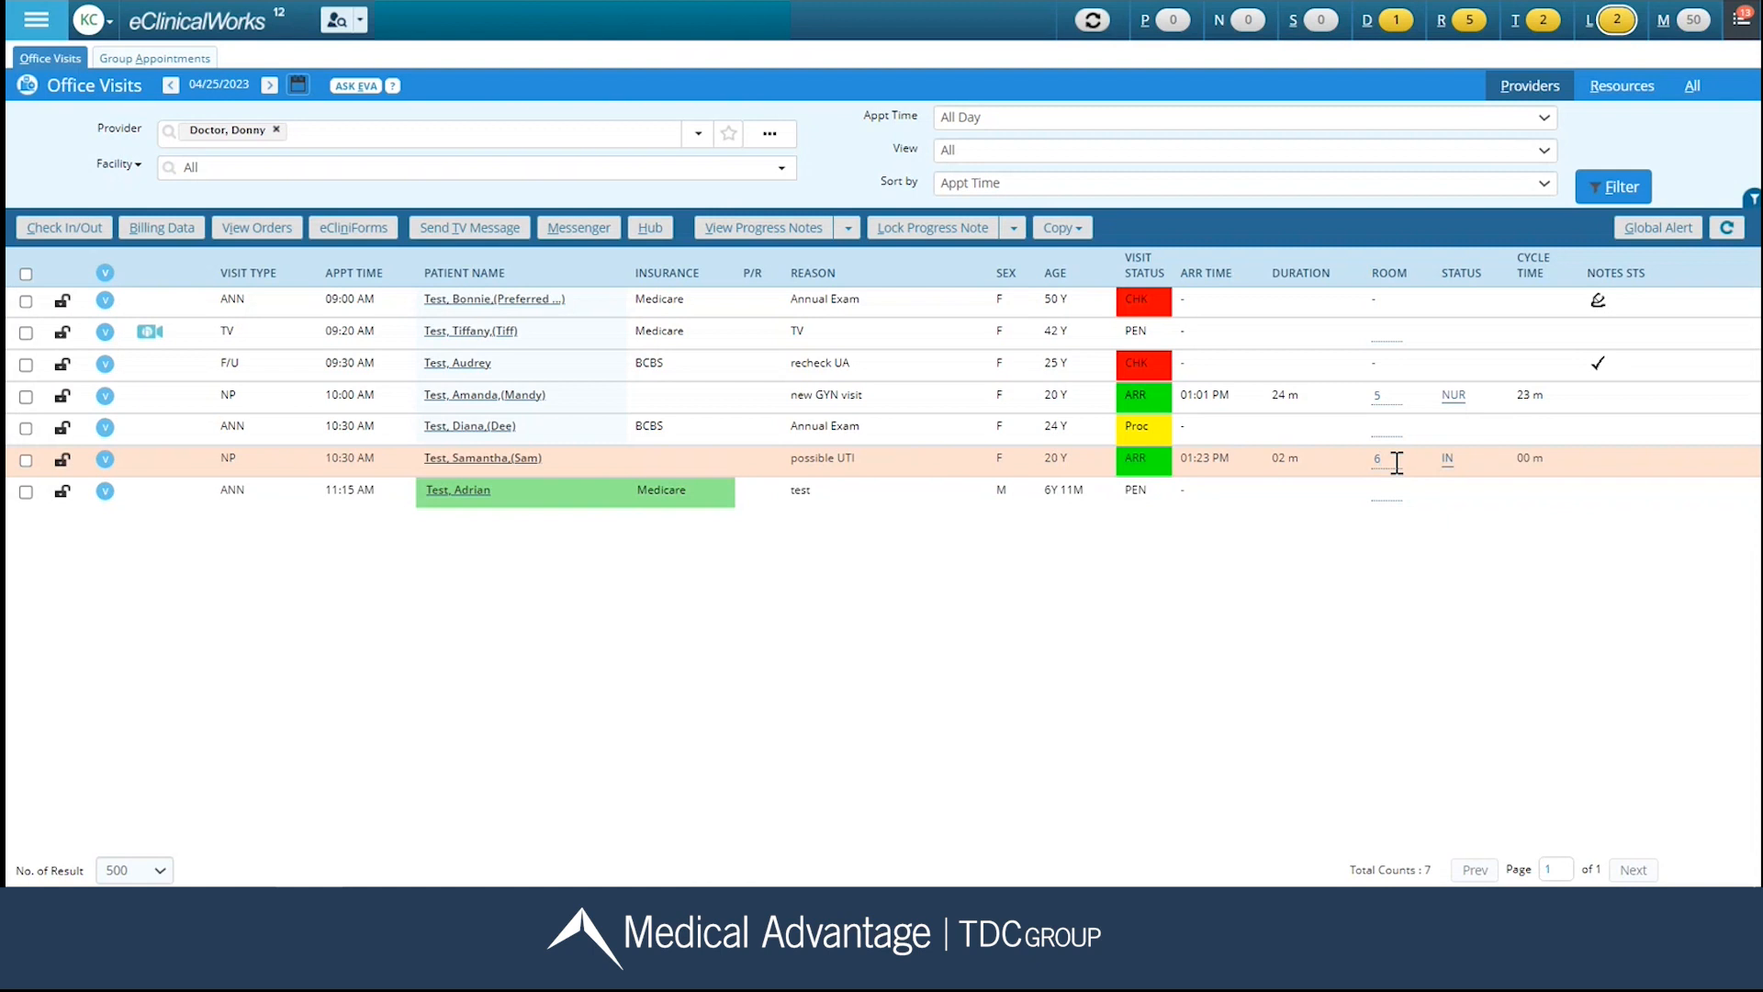
Set the status of the 10:30 AM possible UTI visit to Nurse (NUR) and open that patient's progress note.
{"action": "left_click", "coordinate": [1447, 459]}
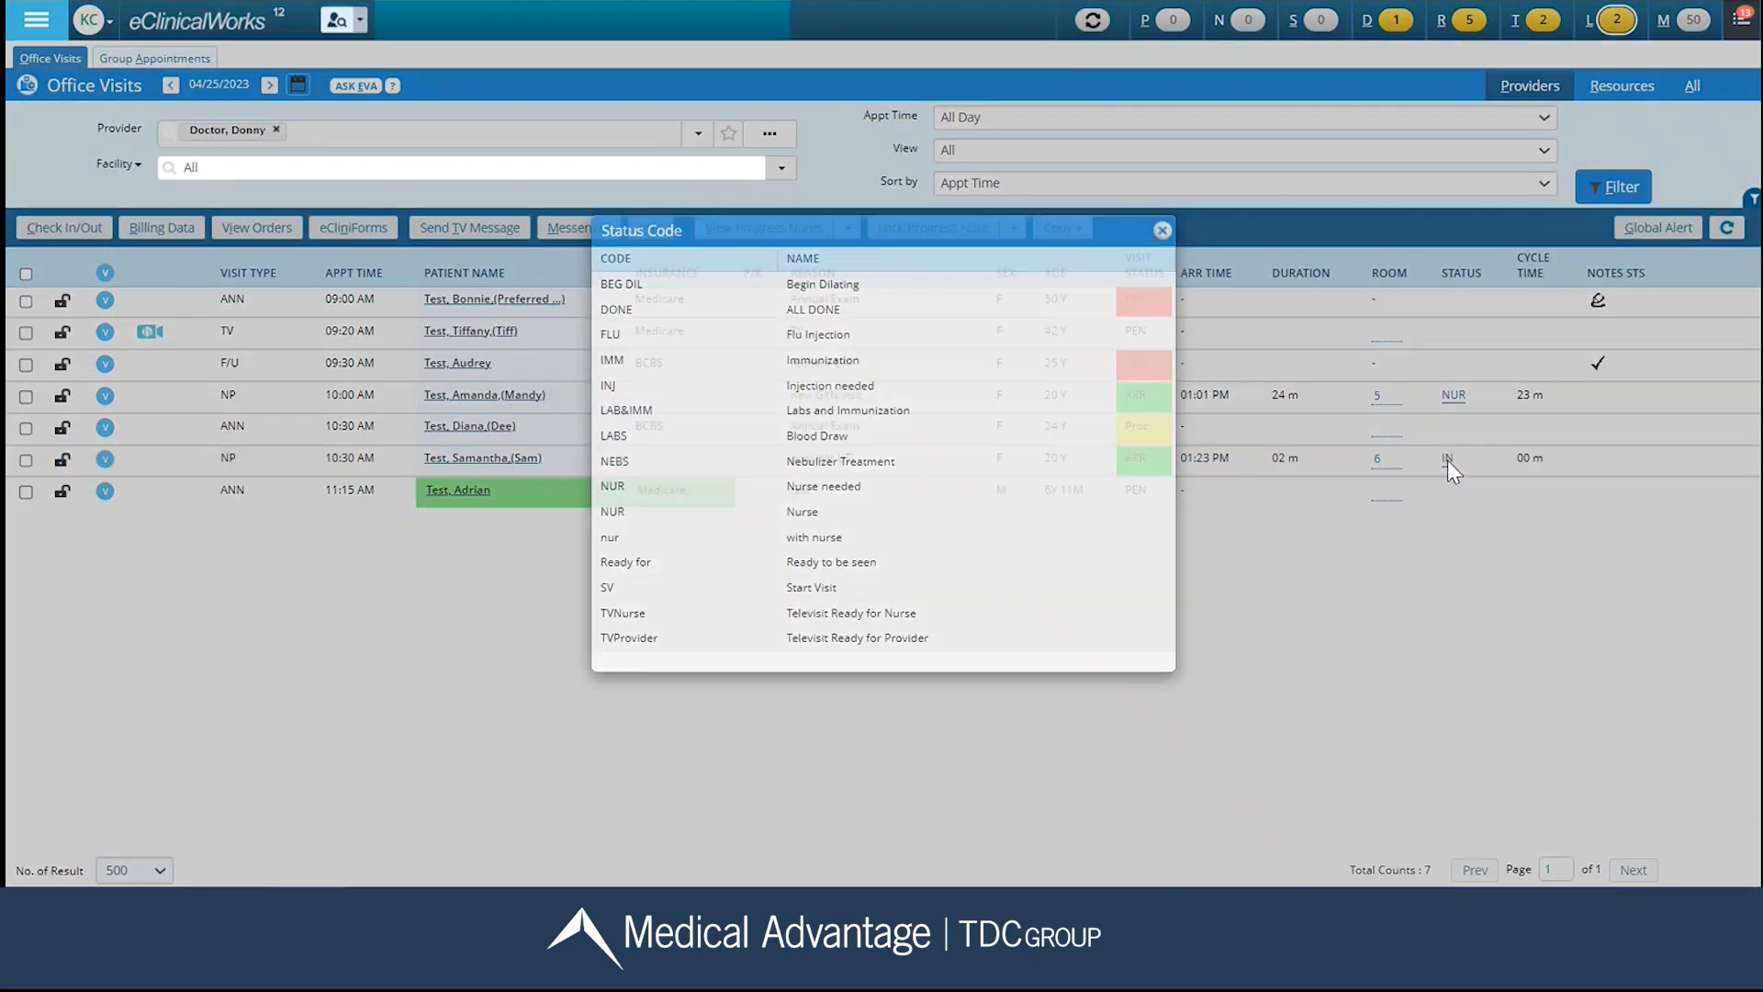
{"action": "left_click", "coordinate": [807, 514]}
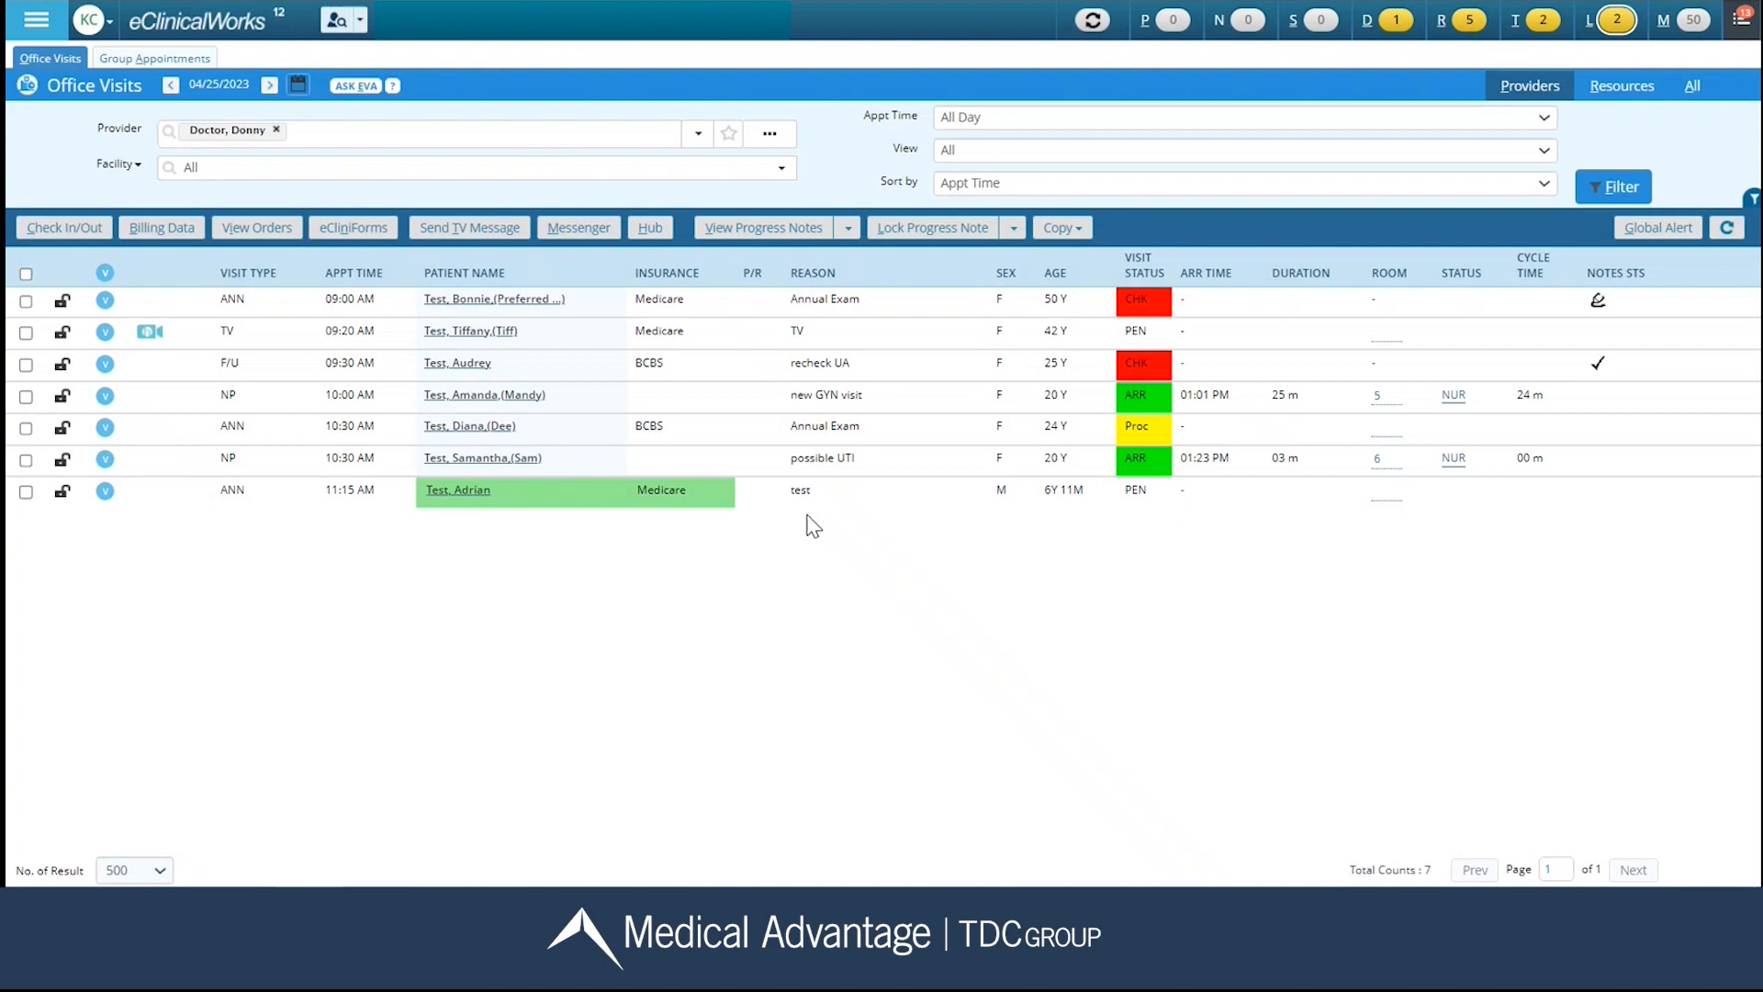
{"action": "left_click", "coordinate": [496, 458]}
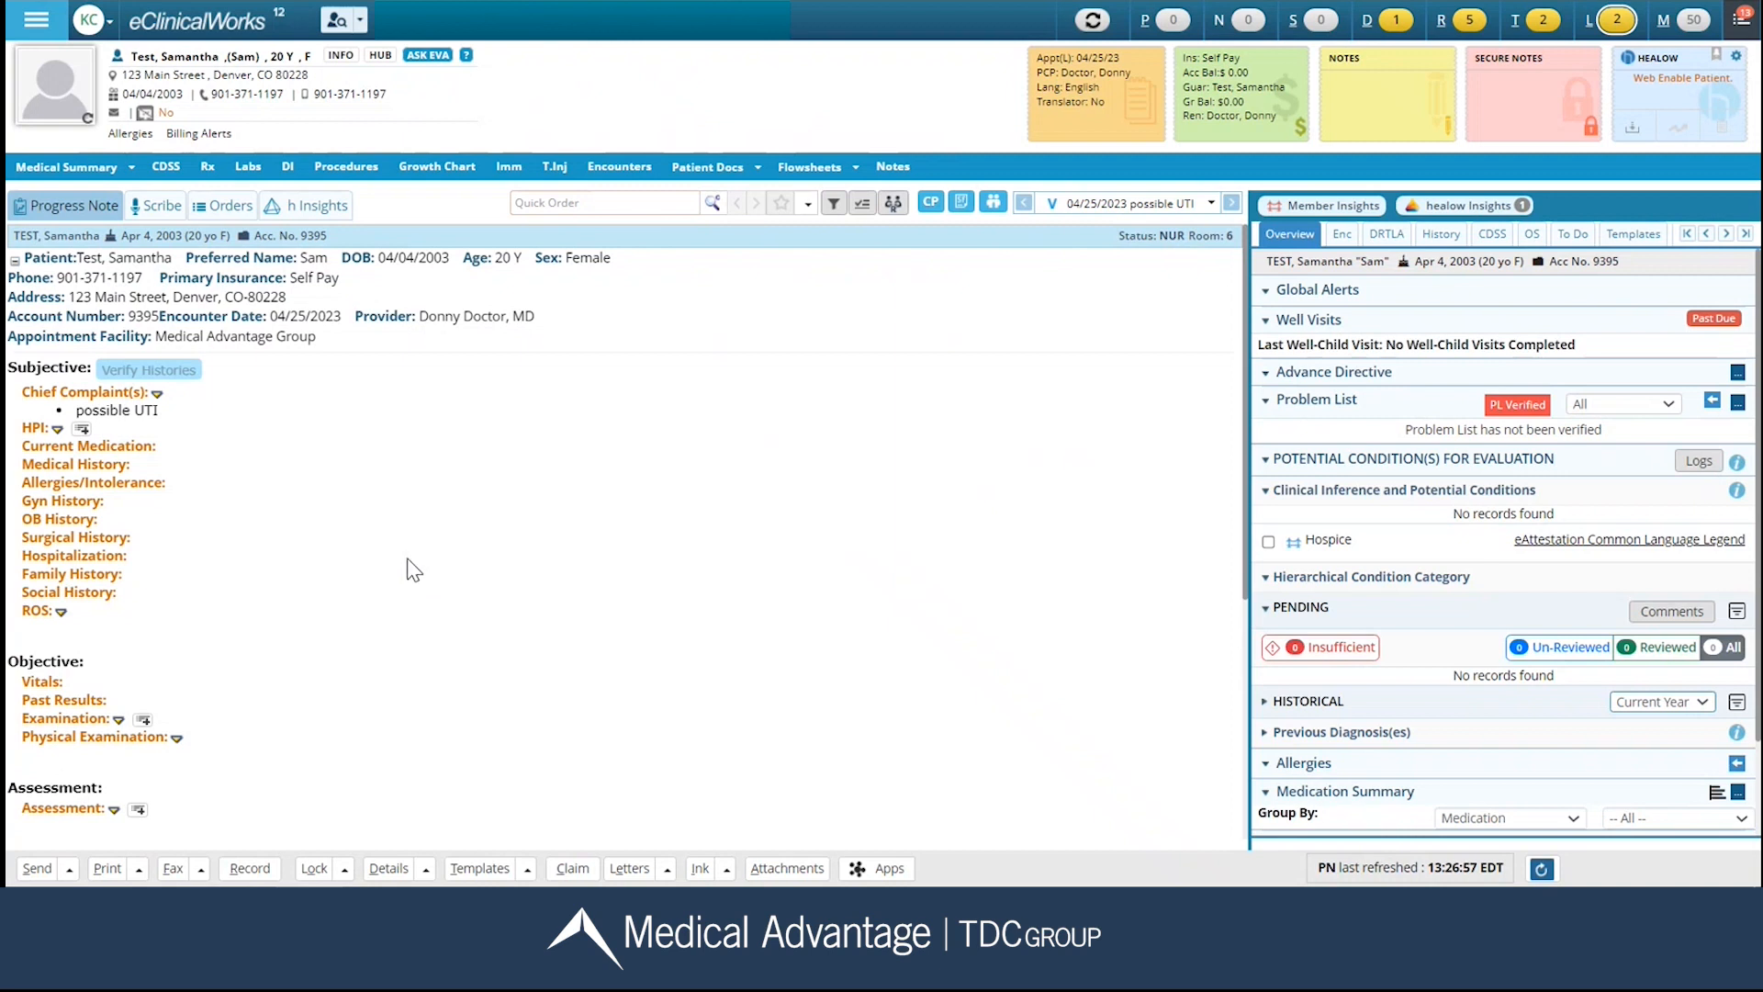
From the Chief Complaint(s) section, review the patient's resource schedule, documents, treatment timeline, labs, diagnostic imaging and Rx history.
{"action": "left_click", "coordinate": [43, 395]}
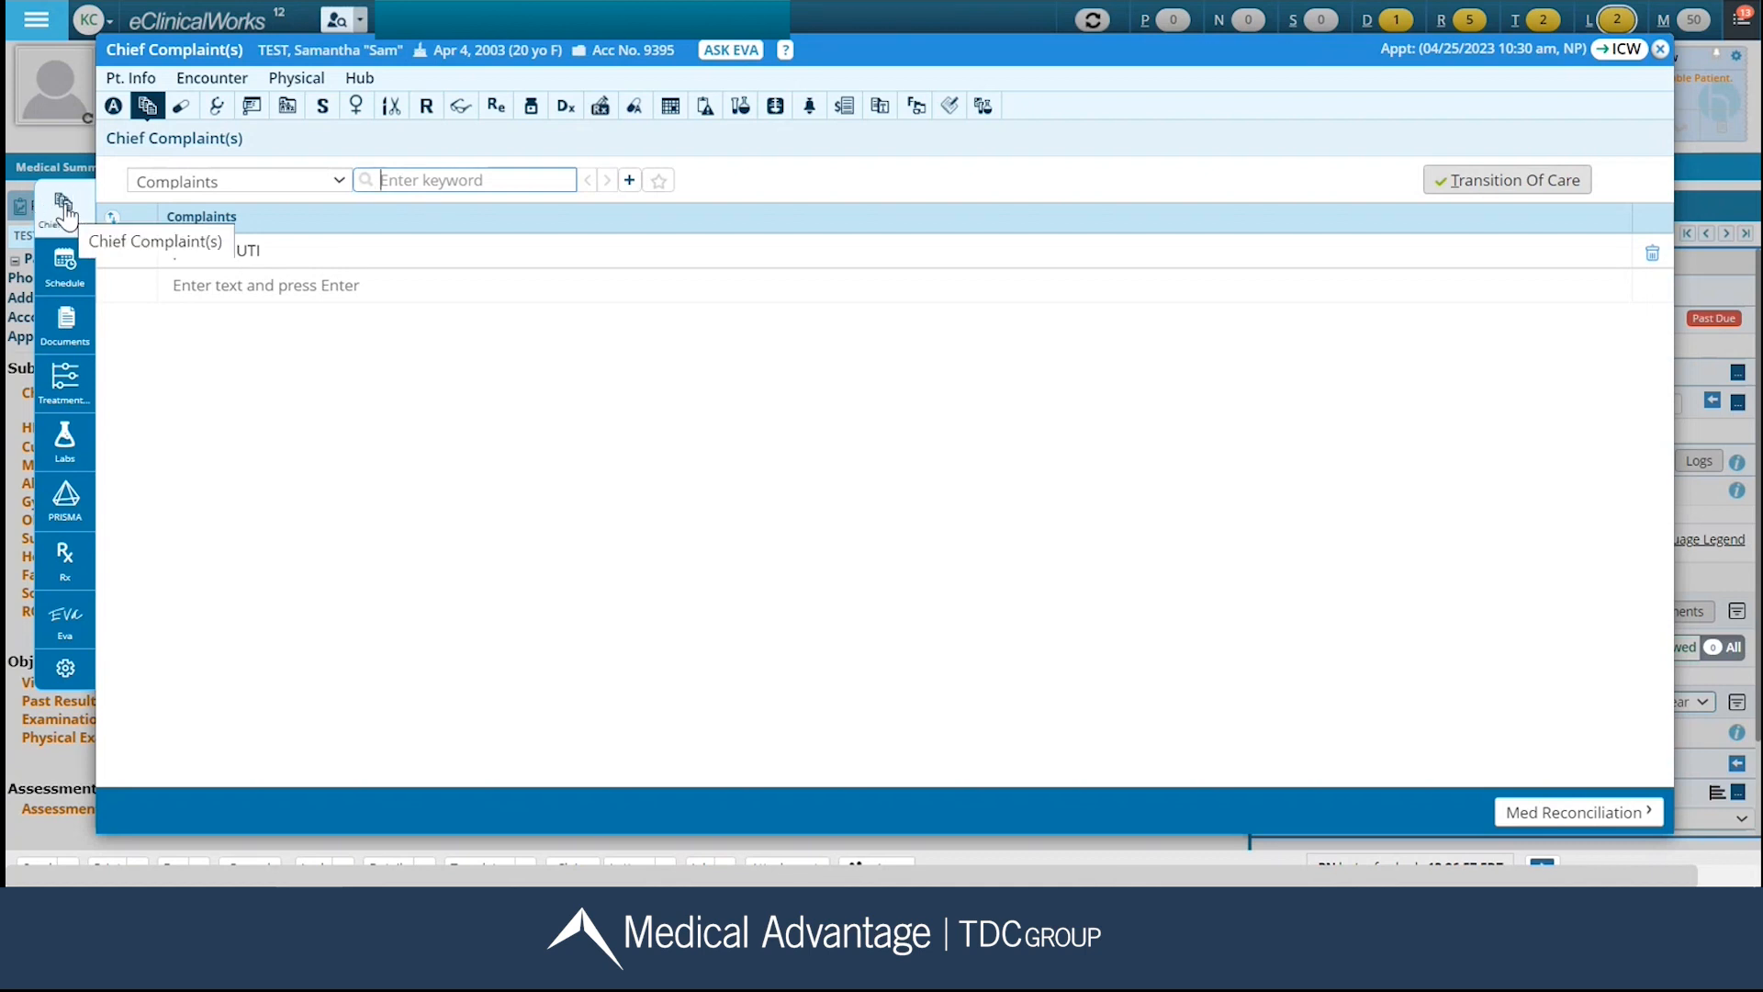
{"action": "left_click", "coordinate": [63, 268]}
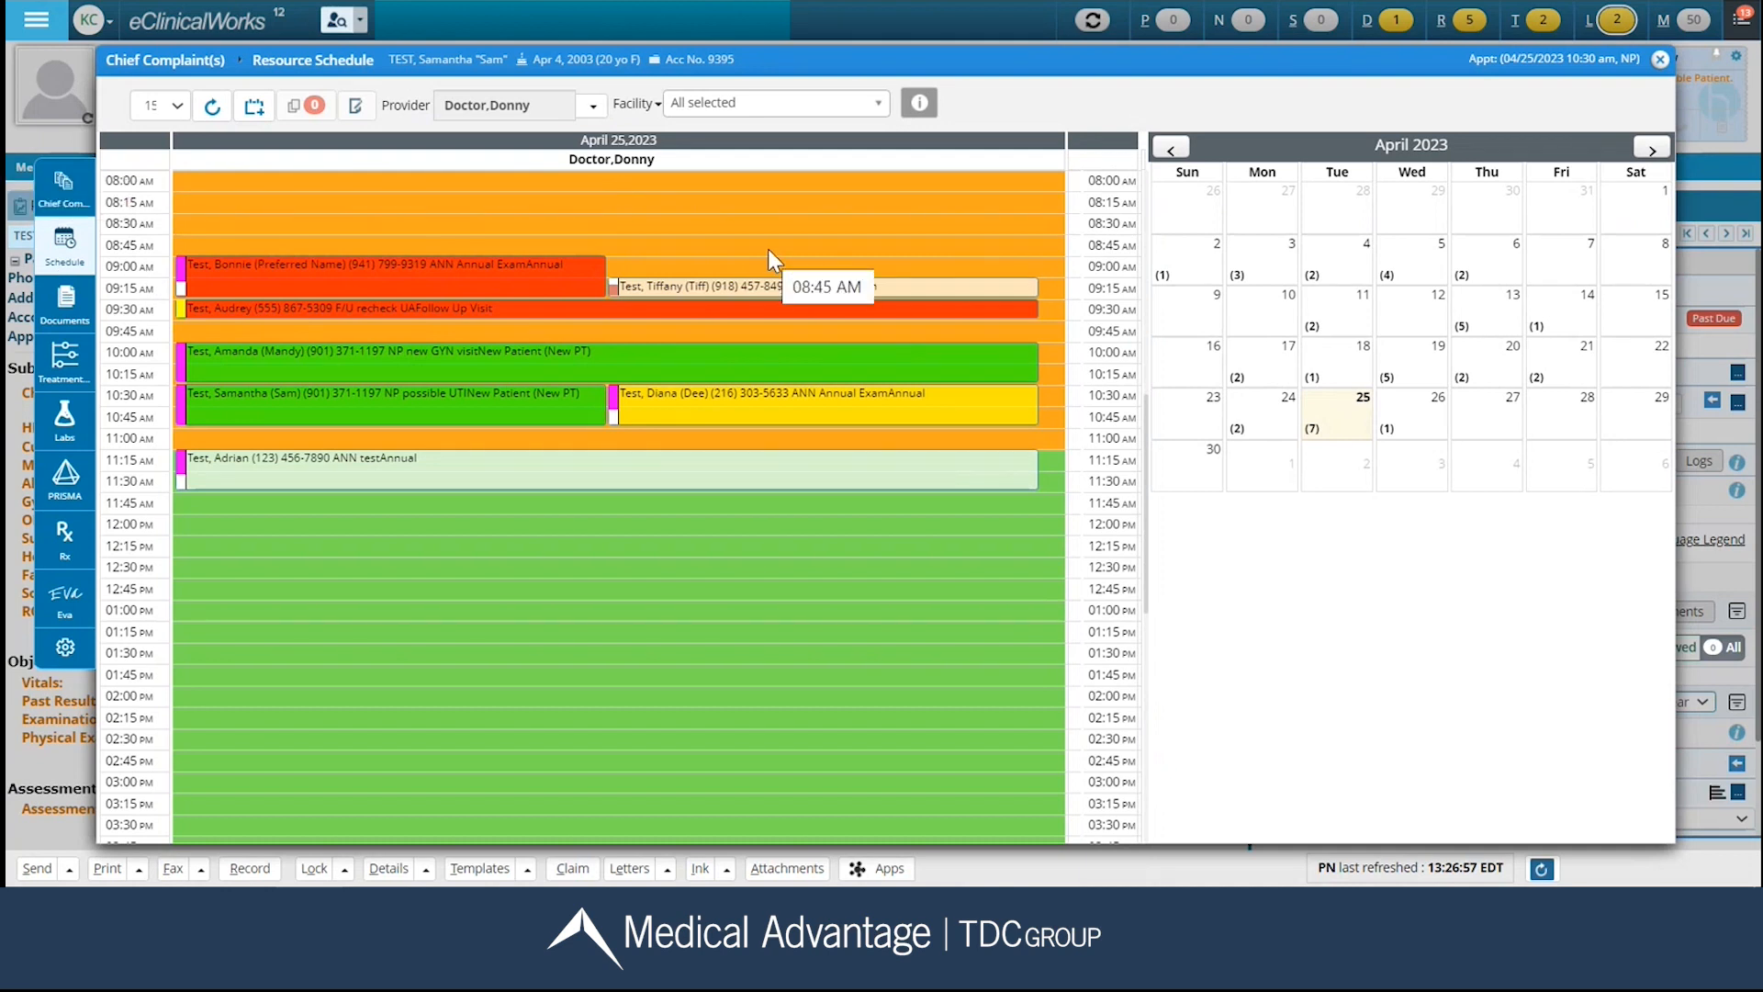
{"action": "left_click", "coordinate": [69, 311]}
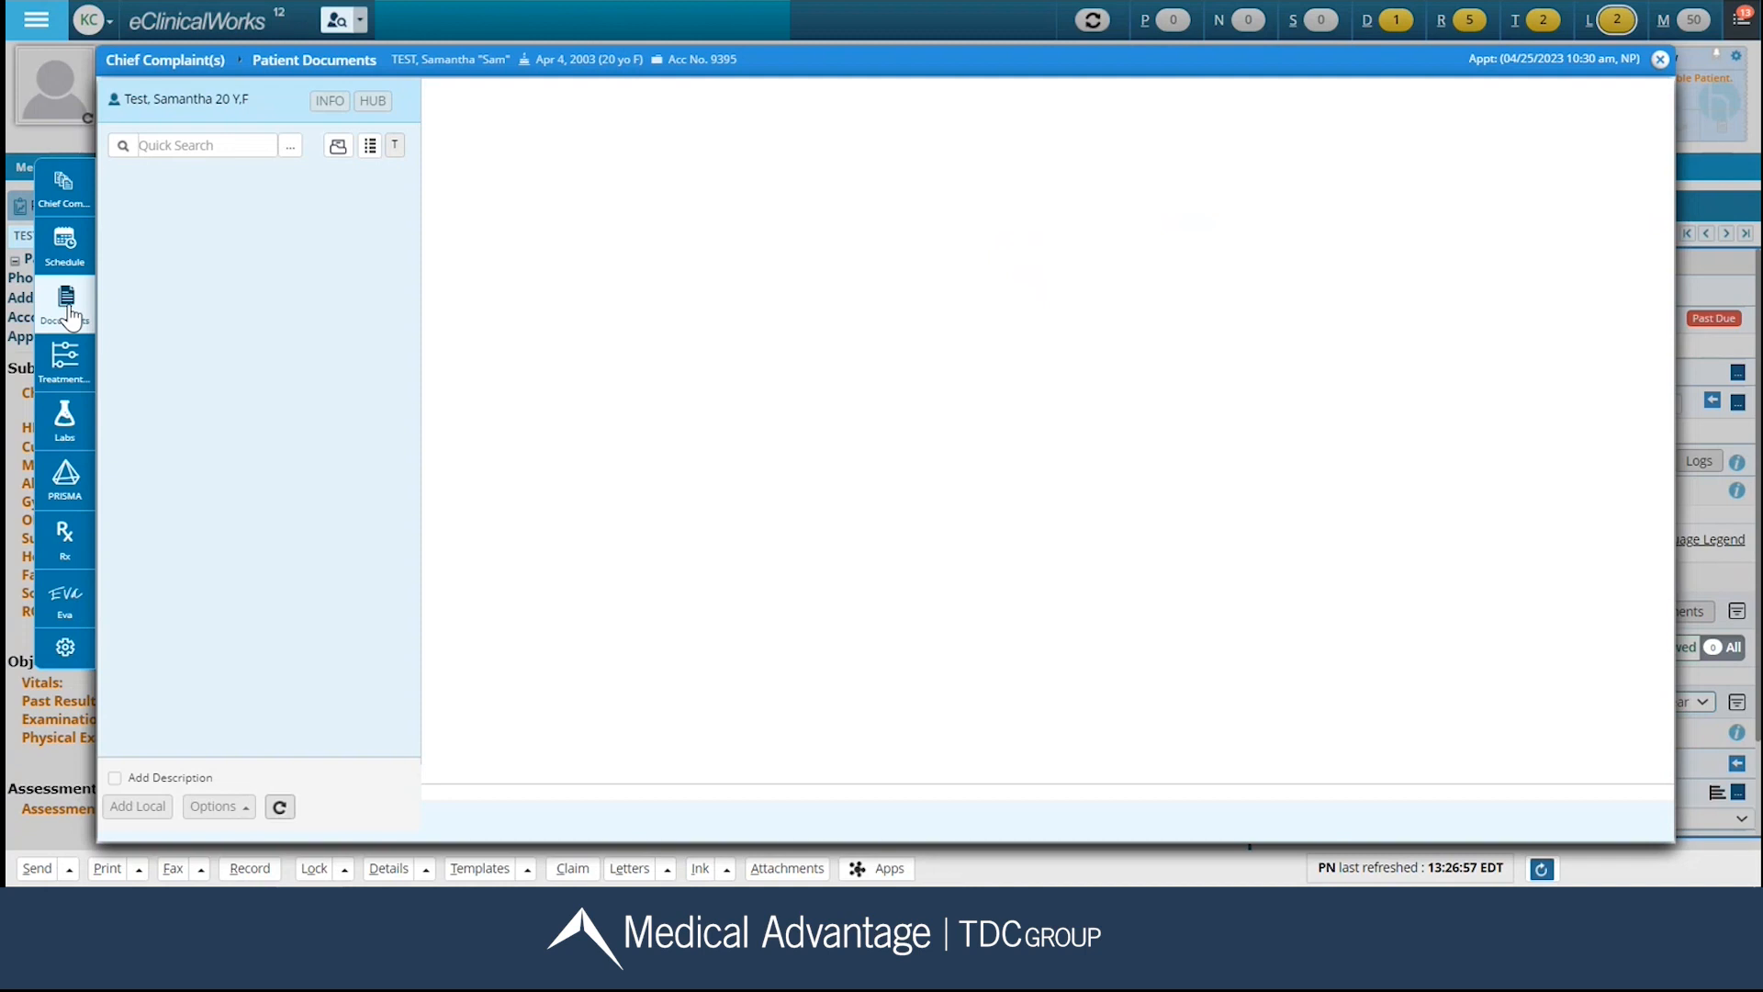
{"action": "left_click", "coordinate": [64, 368]}
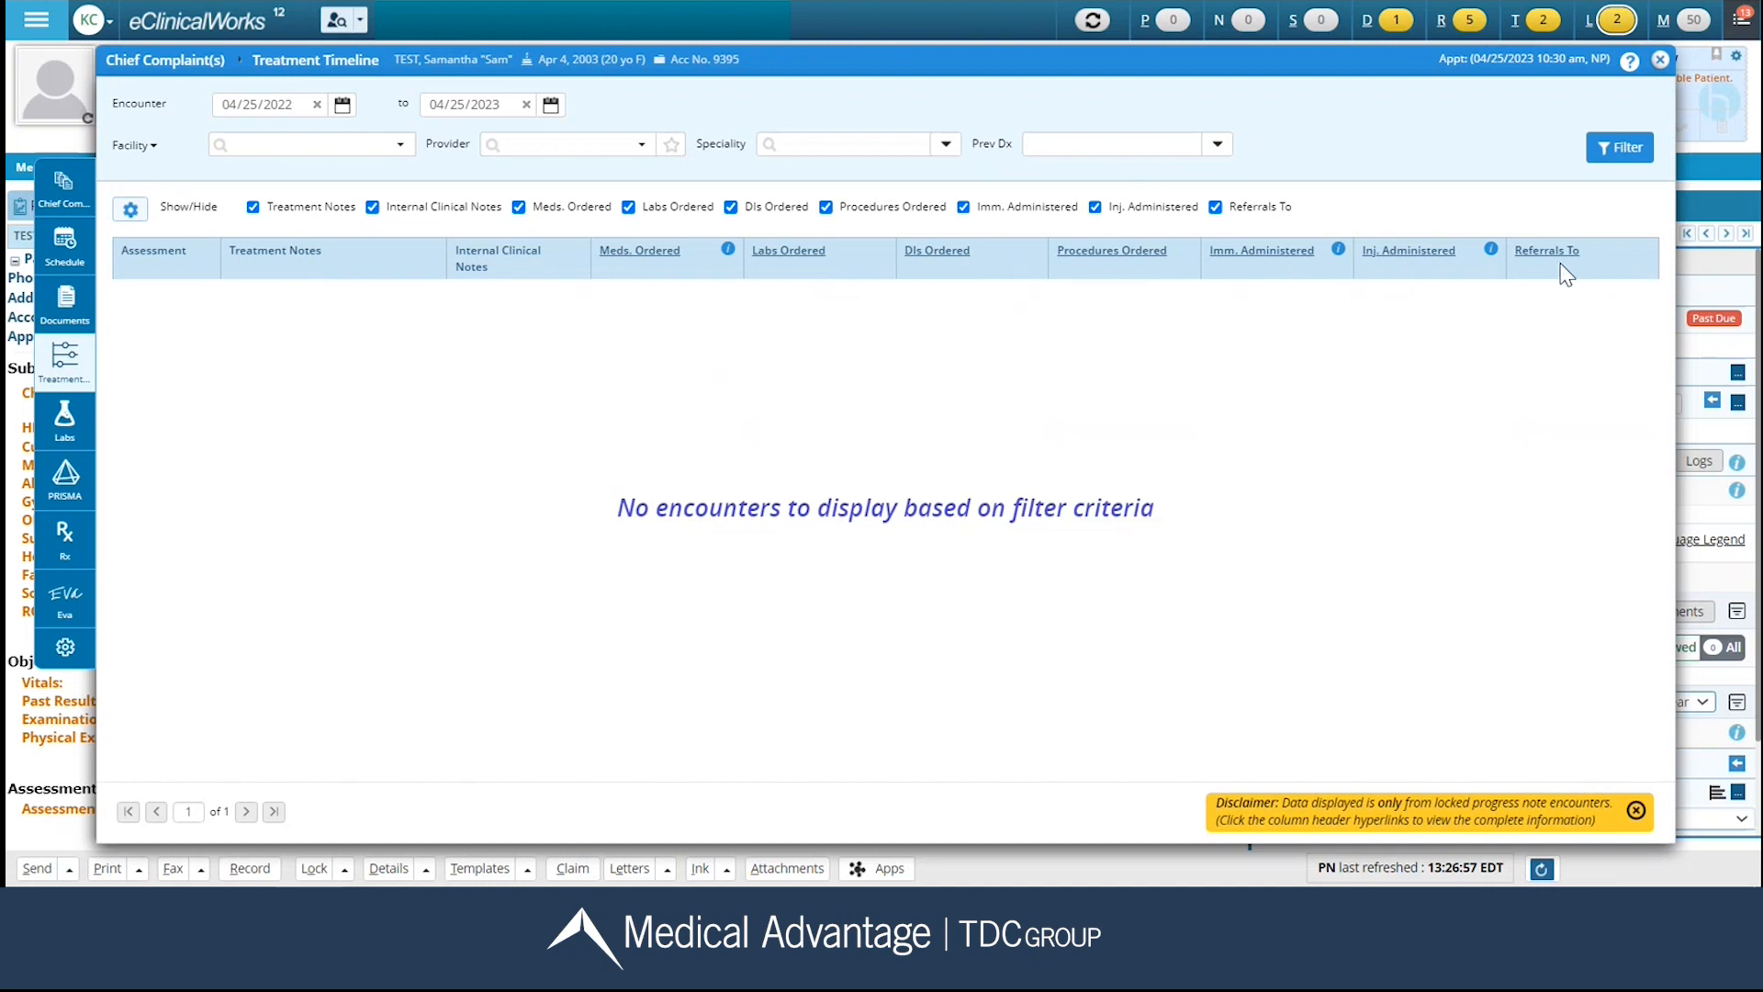
{"action": "left_click", "coordinate": [66, 421]}
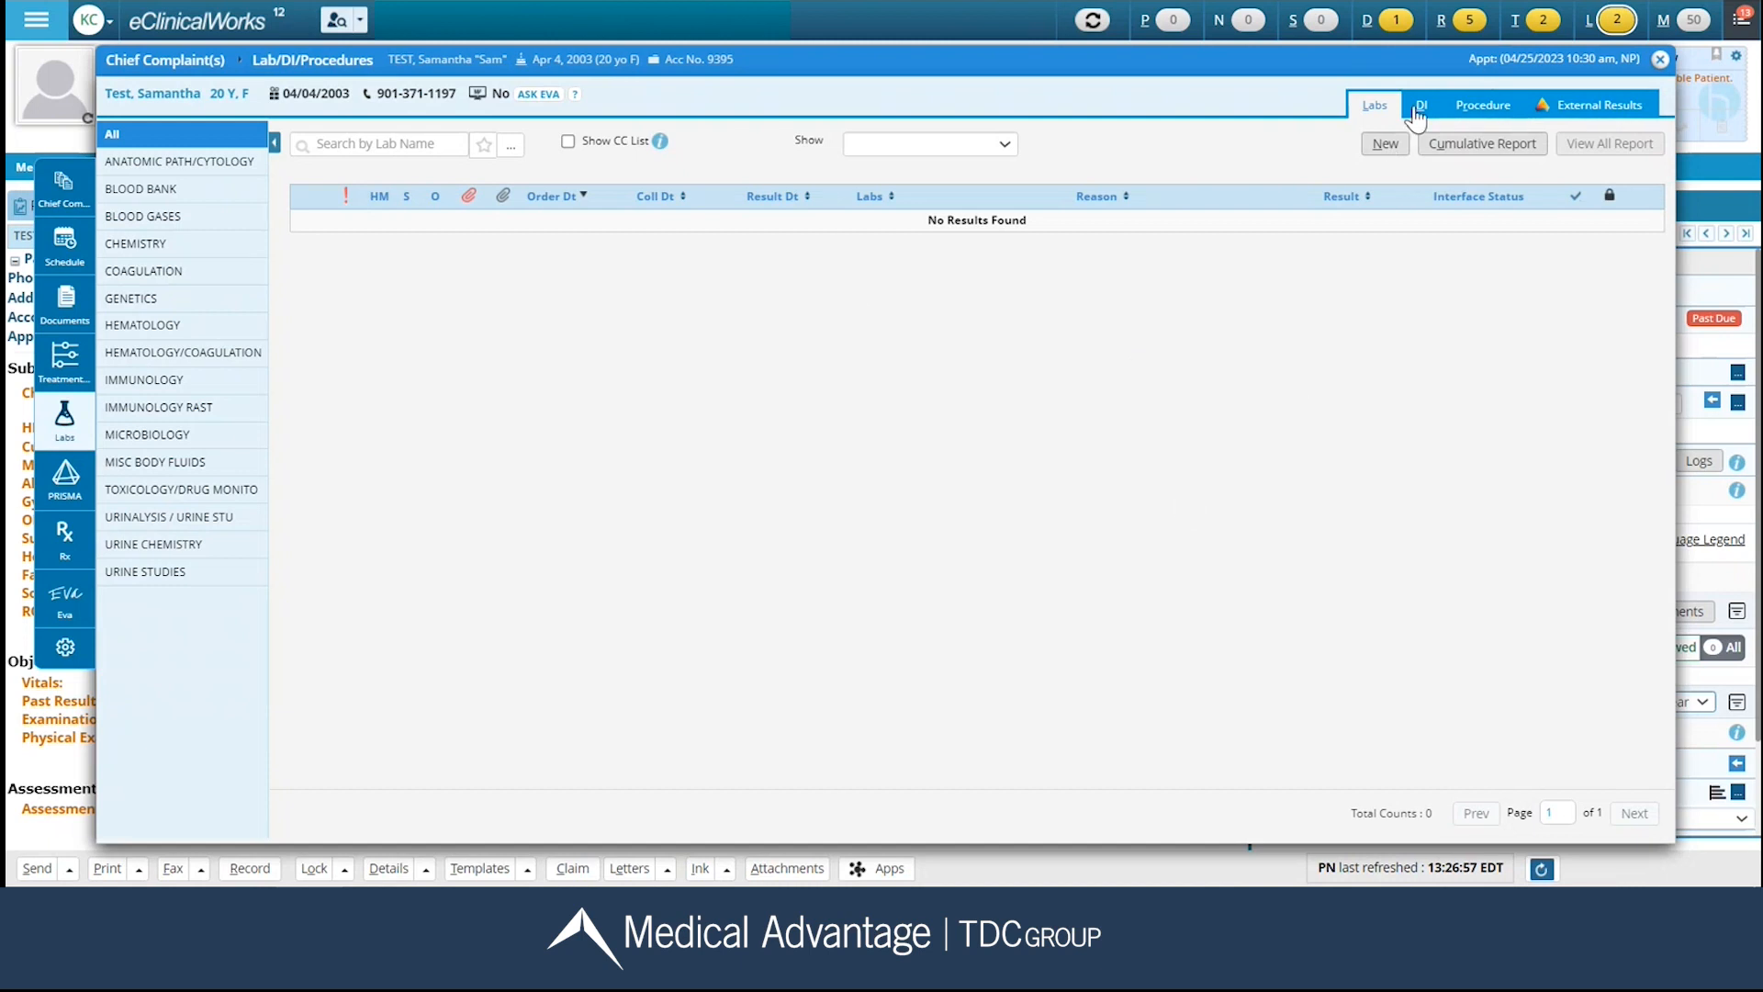
{"action": "left_click", "coordinate": [1421, 106]}
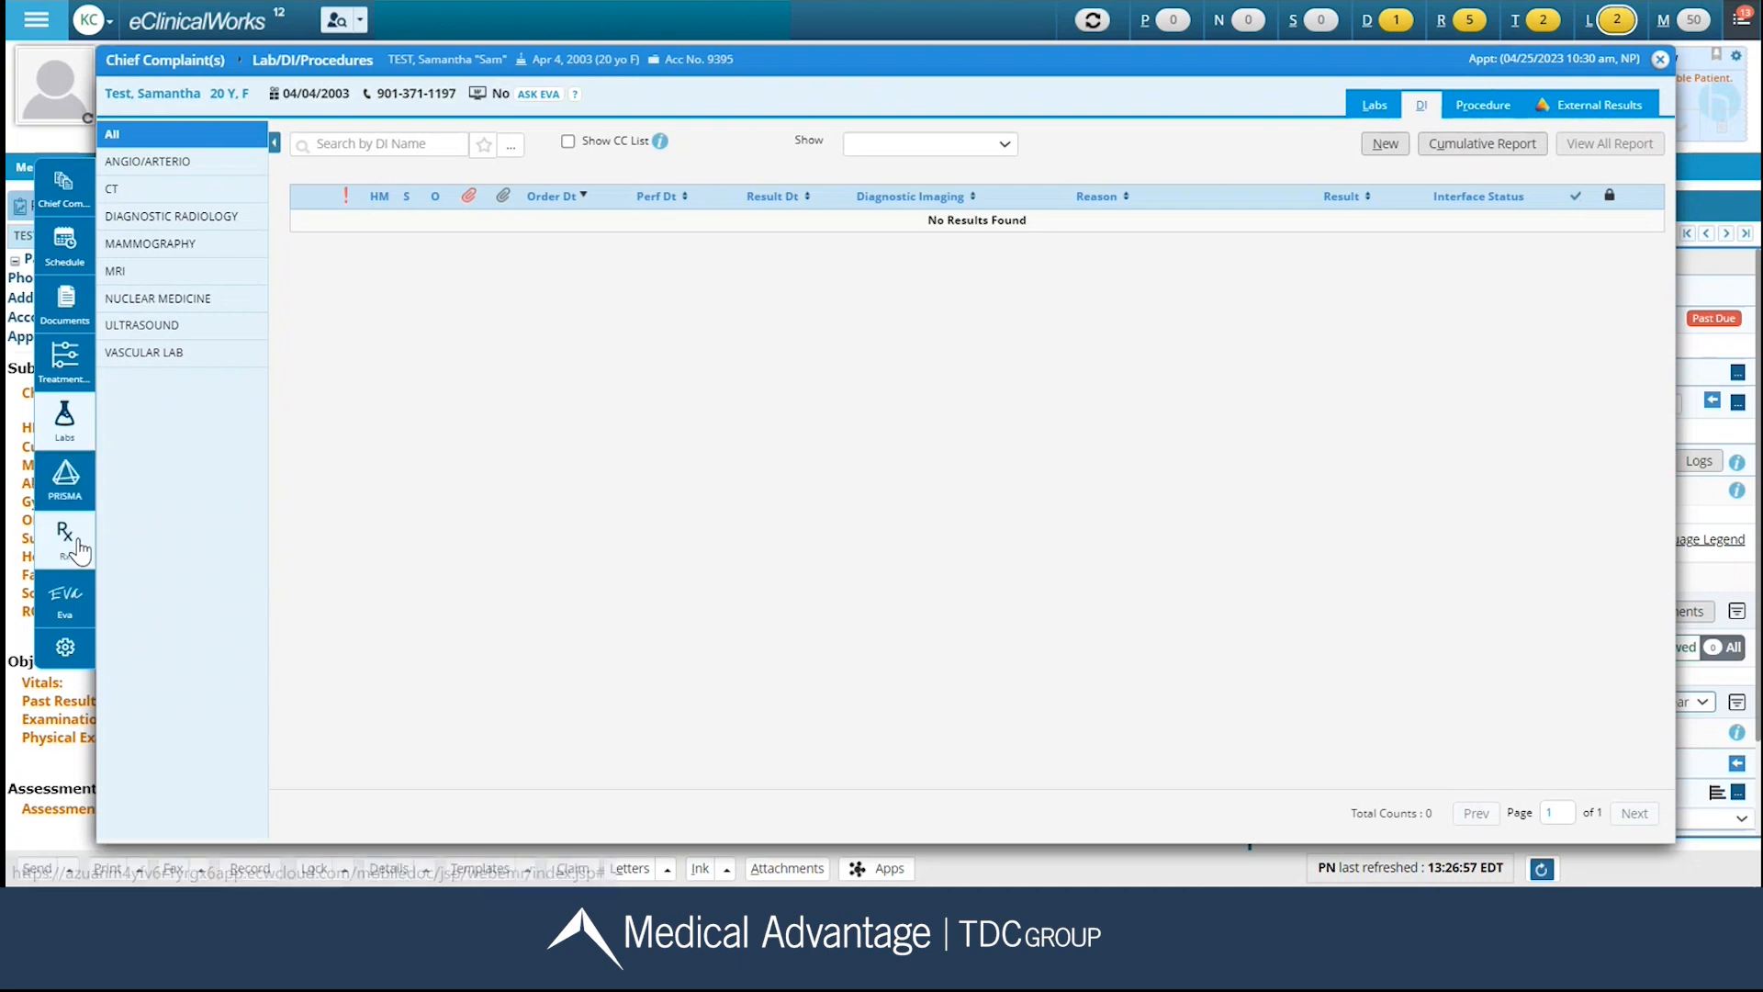
{"action": "left_click", "coordinate": [80, 541]}
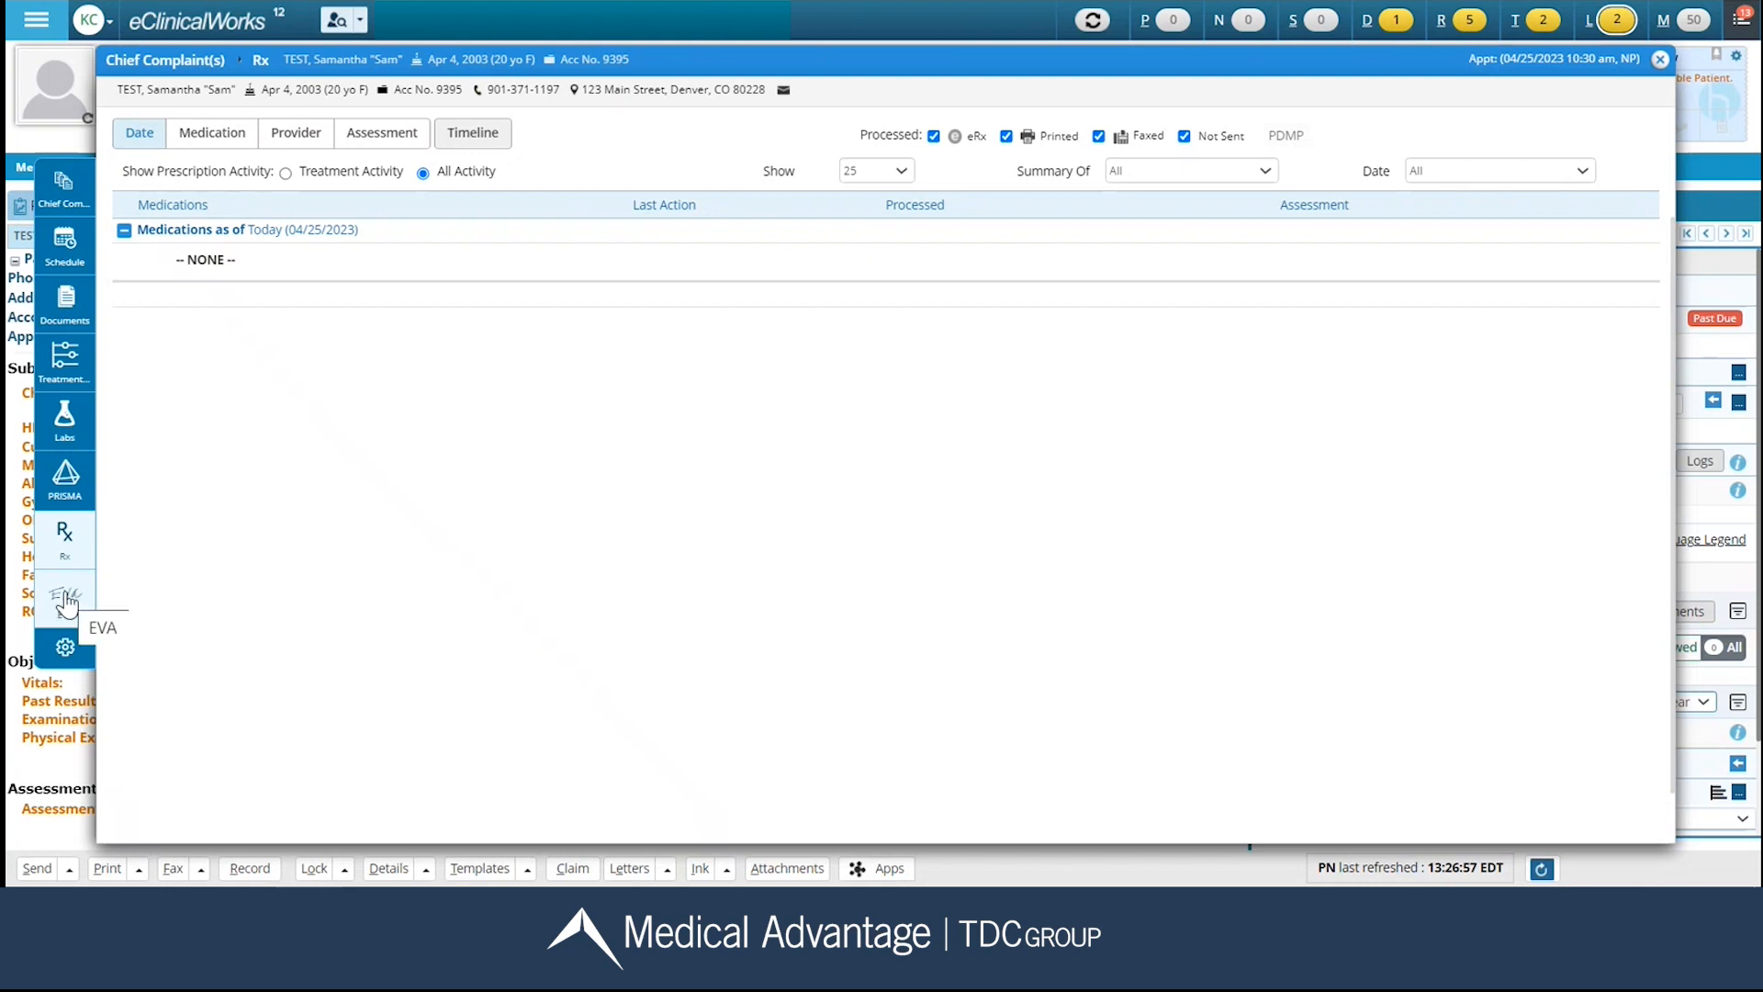
Customize the floating toolbar so Medication Summary comes before PRISMA, and save the new order.
{"action": "left_click", "coordinate": [66, 649]}
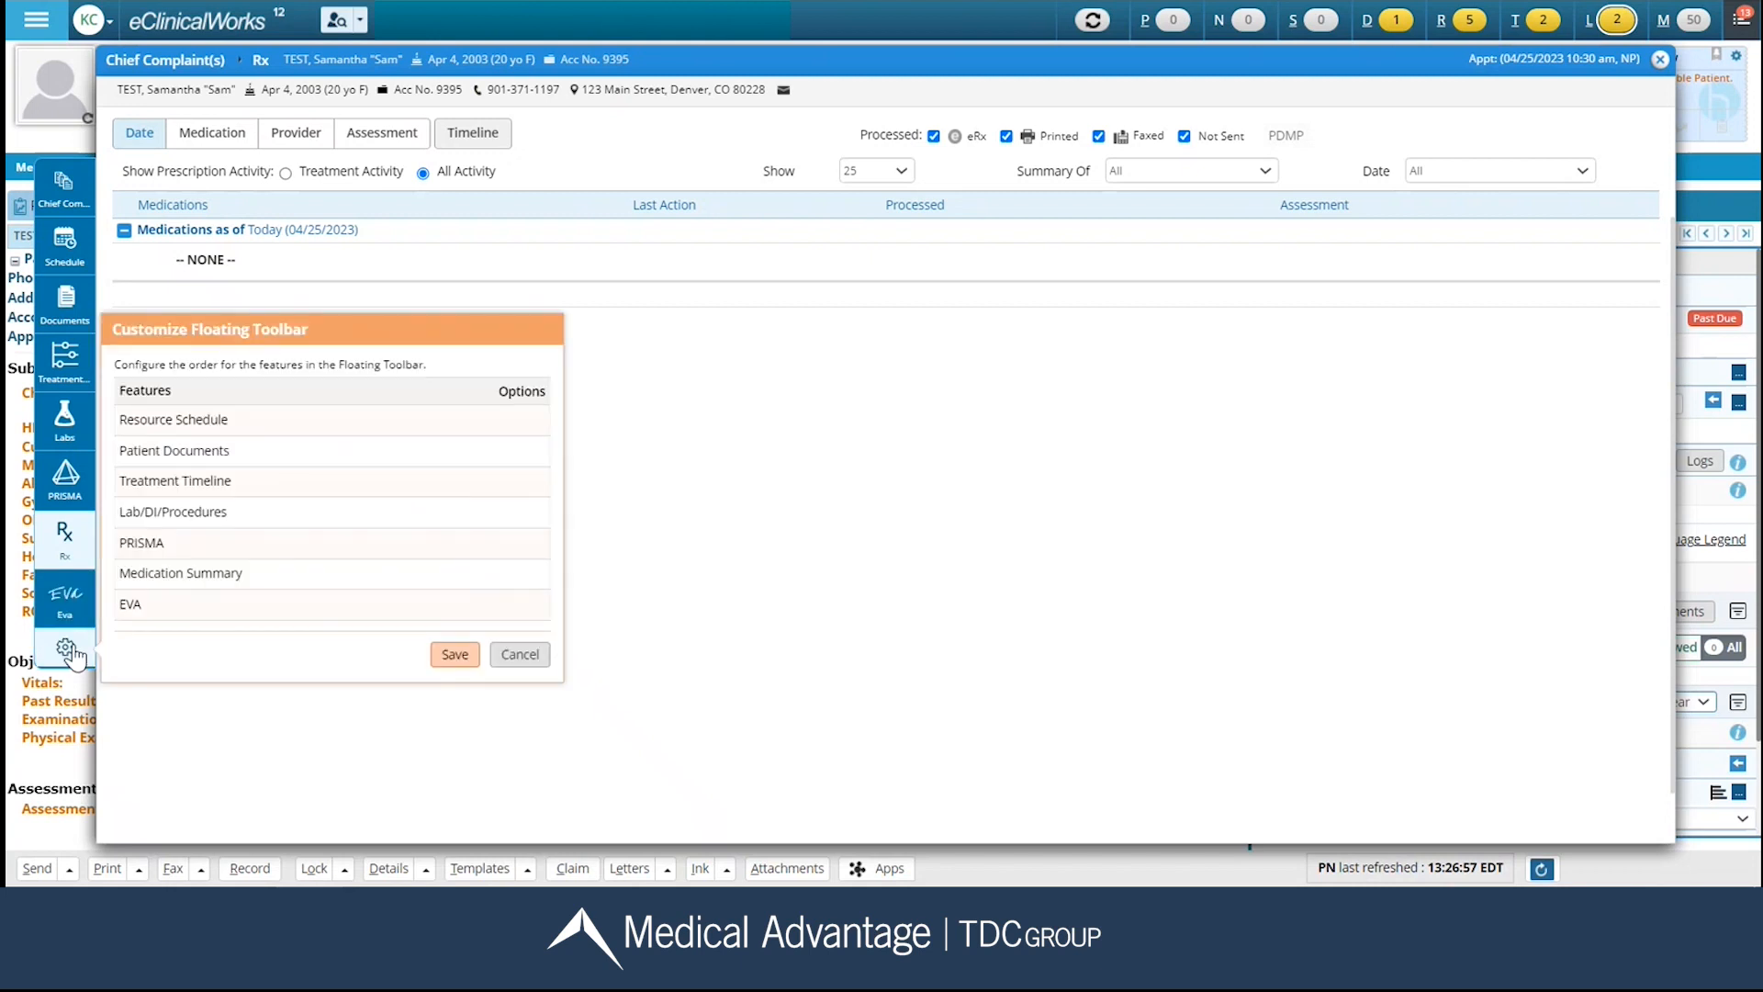
{"action": "mouse_move", "coordinate": [178, 574]}
{"action": "left_mouse_down"}
{"action": "mouse_move", "coordinate": [189, 555]}
{"action": "mouse_move", "coordinate": [163, 544]}
{"action": "left_mouse_up"}
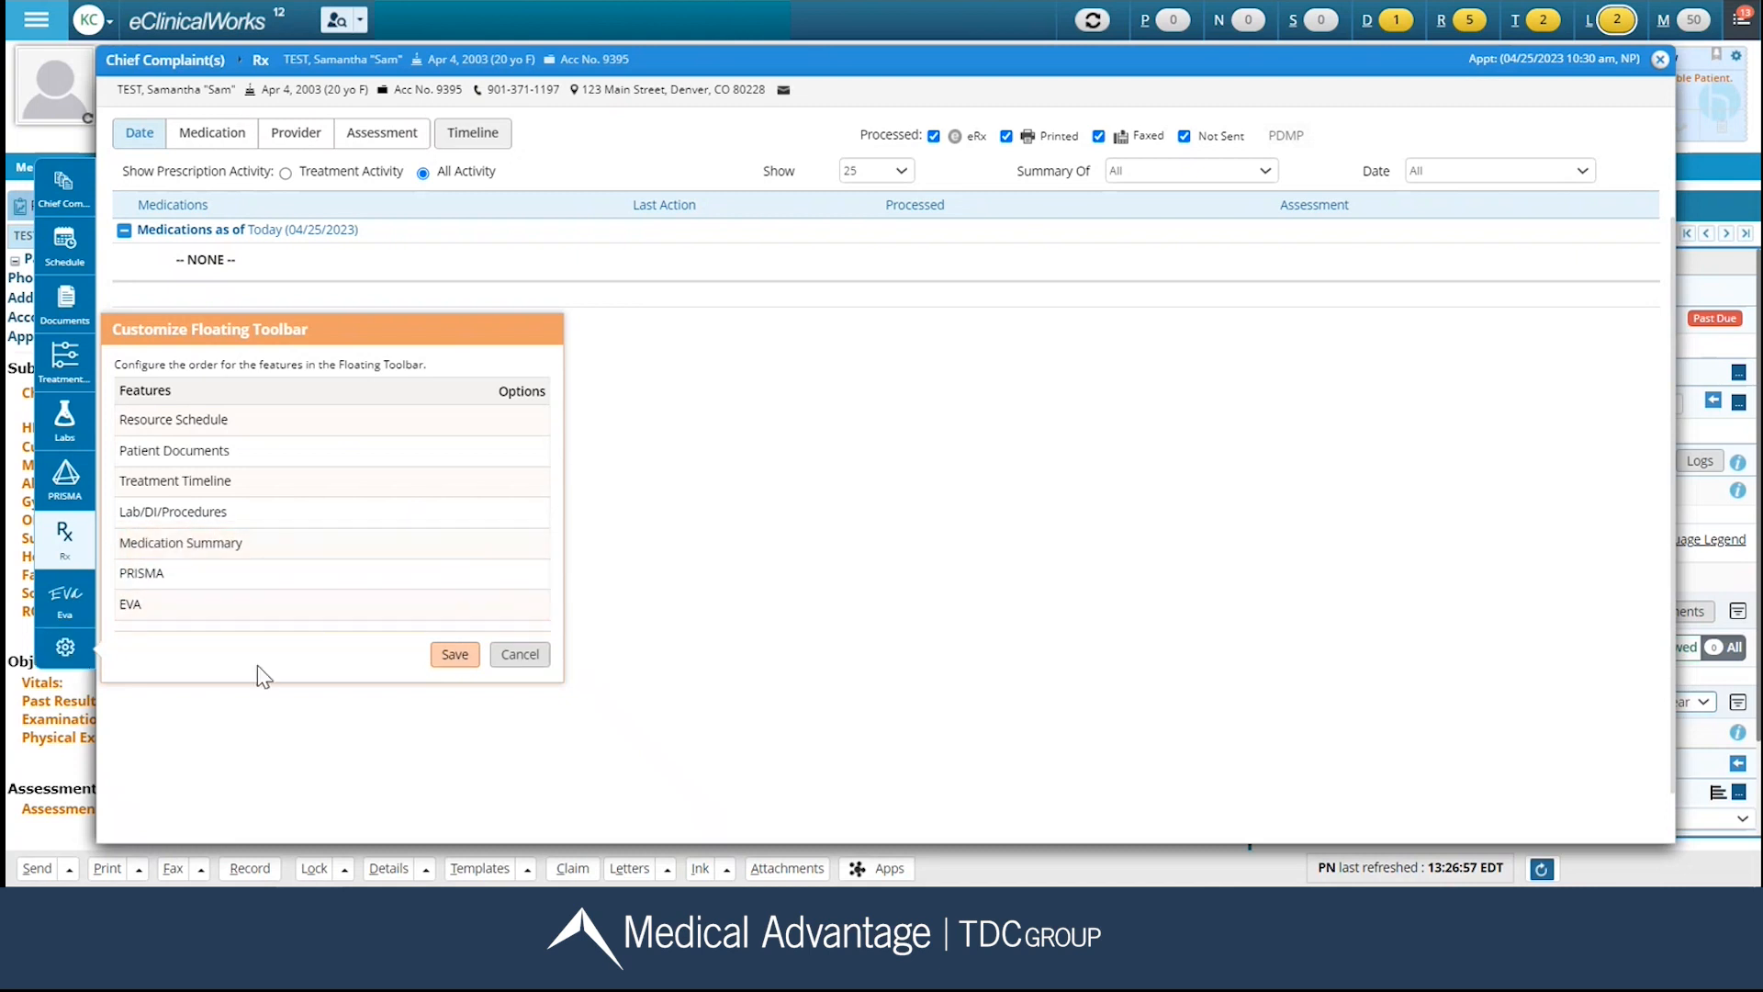
{"action": "left_click", "coordinate": [444, 655]}
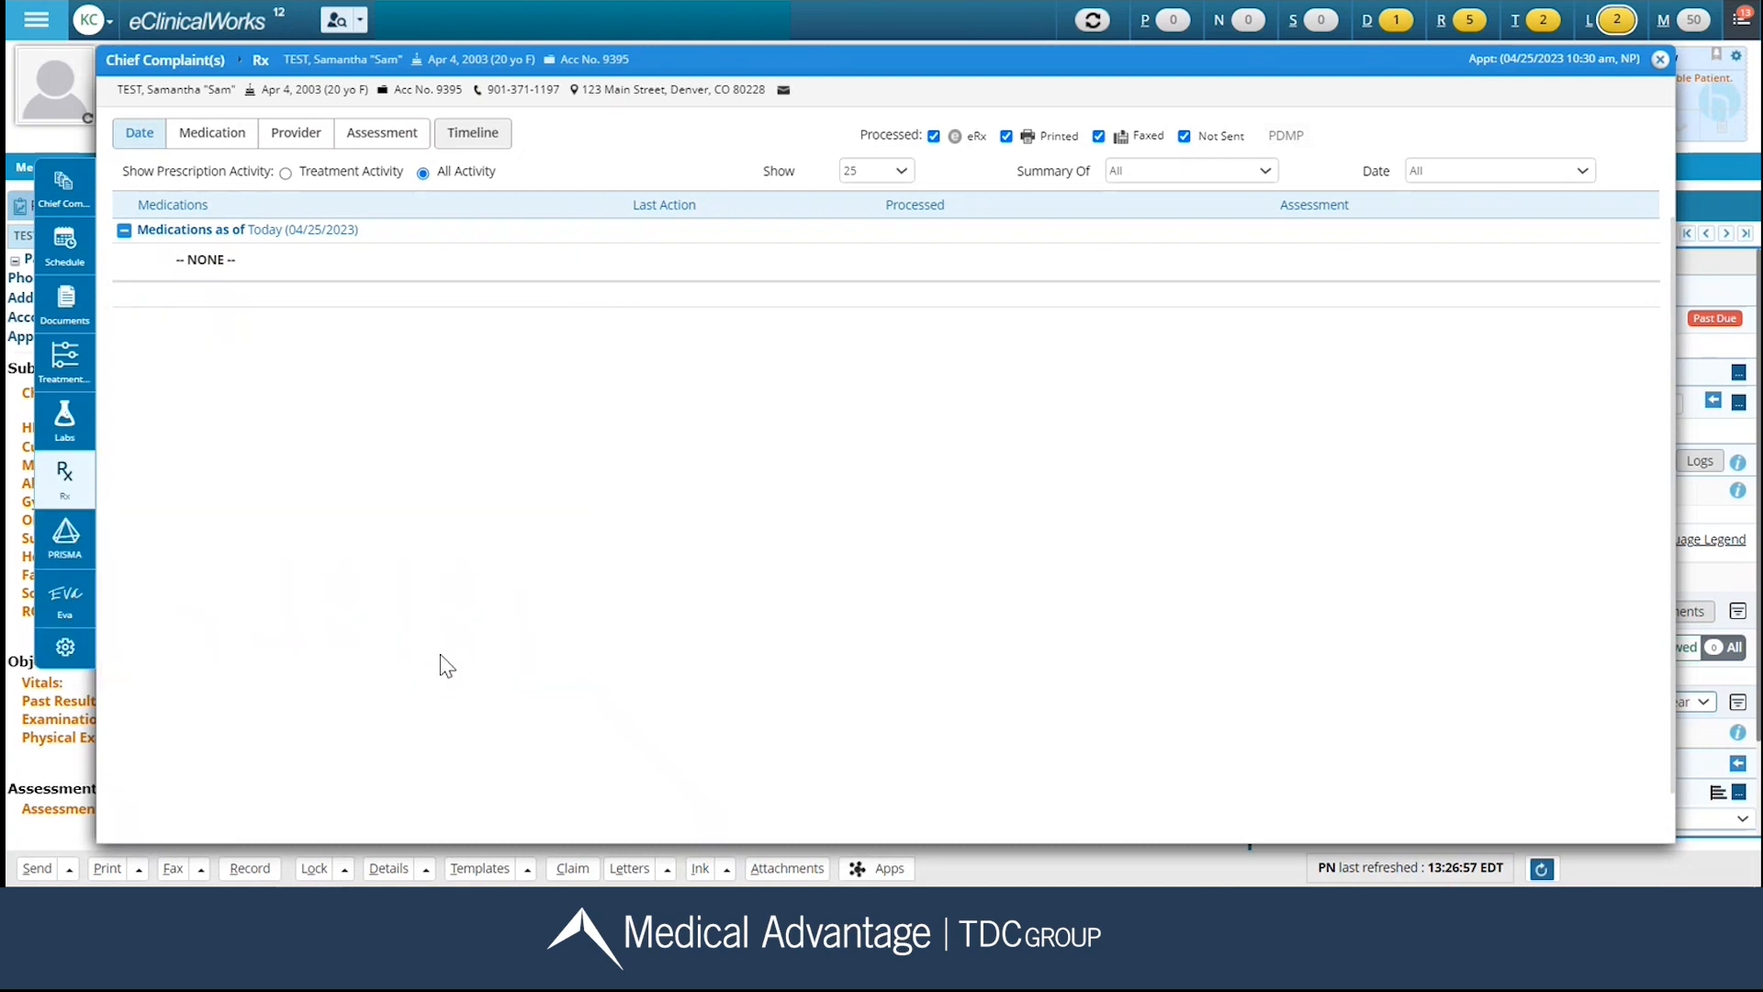
Return to Chief Complaint(s), search the complaints for "urin" and add urinary frequency to the list.
{"action": "left_click", "coordinate": [80, 198]}
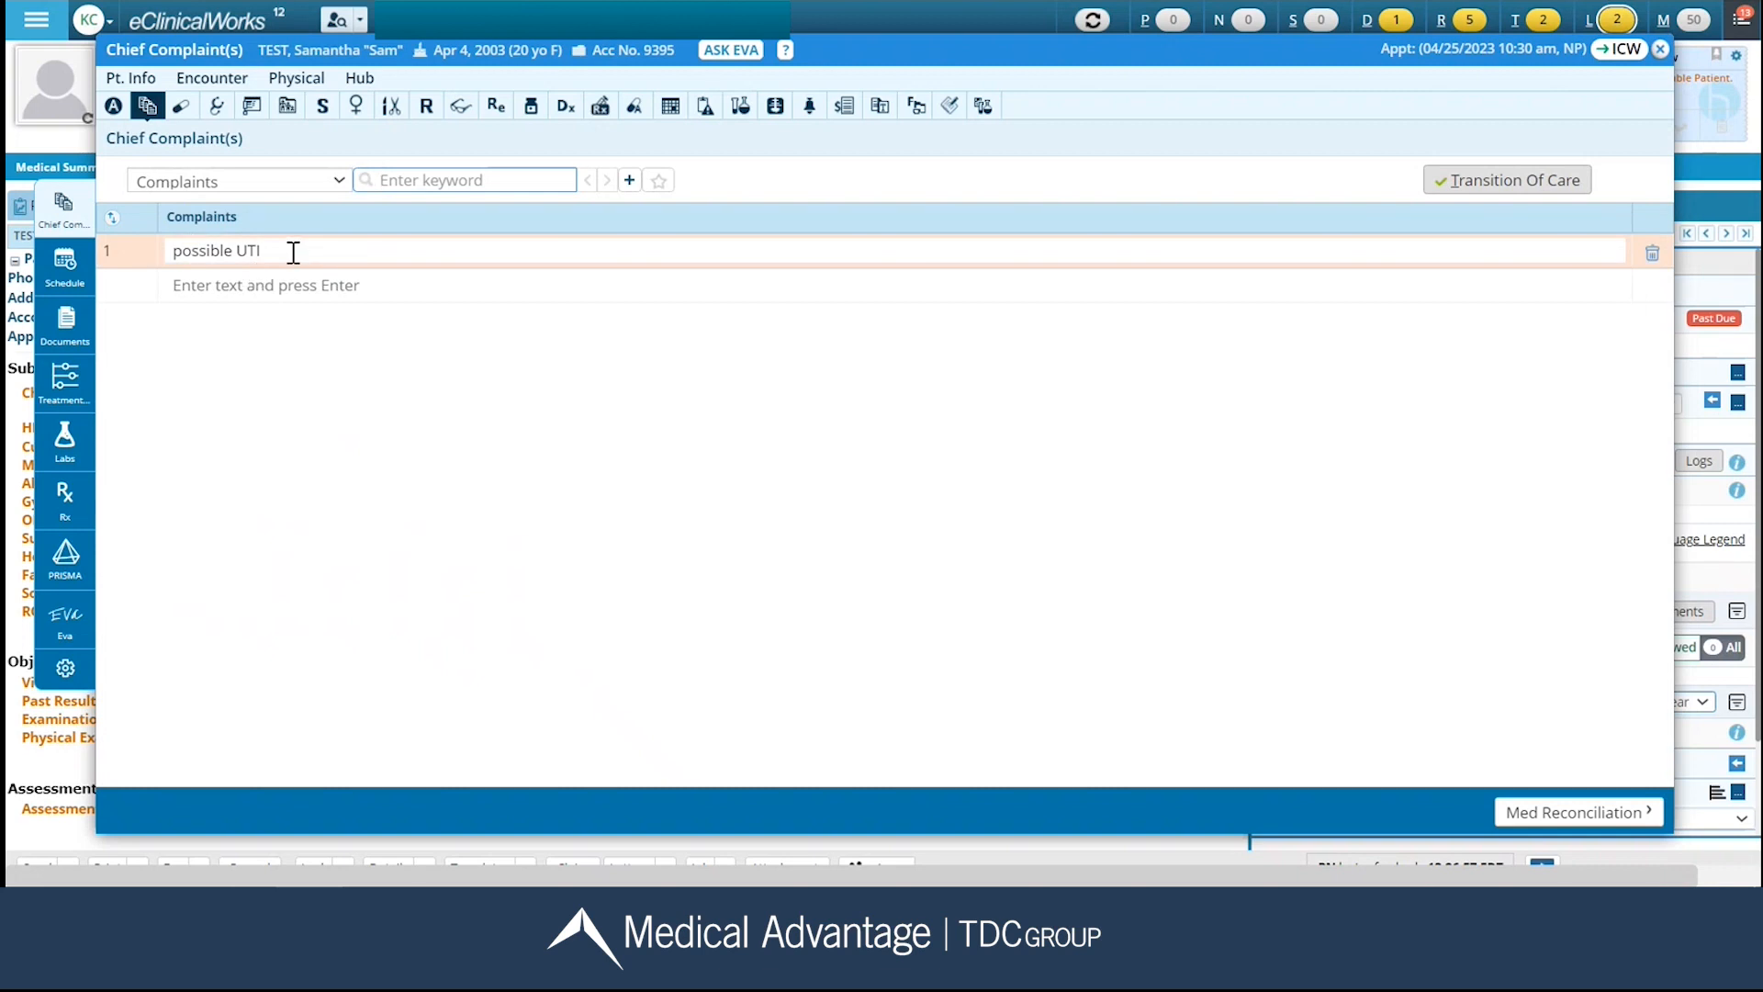
{"action": "left_click", "coordinate": [471, 178]}
{"action": "type", "text": "urin"}
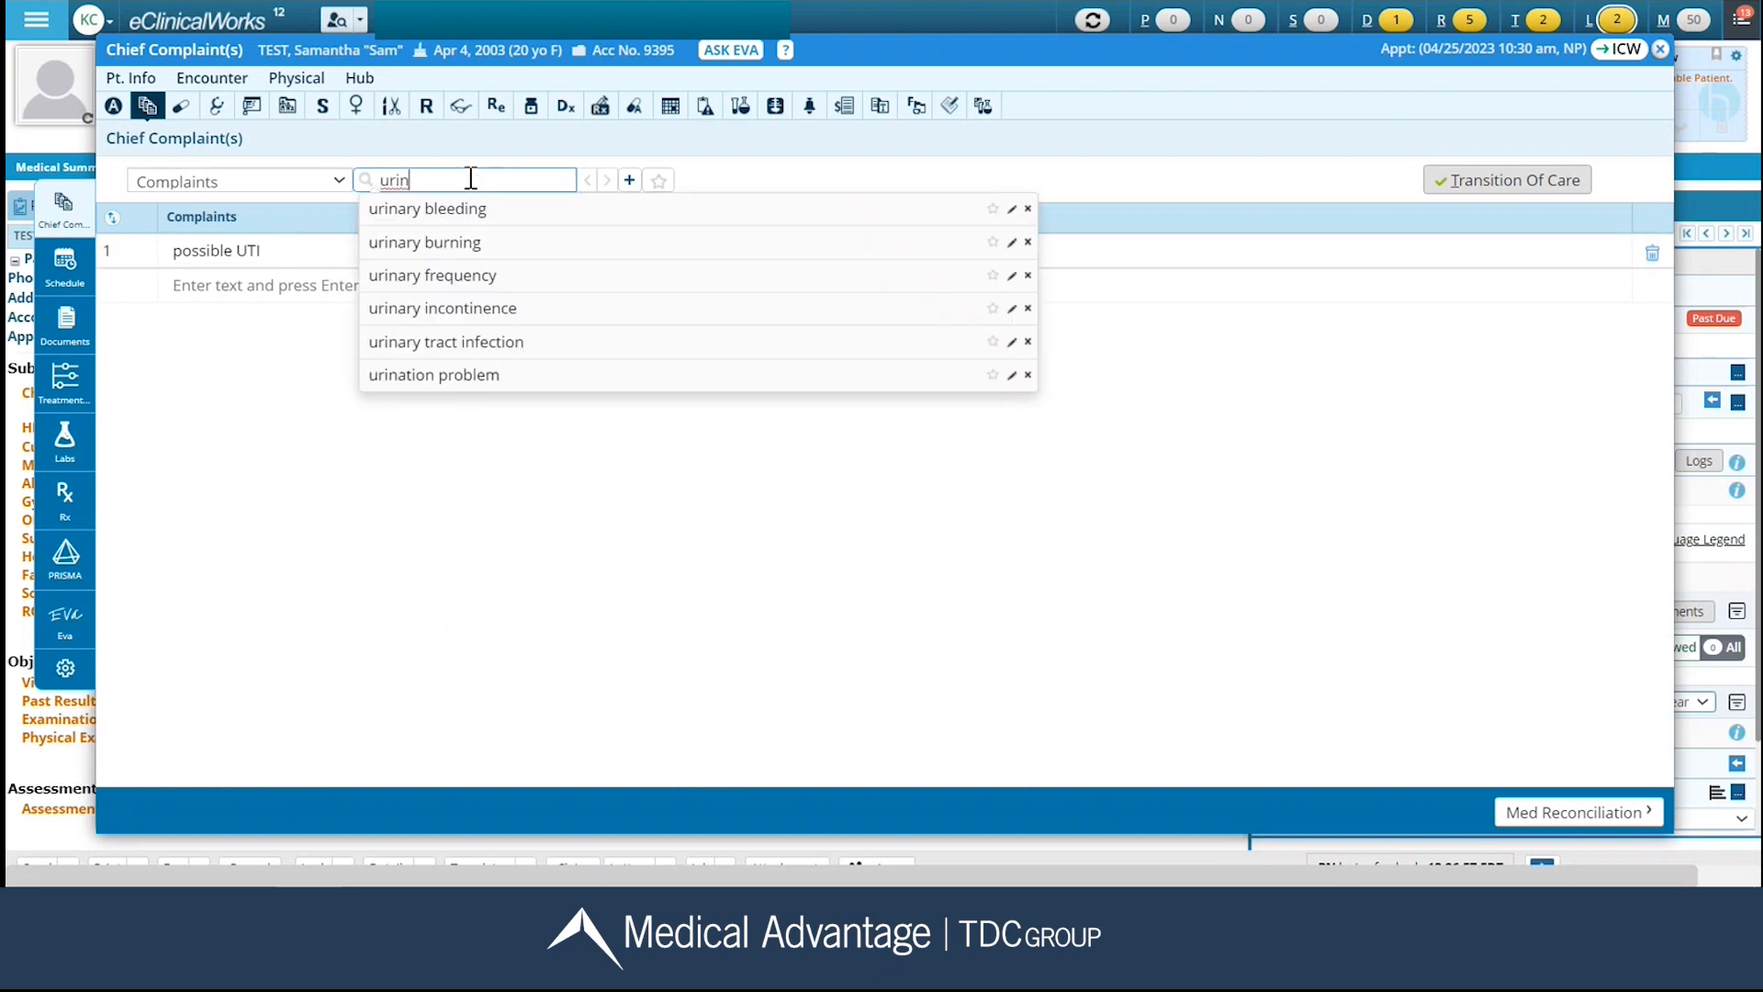
{"action": "left_click", "coordinate": [450, 275]}
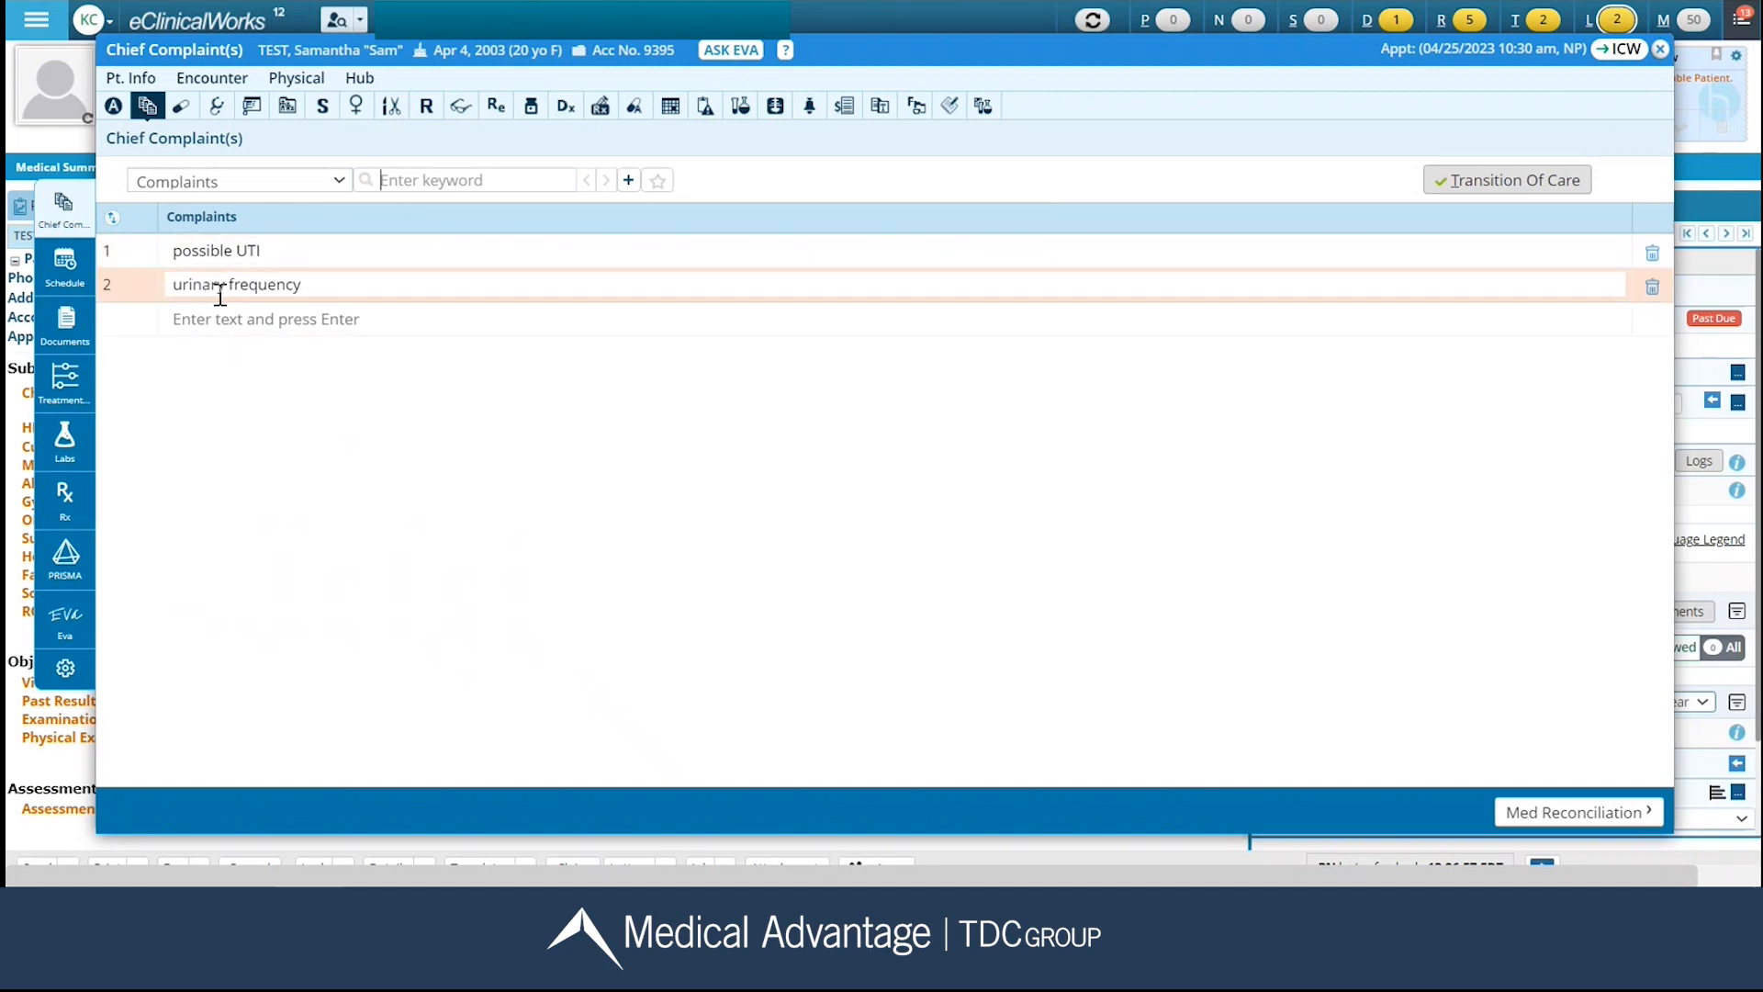
{"action": "left_click", "coordinate": [246, 319]}
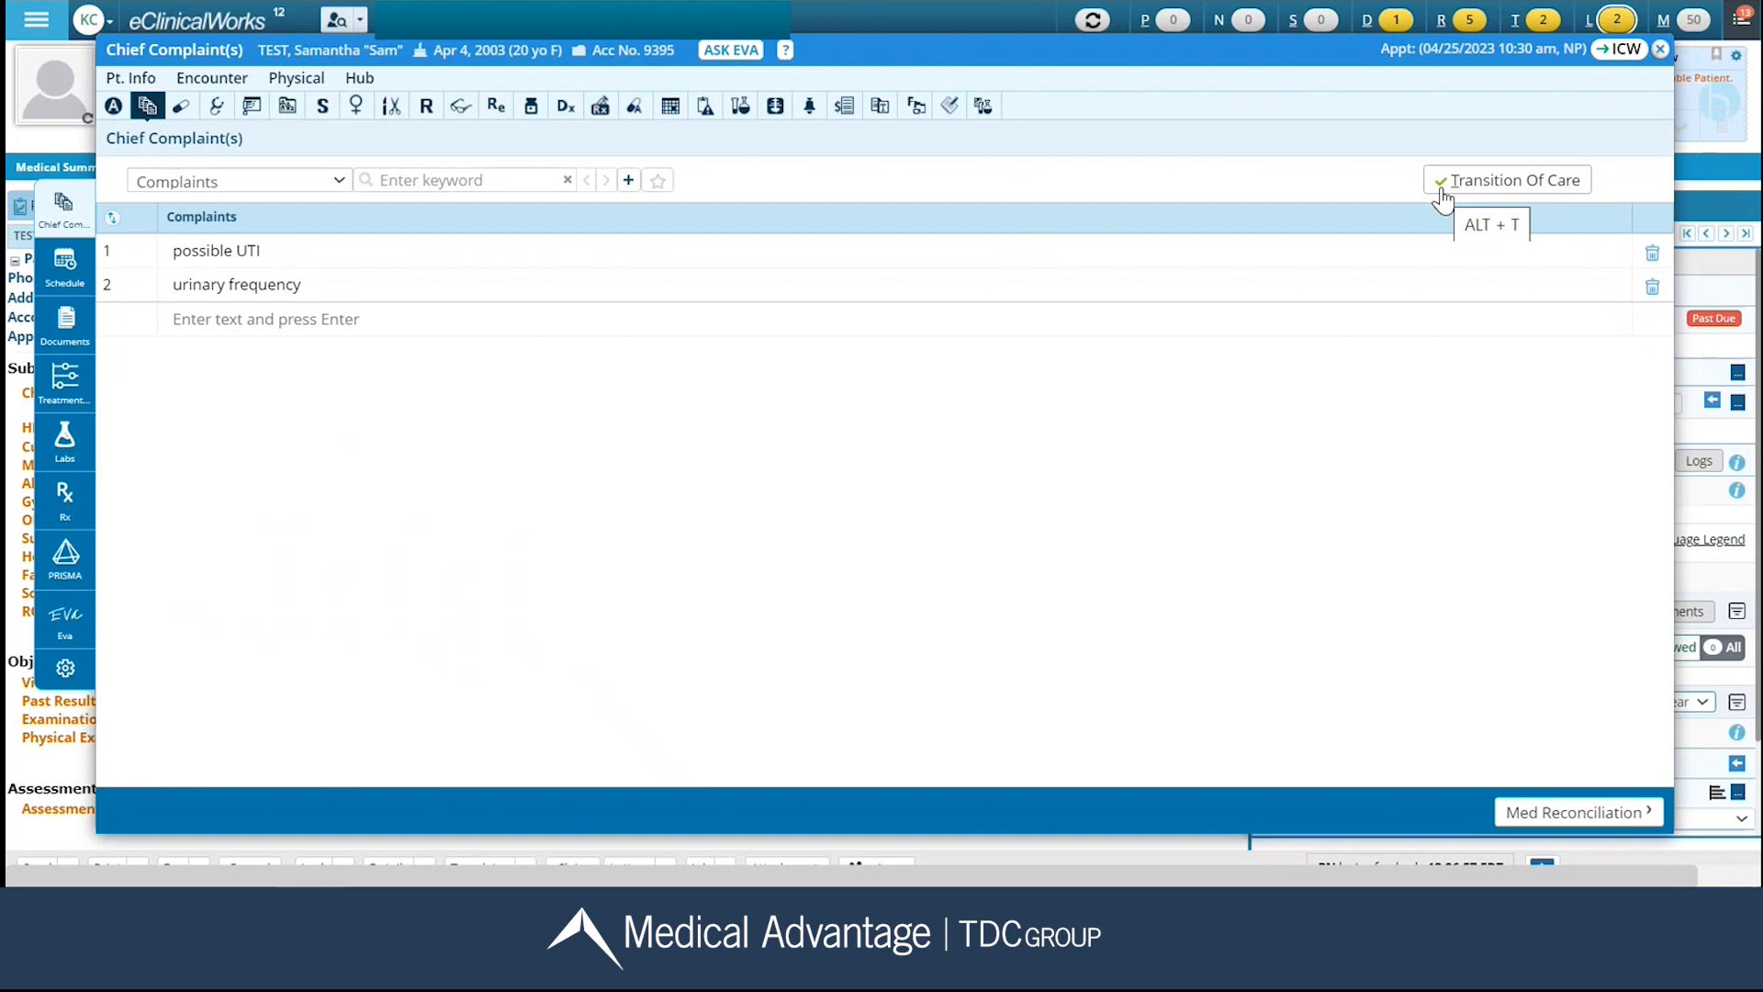
In Medication Reconciliation, configure the drug search filter with Rx Type MedispanRx and search mode Contains.
{"action": "left_click", "coordinate": [1607, 815]}
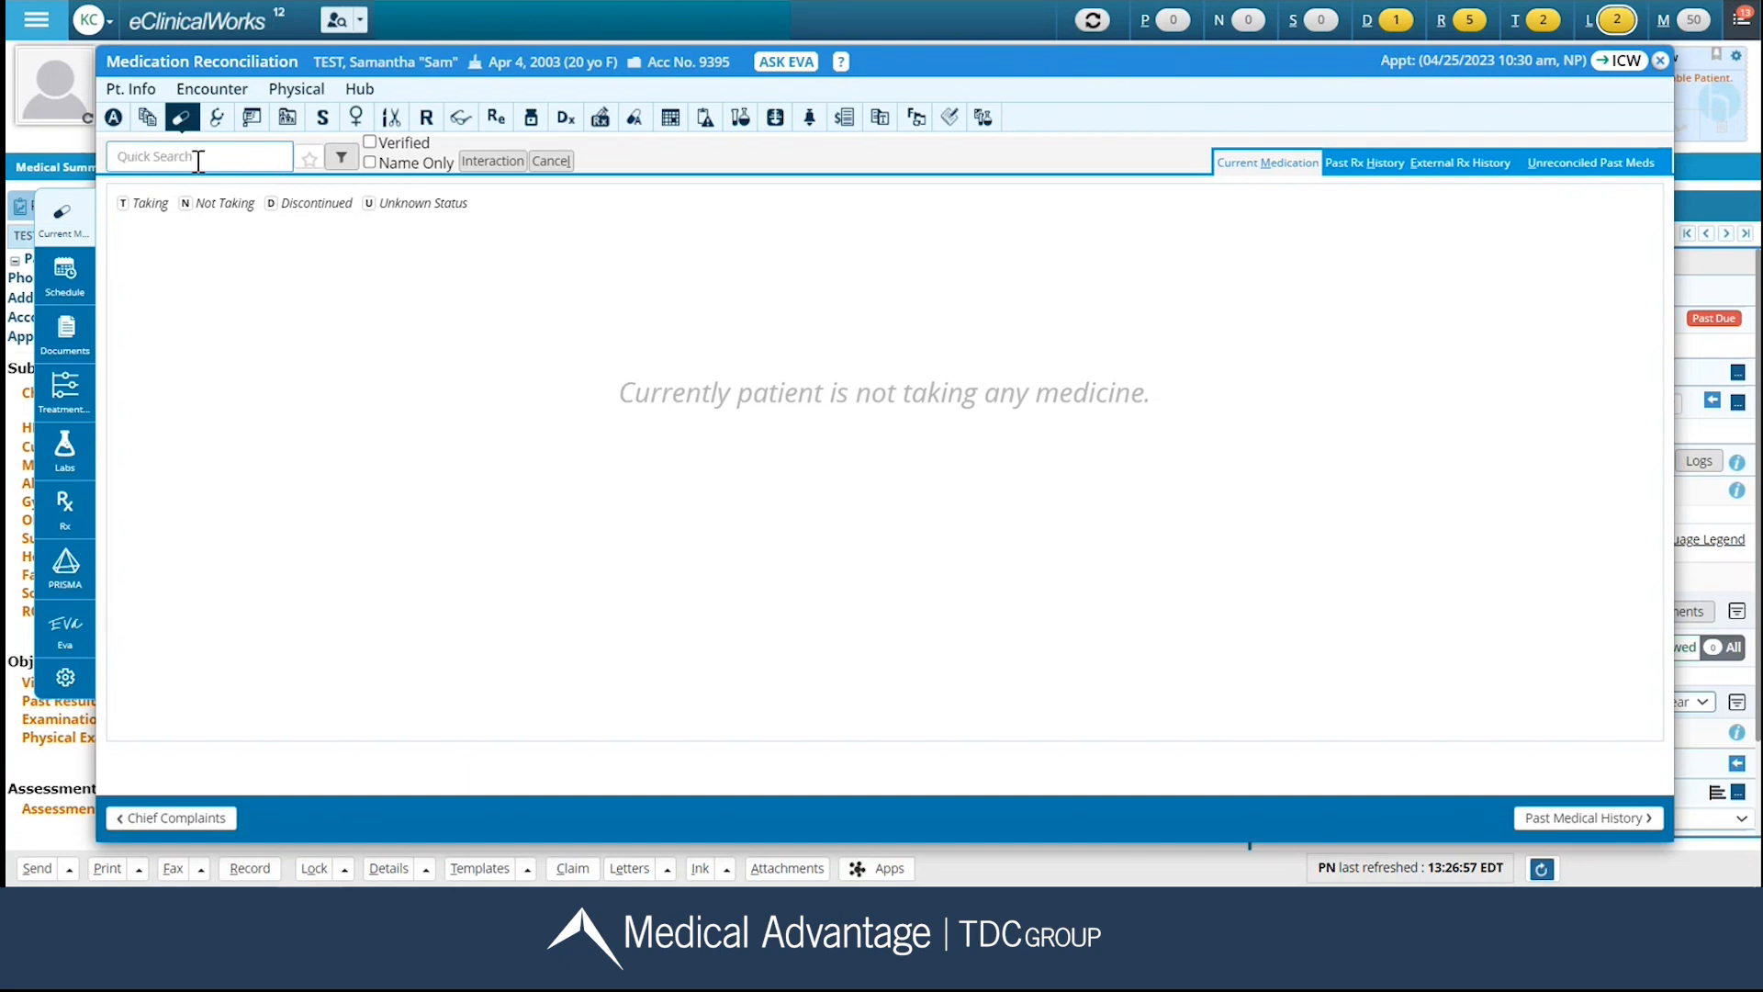
{"action": "left_click", "coordinate": [341, 158]}
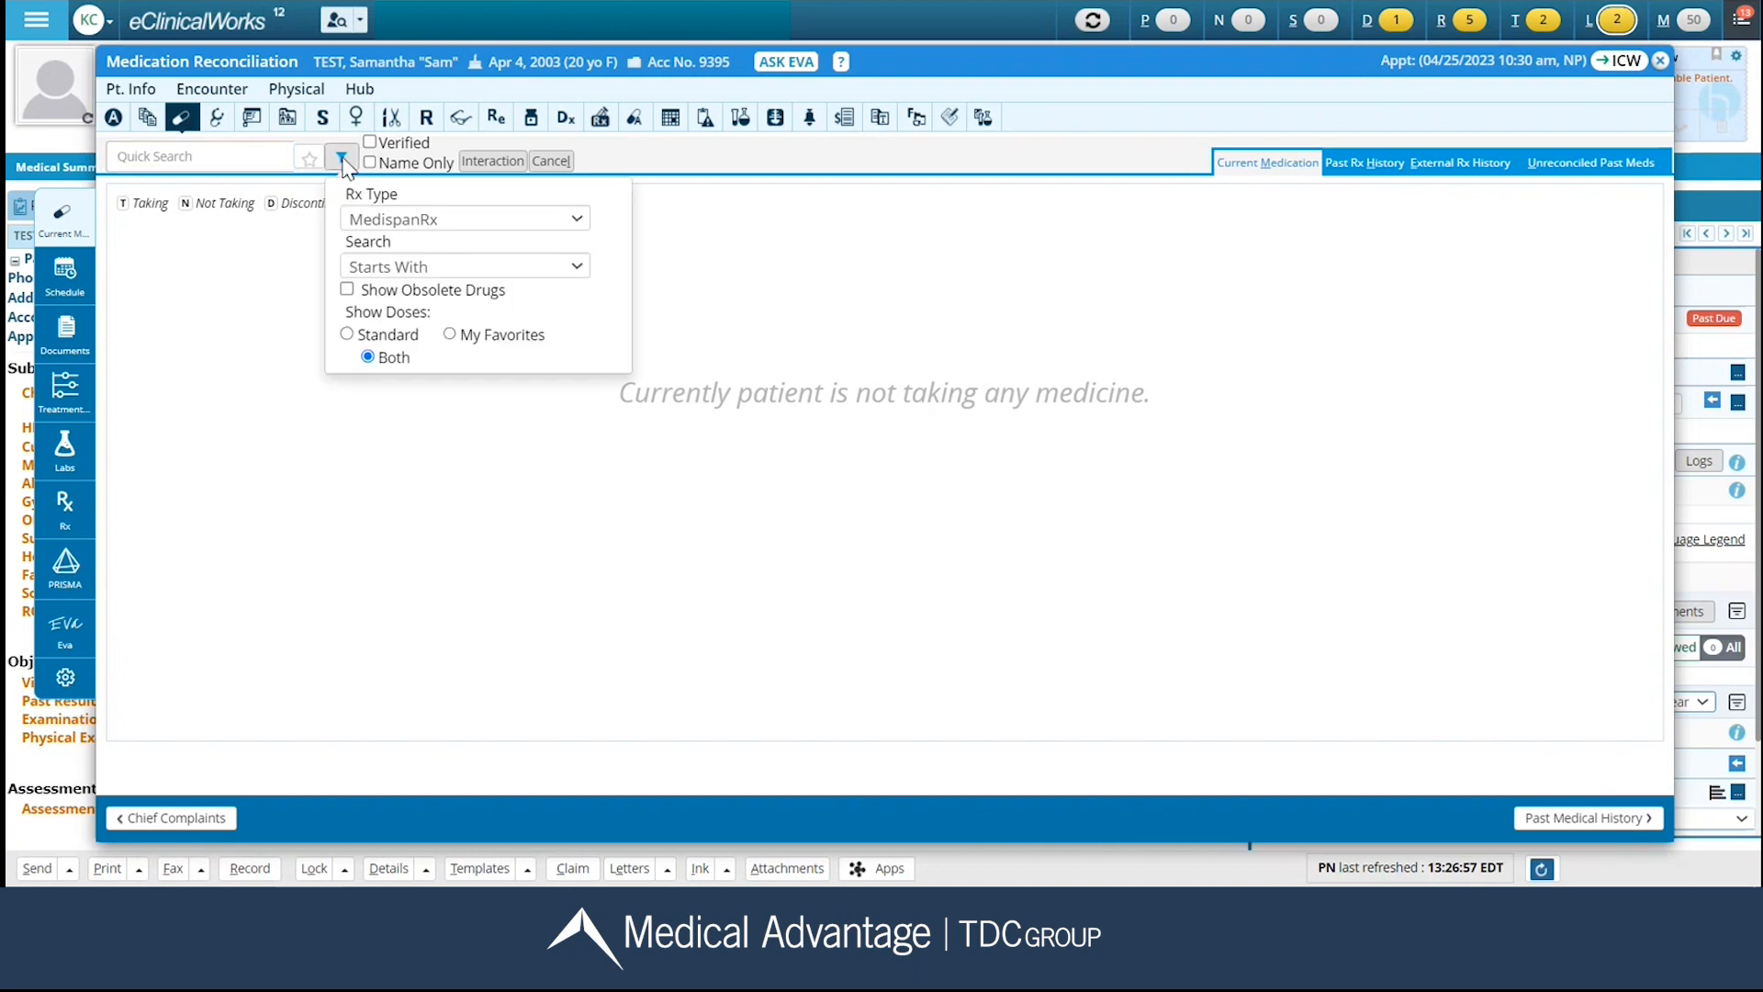
{"action": "left_click", "coordinate": [576, 220]}
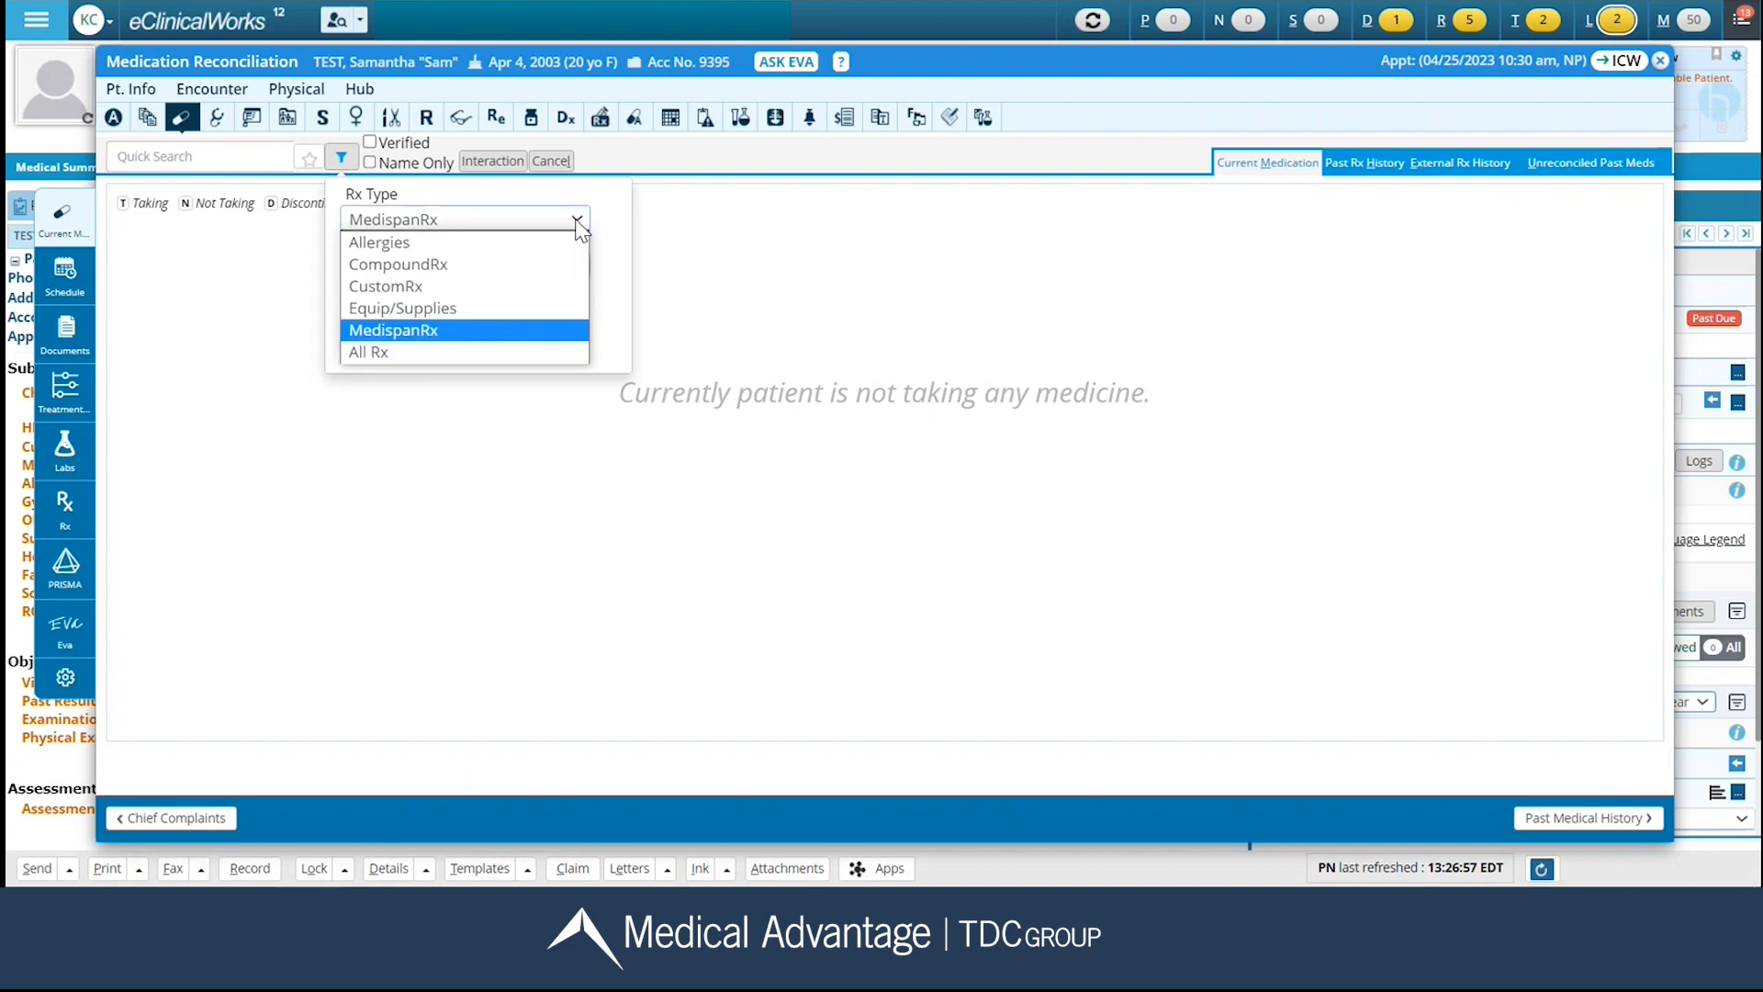
{"action": "left_click", "coordinate": [450, 332]}
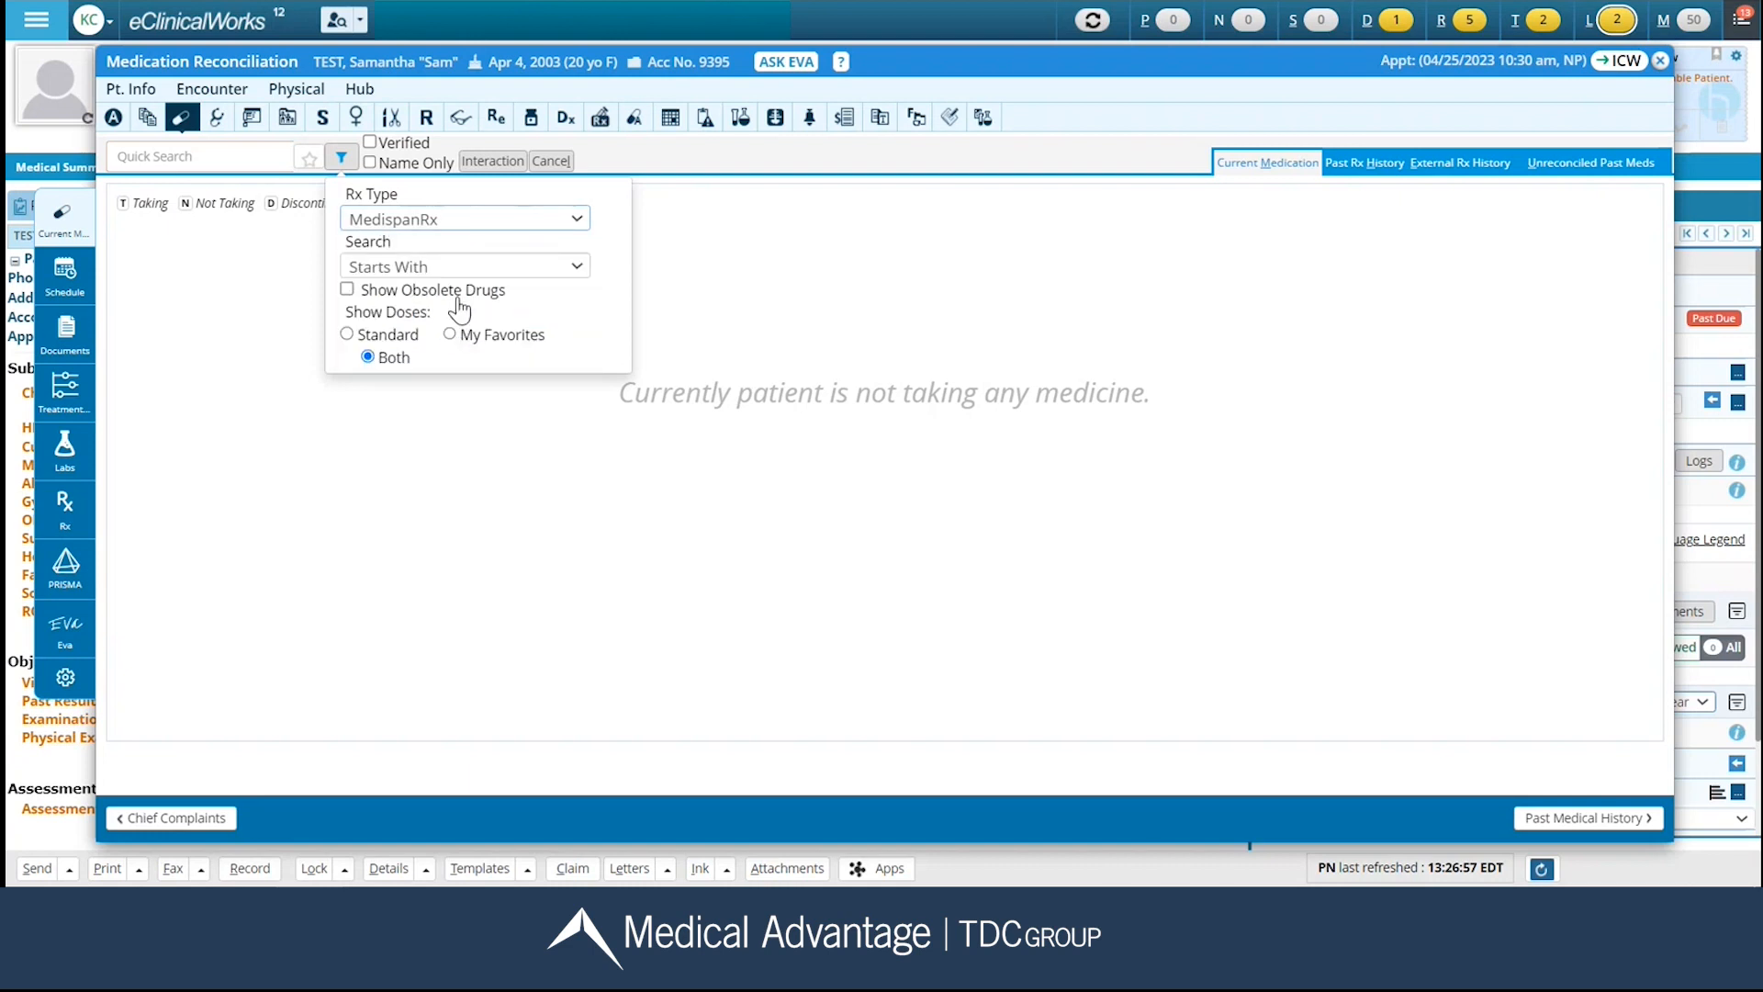
{"action": "left_click", "coordinate": [577, 269]}
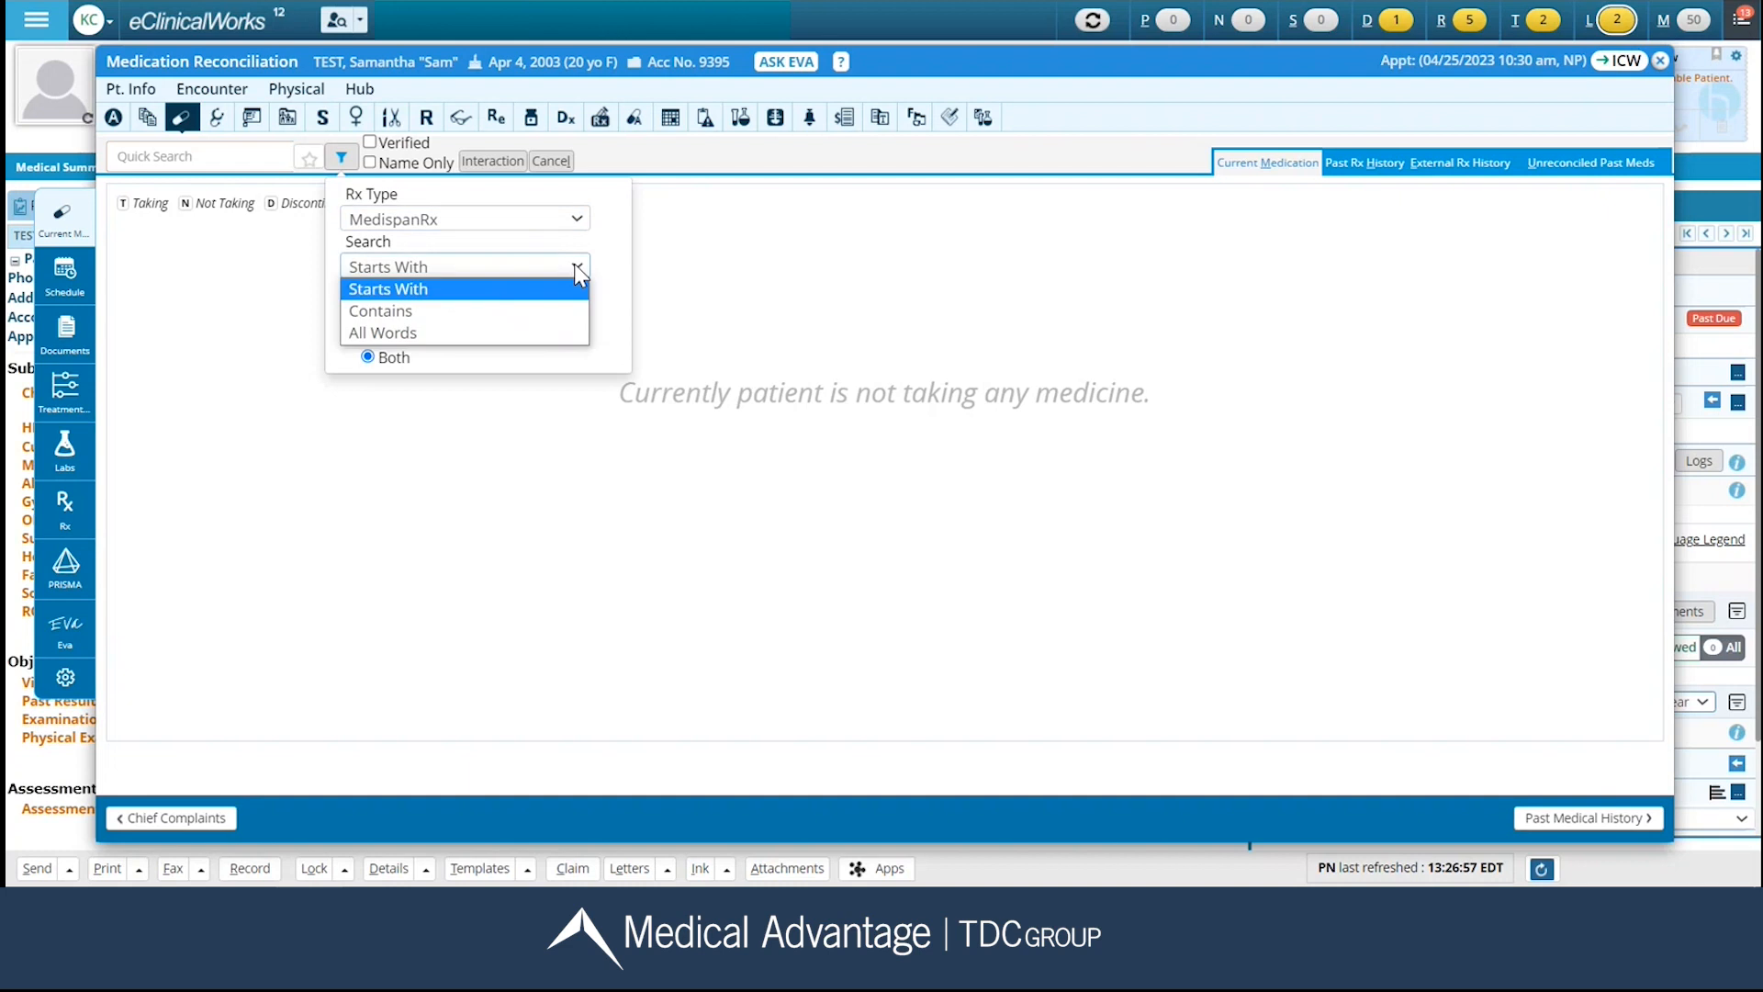
{"action": "left_click", "coordinate": [558, 312]}
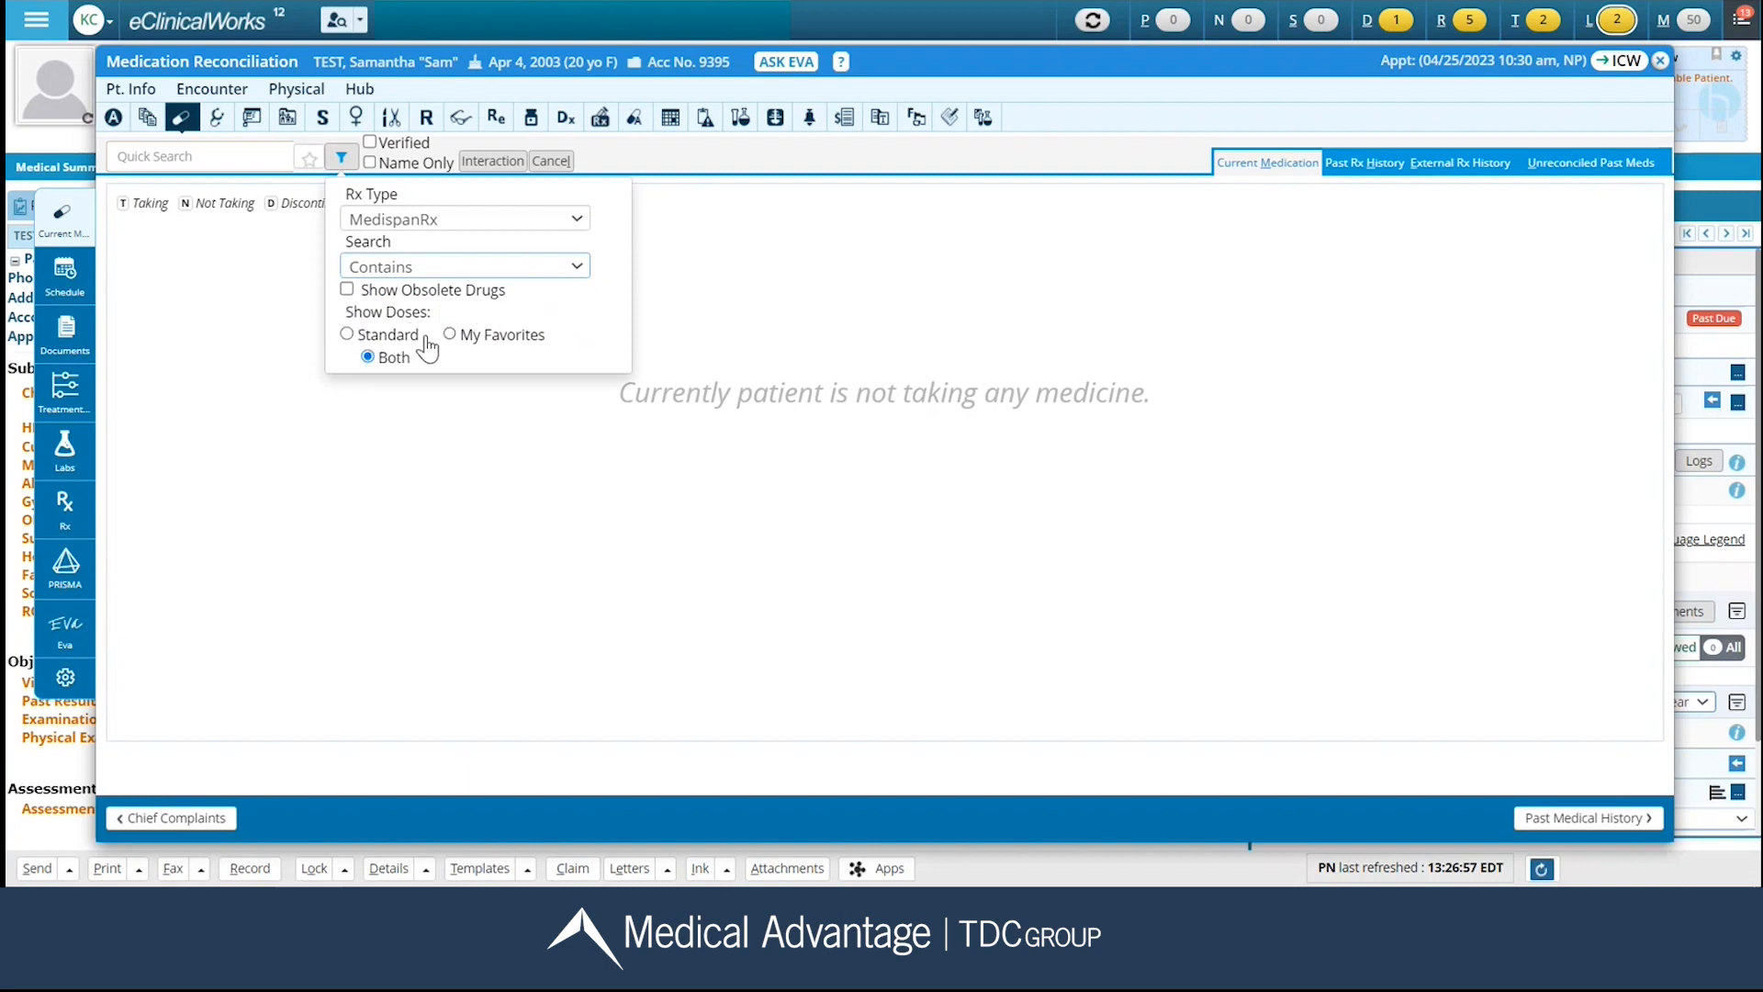
{"action": "left_click", "coordinate": [250, 322]}
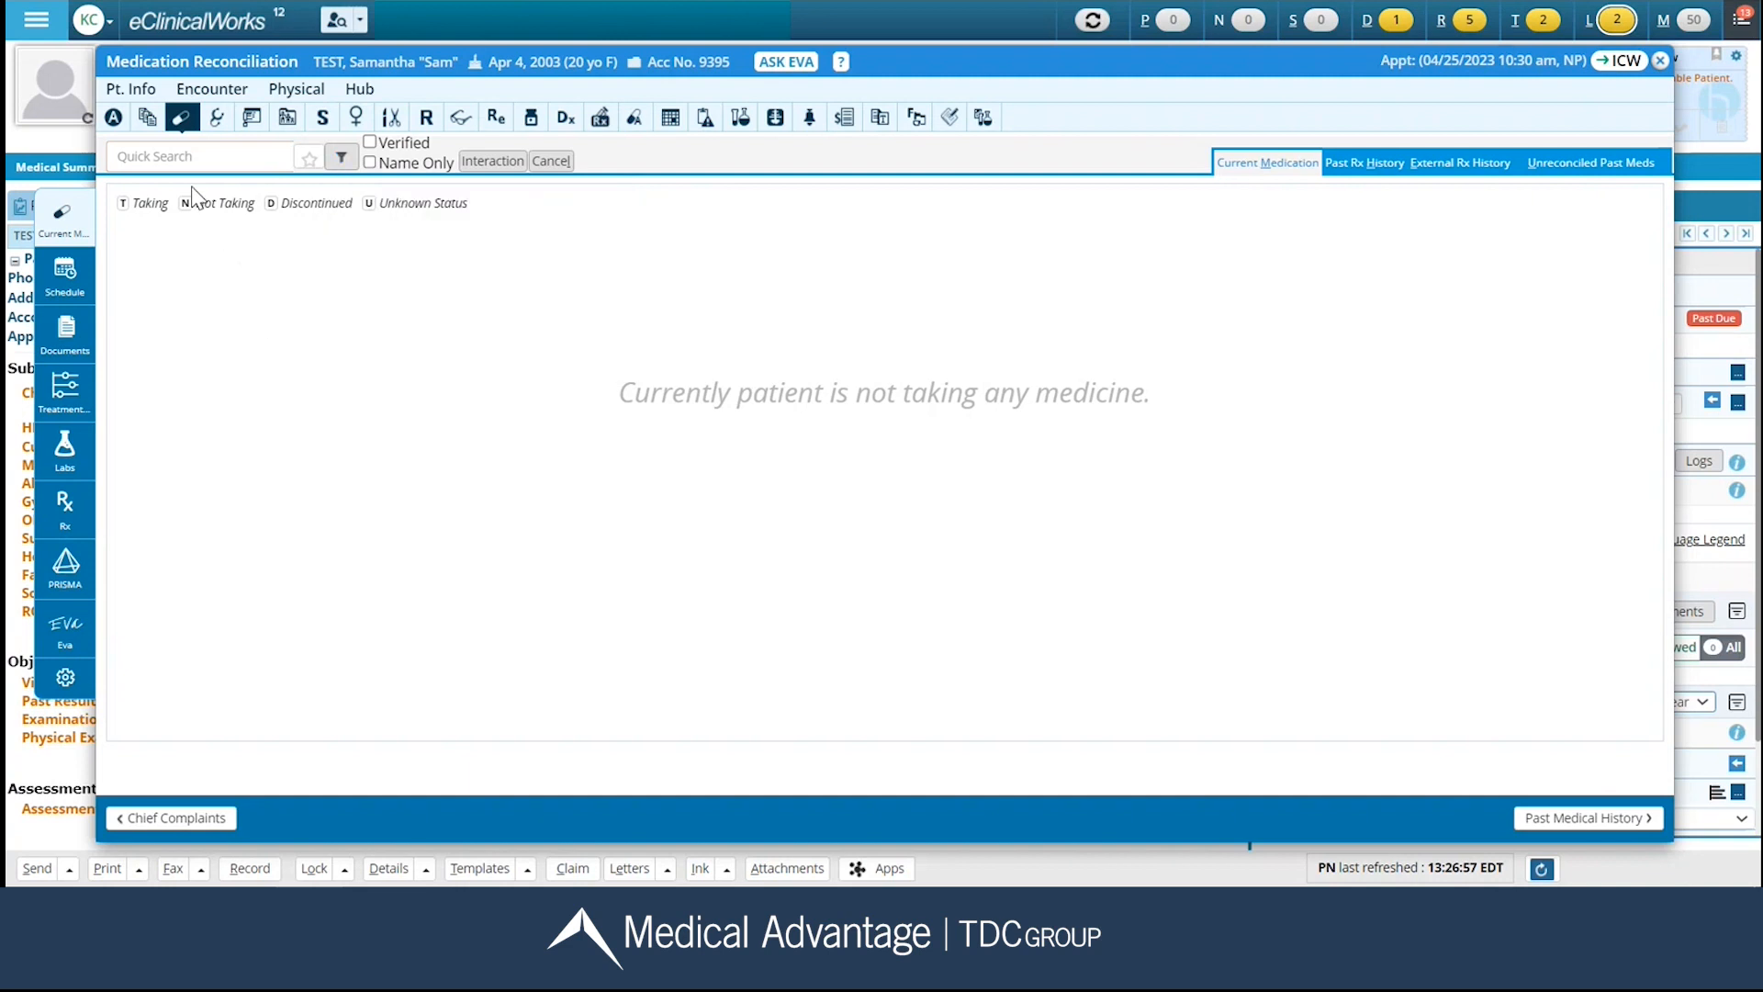
Search for "ortho" and add Ortho Tri-Cyclen Lo 0.18/0.215/0.25 MG-25 MCG, 1 tablet orally once a day, to the current medications.
{"action": "left_click", "coordinate": [186, 156]}
{"action": "type", "text": "ortho"}
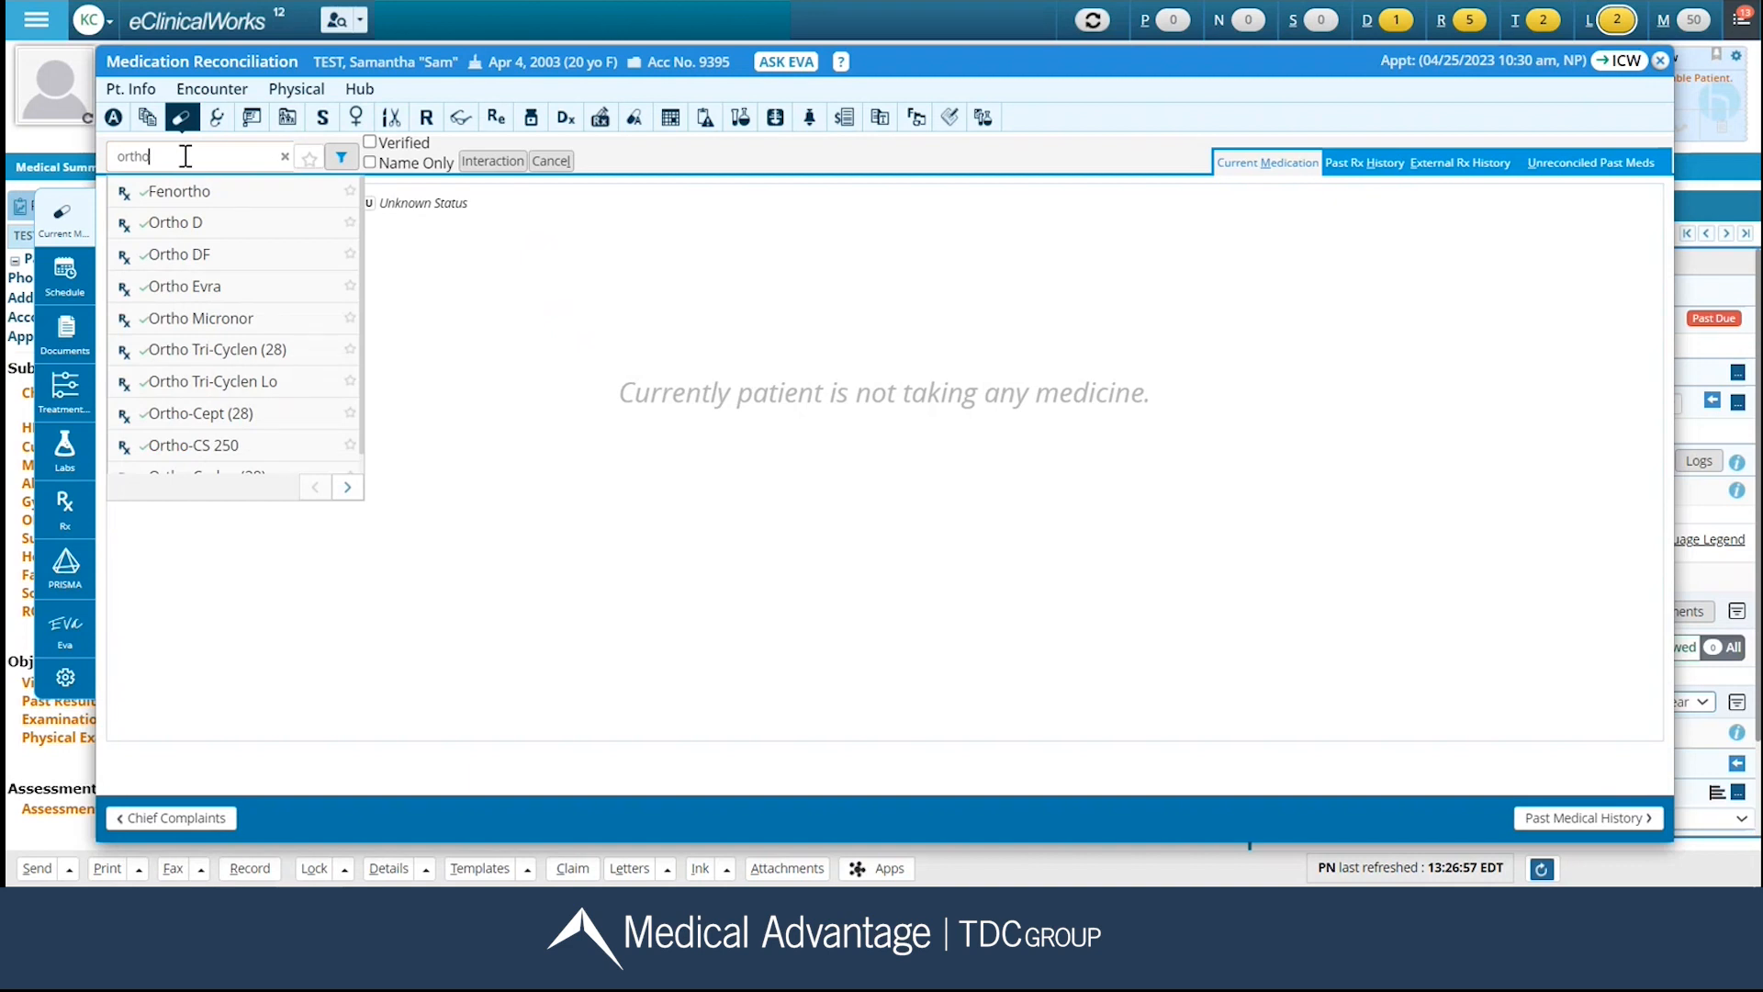
{"action": "left_click", "coordinate": [198, 383]}
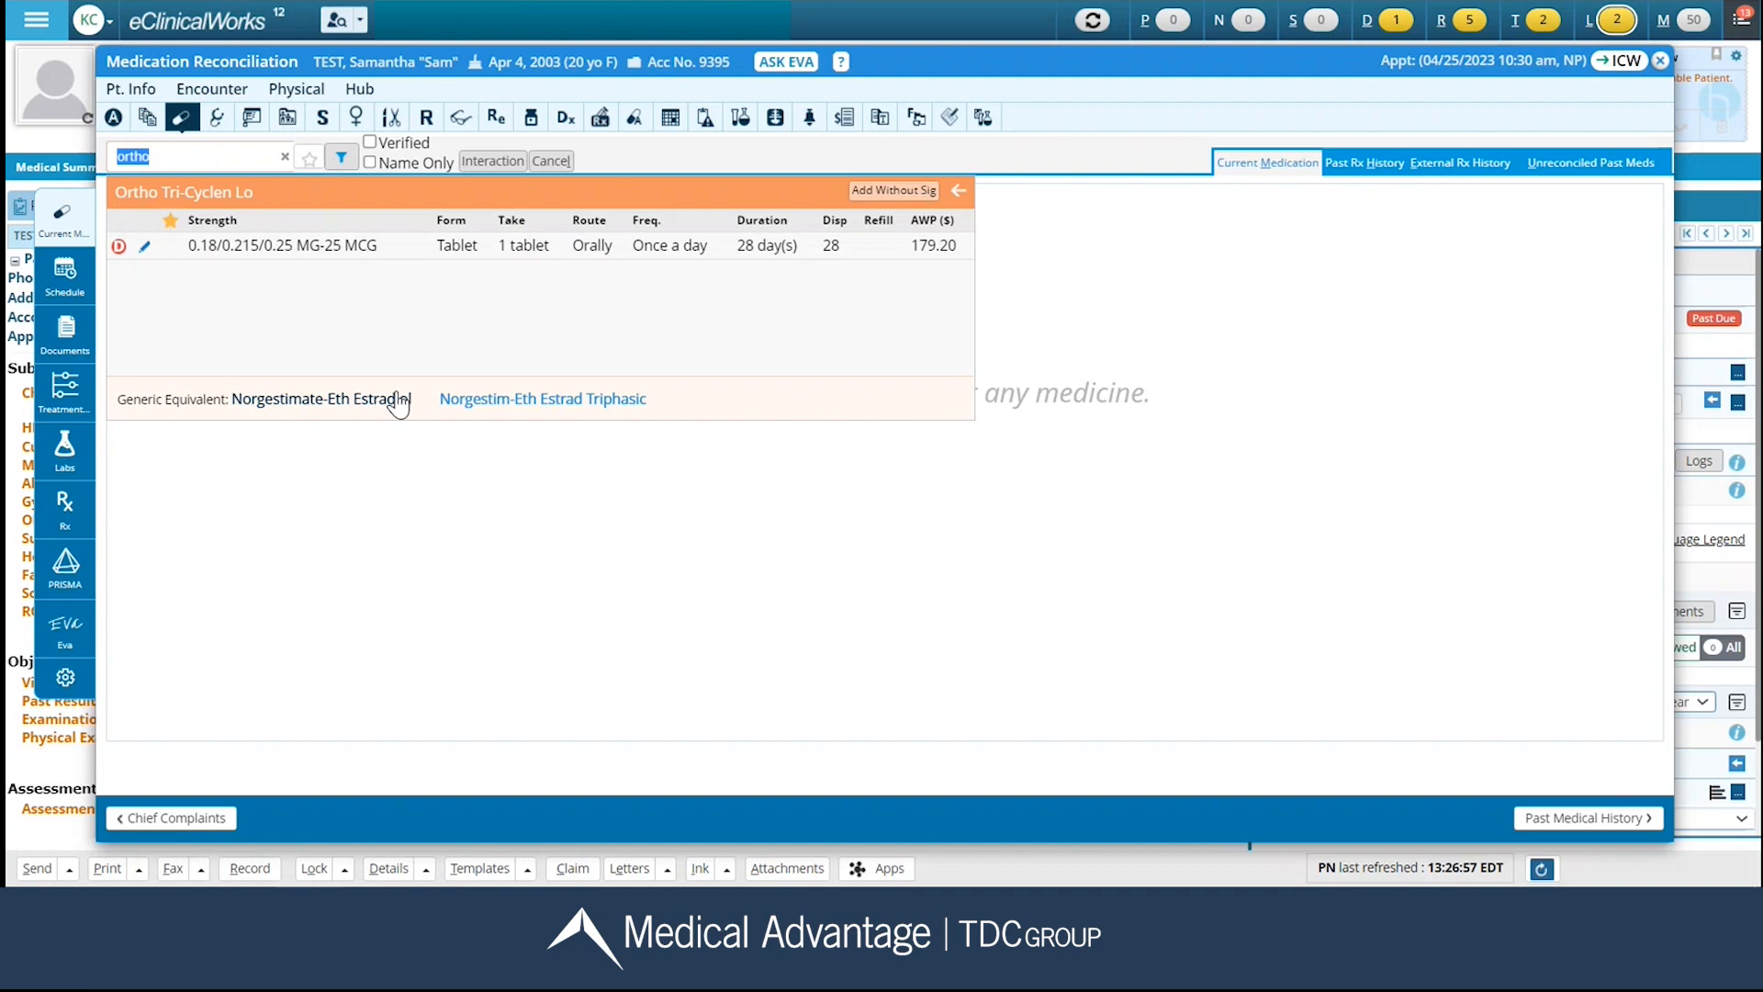
{"action": "left_click", "coordinate": [144, 249]}
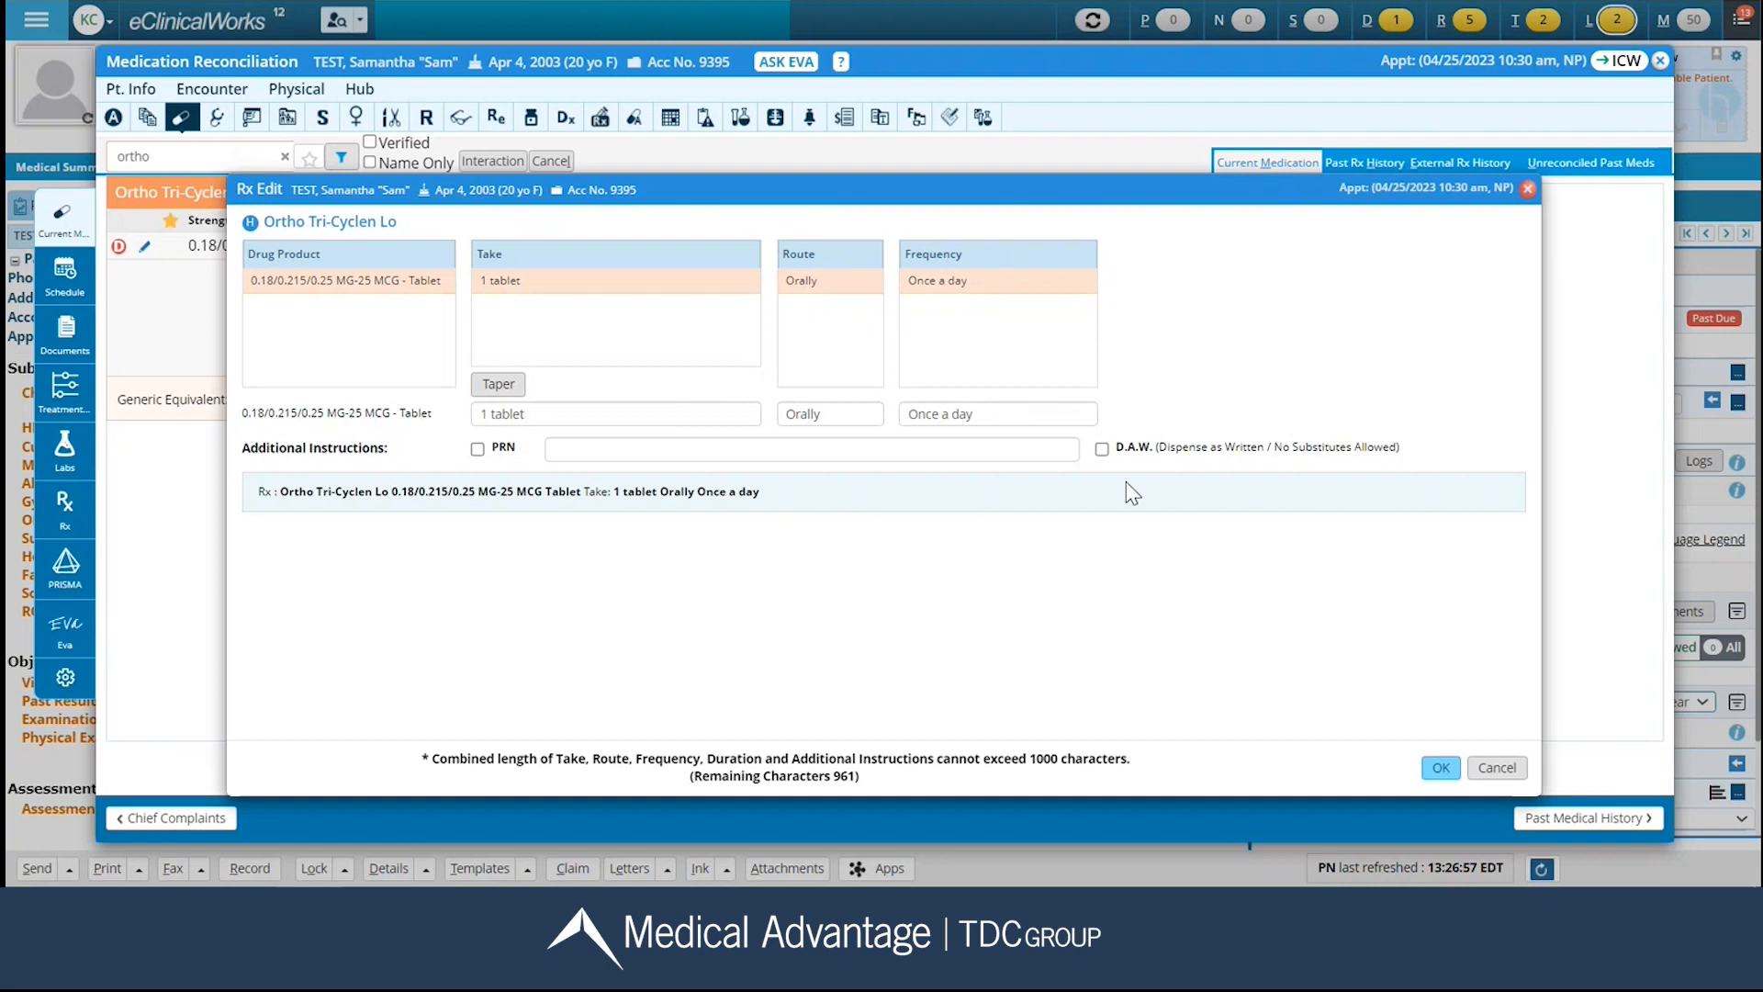
{"action": "left_click", "coordinate": [1439, 772]}
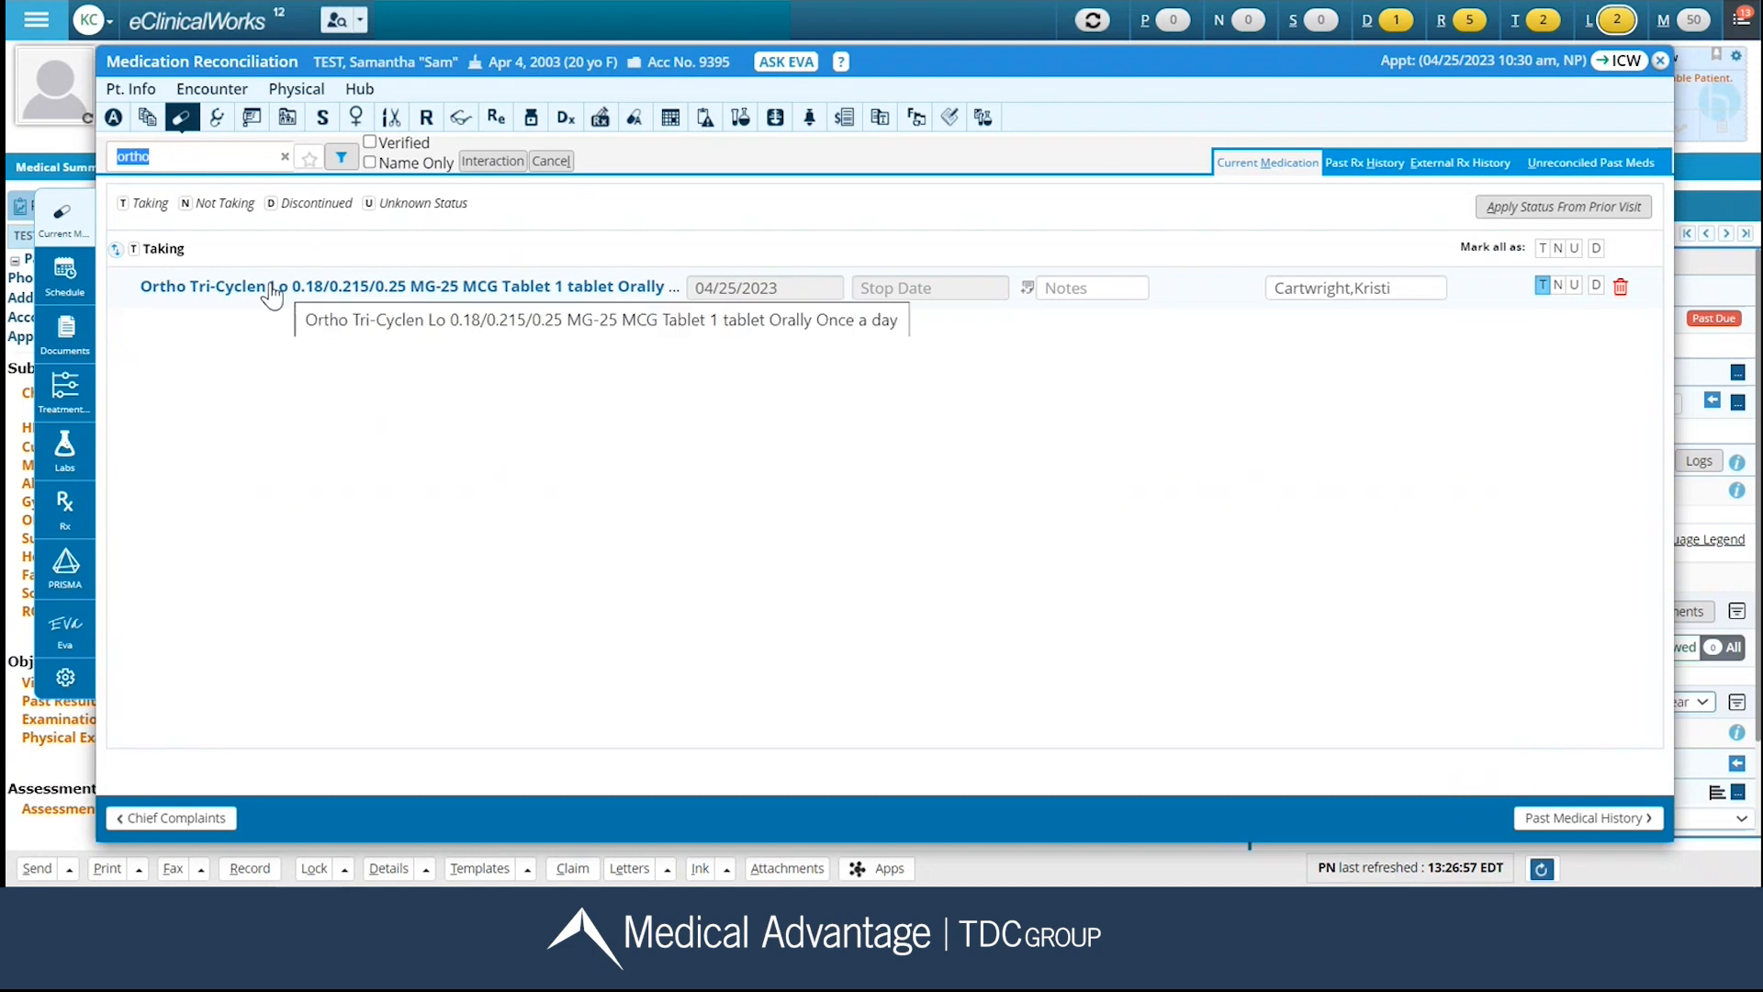
Review the Ortho Tri-Cyclen Lo dosing details, the Past Rx History and the External Rx History, and return to Current Medication.
{"action": "left_click", "coordinate": [241, 292]}
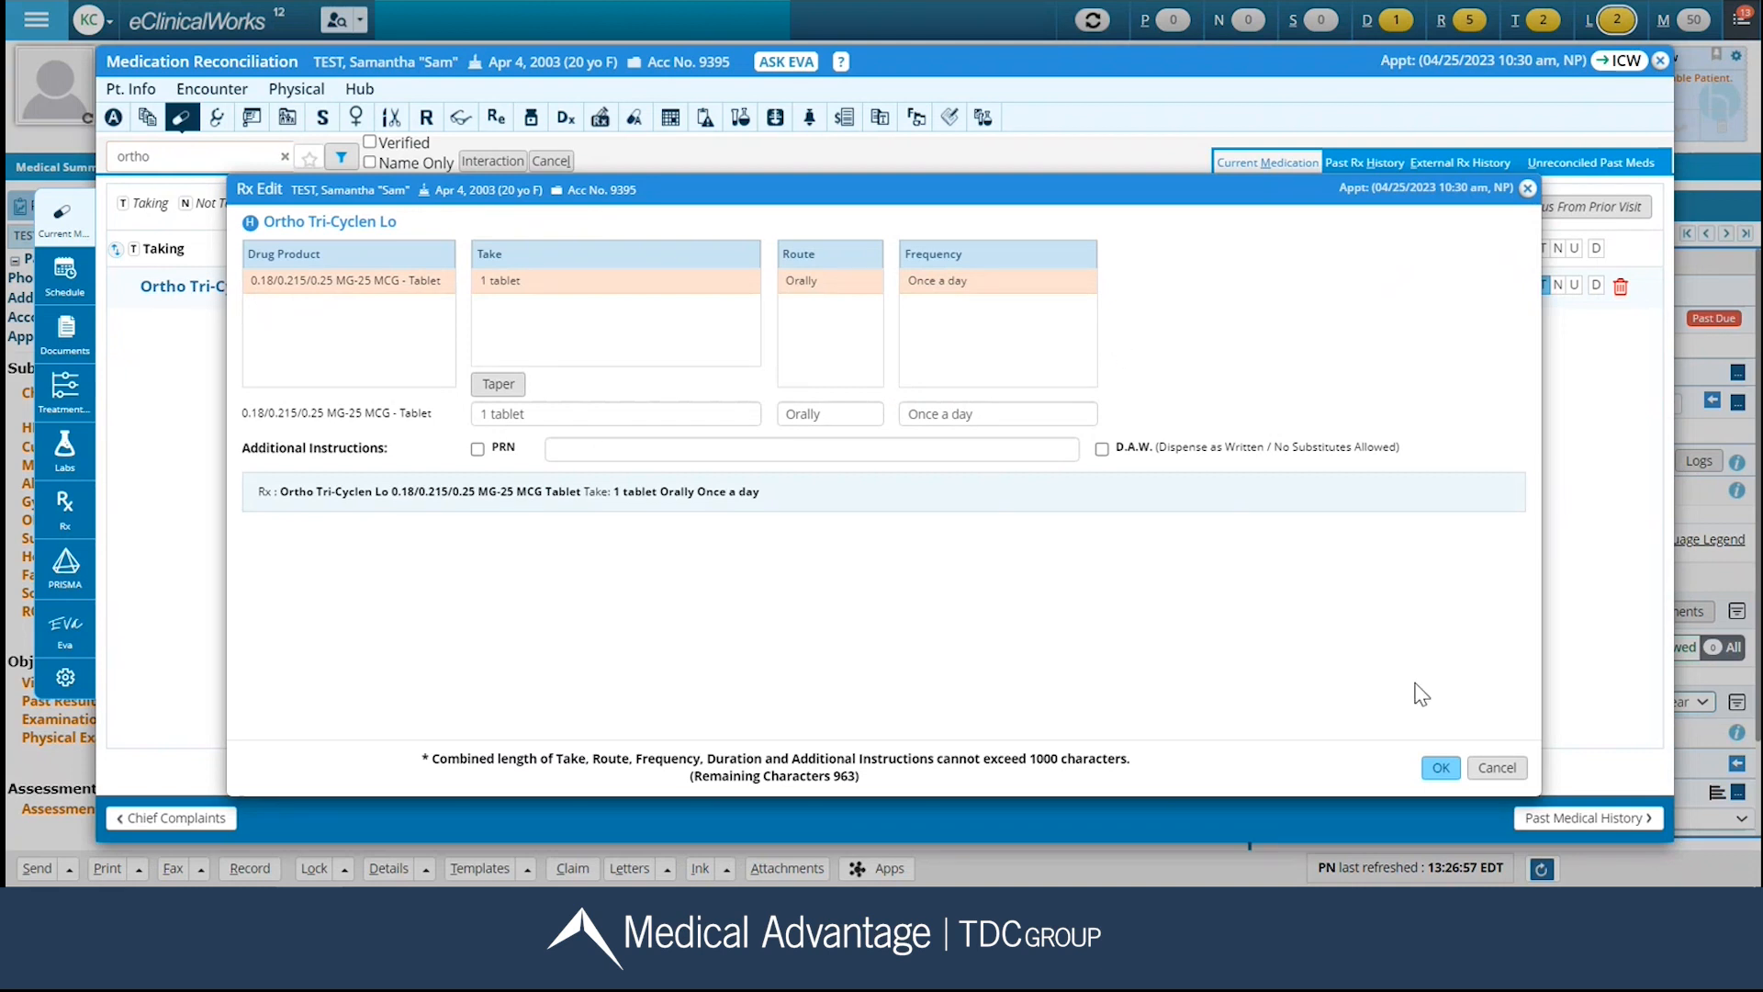
{"action": "left_click", "coordinate": [1441, 767]}
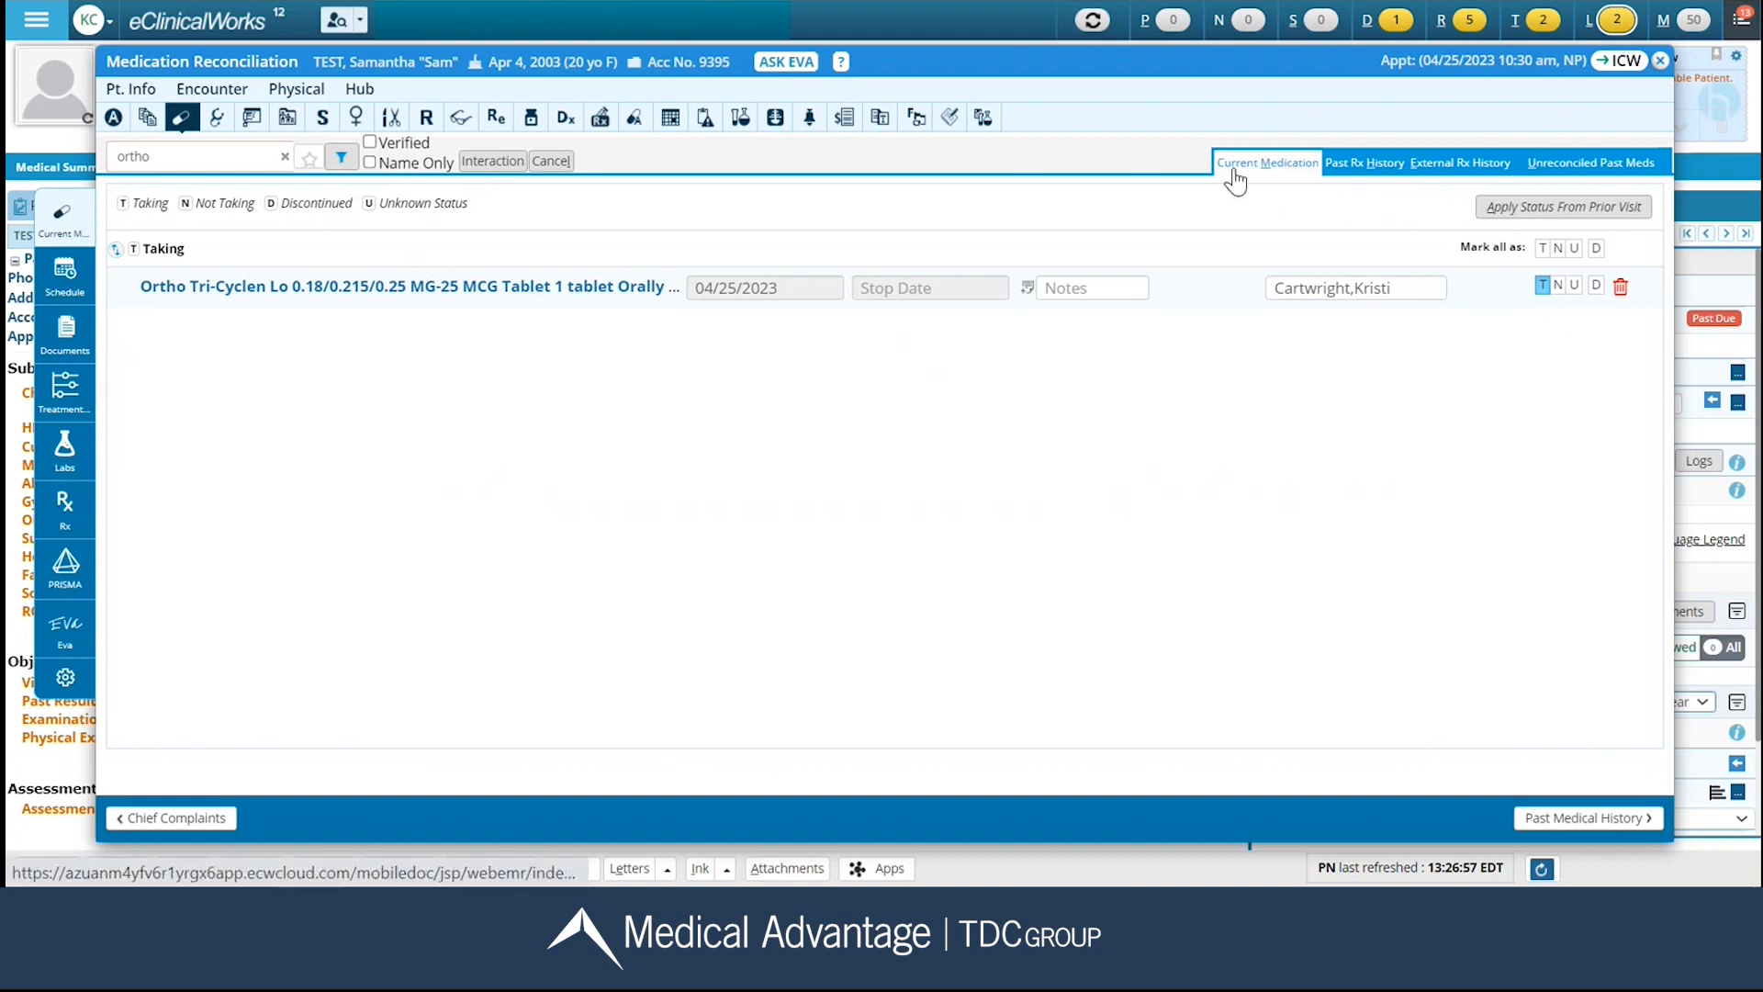
{"action": "left_click", "coordinate": [1357, 168]}
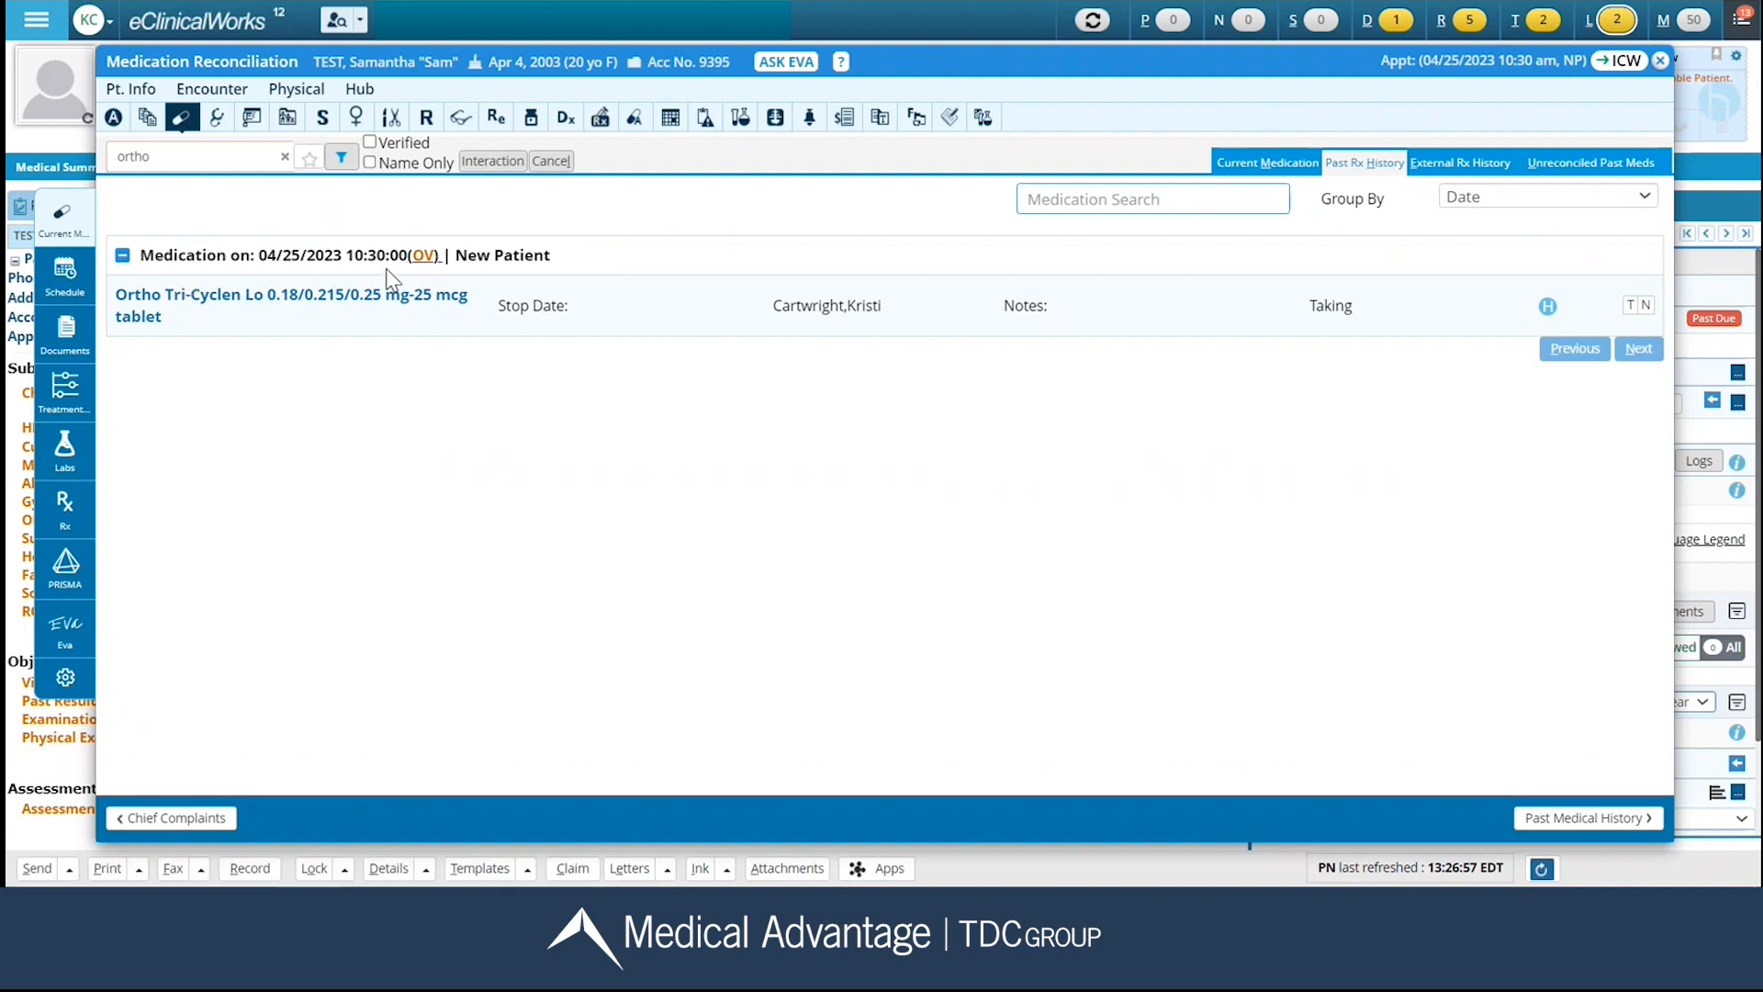
{"action": "mouse_move", "coordinate": [271, 303]}
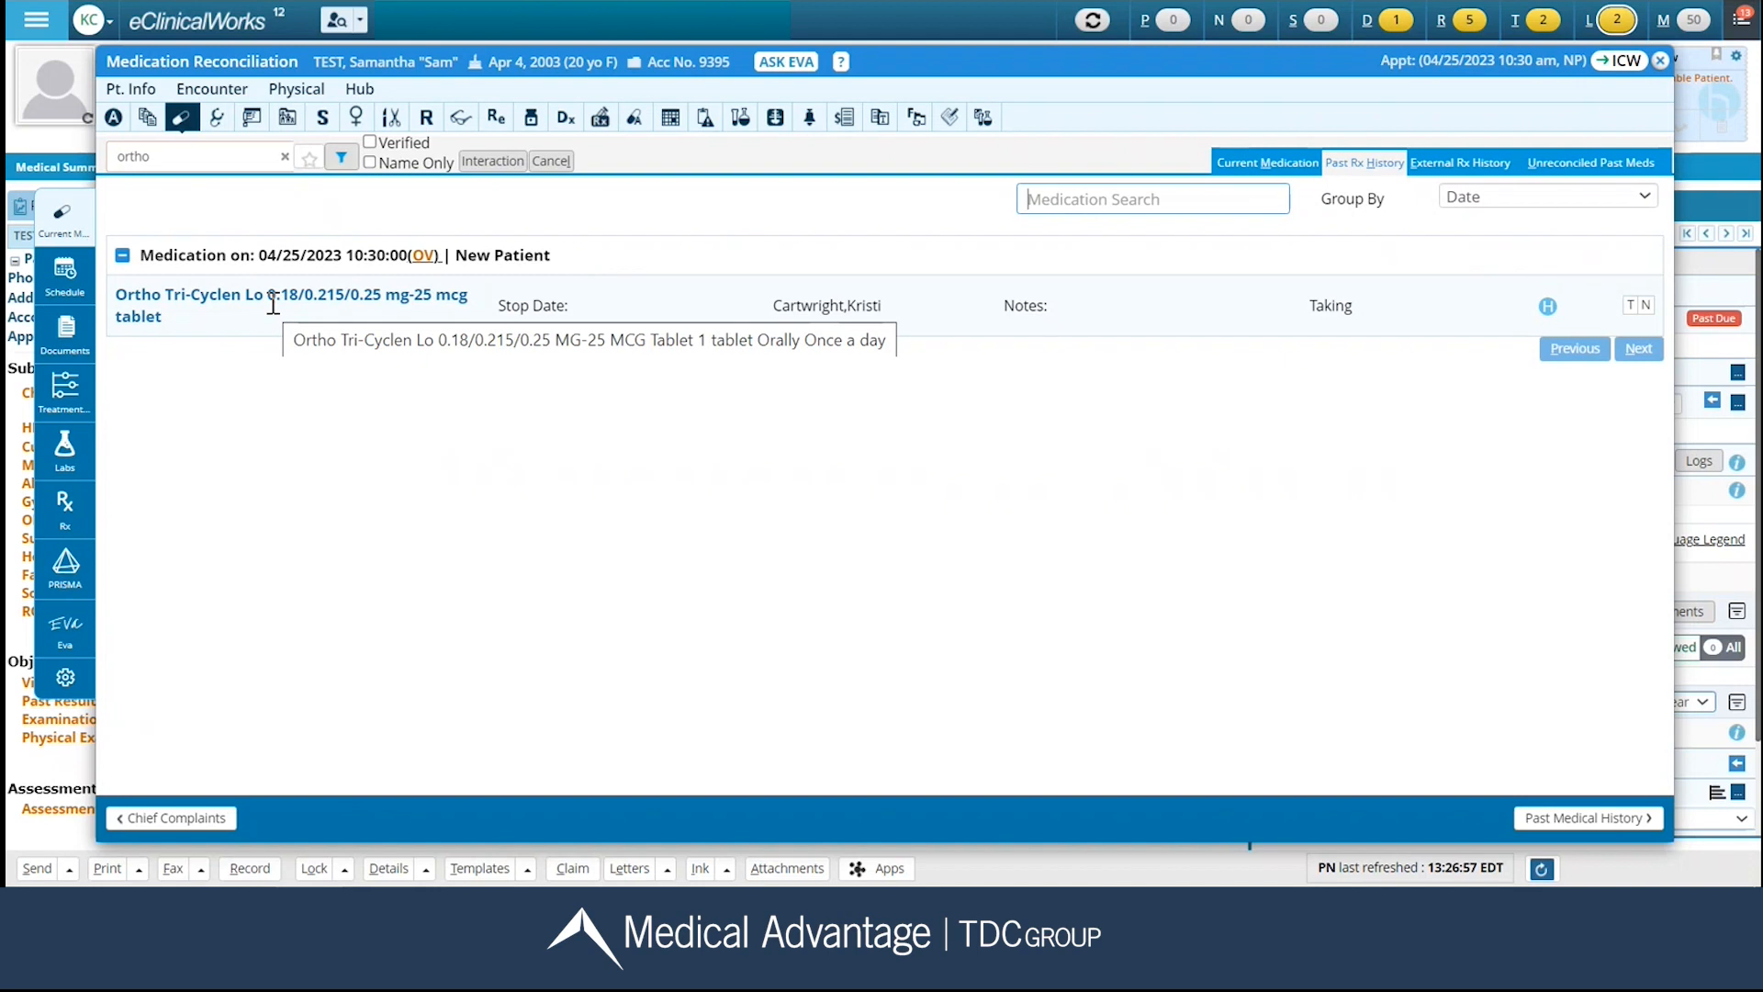
{"action": "left_click", "coordinate": [1446, 165]}
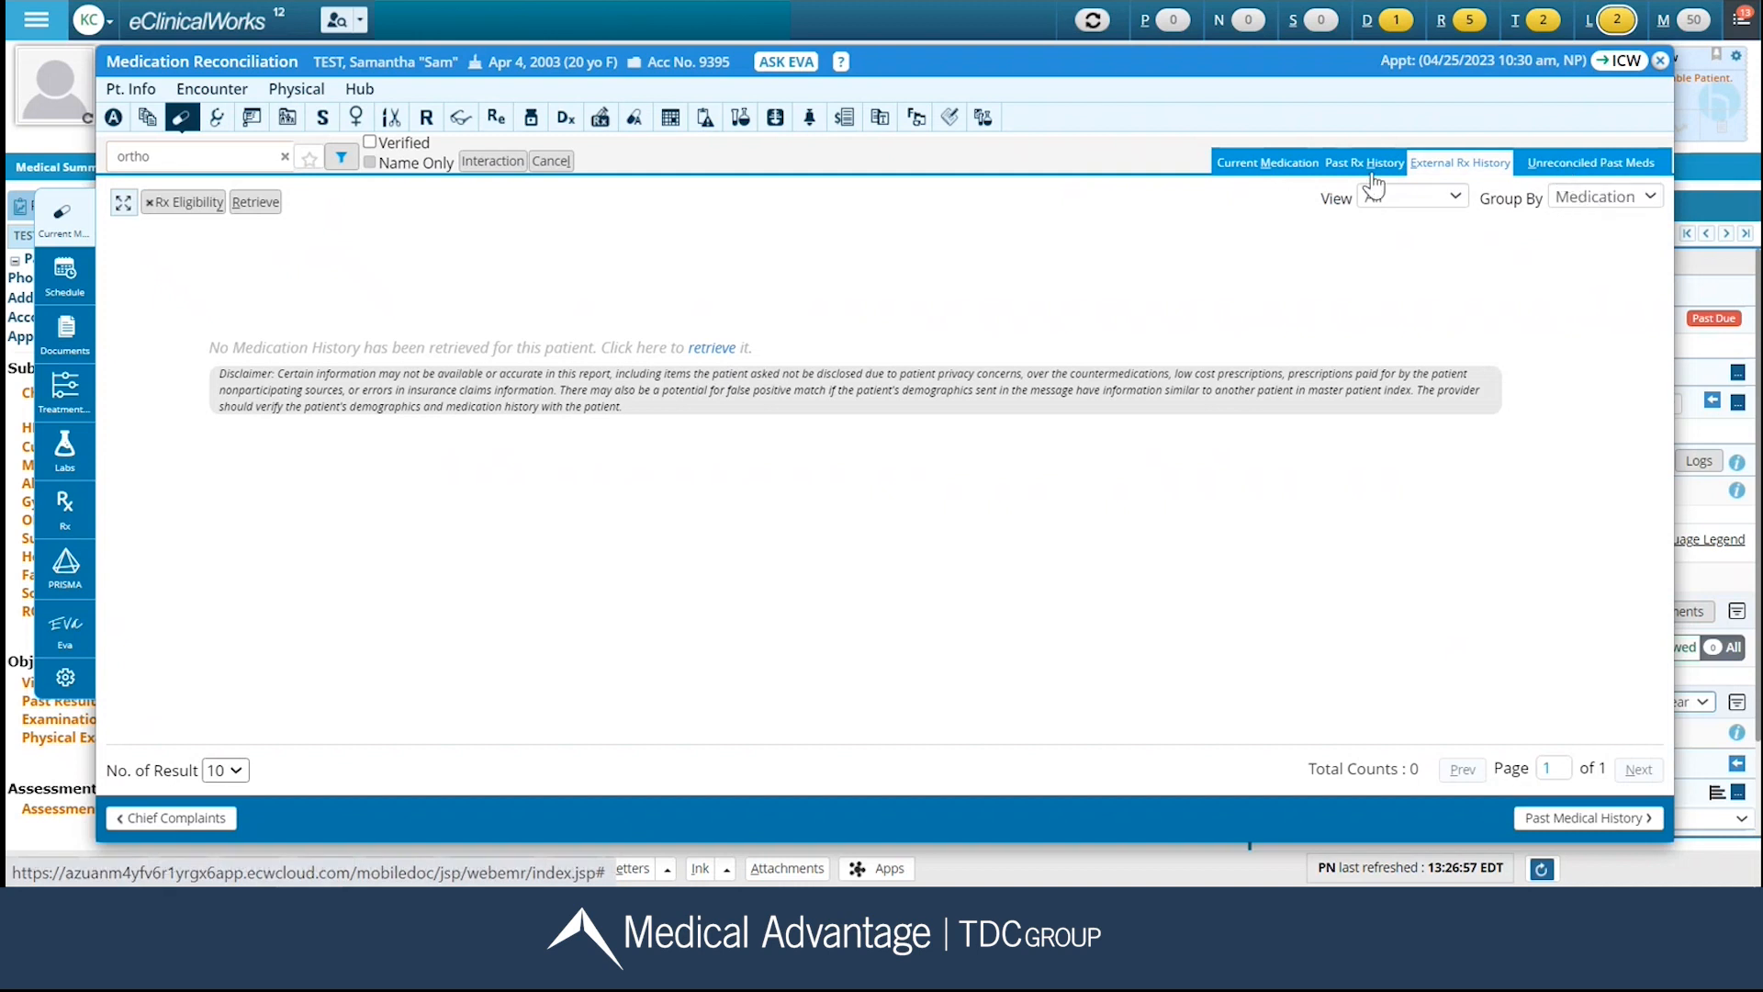
{"action": "left_click", "coordinate": [1246, 171]}
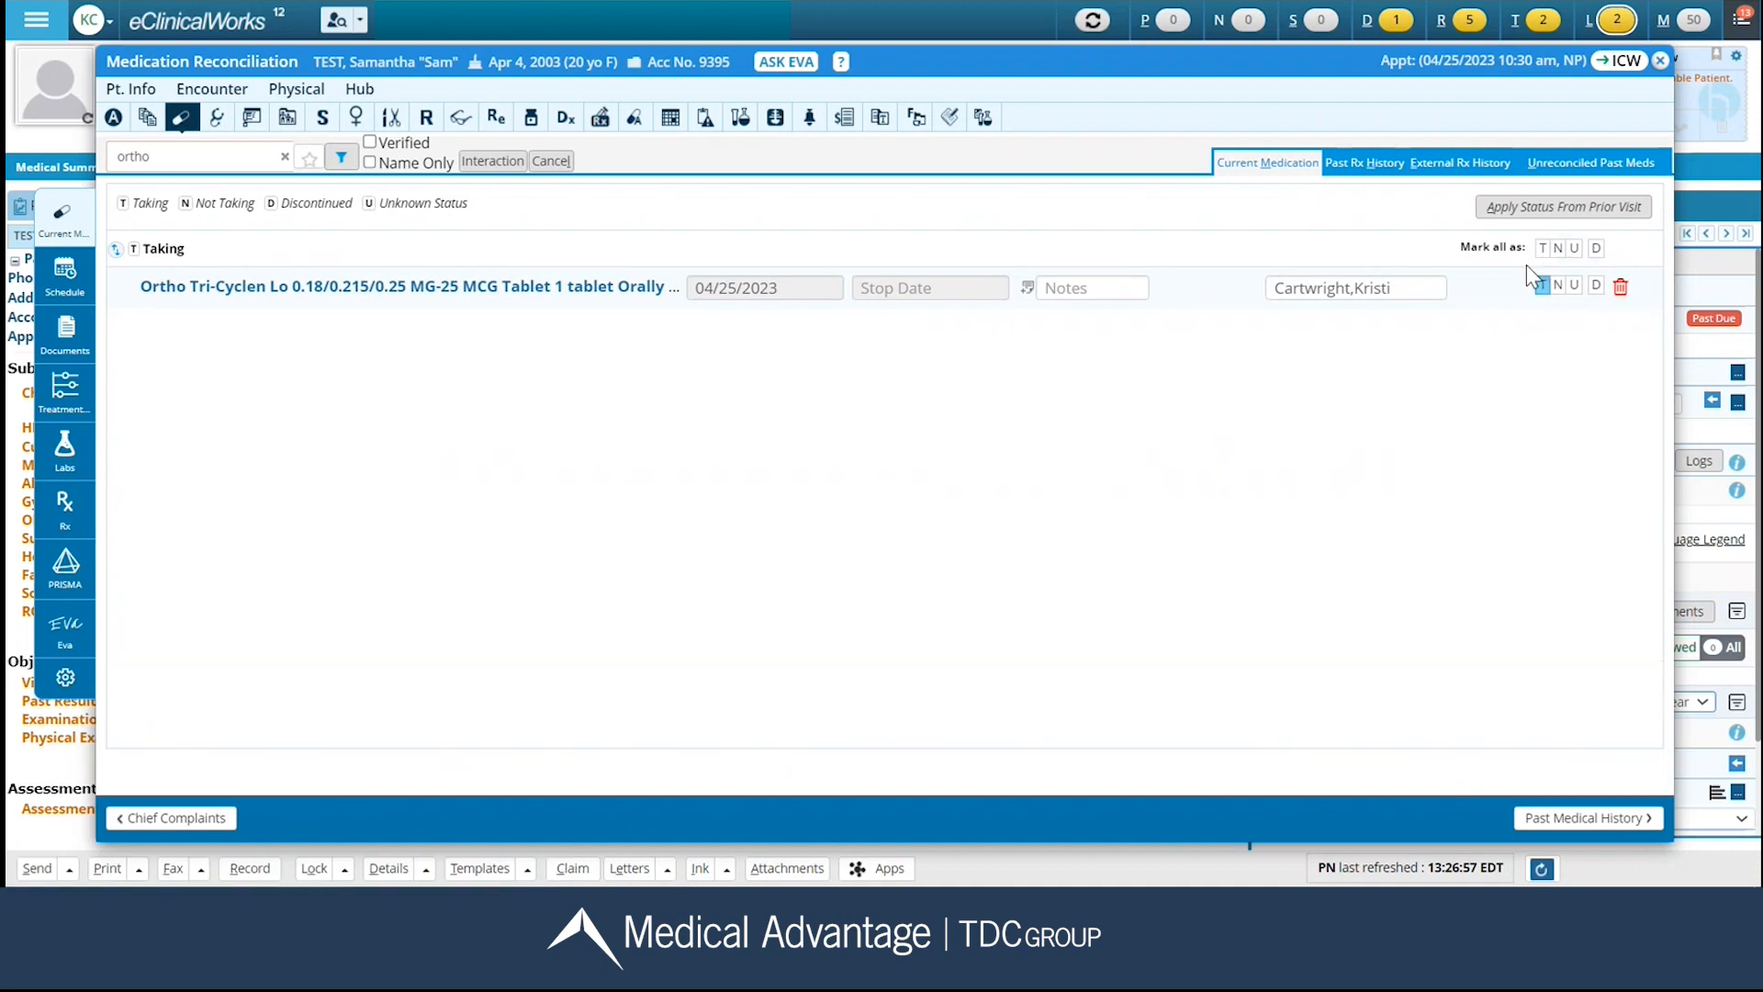
Mark Ortho Tri-Cyclen Lo as Taking and the medication list as Verified, finishing by continuing to Past Medical History.
{"action": "left_click", "coordinate": [1540, 286]}
{"action": "left_click", "coordinate": [371, 142]}
{"action": "left_click", "coordinate": [1609, 821]}
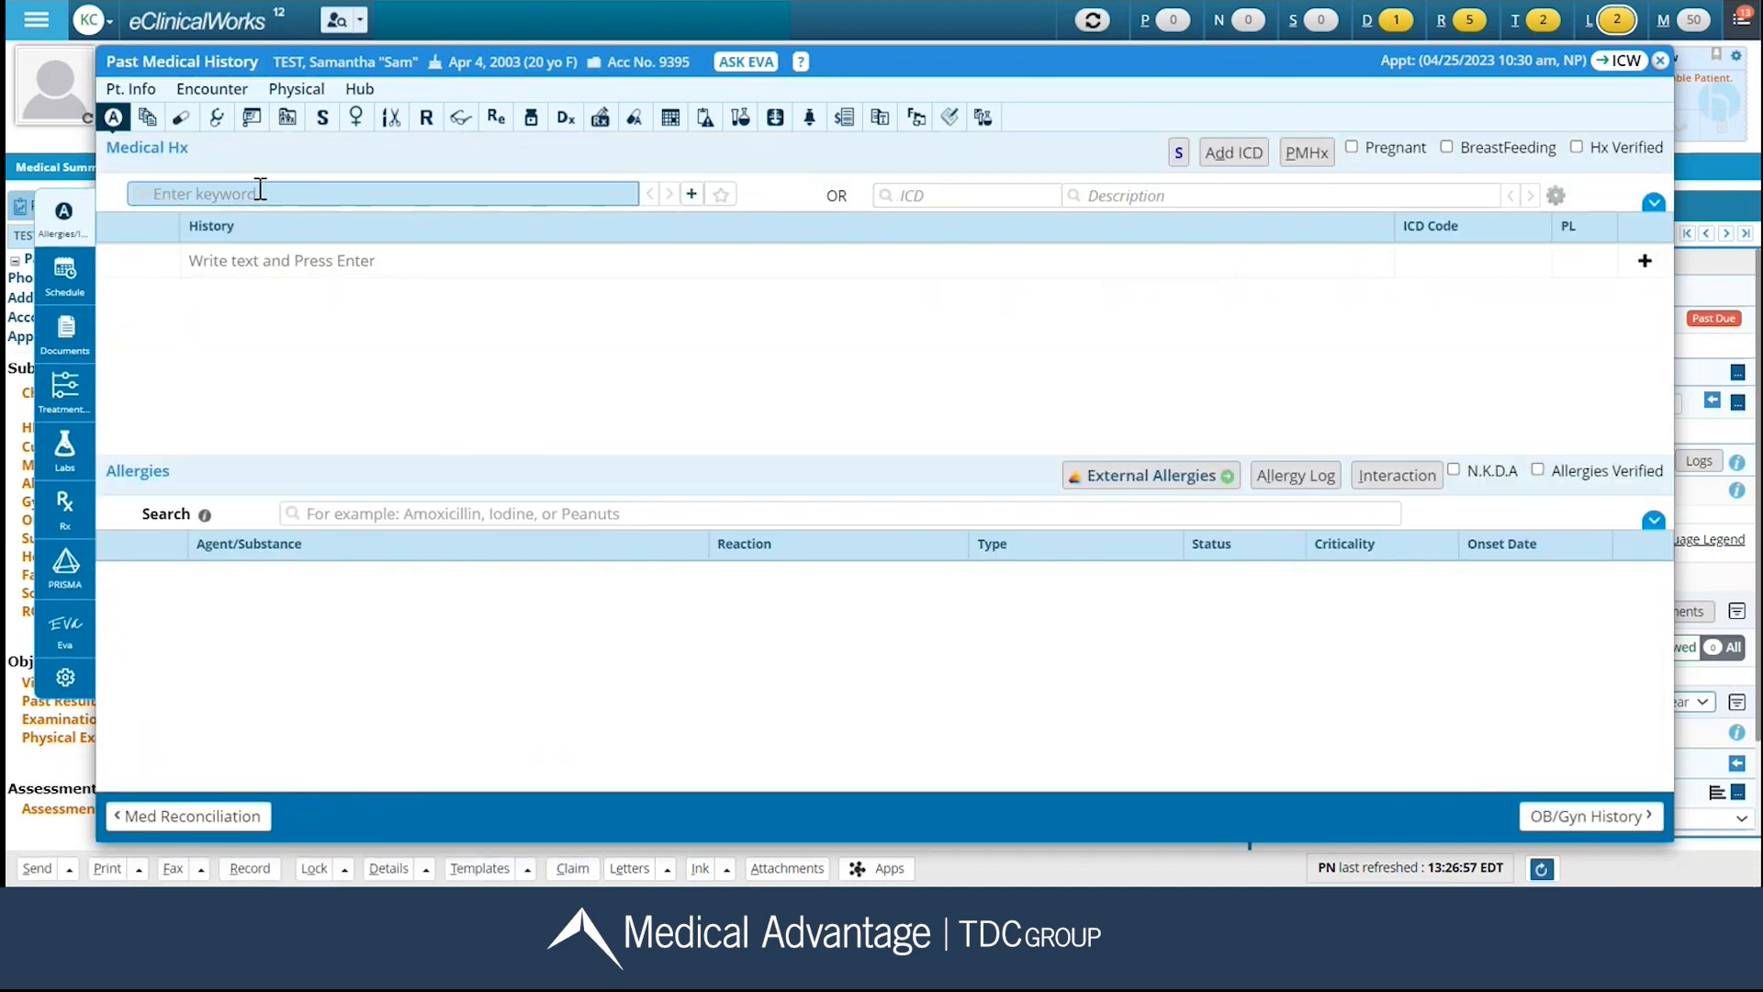
Enter "anxiety" as free text in the Medical Hx history and mark the history as Hx Verified.
{"action": "left_click", "coordinate": [241, 255]}
{"action": "type", "text": "anxiety"}
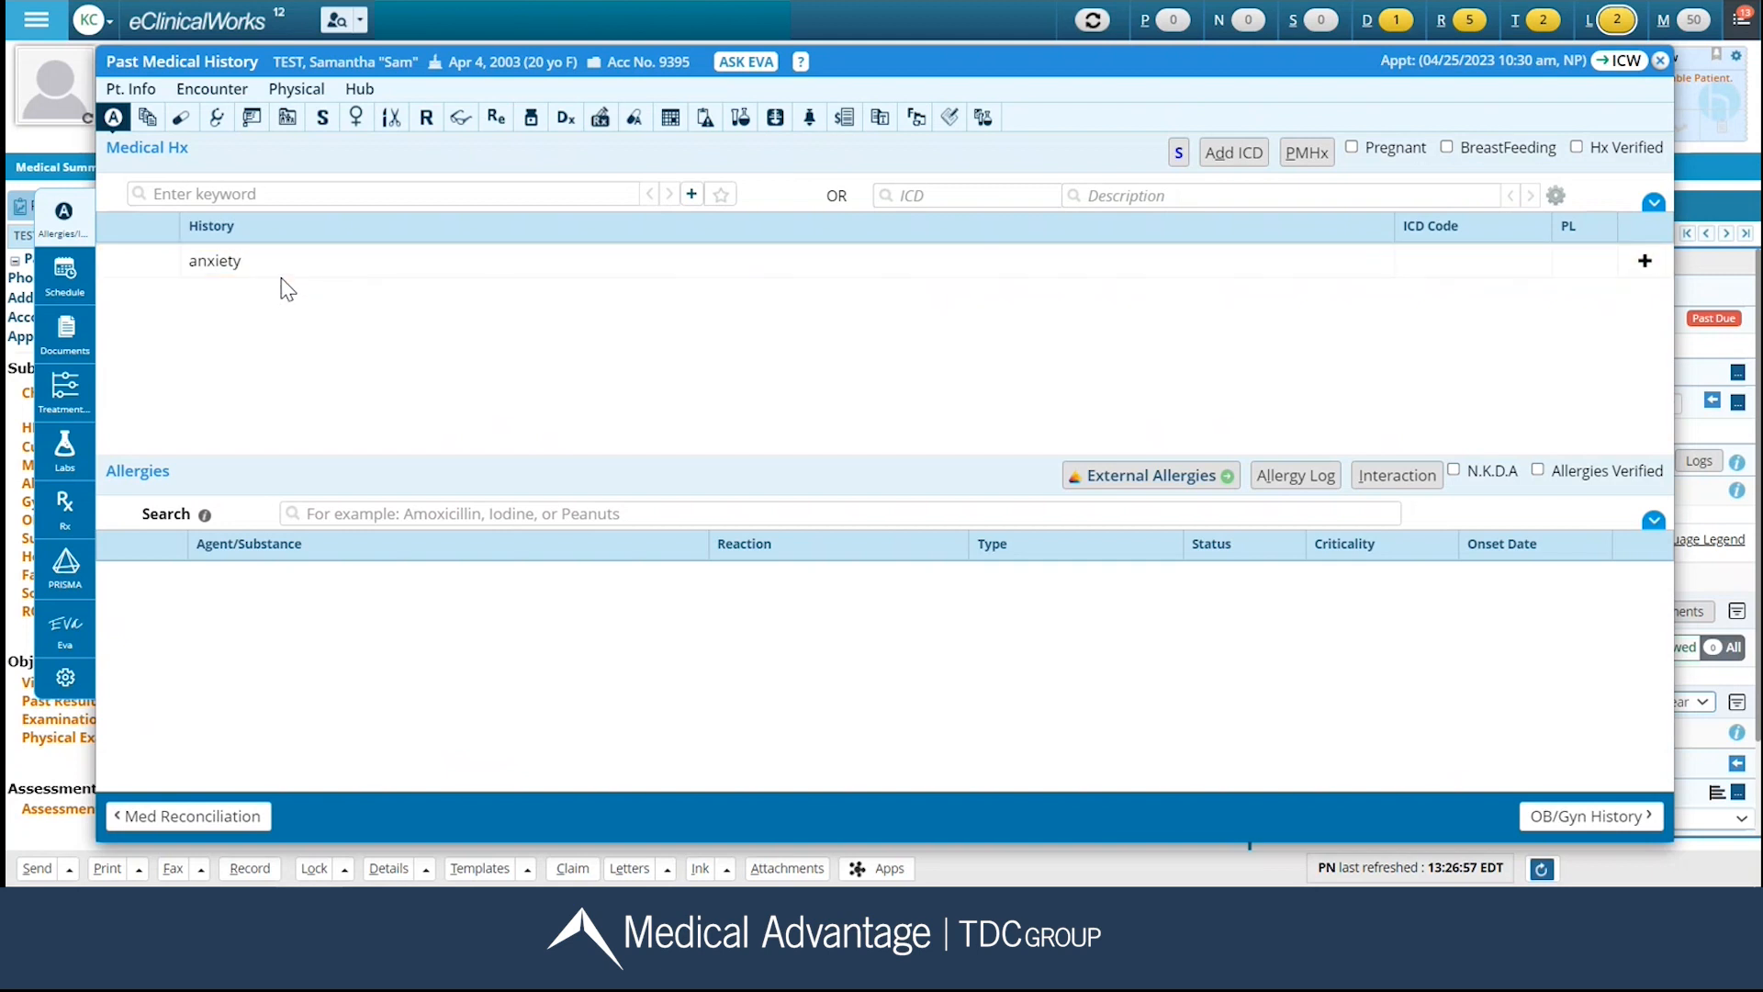
{"action": "left_click", "coordinate": [1576, 147]}
{"action": "left_click", "coordinate": [1652, 204]}
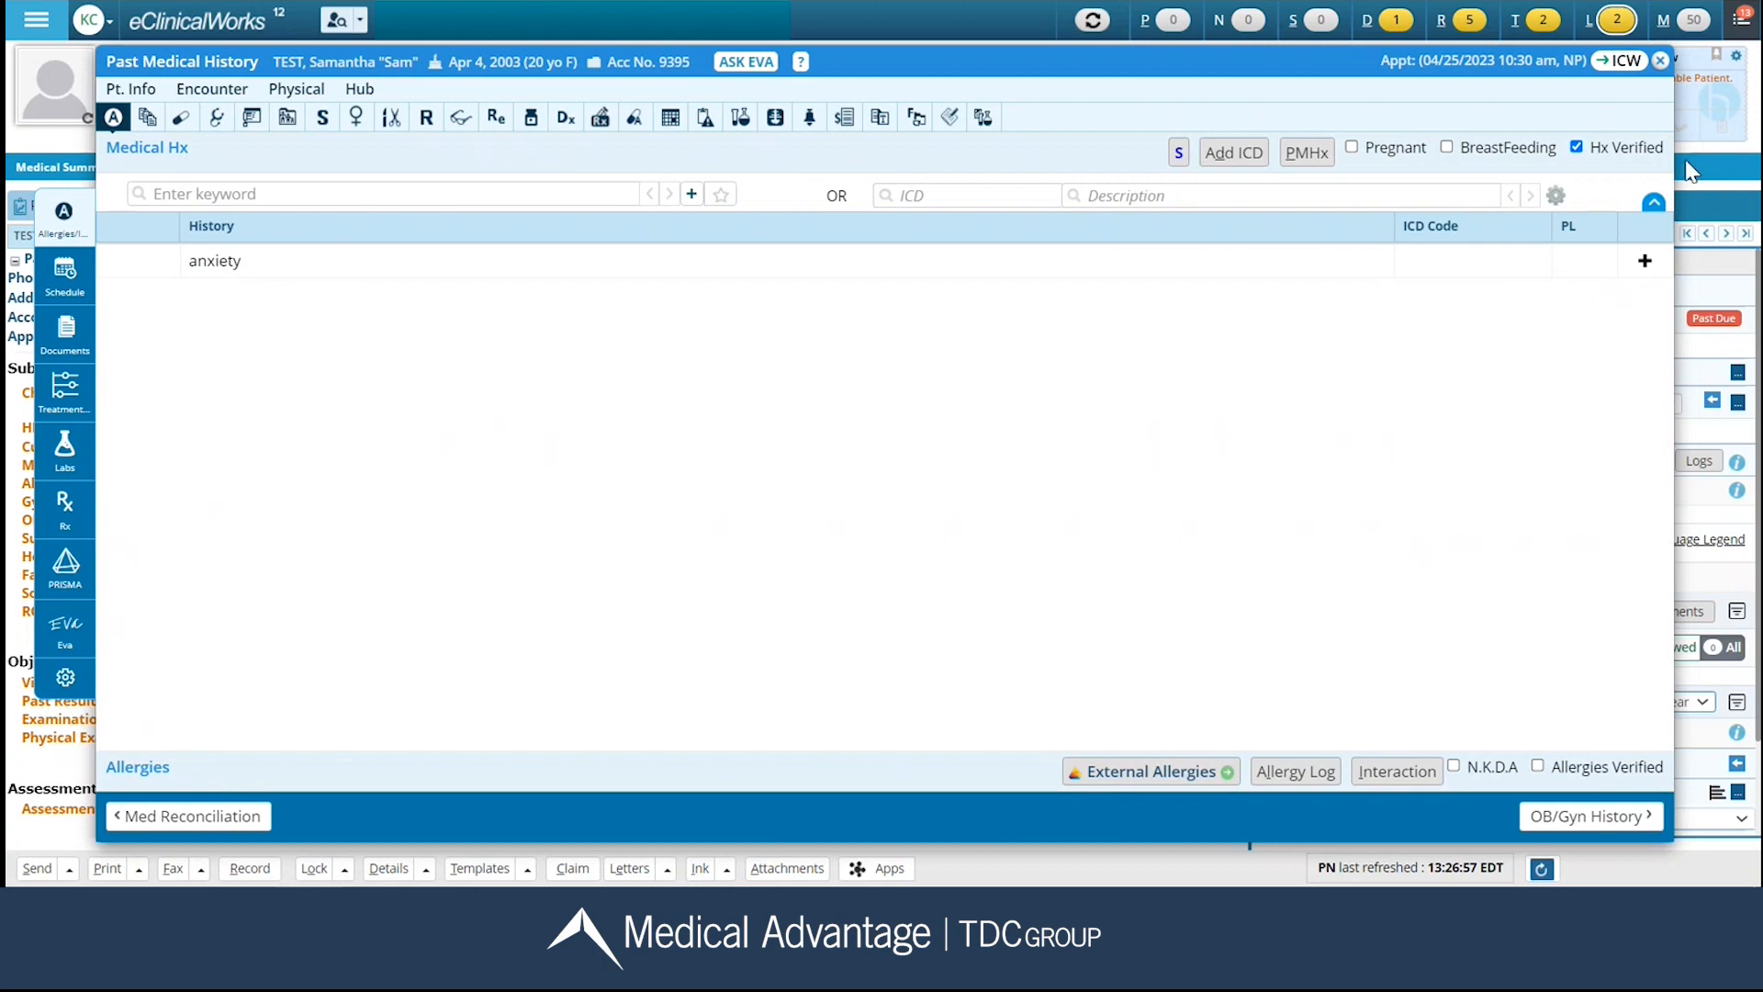
{"action": "left_click", "coordinate": [1654, 205]}
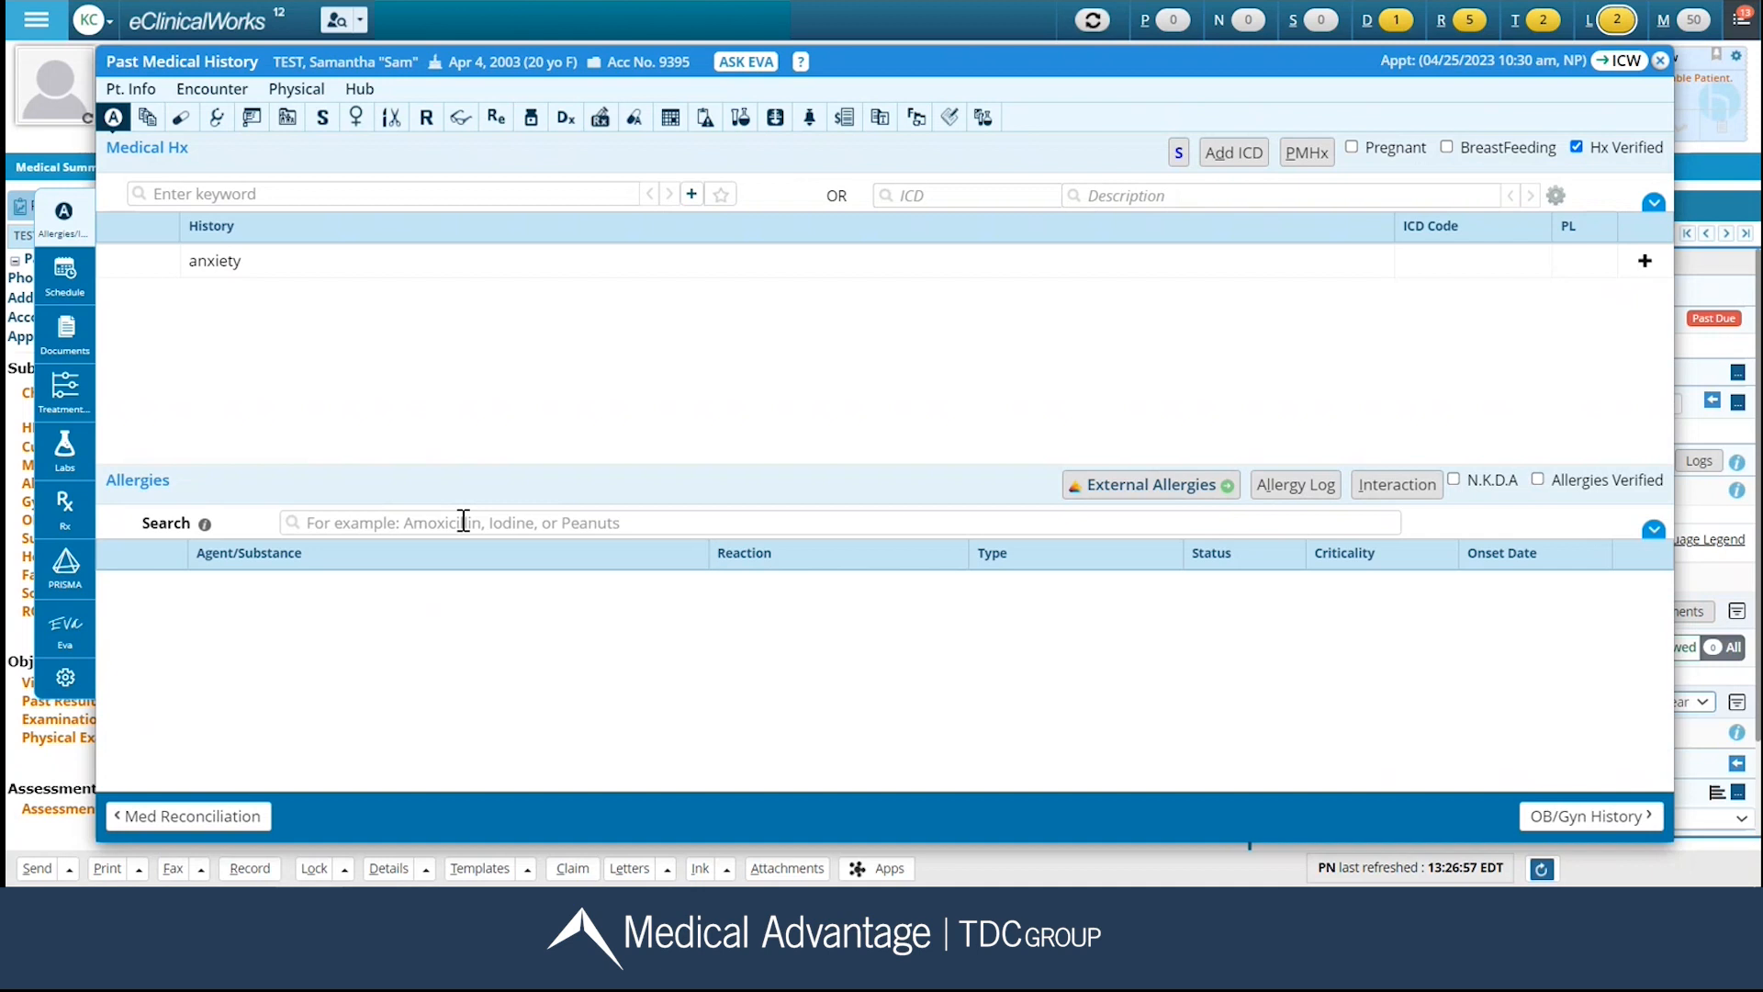
Add the drug allergy Amoxicillin with reaction vomiting, type Allergy and criticality High.
{"action": "left_click", "coordinate": [1455, 478]}
{"action": "left_click", "coordinate": [1453, 478]}
{"action": "left_click", "coordinate": [372, 522]}
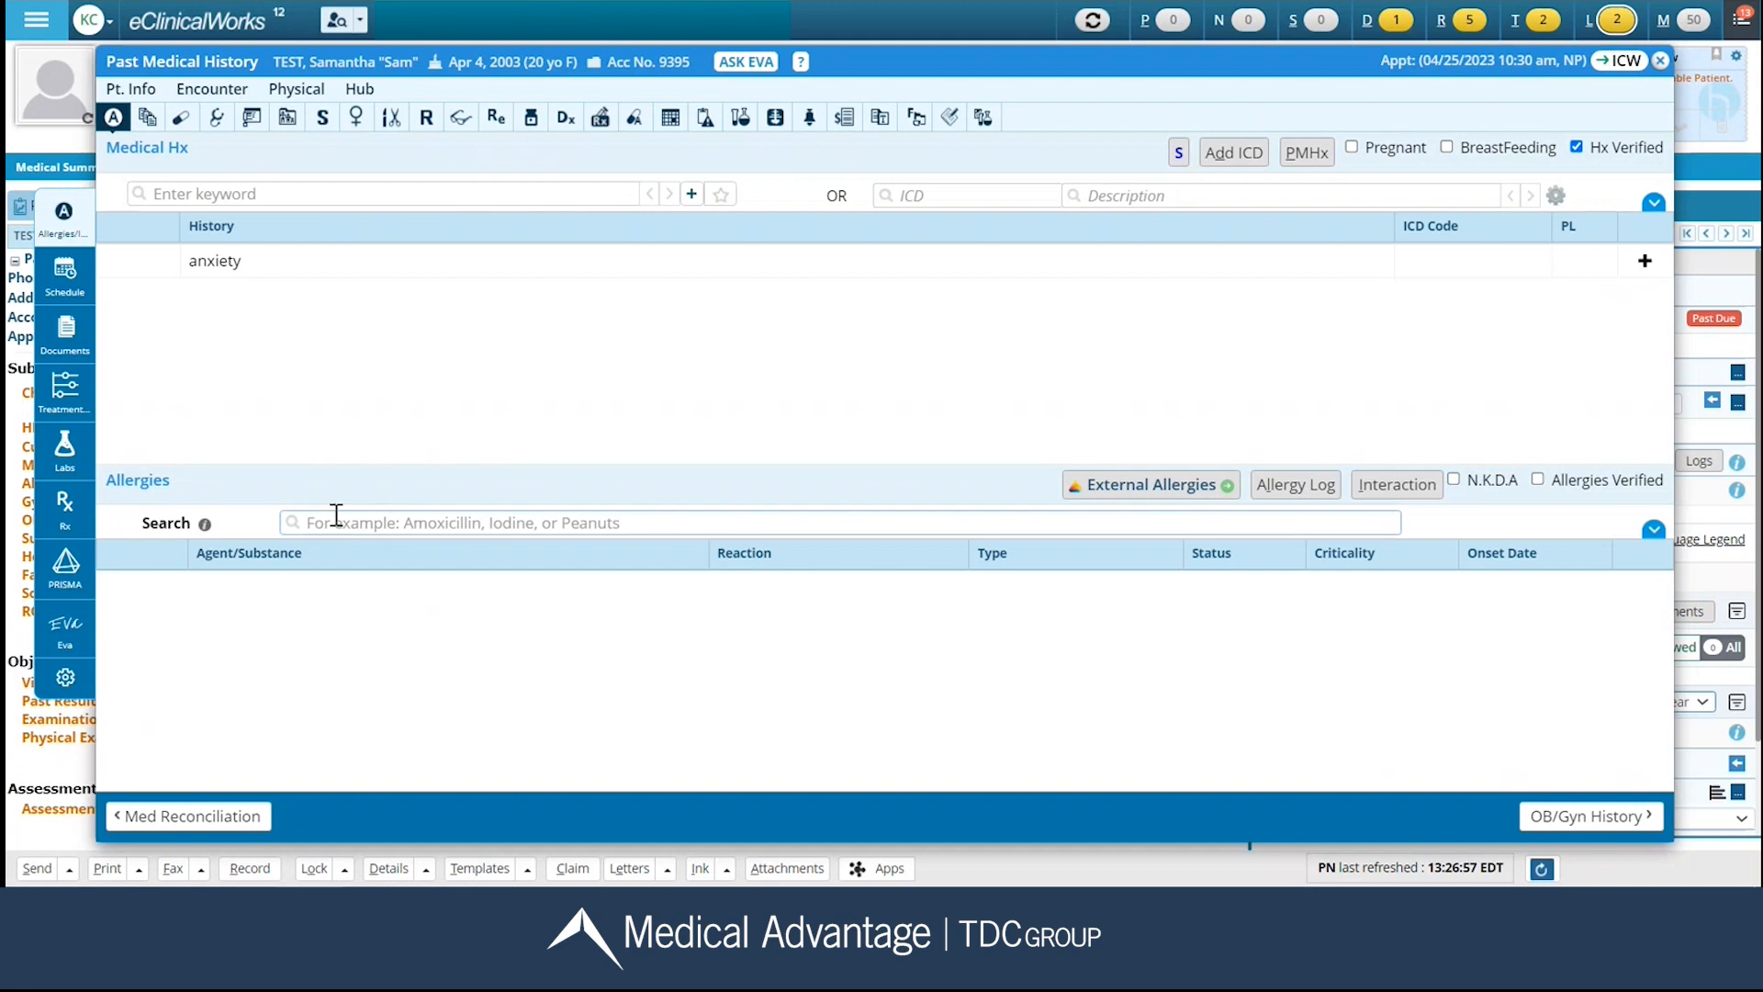
{"action": "type", "text": "amox"}
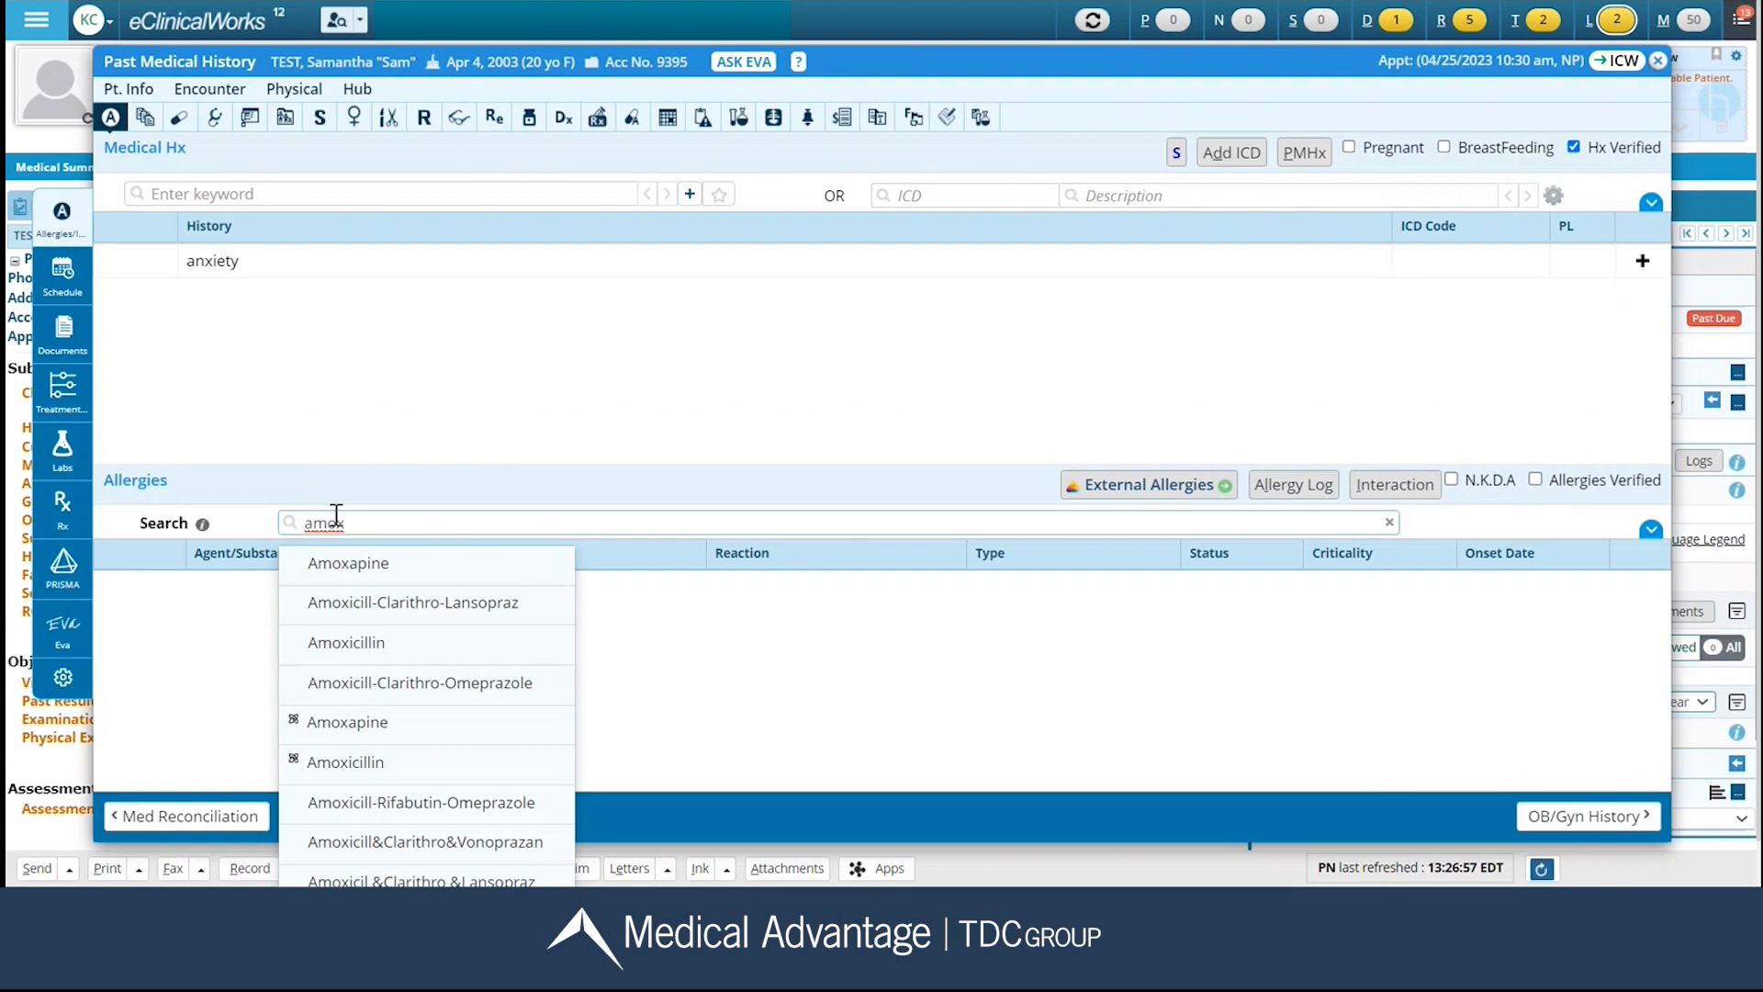
{"action": "left_click", "coordinate": [346, 641]}
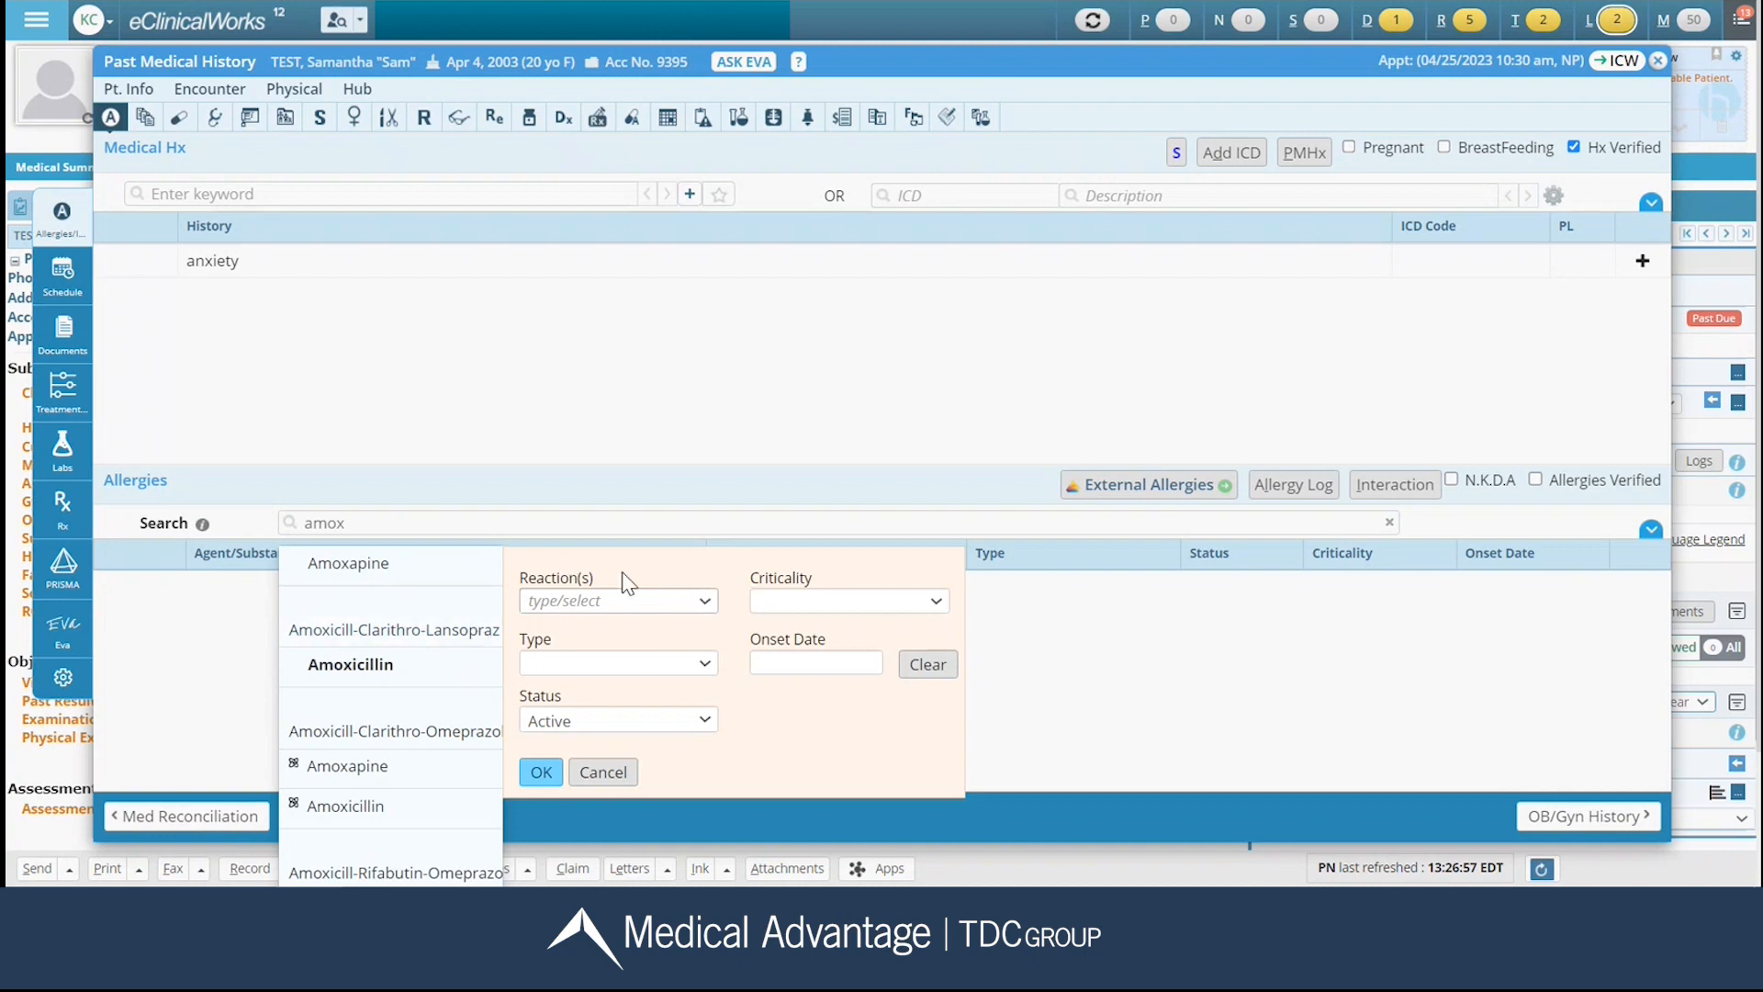
{"action": "left_click", "coordinate": [705, 601]}
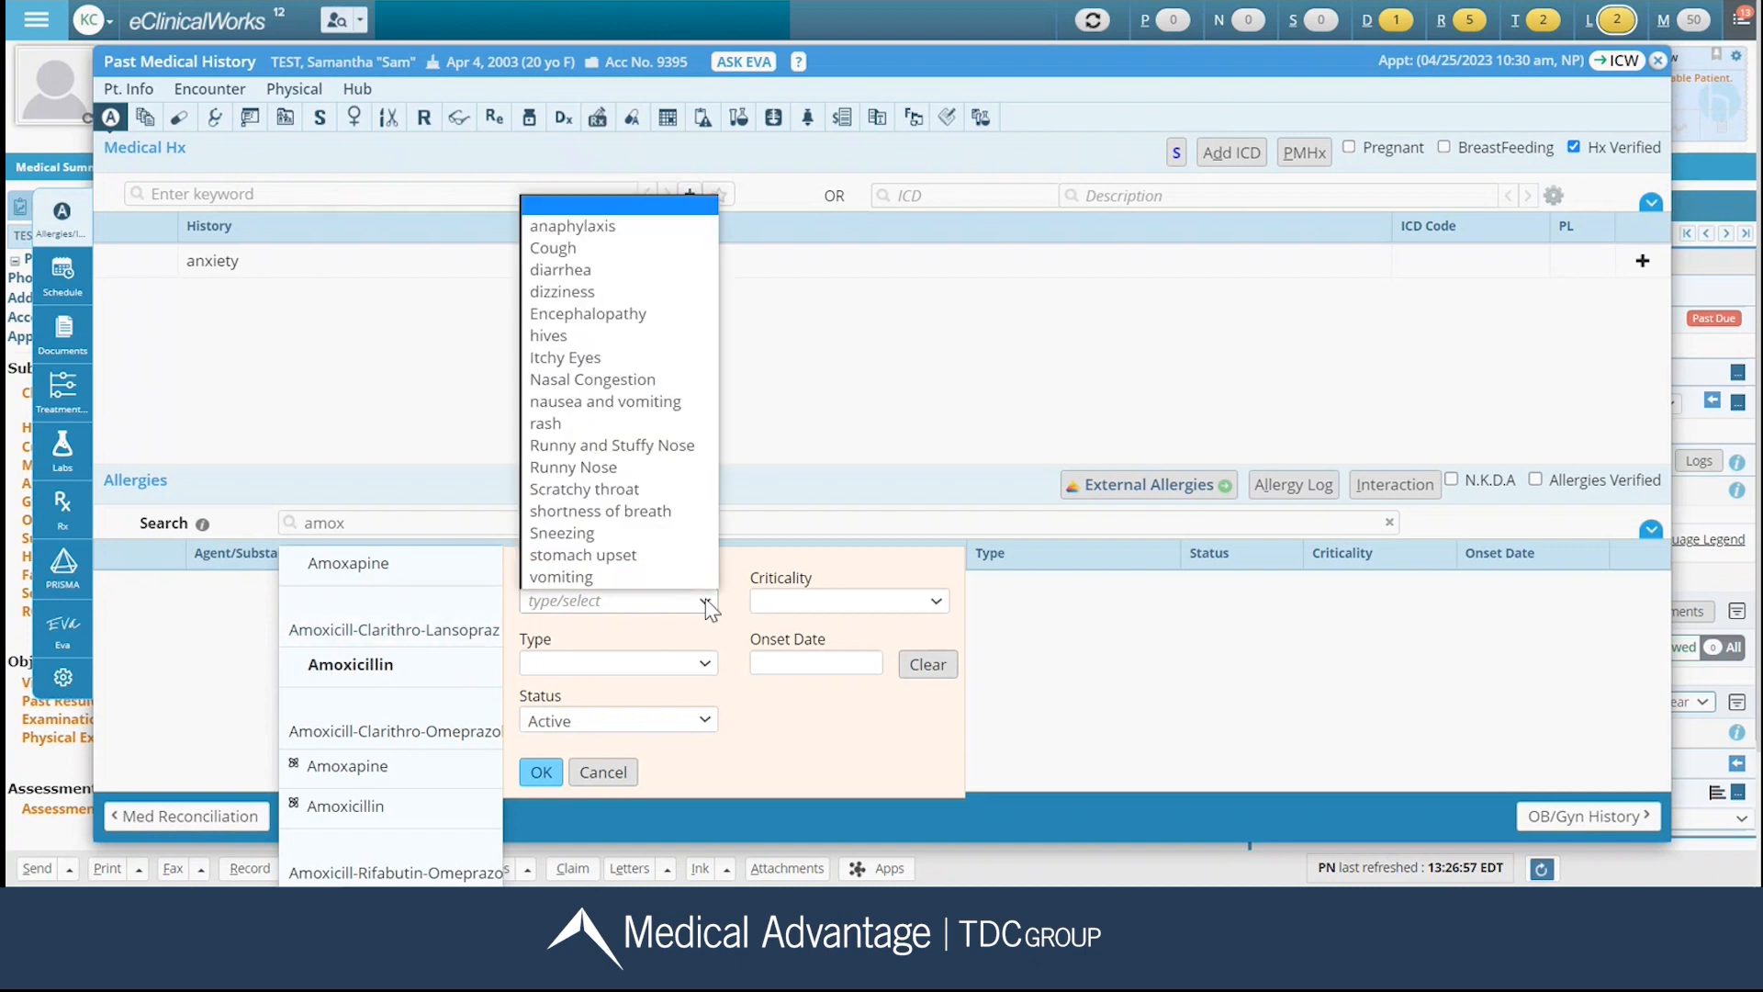
{"action": "left_click", "coordinate": [671, 577]}
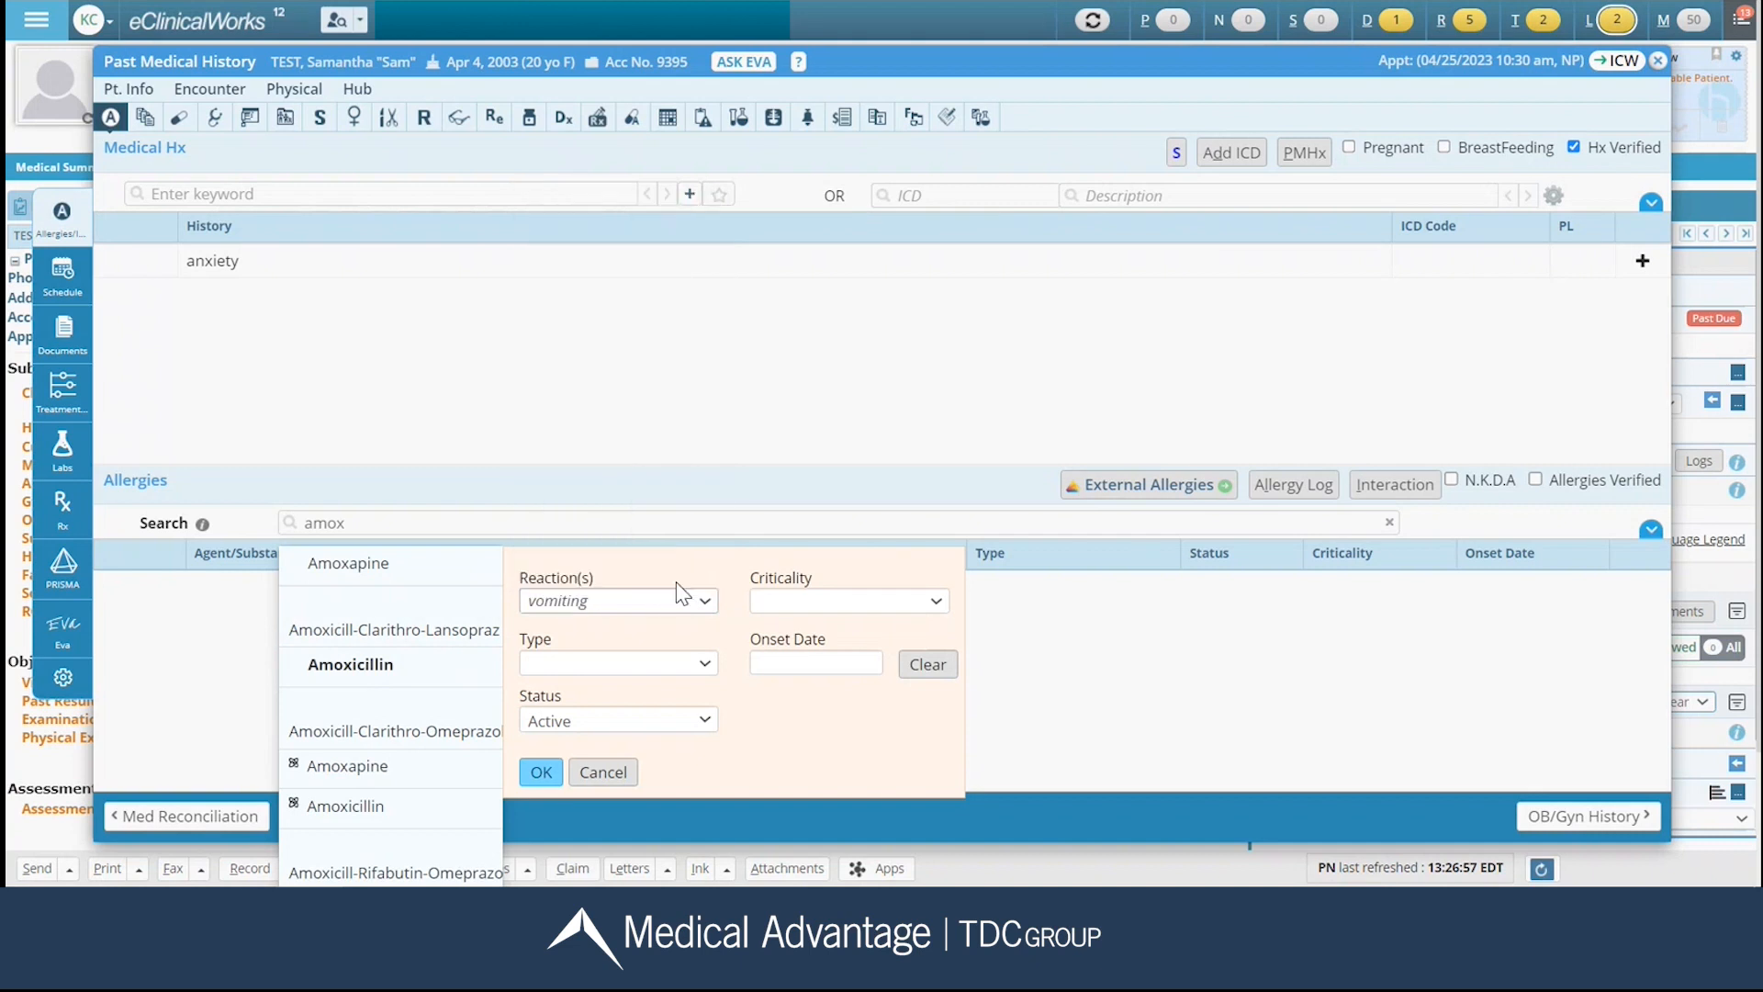
{"action": "left_click", "coordinate": [705, 662]}
{"action": "left_click", "coordinate": [698, 705]}
{"action": "left_click", "coordinate": [838, 605]}
{"action": "left_click", "coordinate": [827, 671]}
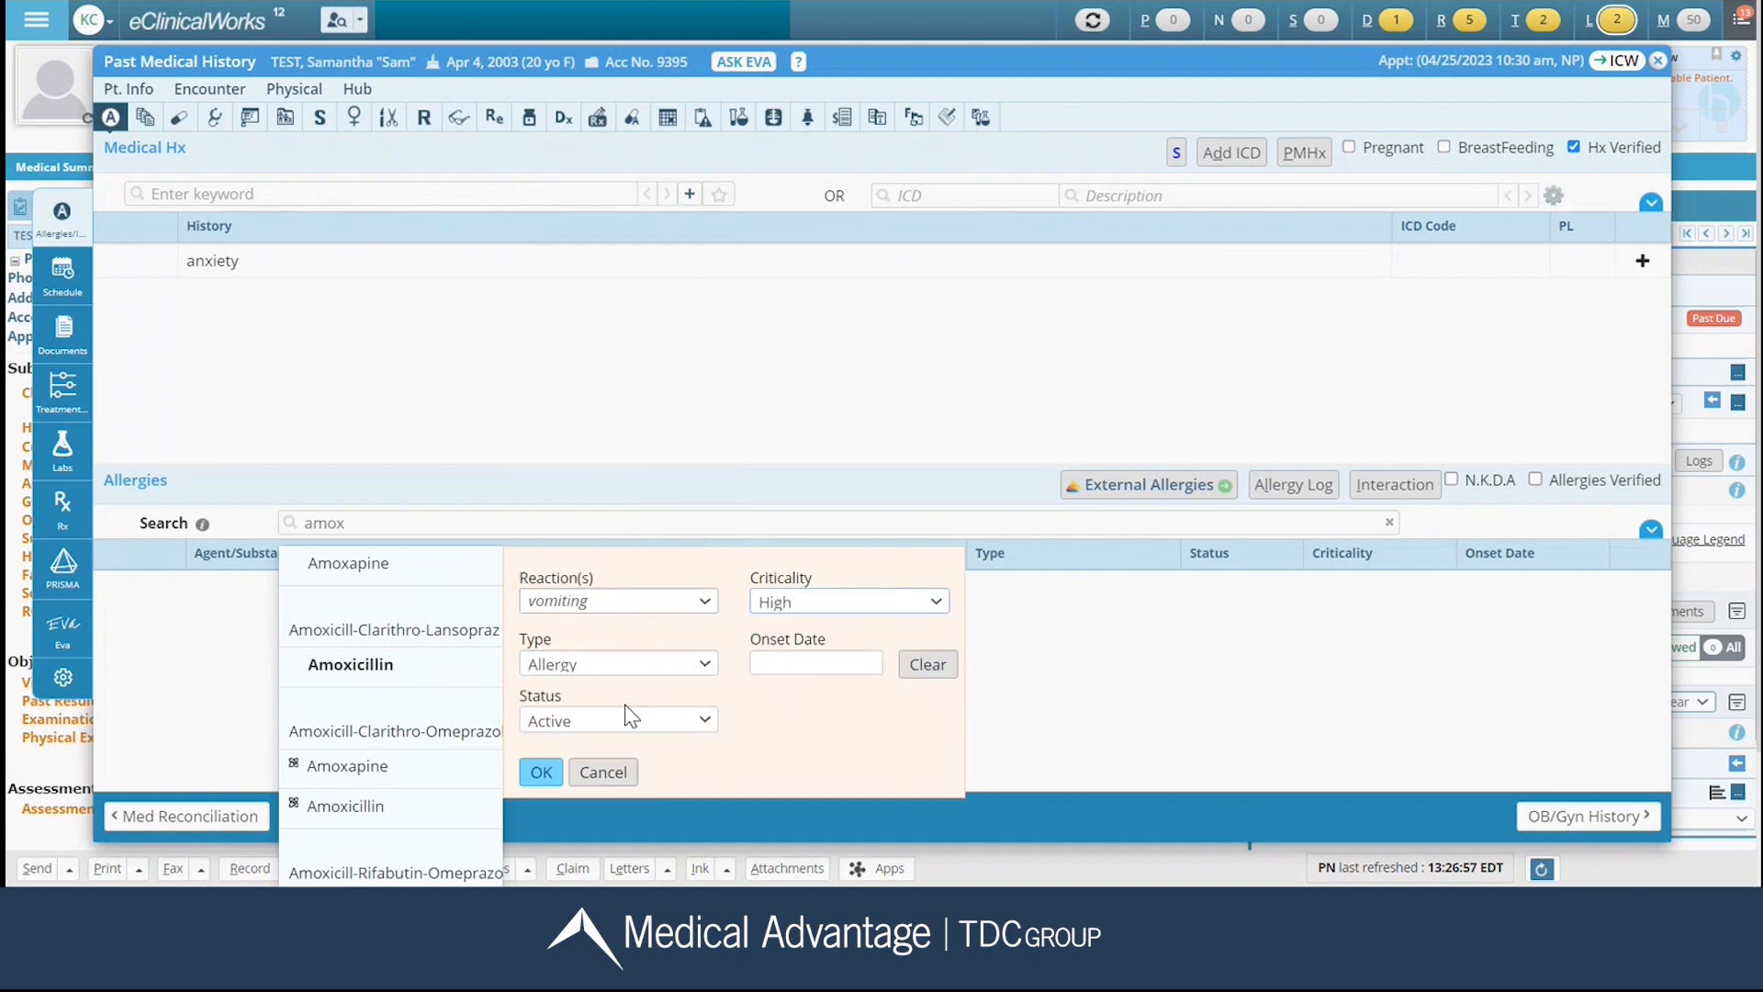
{"action": "left_click", "coordinate": [537, 771]}
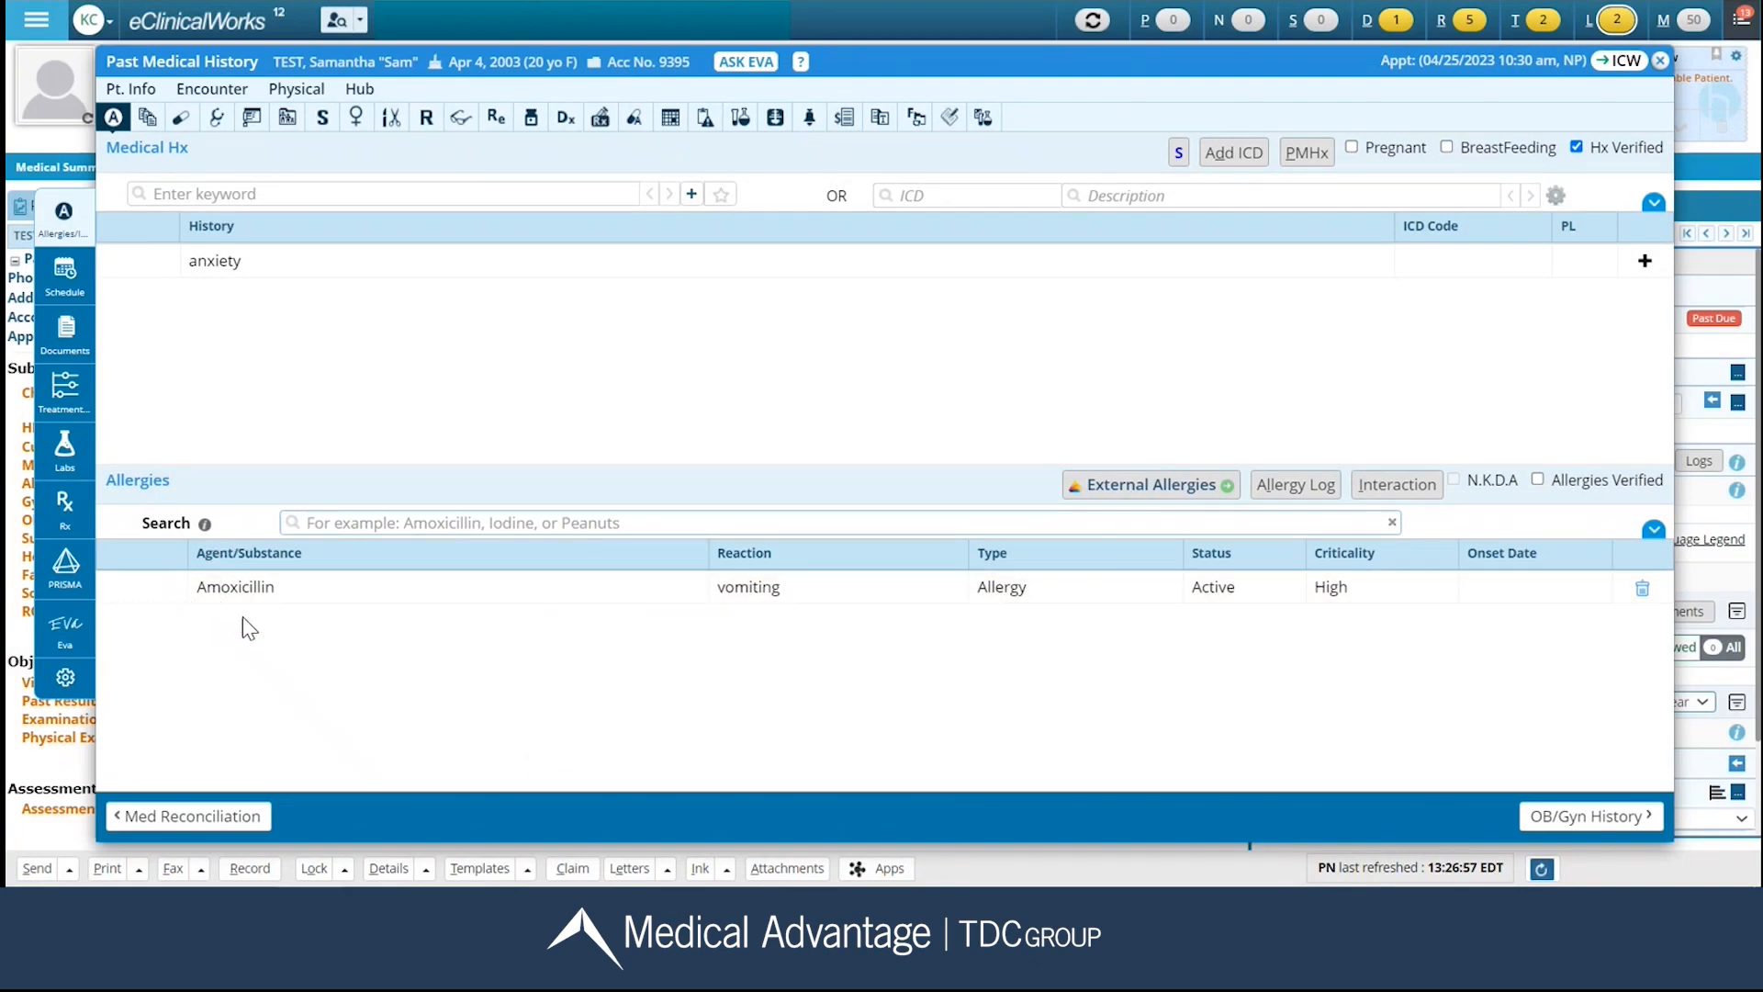
Search the allergies for "latex" and add the food/environmental entry Latex without reaction details.
{"action": "left_click", "coordinate": [340, 520]}
{"action": "type", "text": "latex"}
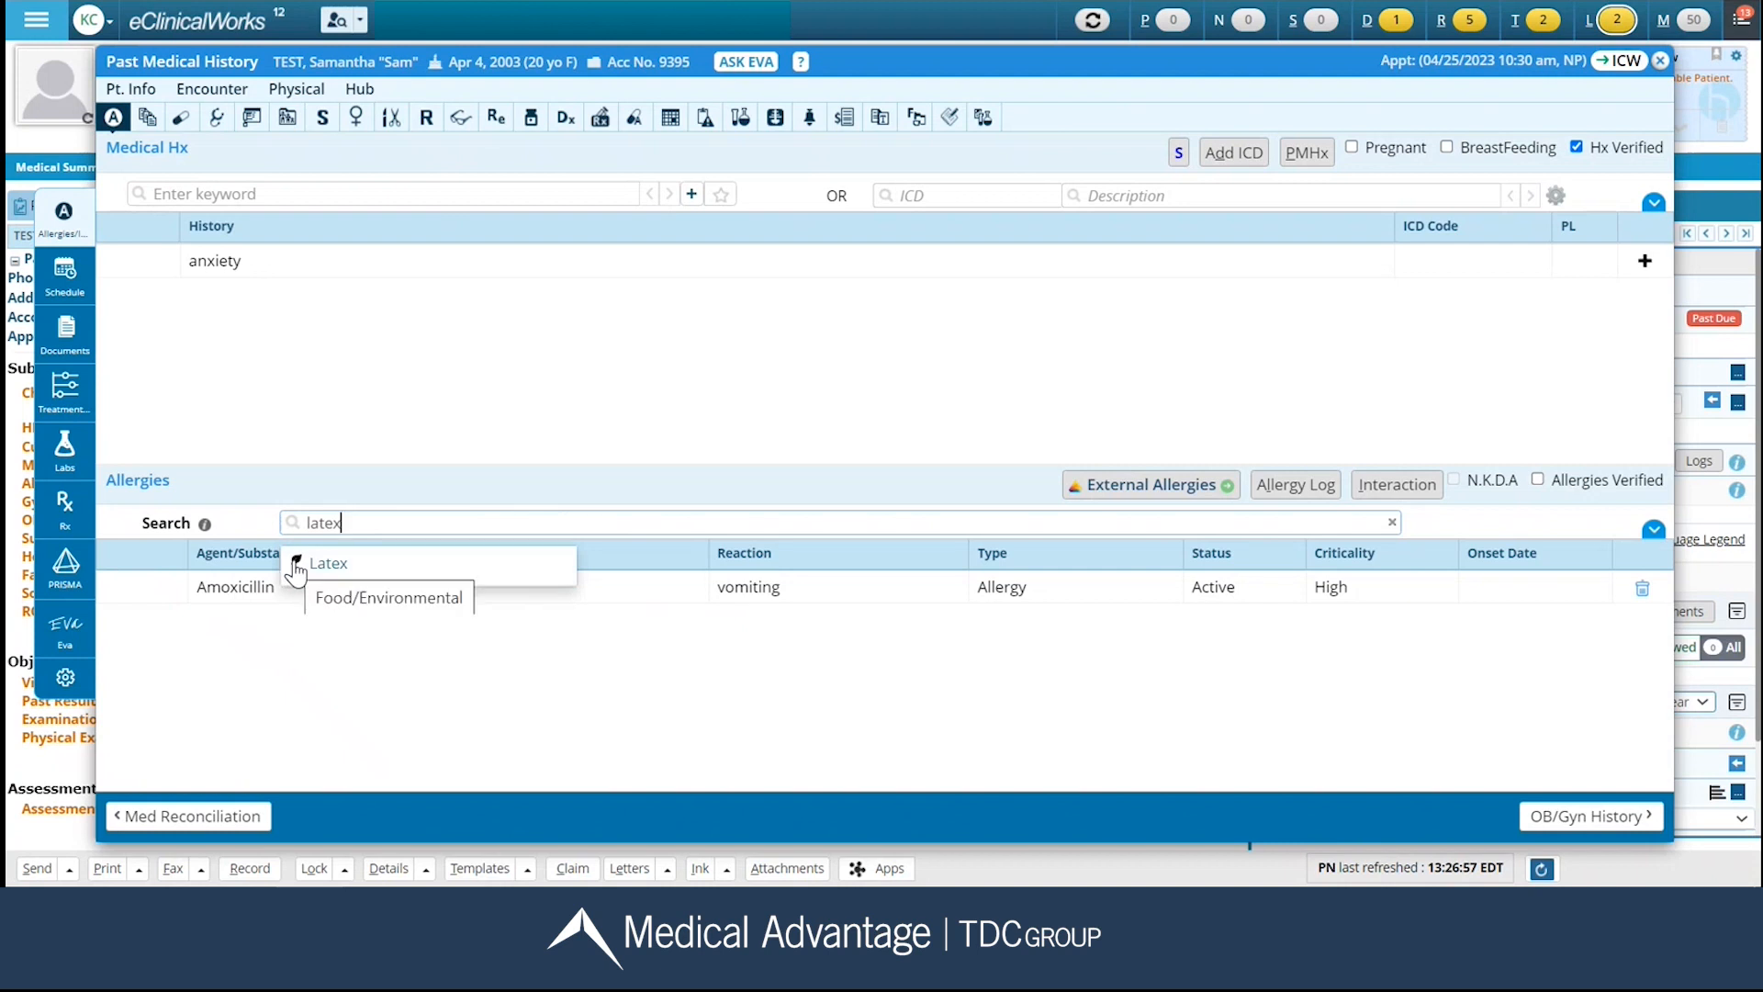
{"action": "left_click", "coordinate": [319, 563]}
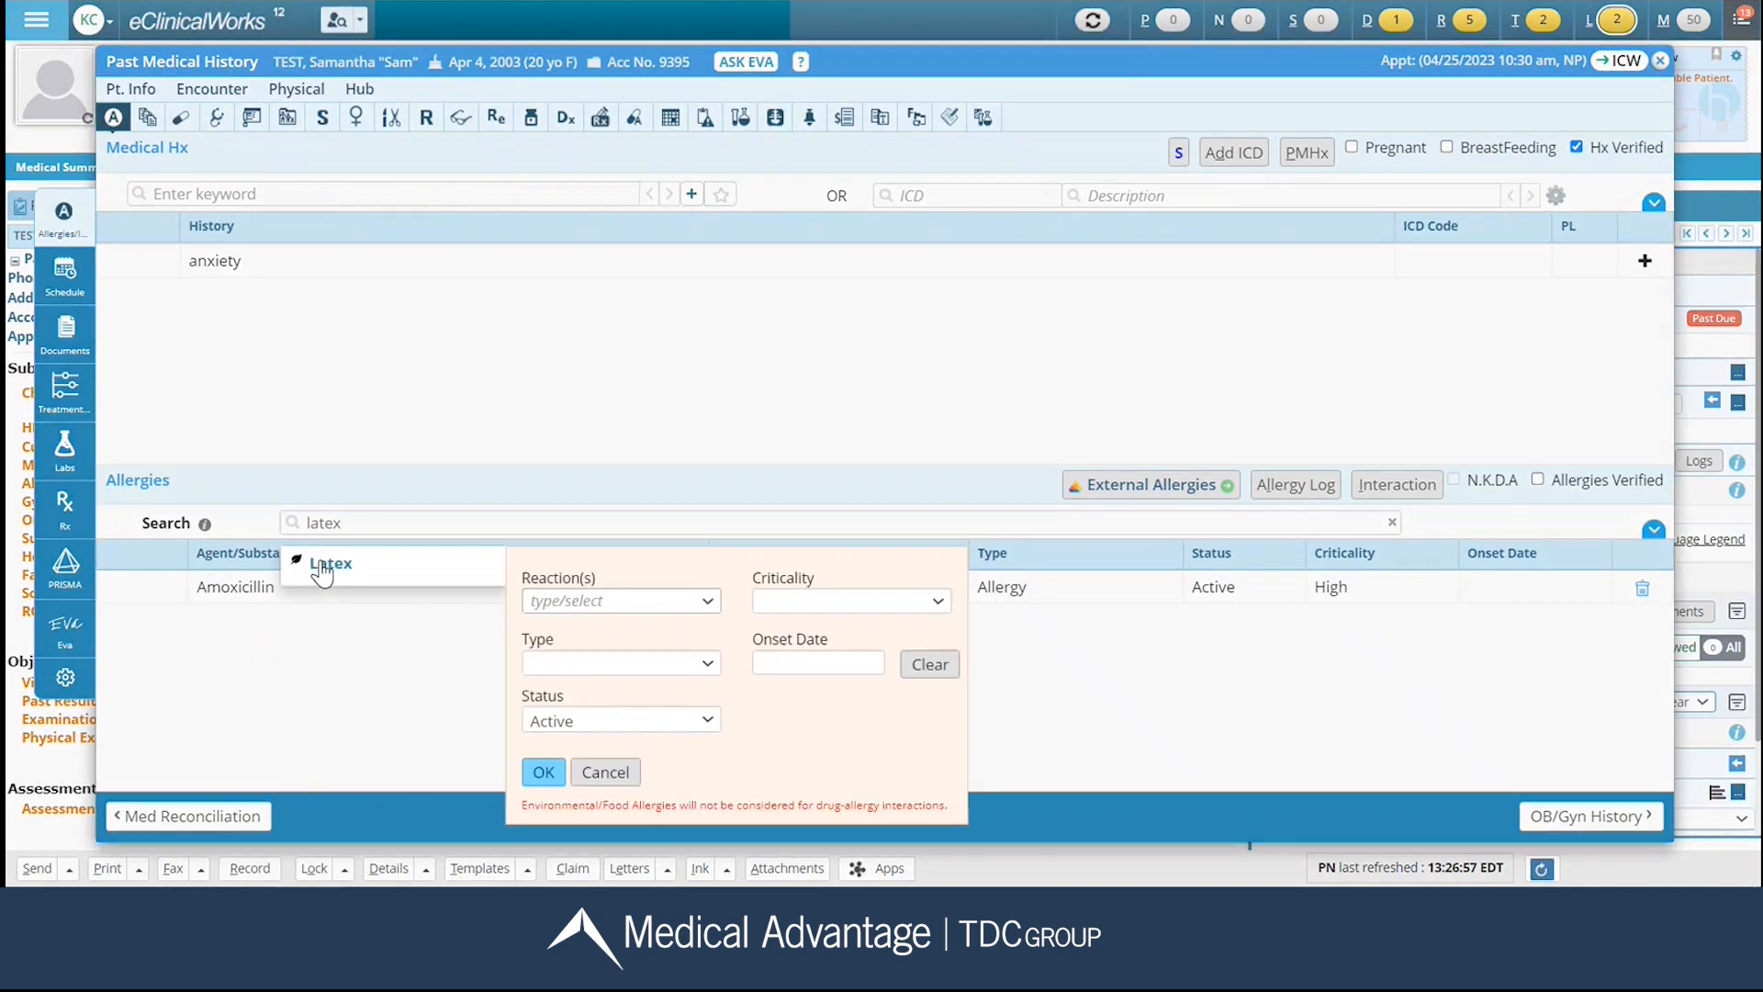
{"action": "left_click", "coordinate": [542, 773]}
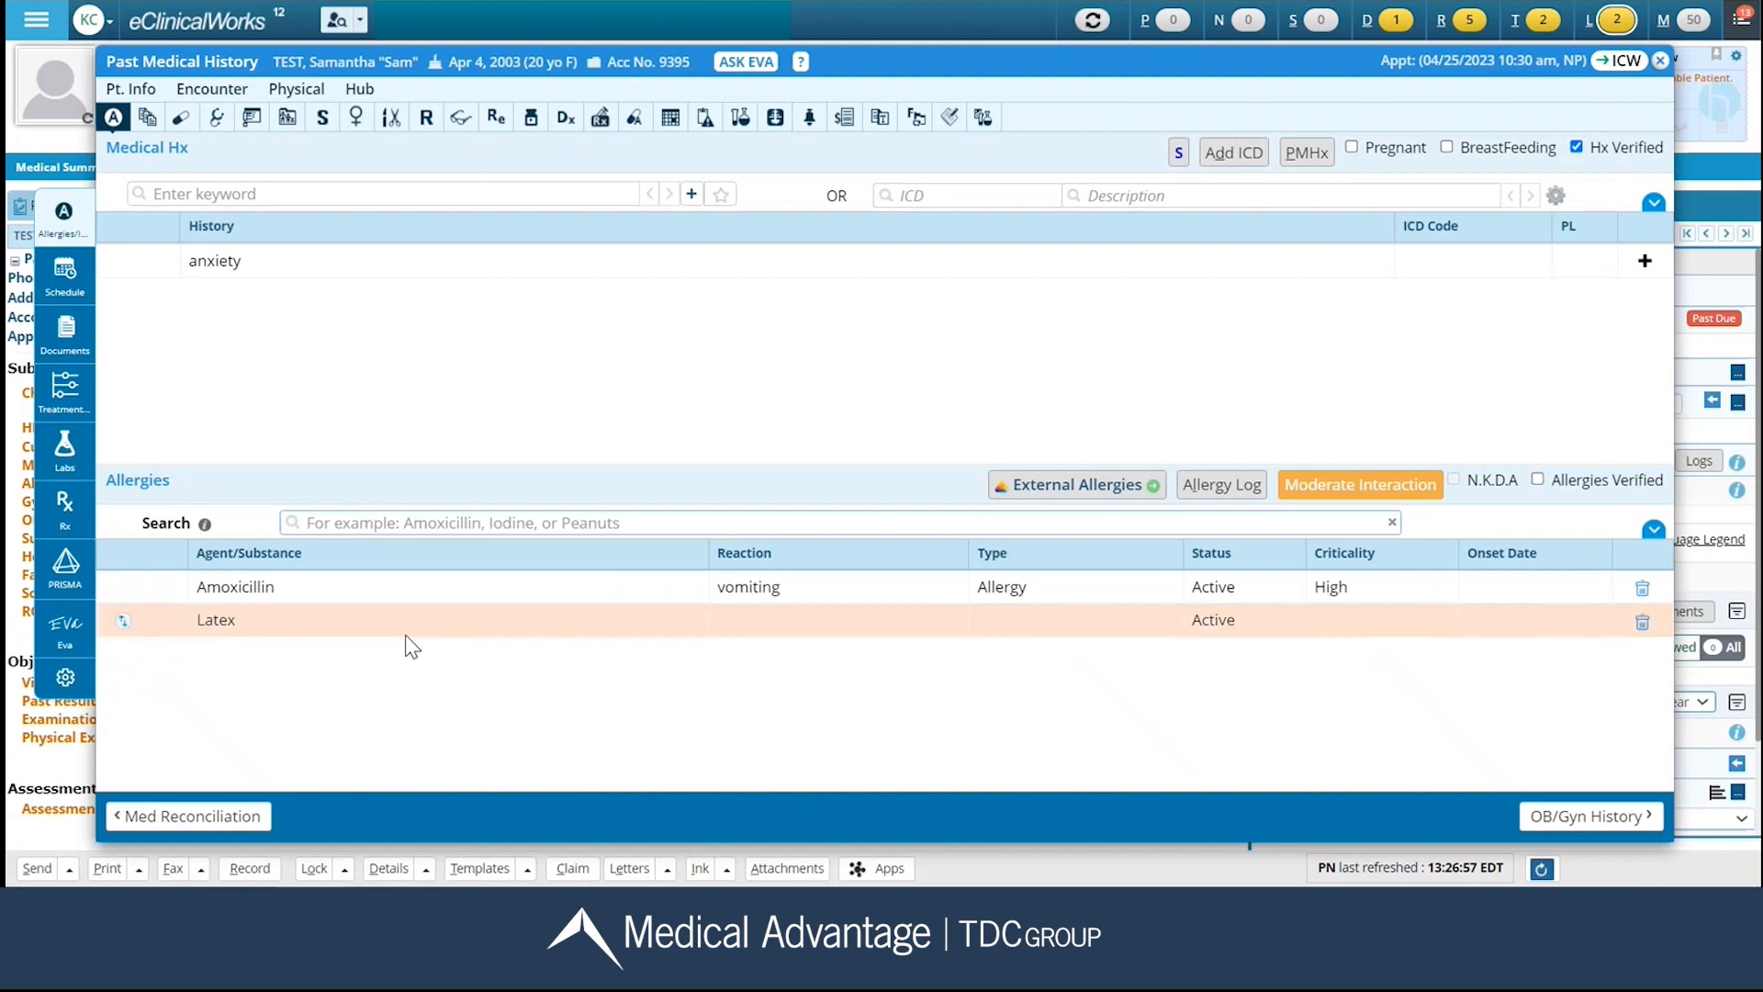
Search the allergies for Medrol and add "medrol pak" as an uncoded allergy without reaction details.
{"action": "left_click", "coordinate": [367, 519]}
{"action": "type", "text": "medrol"}
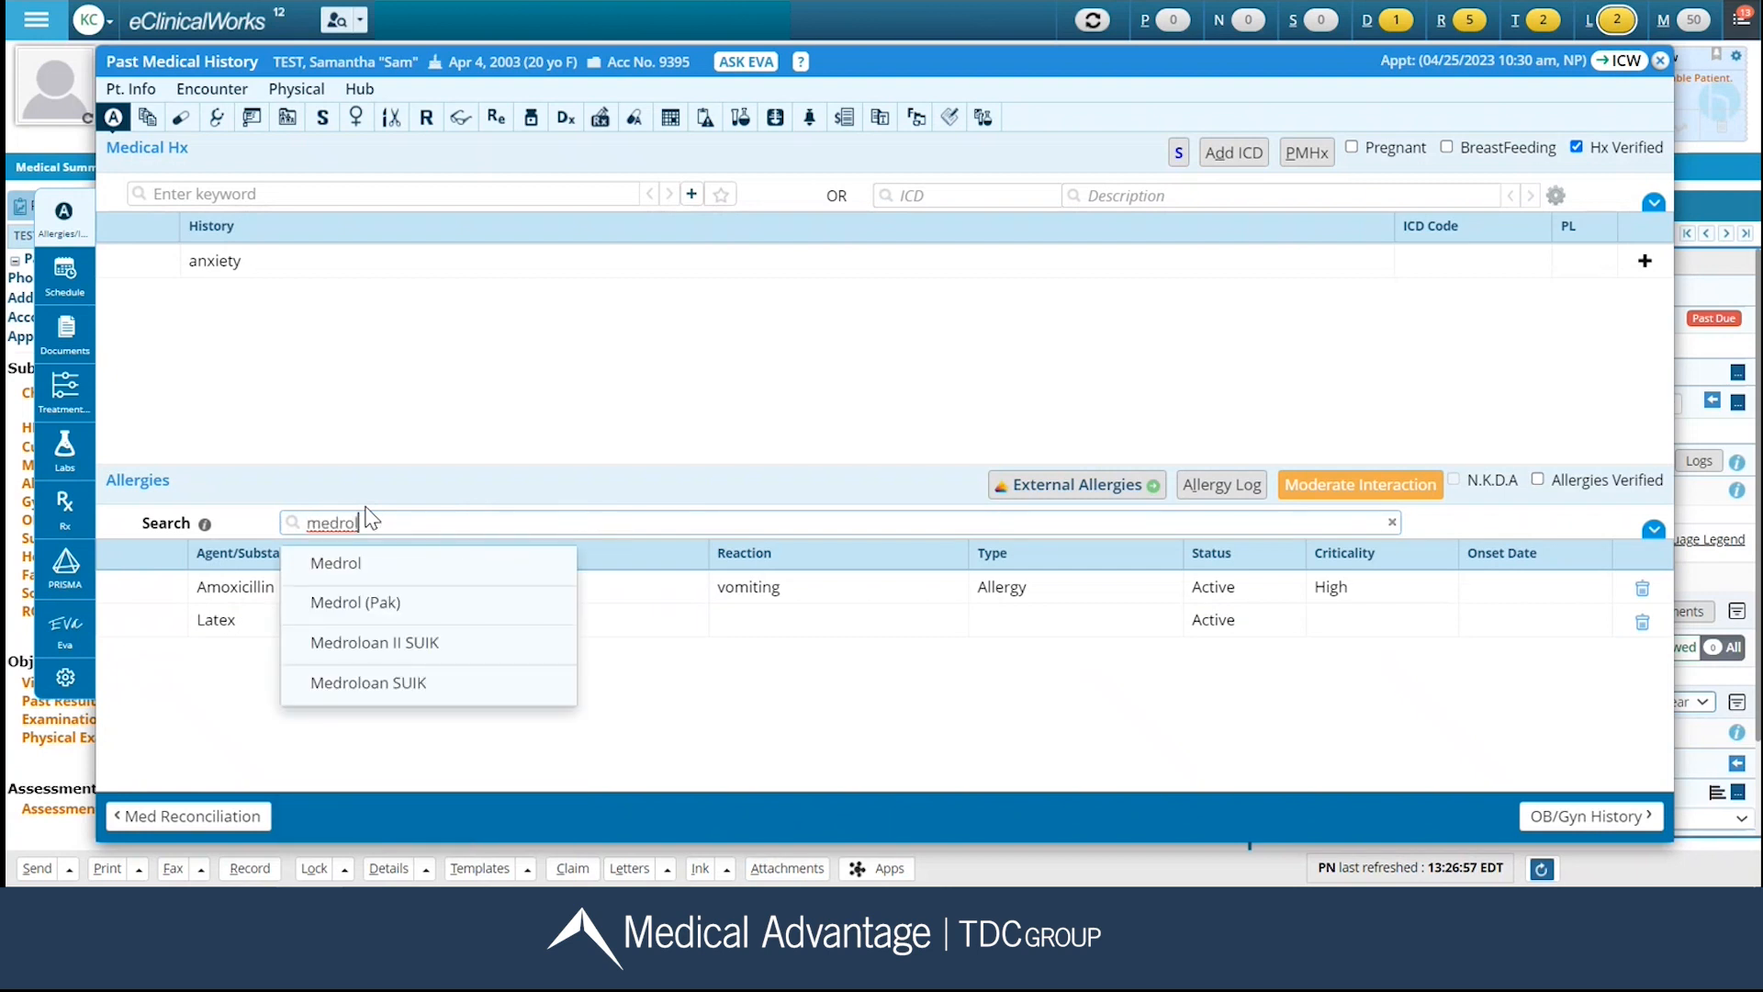
{"action": "key", "text": "BackSpace"}
{"action": "key", "text": "BackSpace"}
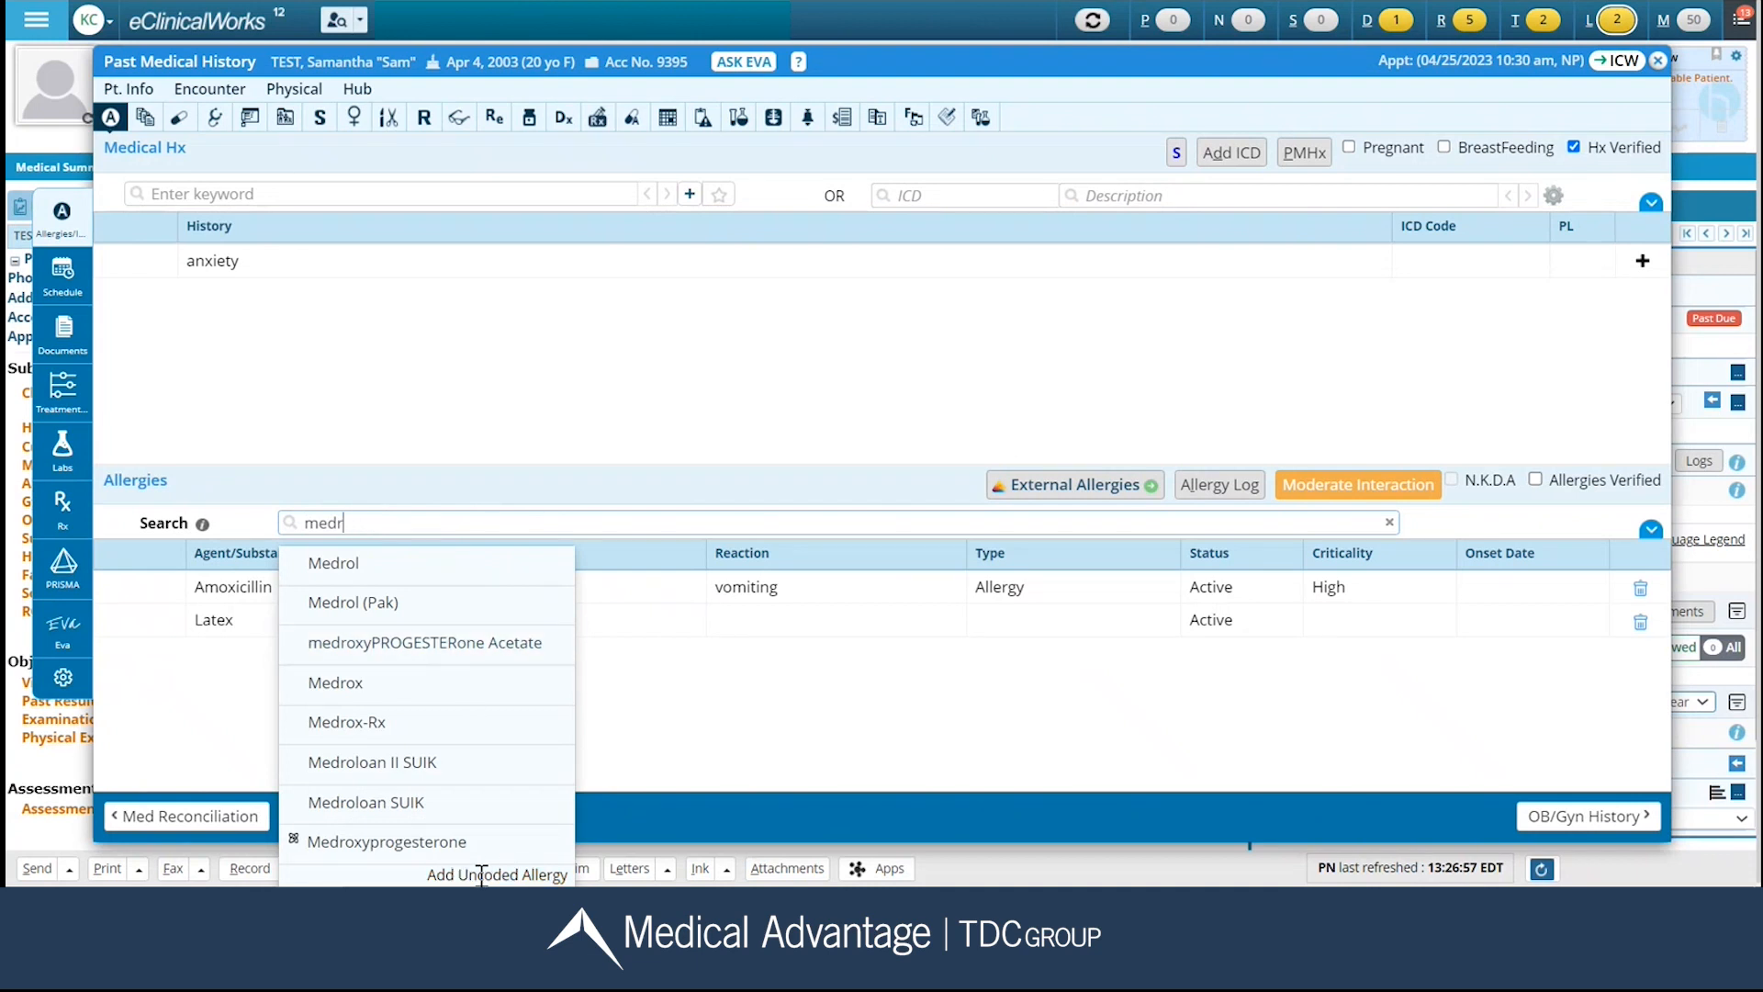
{"action": "left_click", "coordinate": [511, 875]}
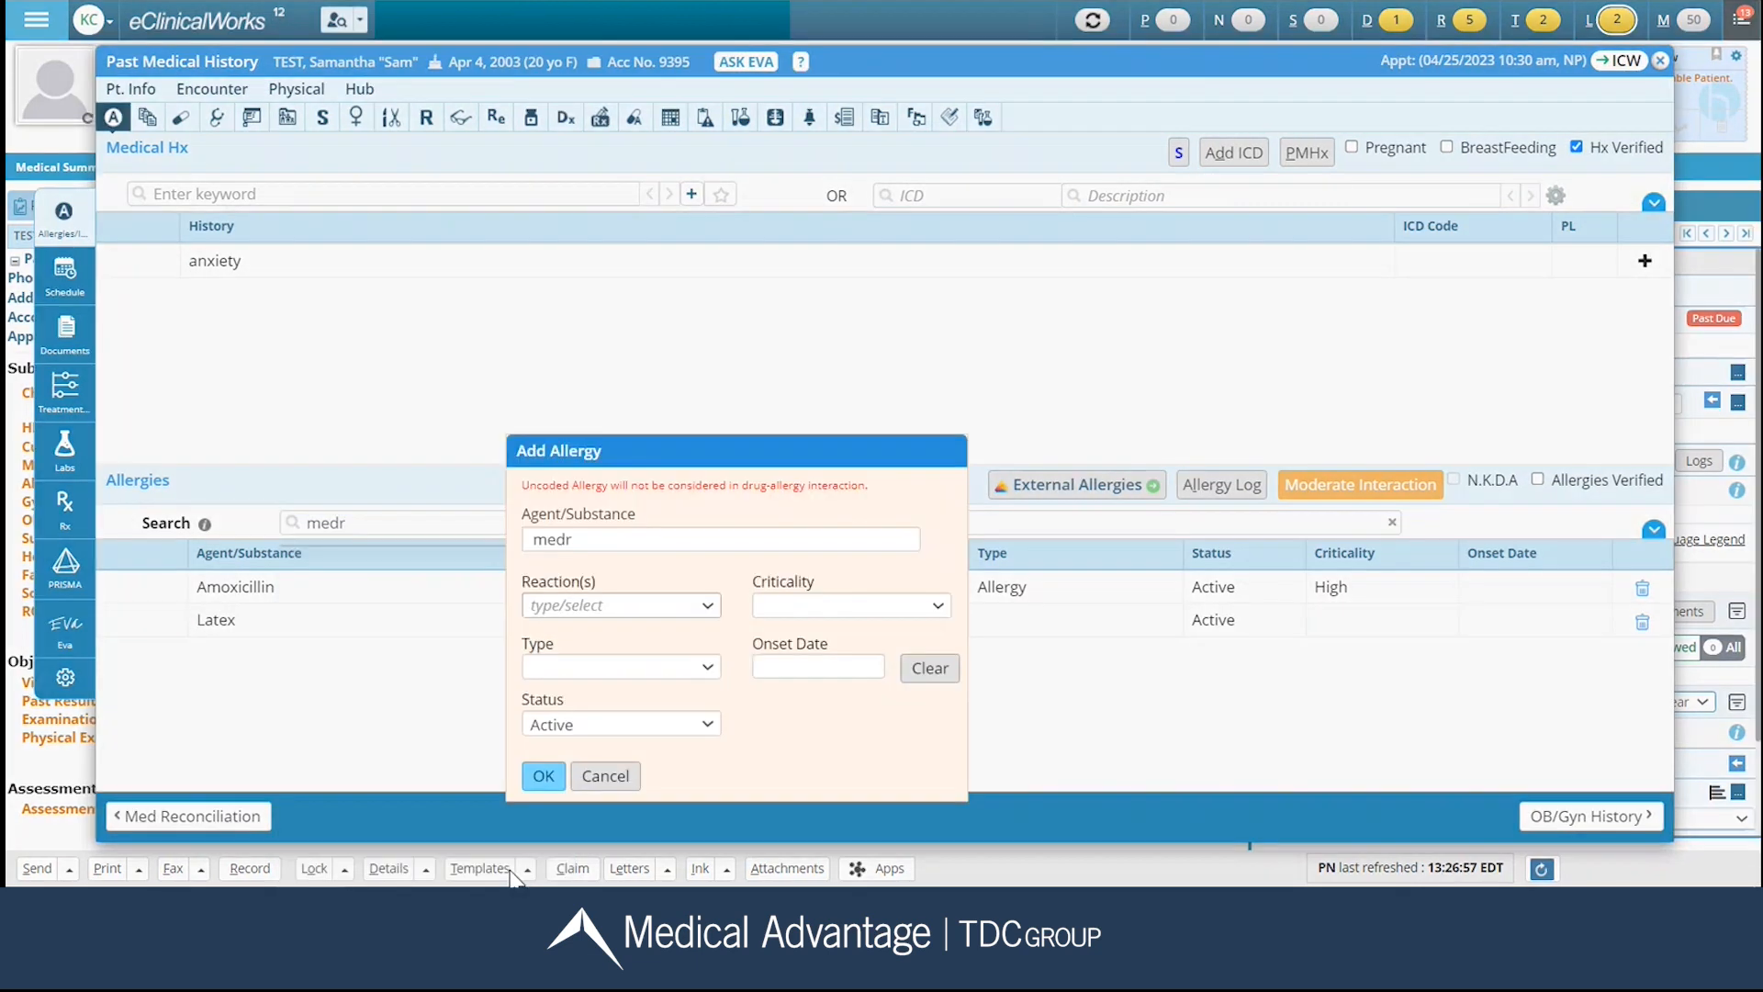
{"action": "type", "text": "ol pak"}
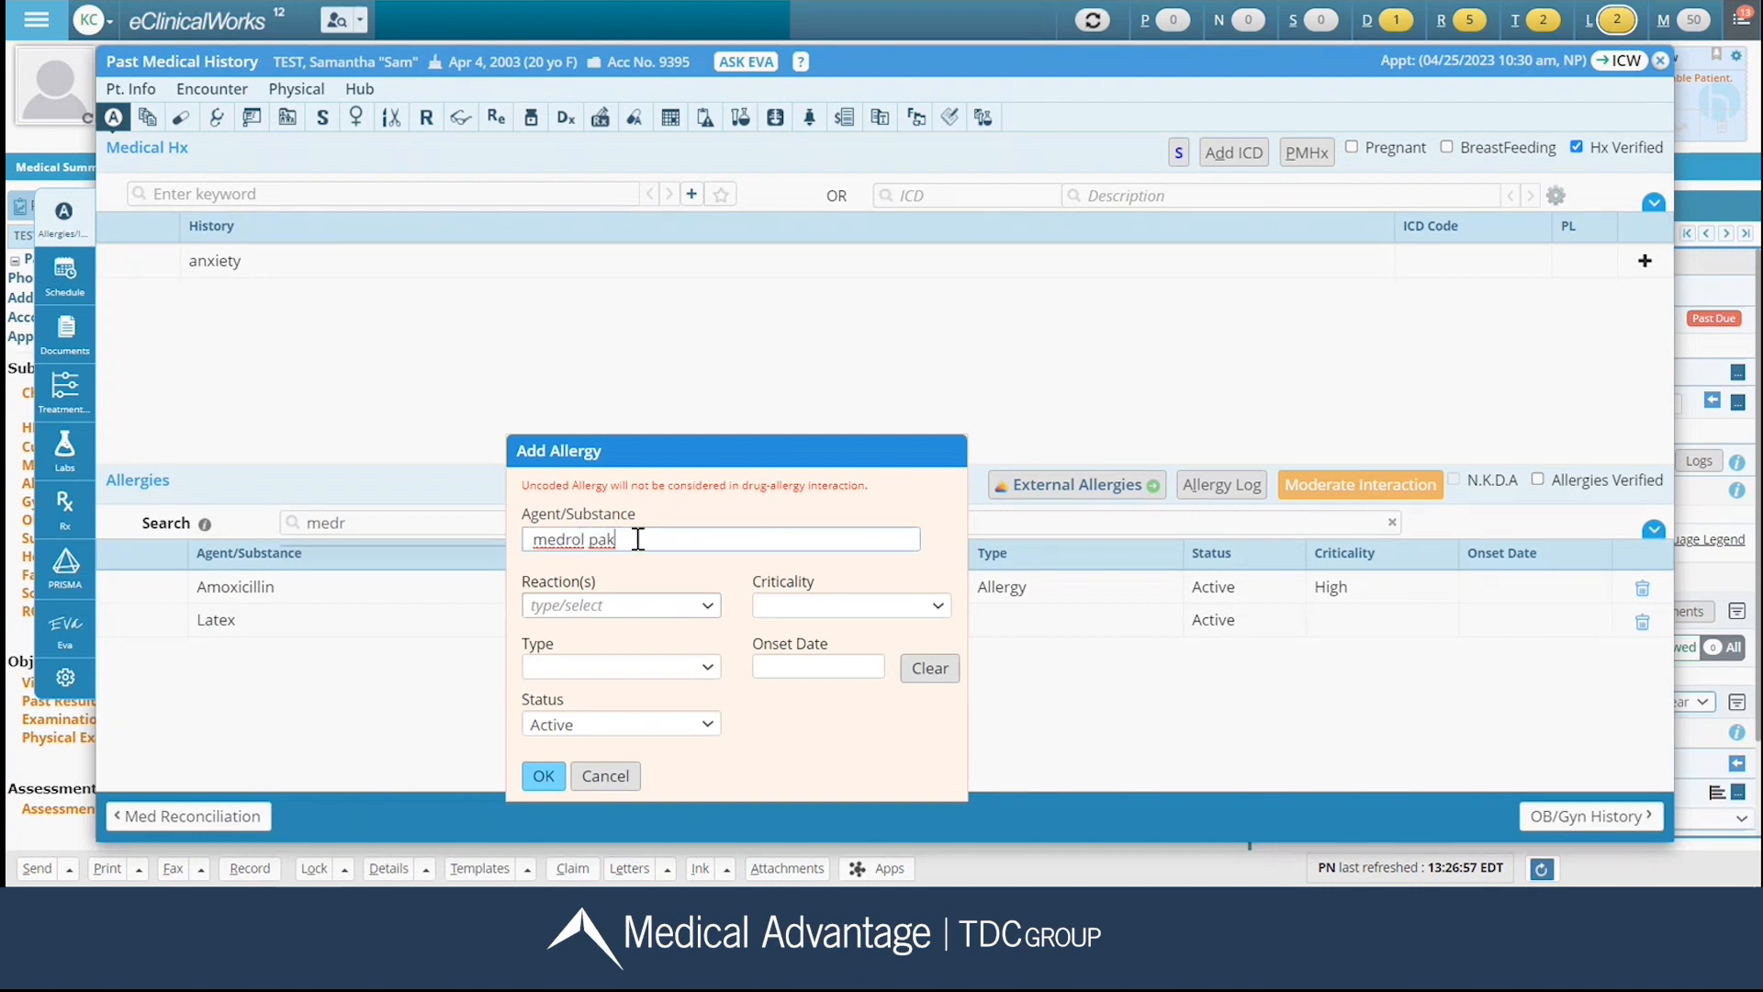
{"action": "left_click", "coordinate": [543, 776]}
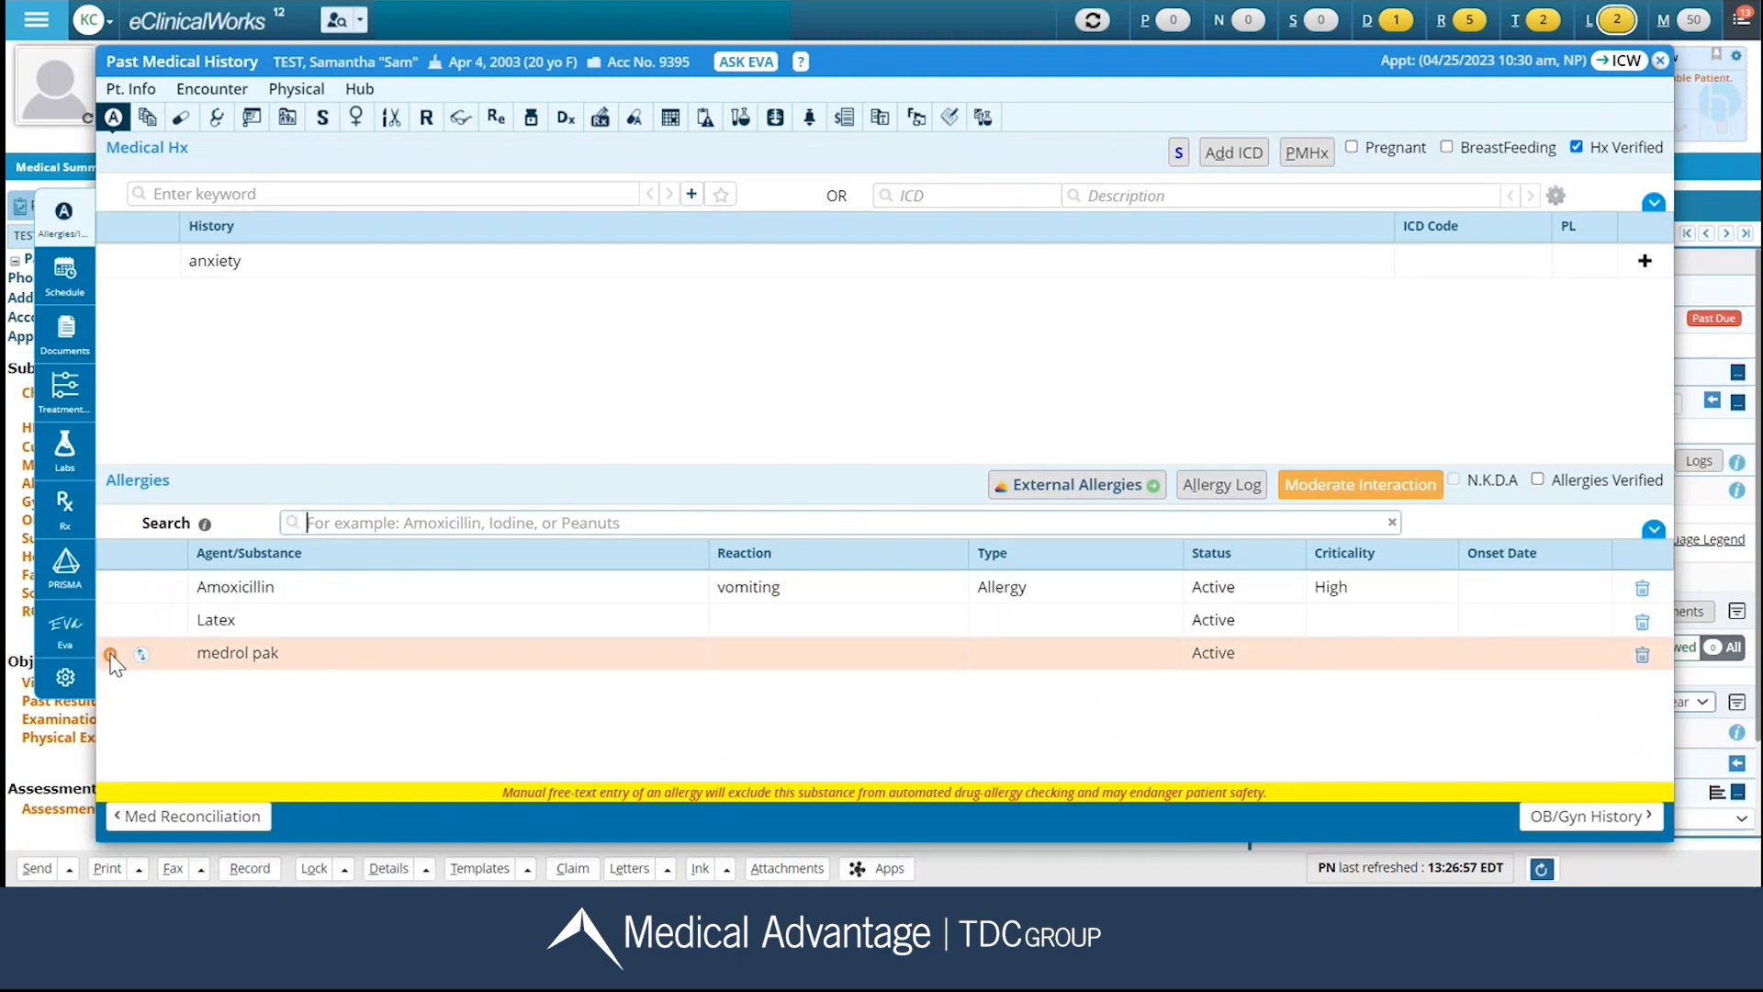
Mark the allergy list as Allergies Verified and continue to OB/Gyn History.
{"action": "mouse_move", "coordinate": [113, 660]}
{"action": "left_click", "coordinate": [1562, 481]}
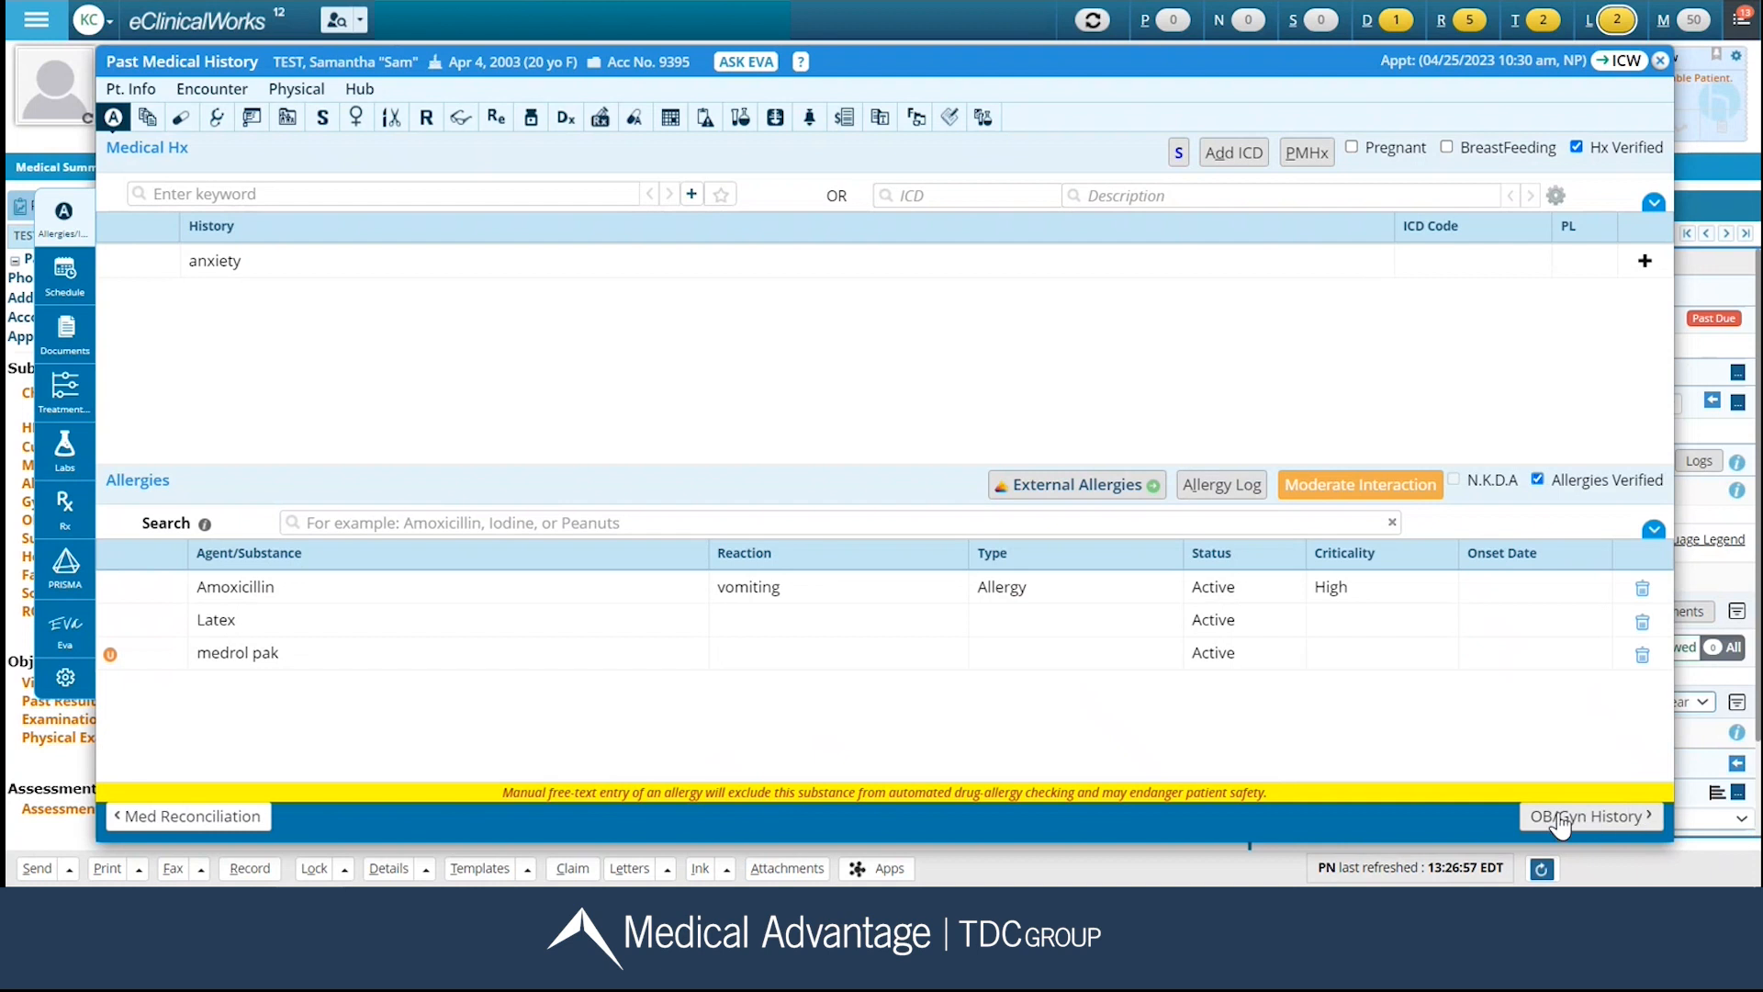
{"action": "left_click", "coordinate": [1612, 820]}
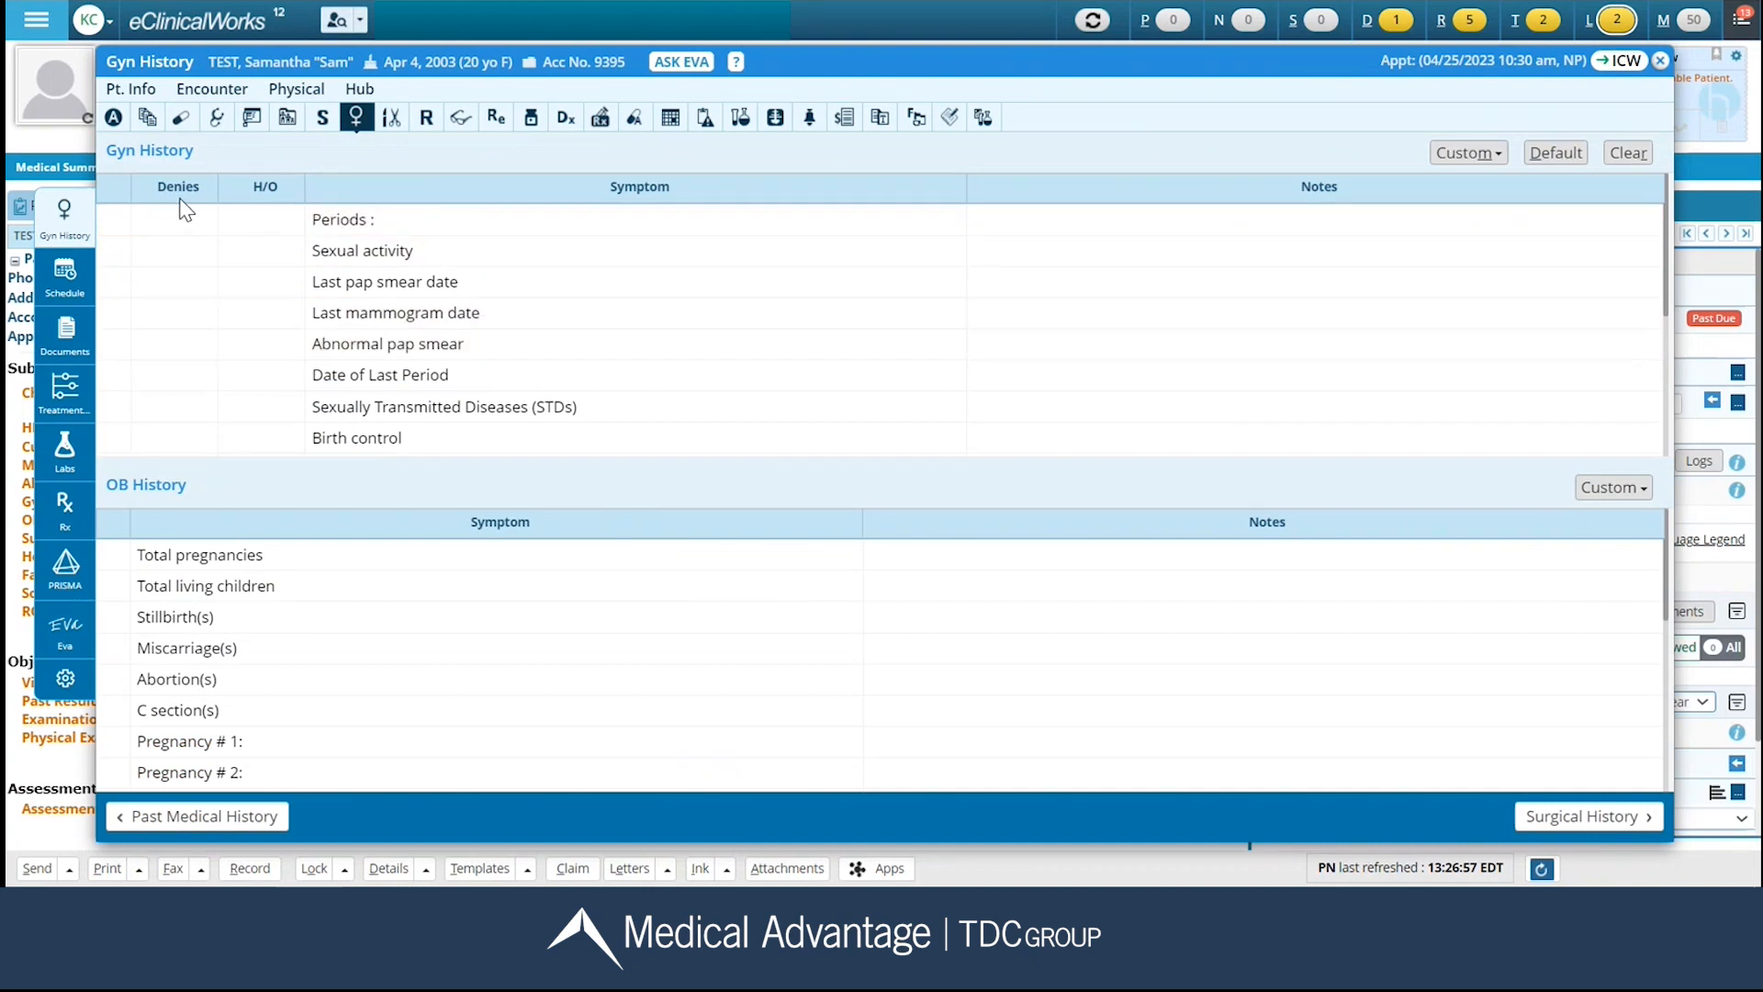
In Gyn History, mark Sexual activity as denied and set the Periods note to "every 28 days".
{"action": "left_click", "coordinate": [180, 262]}
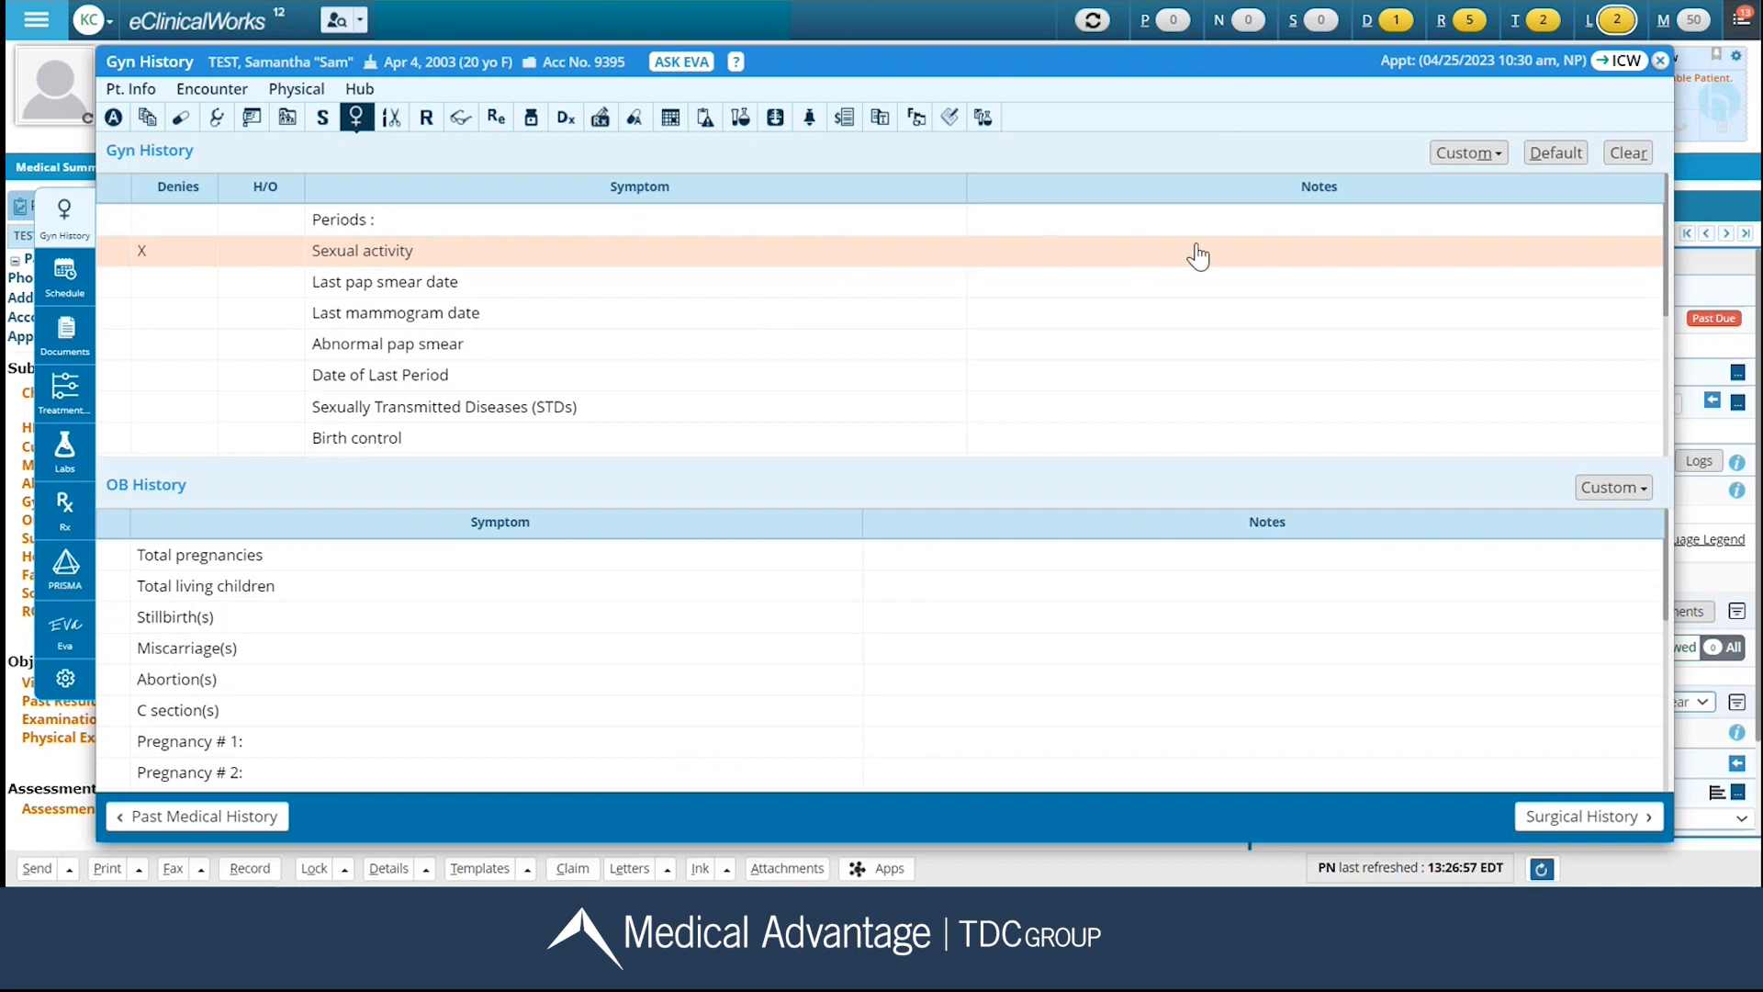
{"action": "left_click", "coordinate": [1052, 226]}
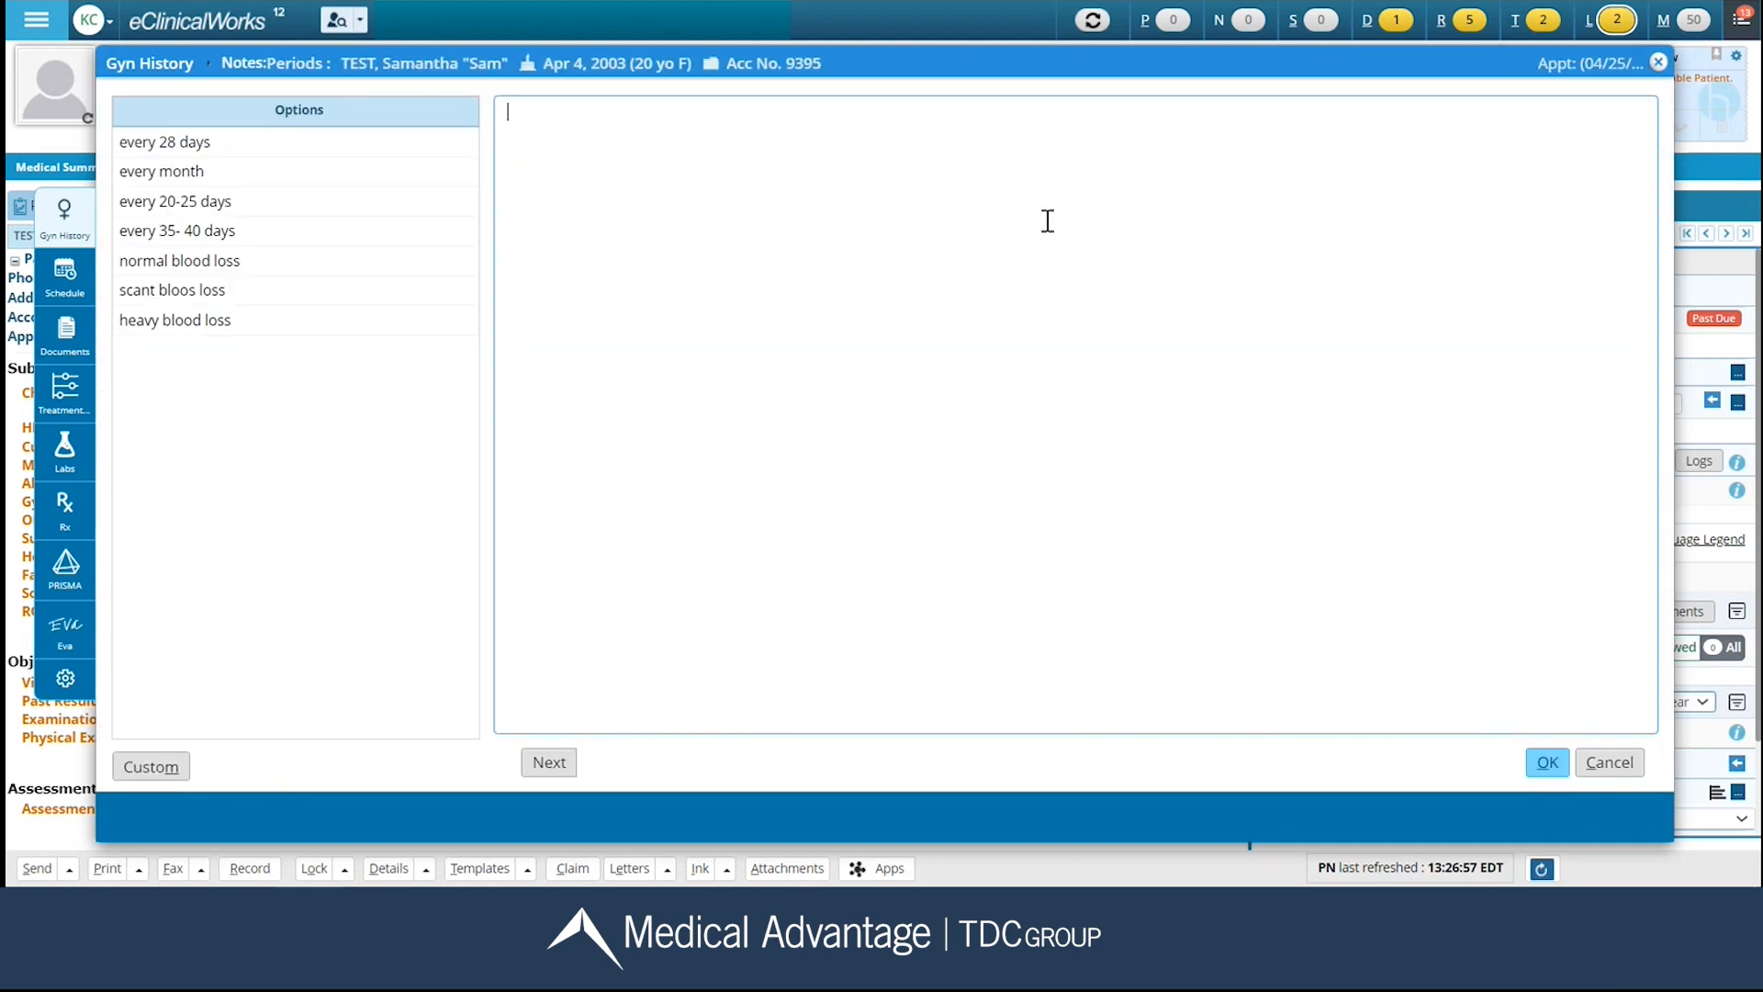
{"action": "left_click", "coordinate": [229, 144]}
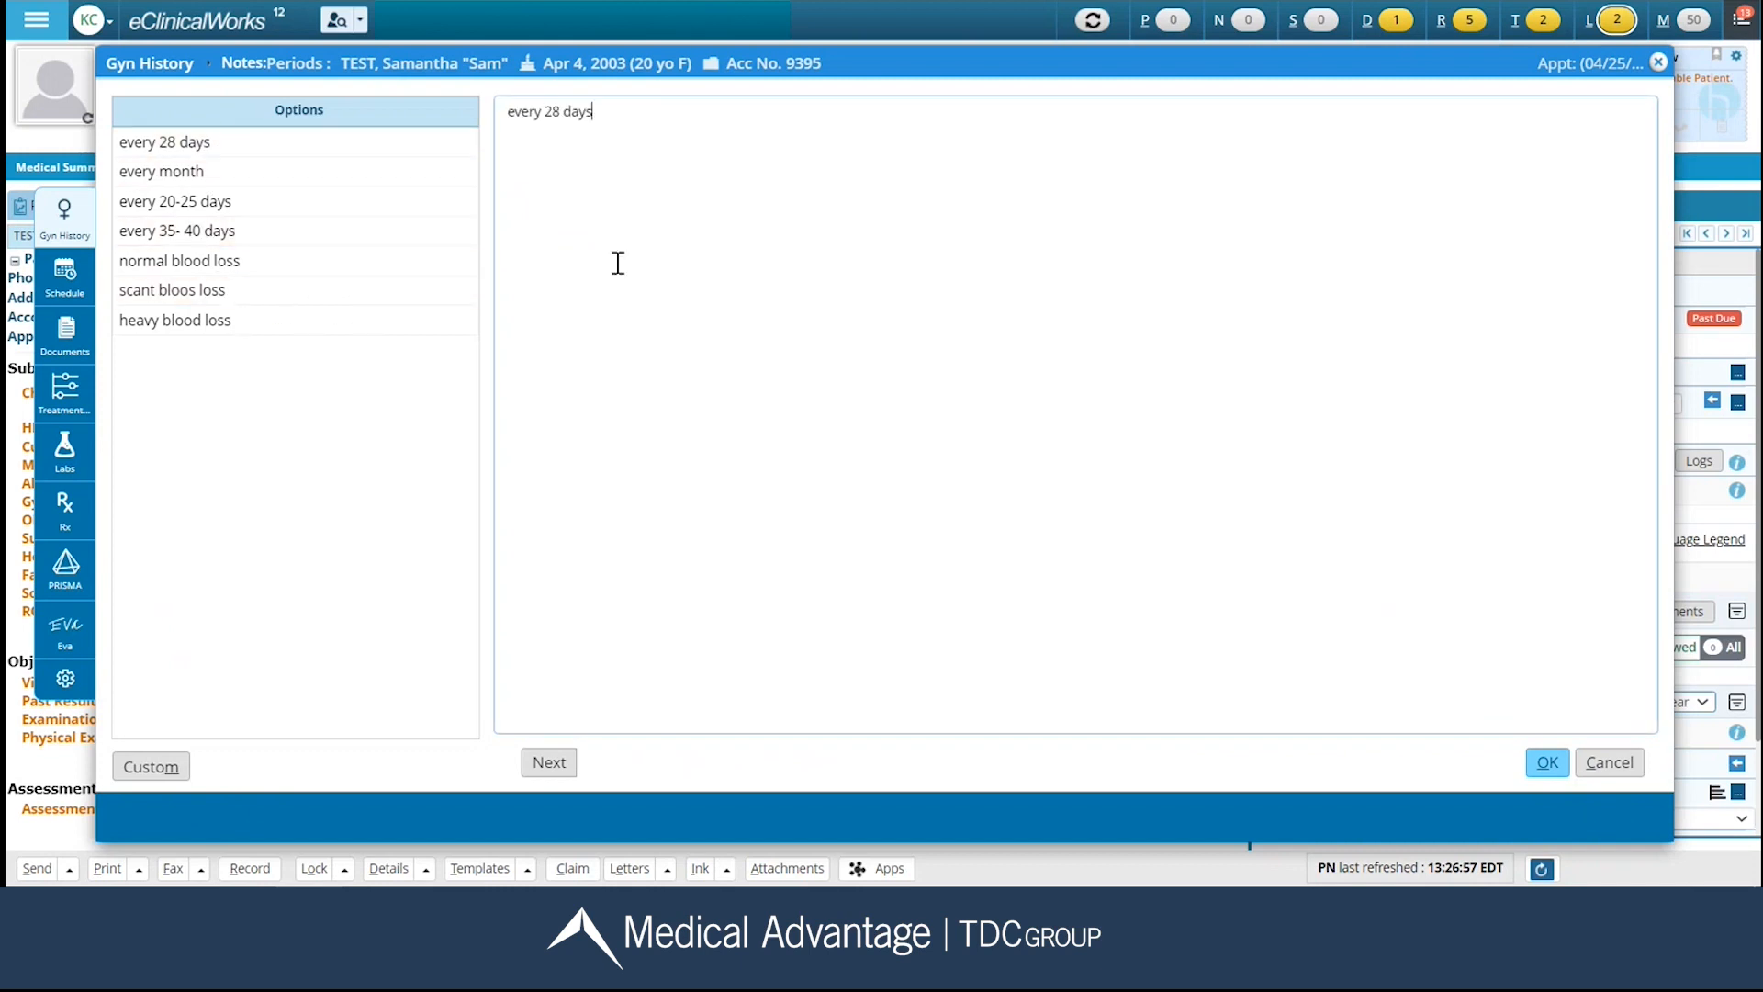
{"action": "left_click", "coordinate": [1548, 763]}
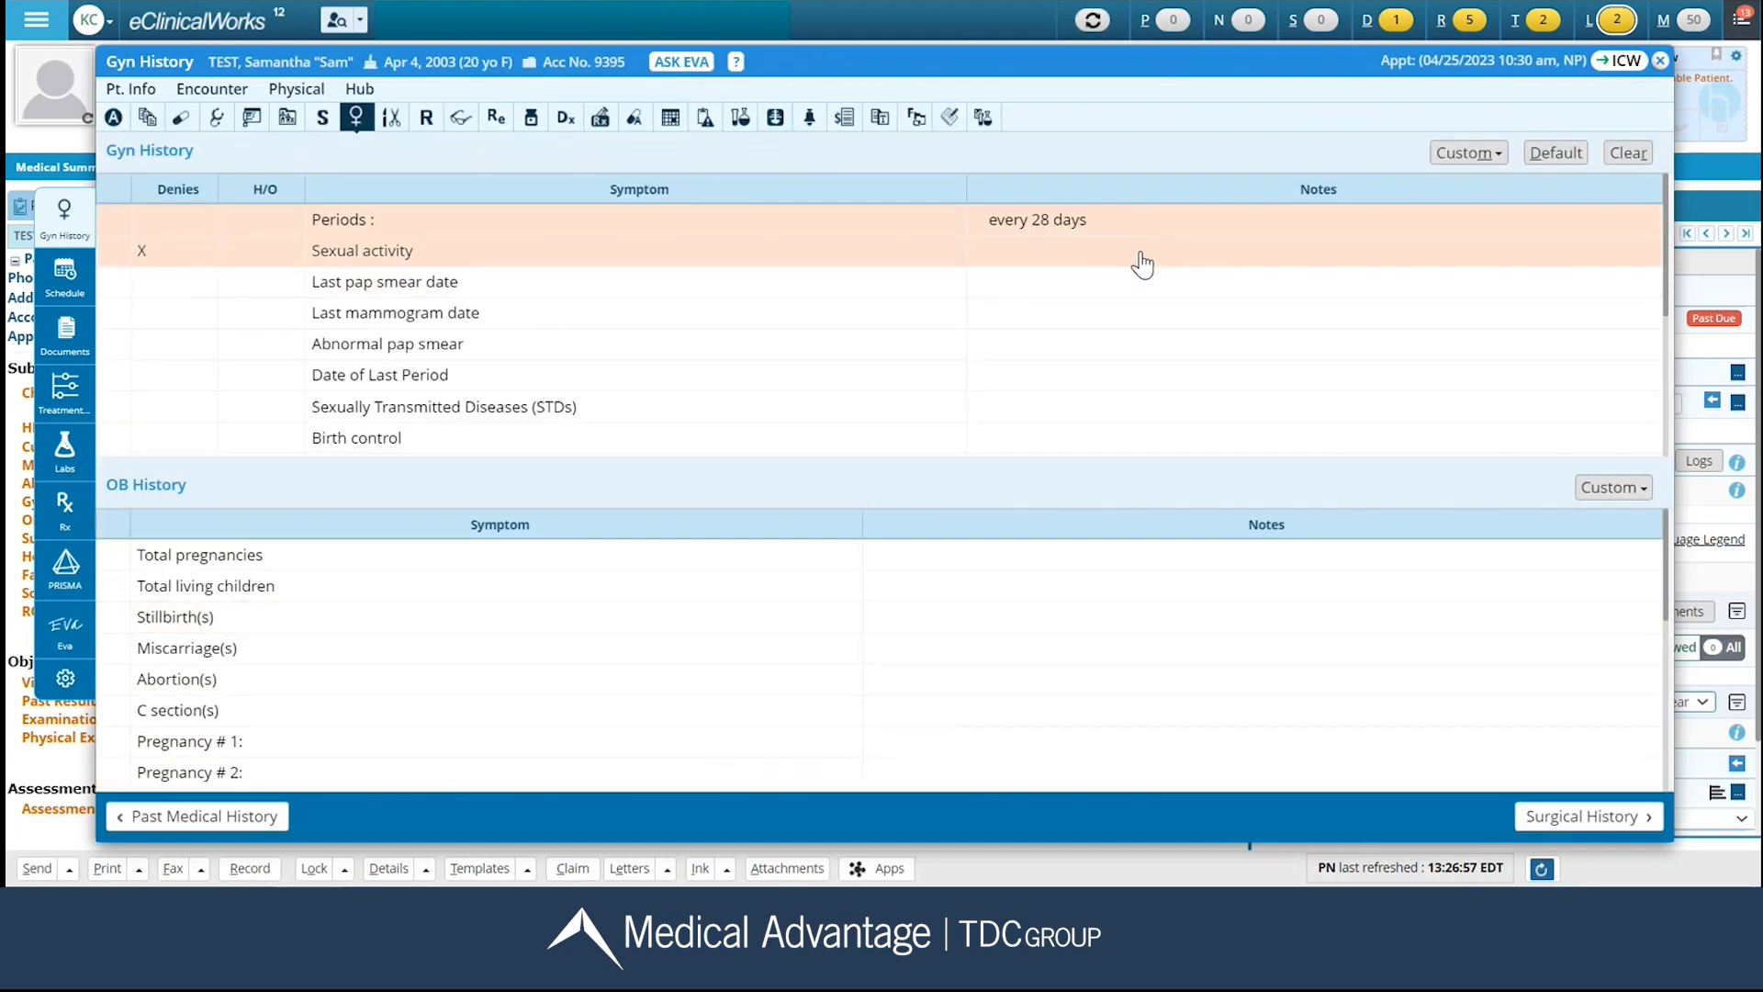
Set the Birth control note in Gyn History to Ortho Tri-Cyclen Lo.
{"action": "left_click", "coordinate": [1109, 438]}
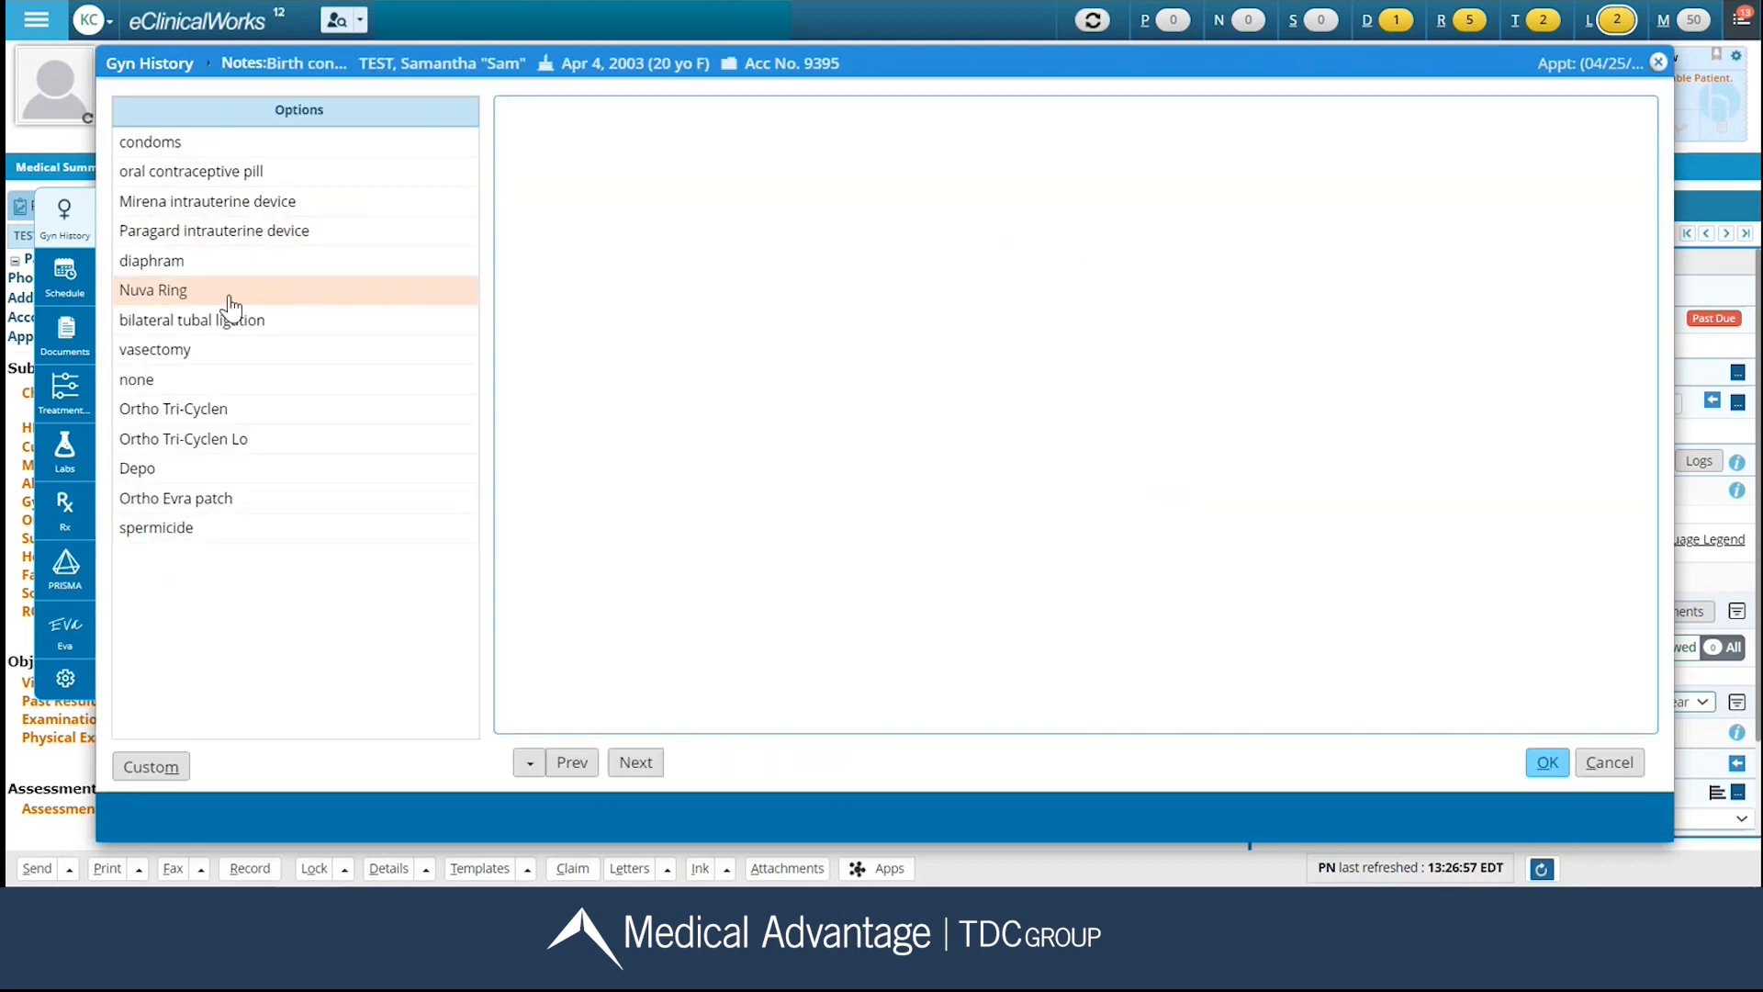
{"action": "left_click", "coordinate": [244, 439]}
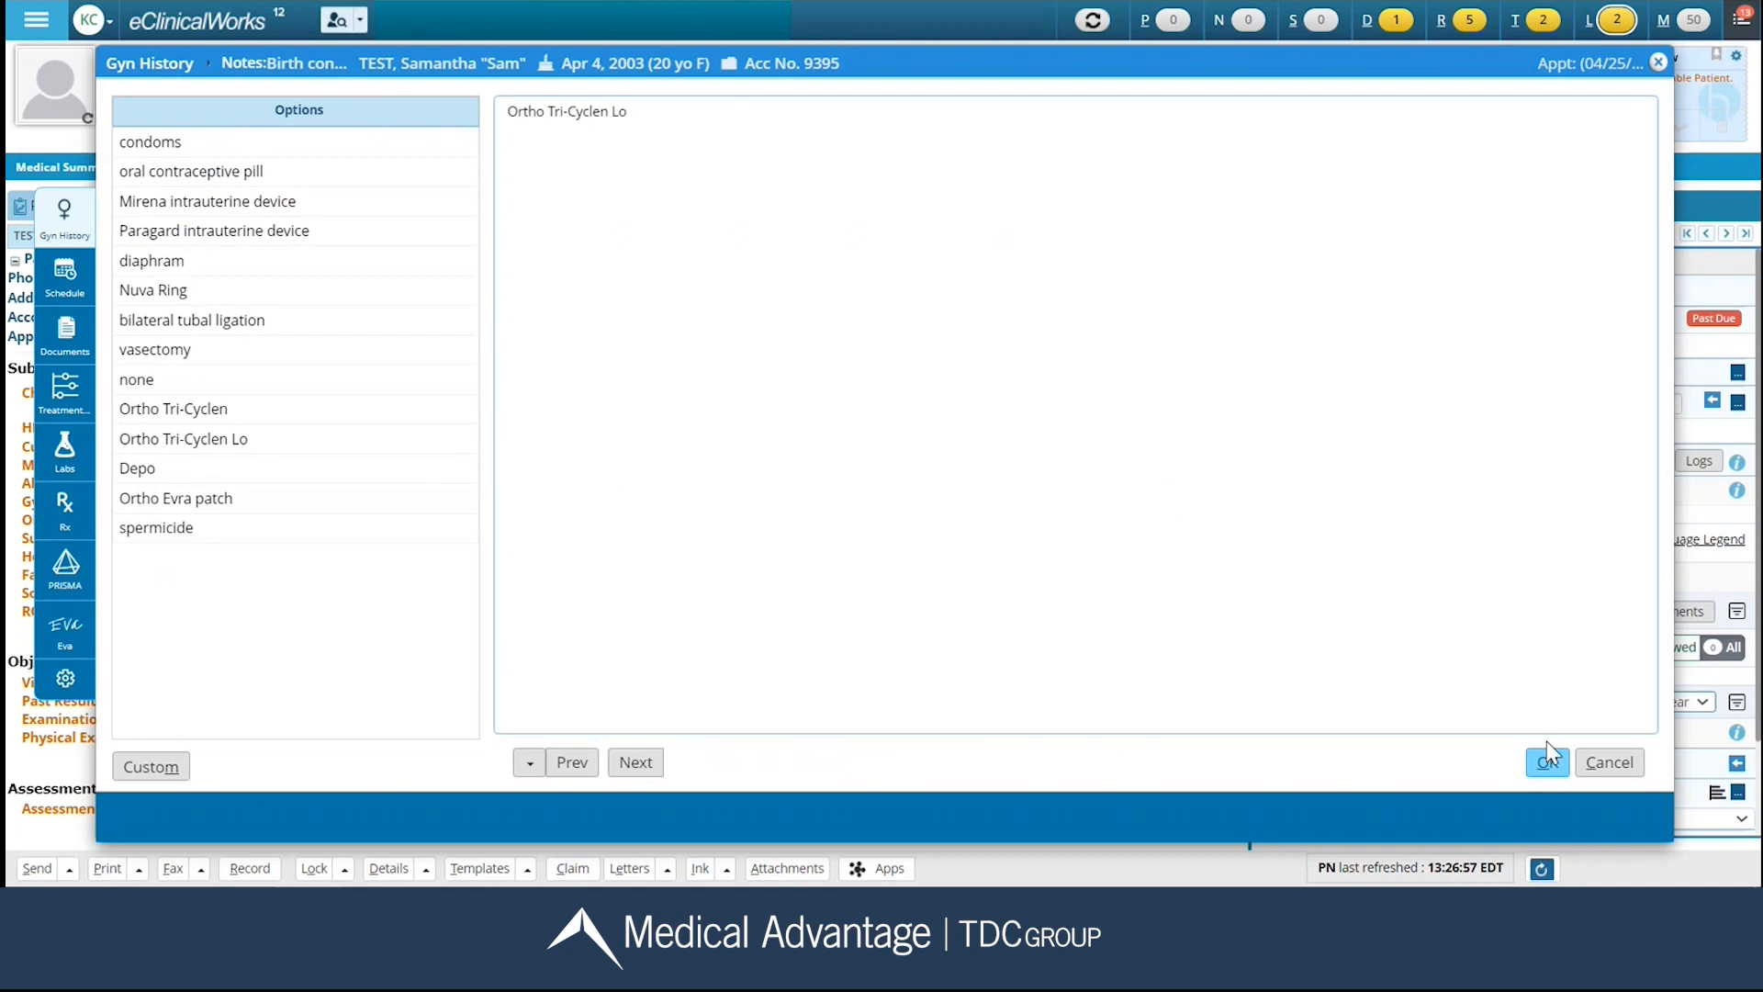
{"action": "left_click", "coordinate": [1548, 763]}
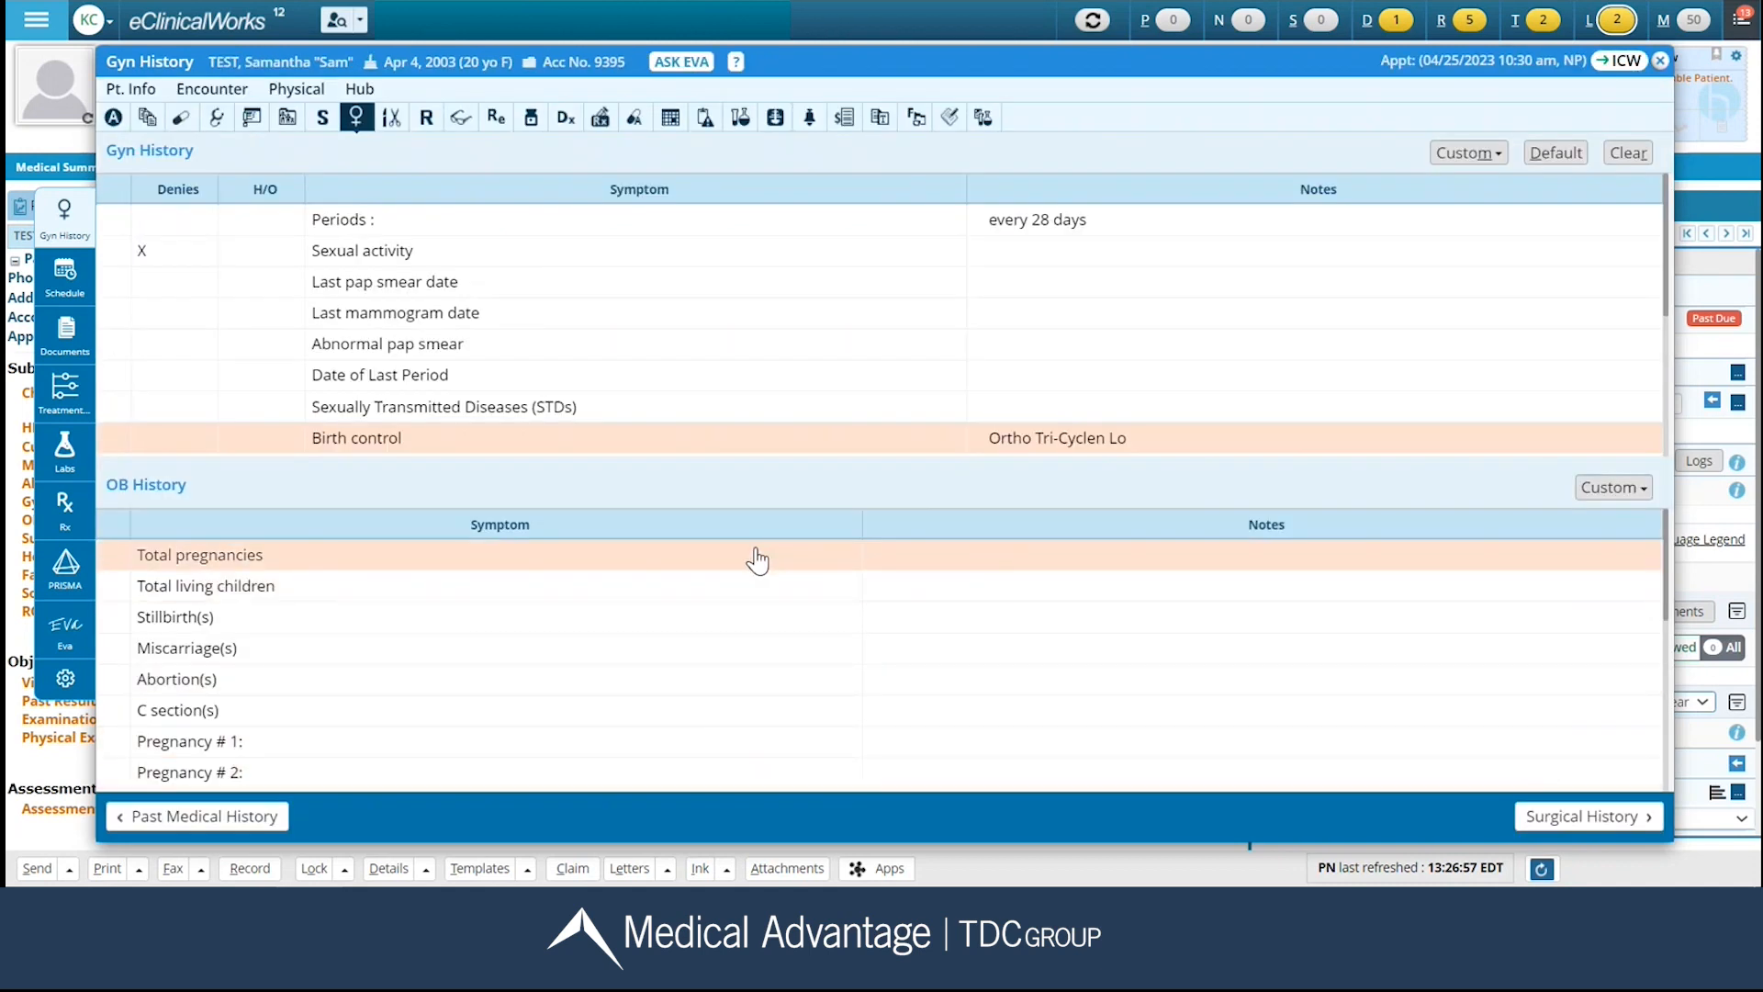
Record 0 for Total pregnancies in OB History and continue to Surgical History.
{"action": "left_click", "coordinate": [999, 571]}
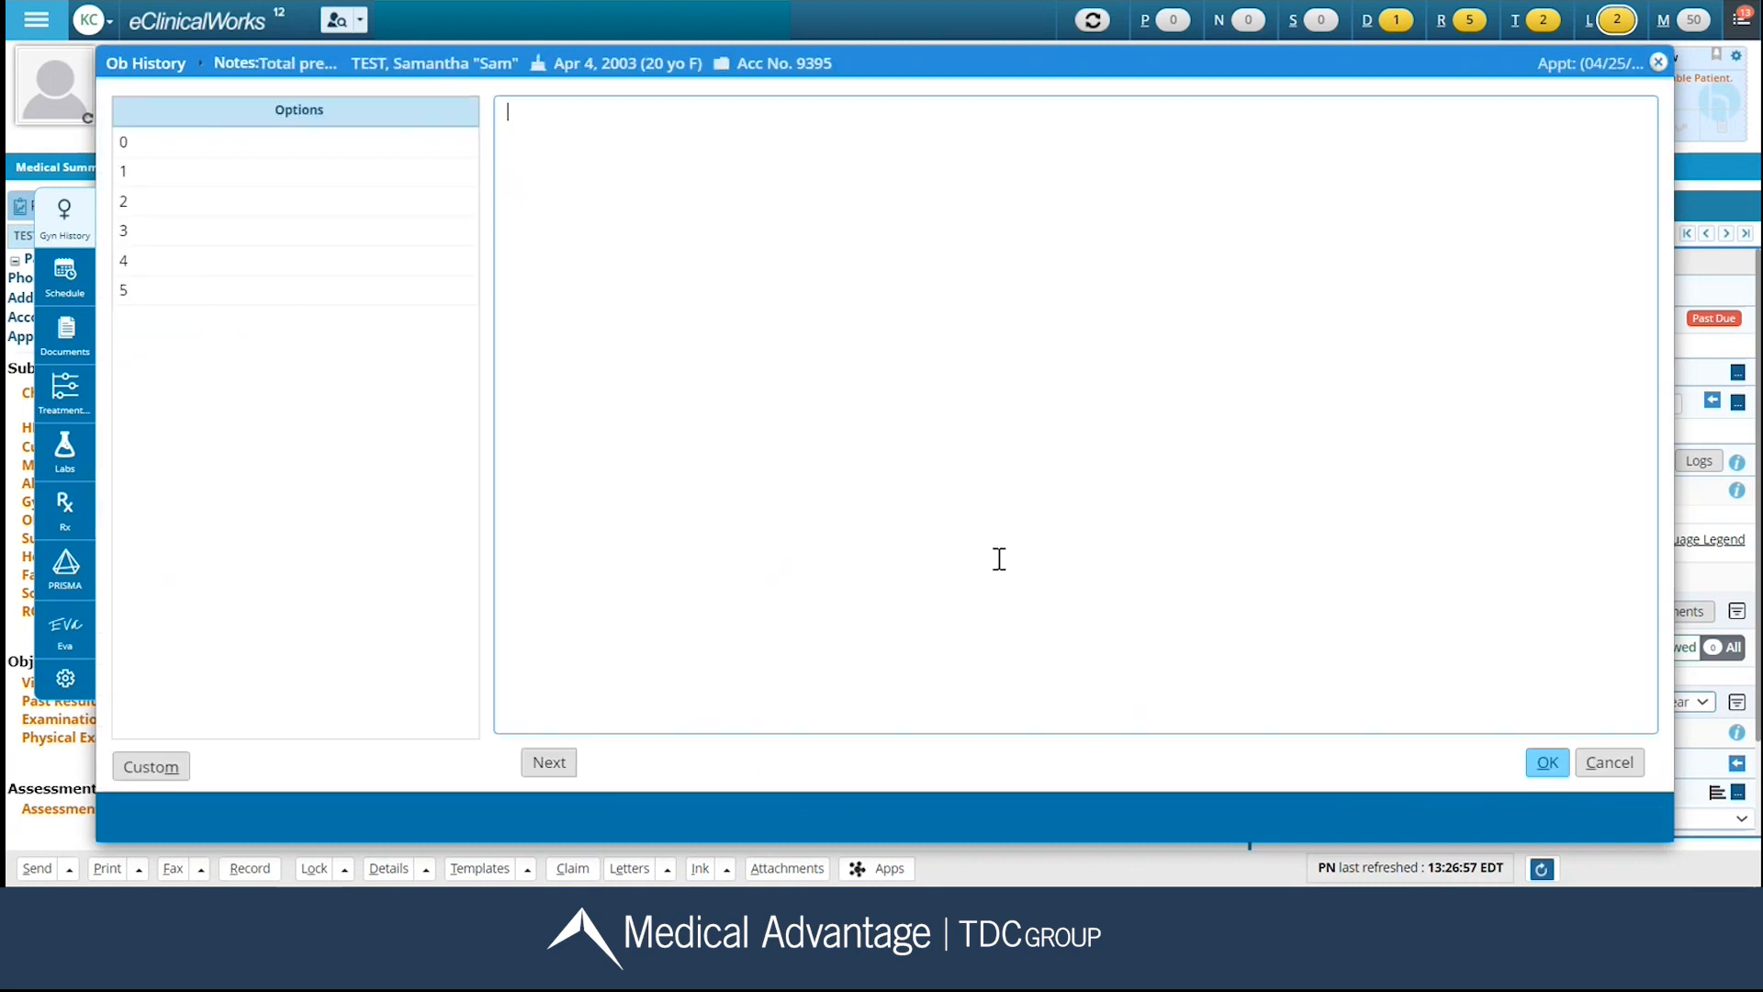
{"action": "left_click", "coordinate": [295, 143]}
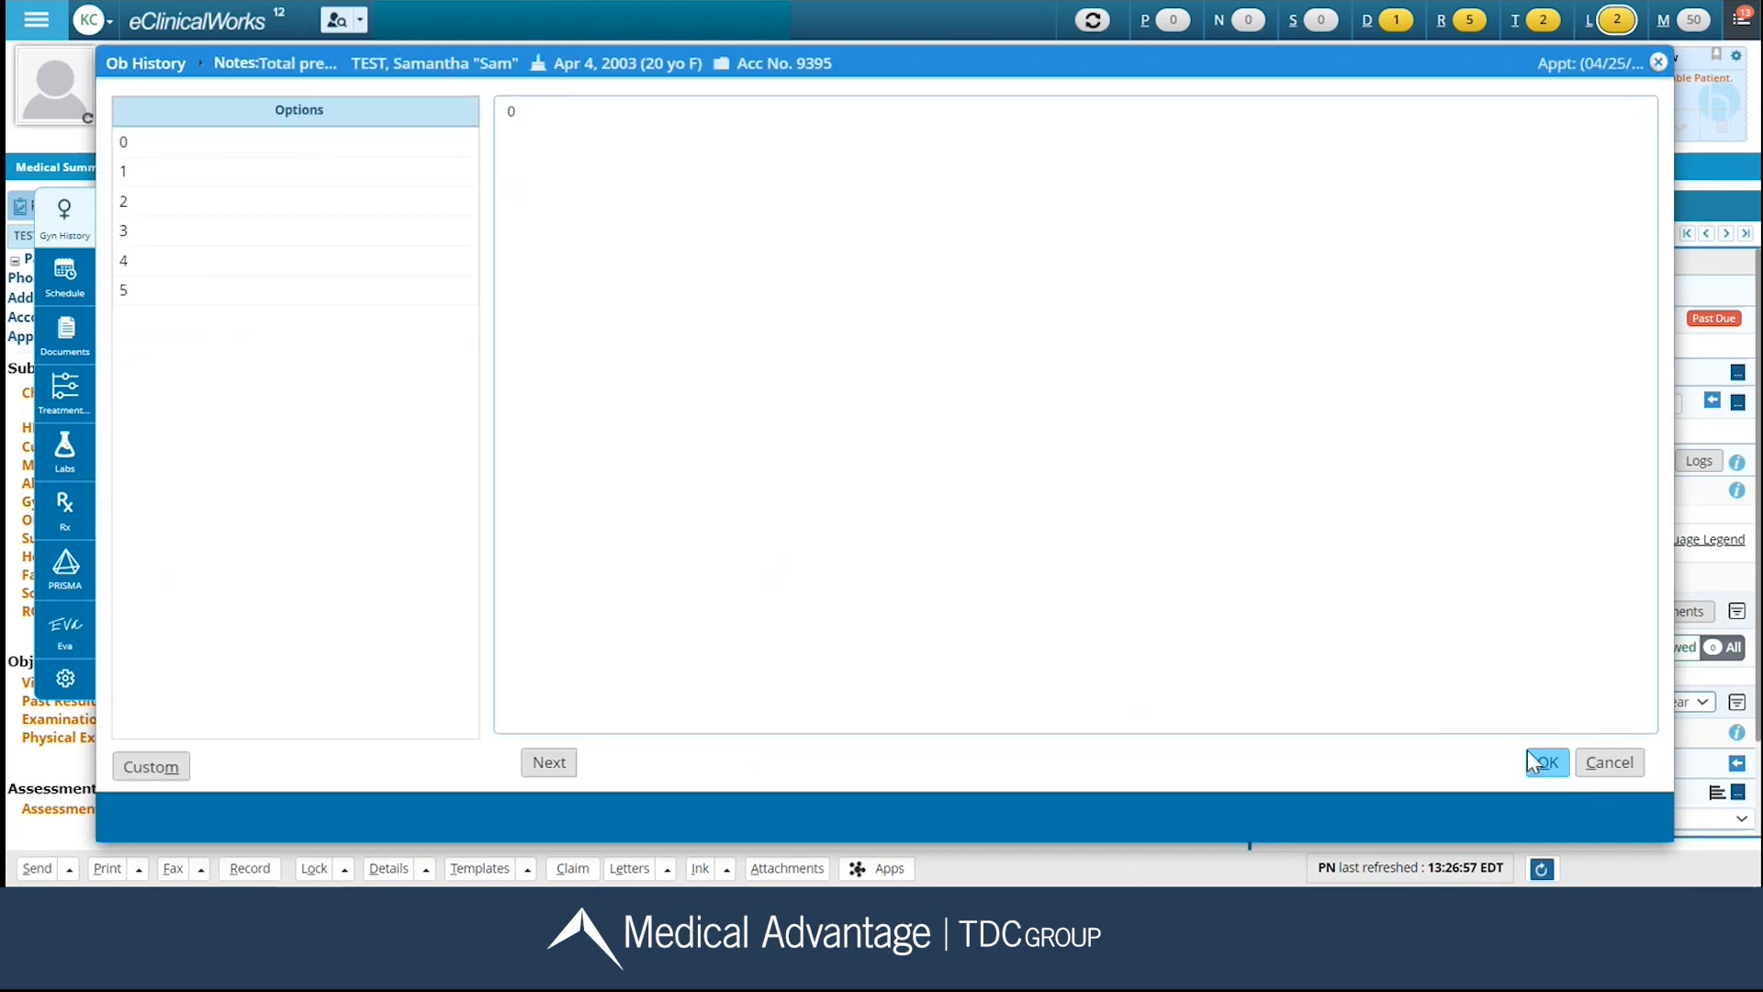
{"action": "left_click", "coordinate": [1545, 764]}
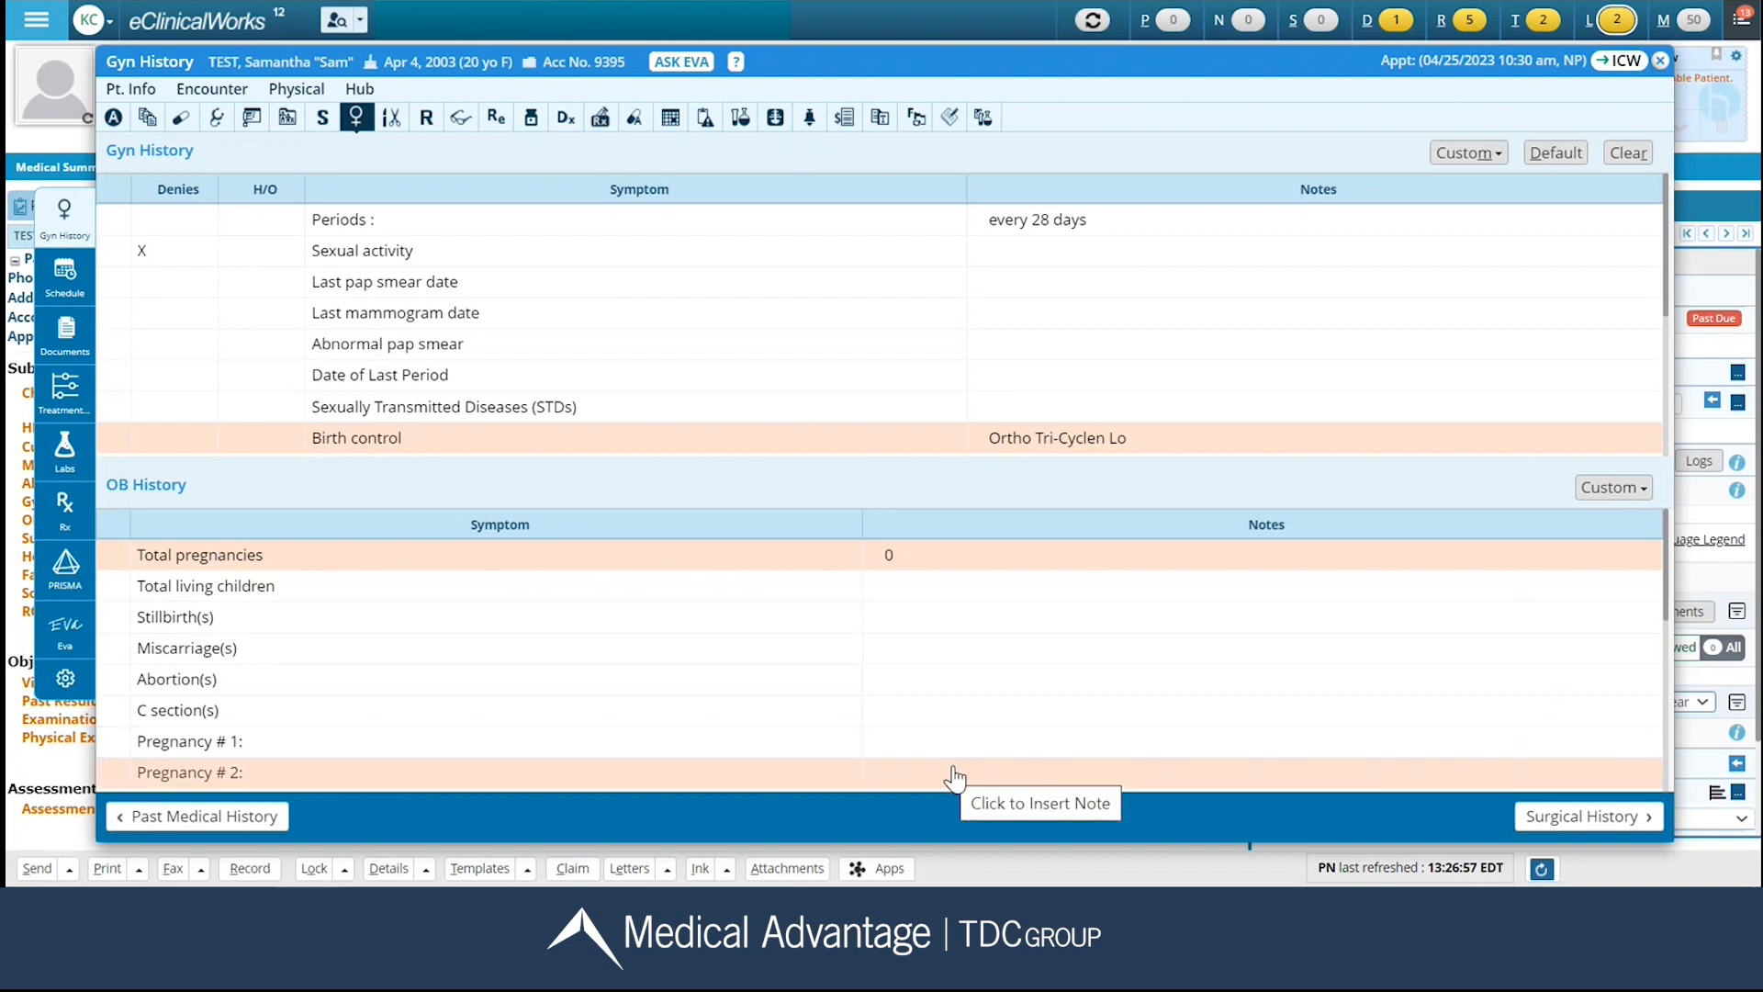
{"action": "left_click", "coordinate": [1573, 821]}
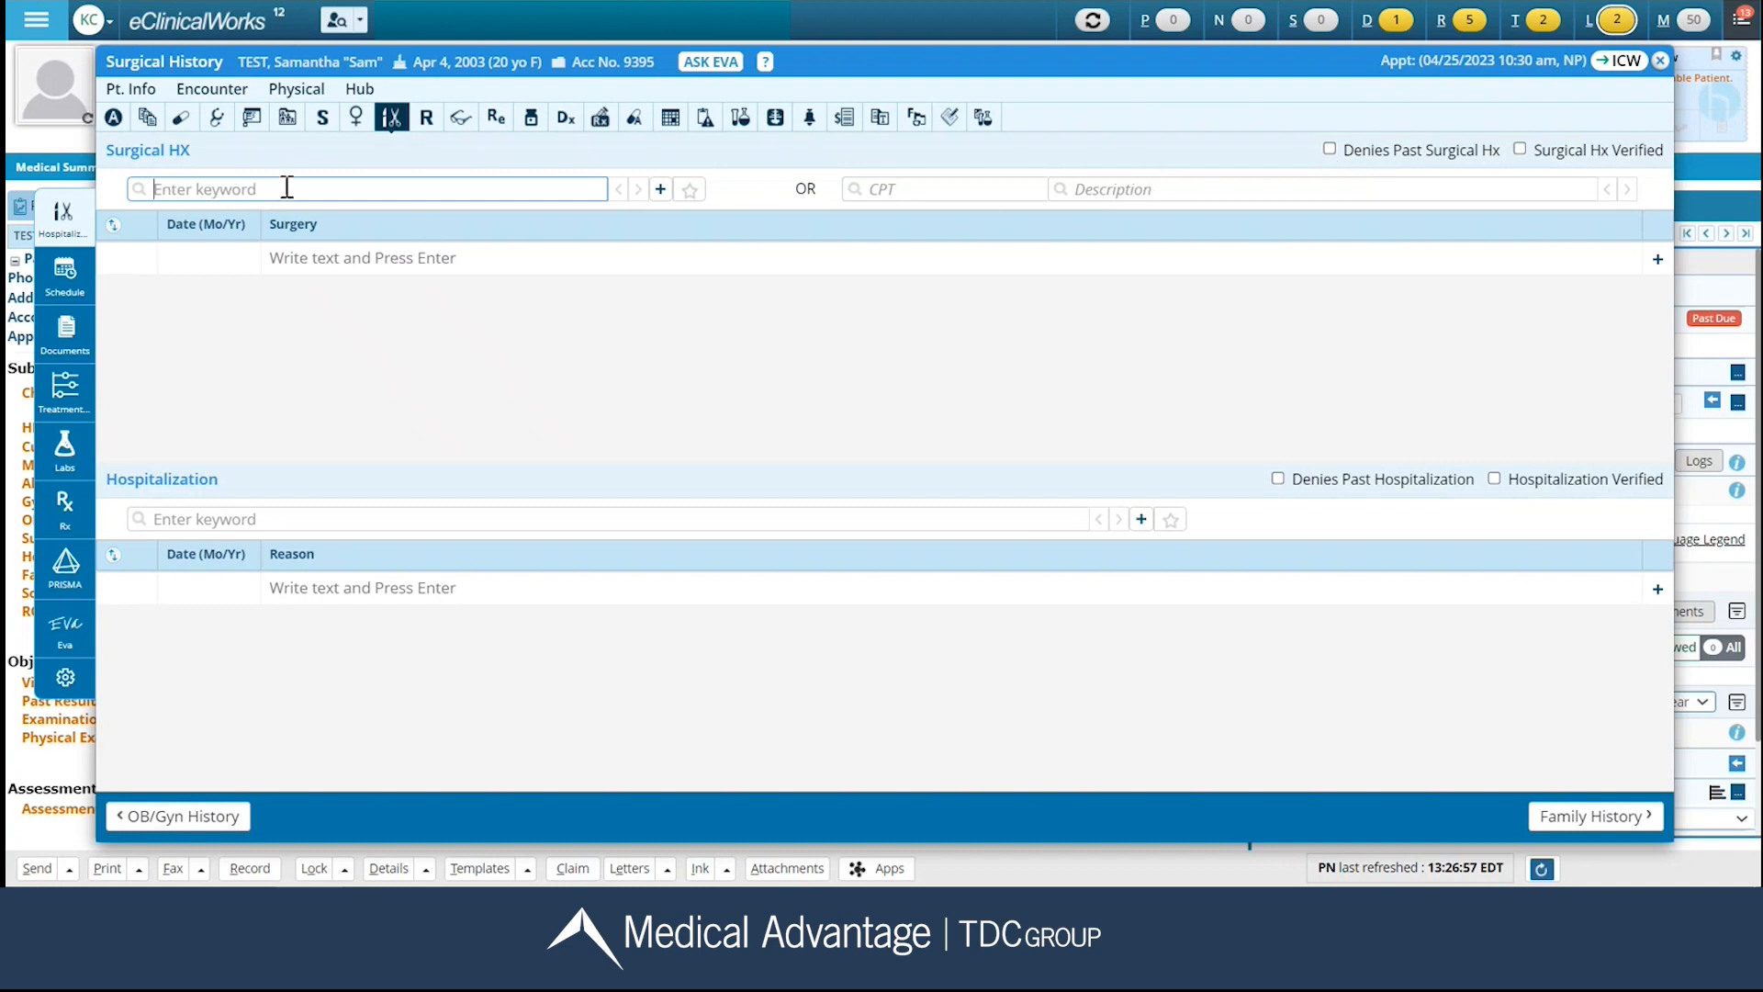
Add an appendectomy to Surgical HX and set its date to 09/2010.
{"action": "left_click", "coordinate": [381, 256]}
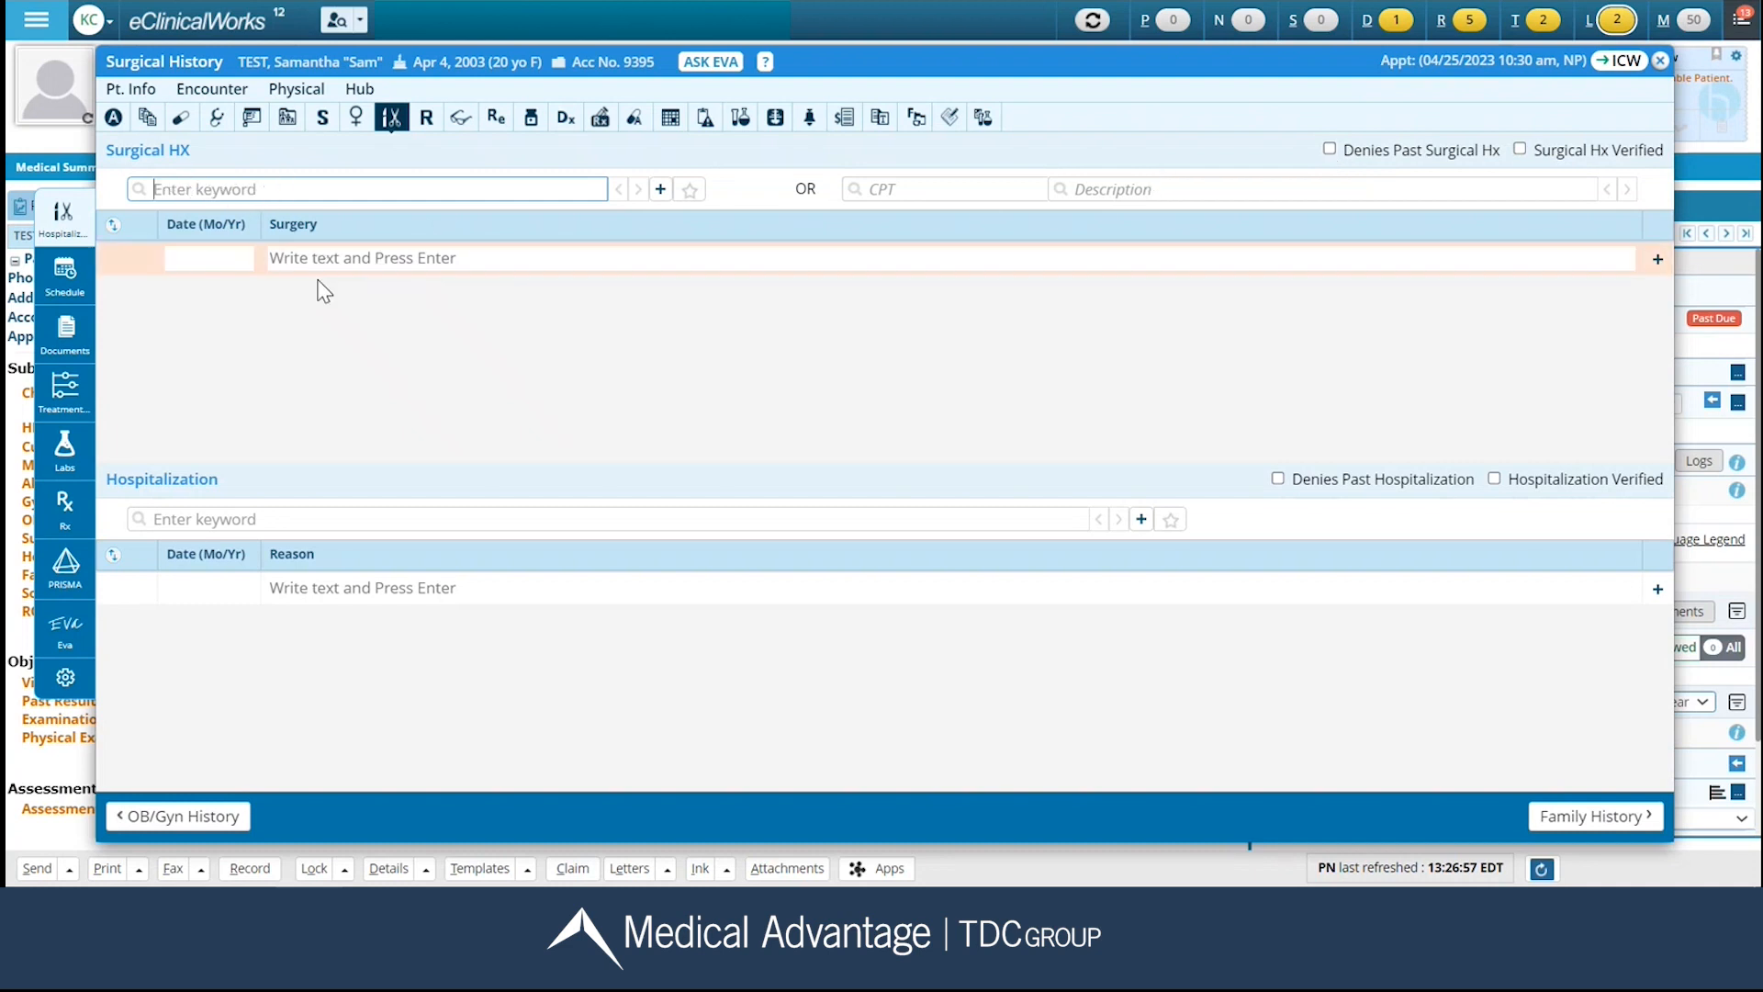
{"action": "type", "text": "appen"}
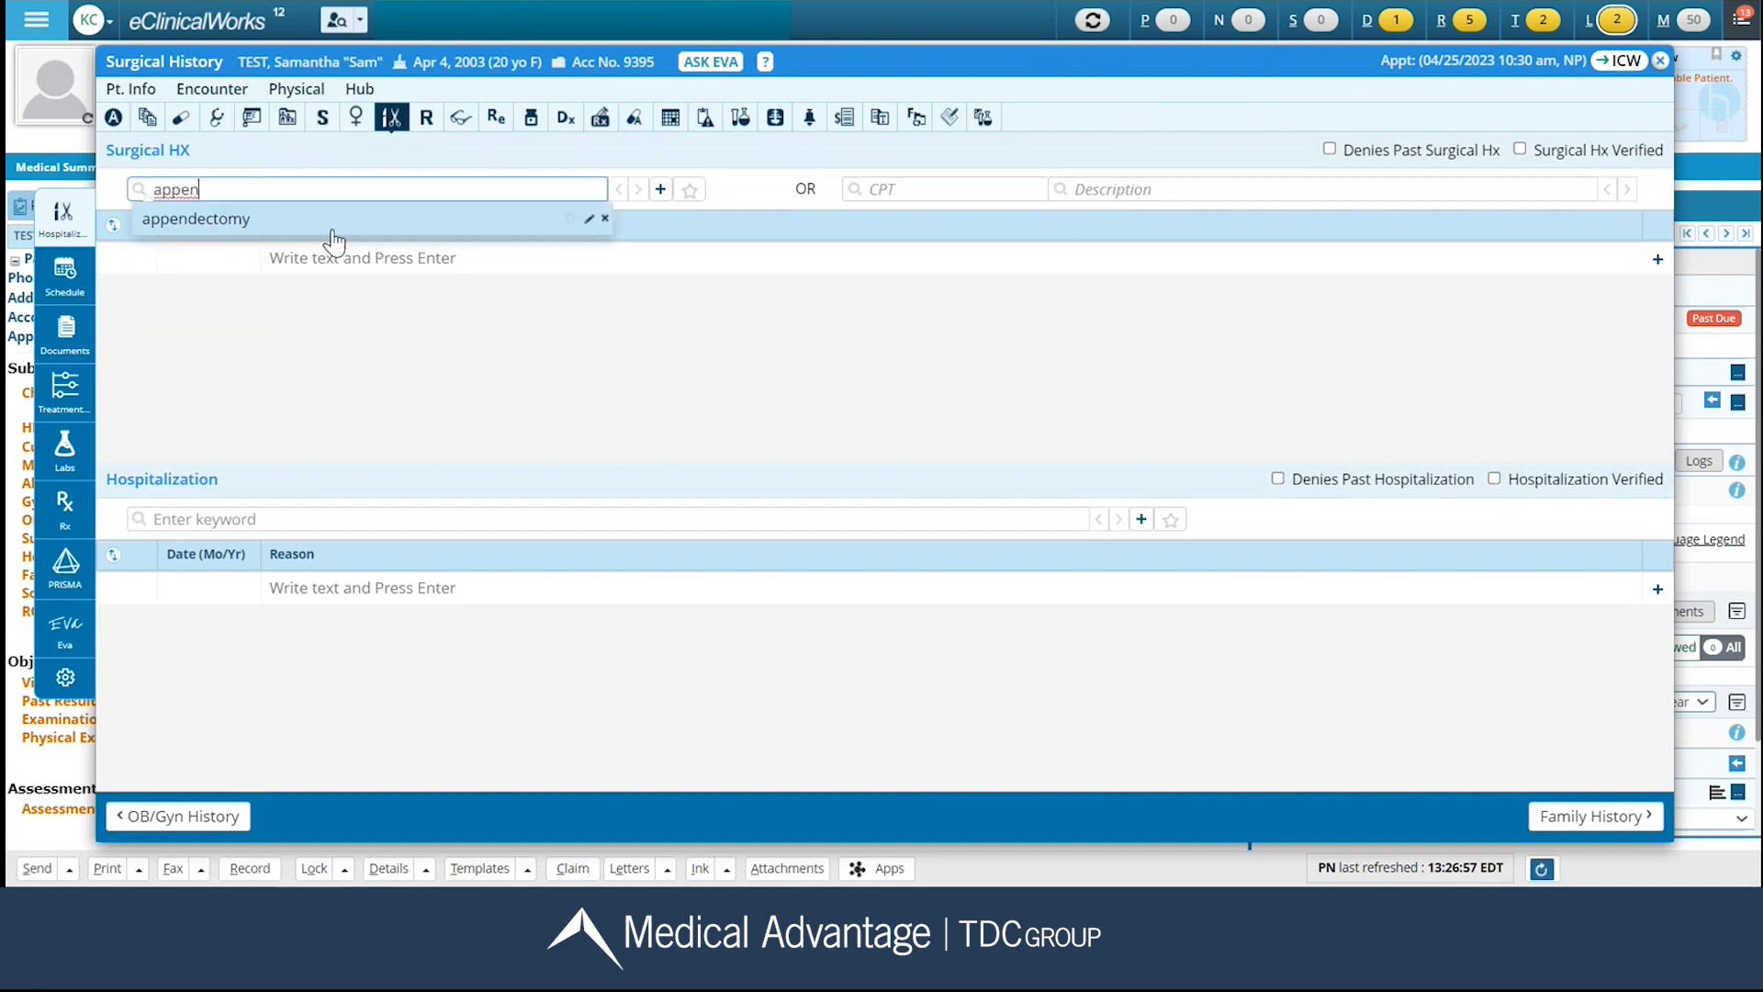
{"action": "left_click", "coordinate": [258, 219]}
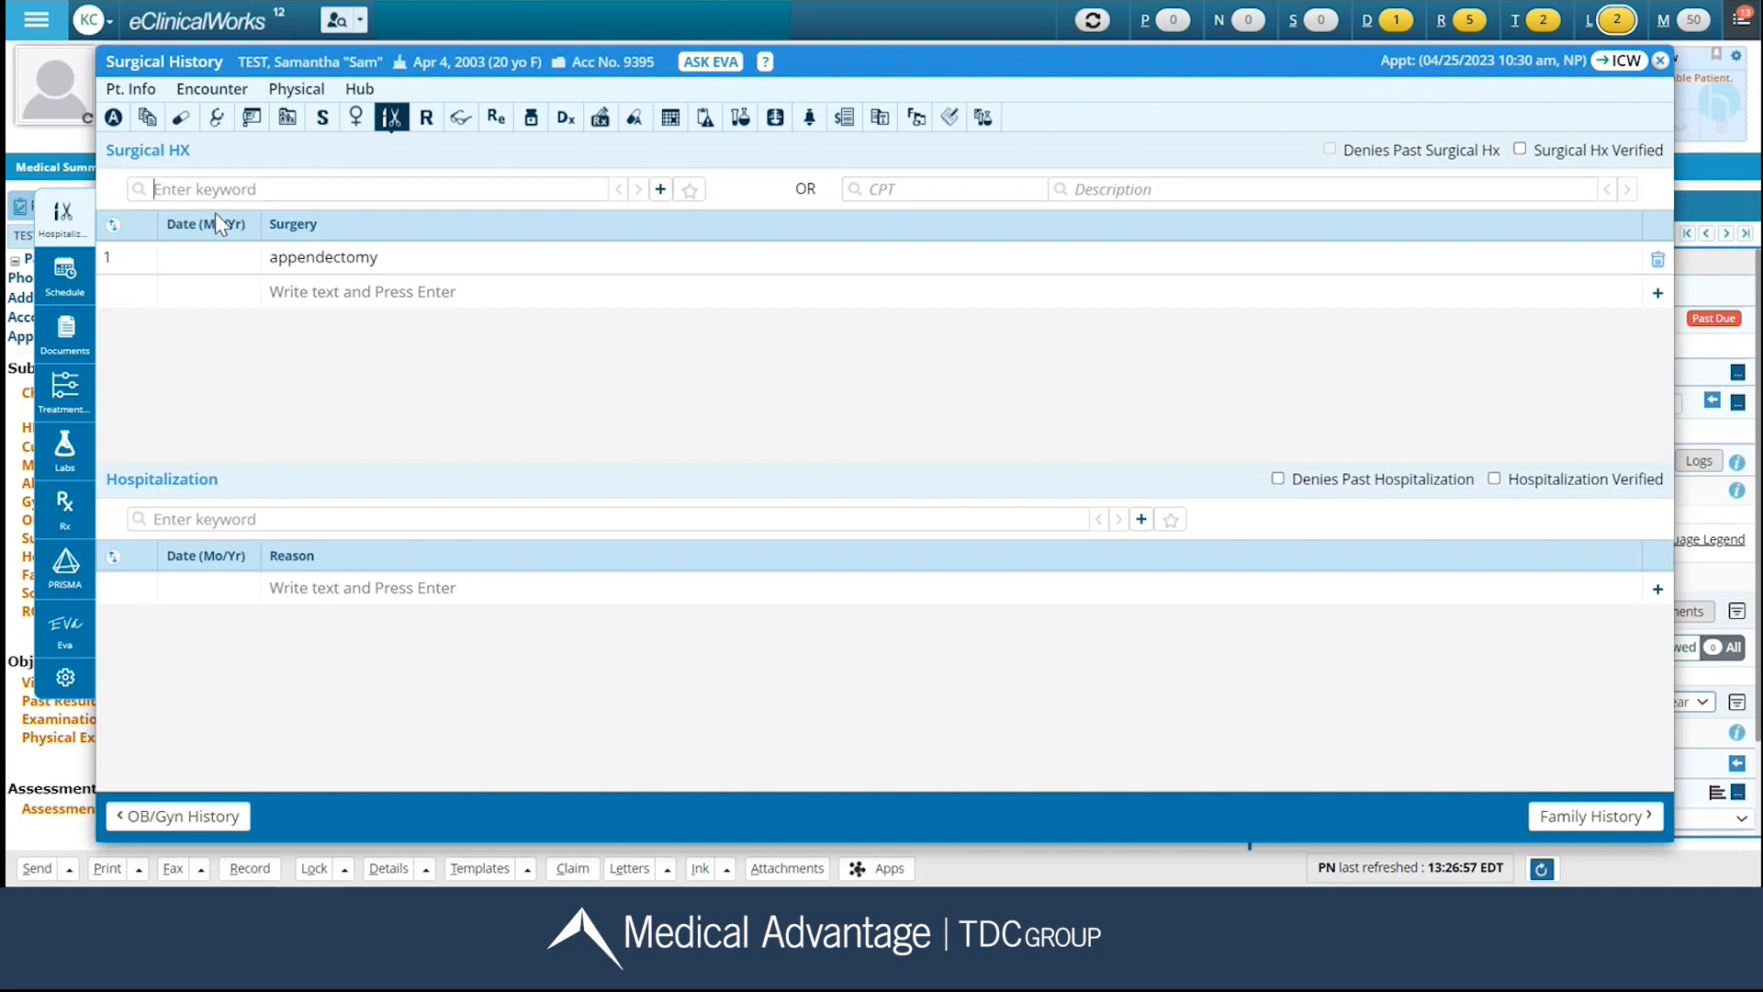
{"action": "left_click", "coordinate": [211, 251]}
{"action": "type", "text": "09/2010"}
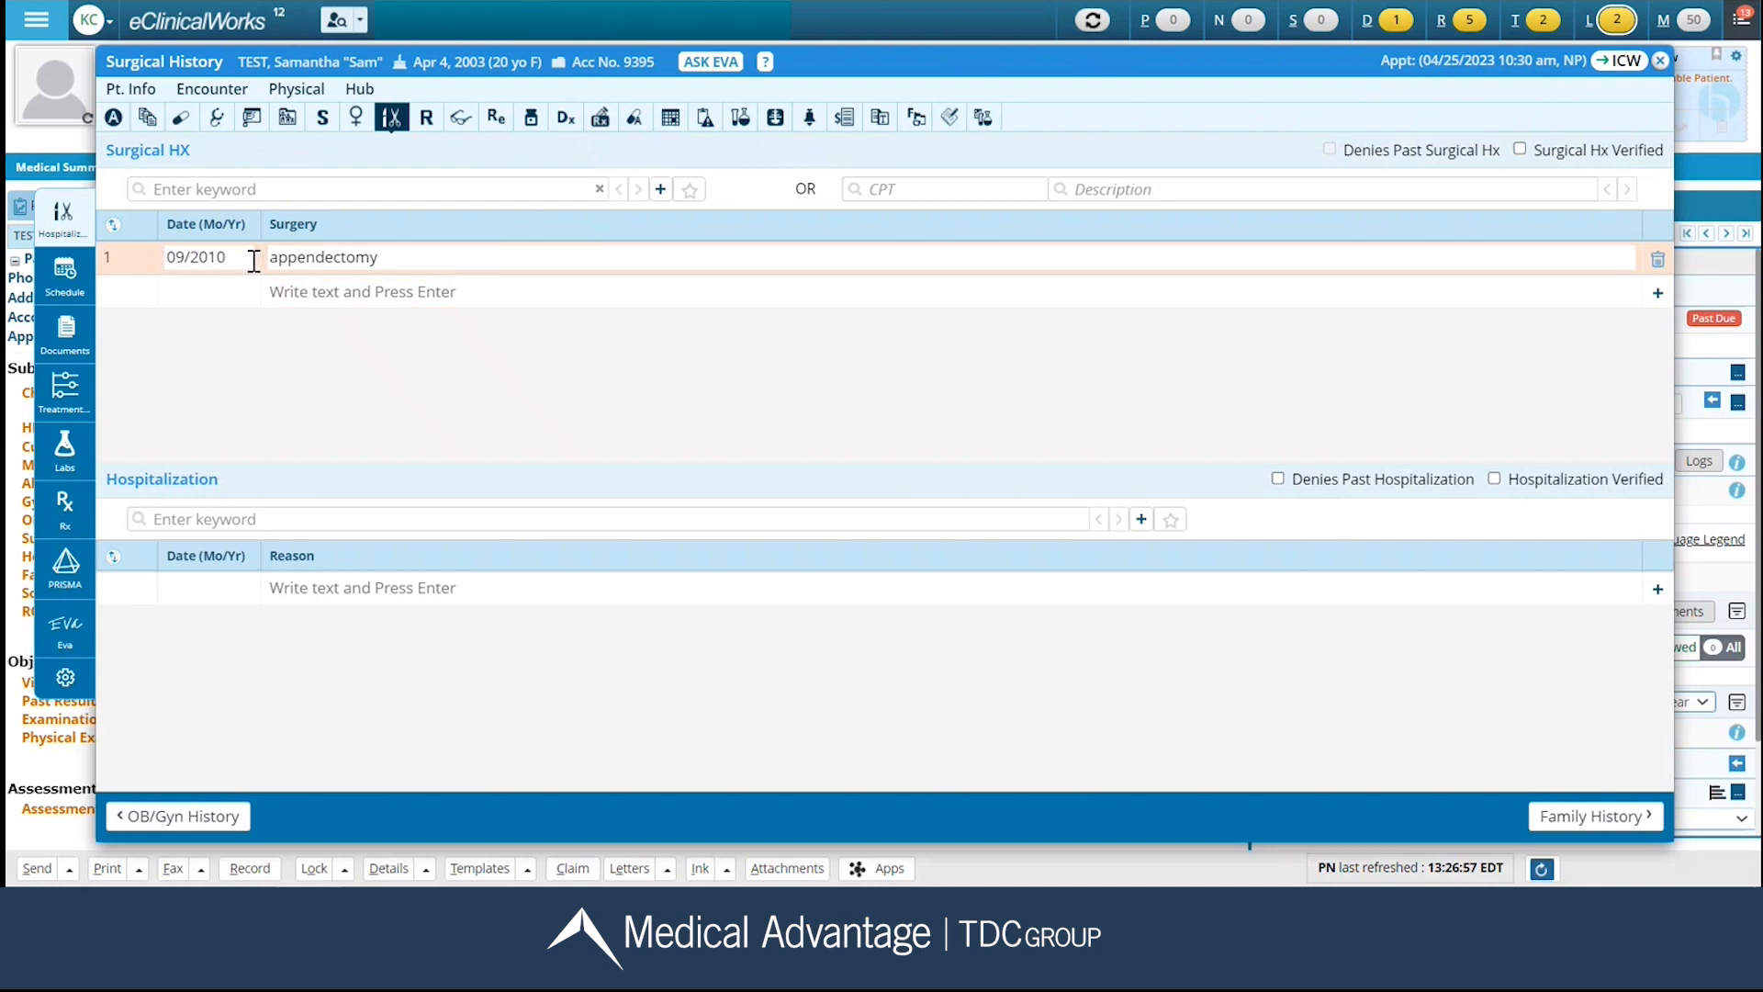
Mark the surgical history as verified and past hospitalization as denied, and continue to Family History.
{"action": "left_click", "coordinate": [1527, 147]}
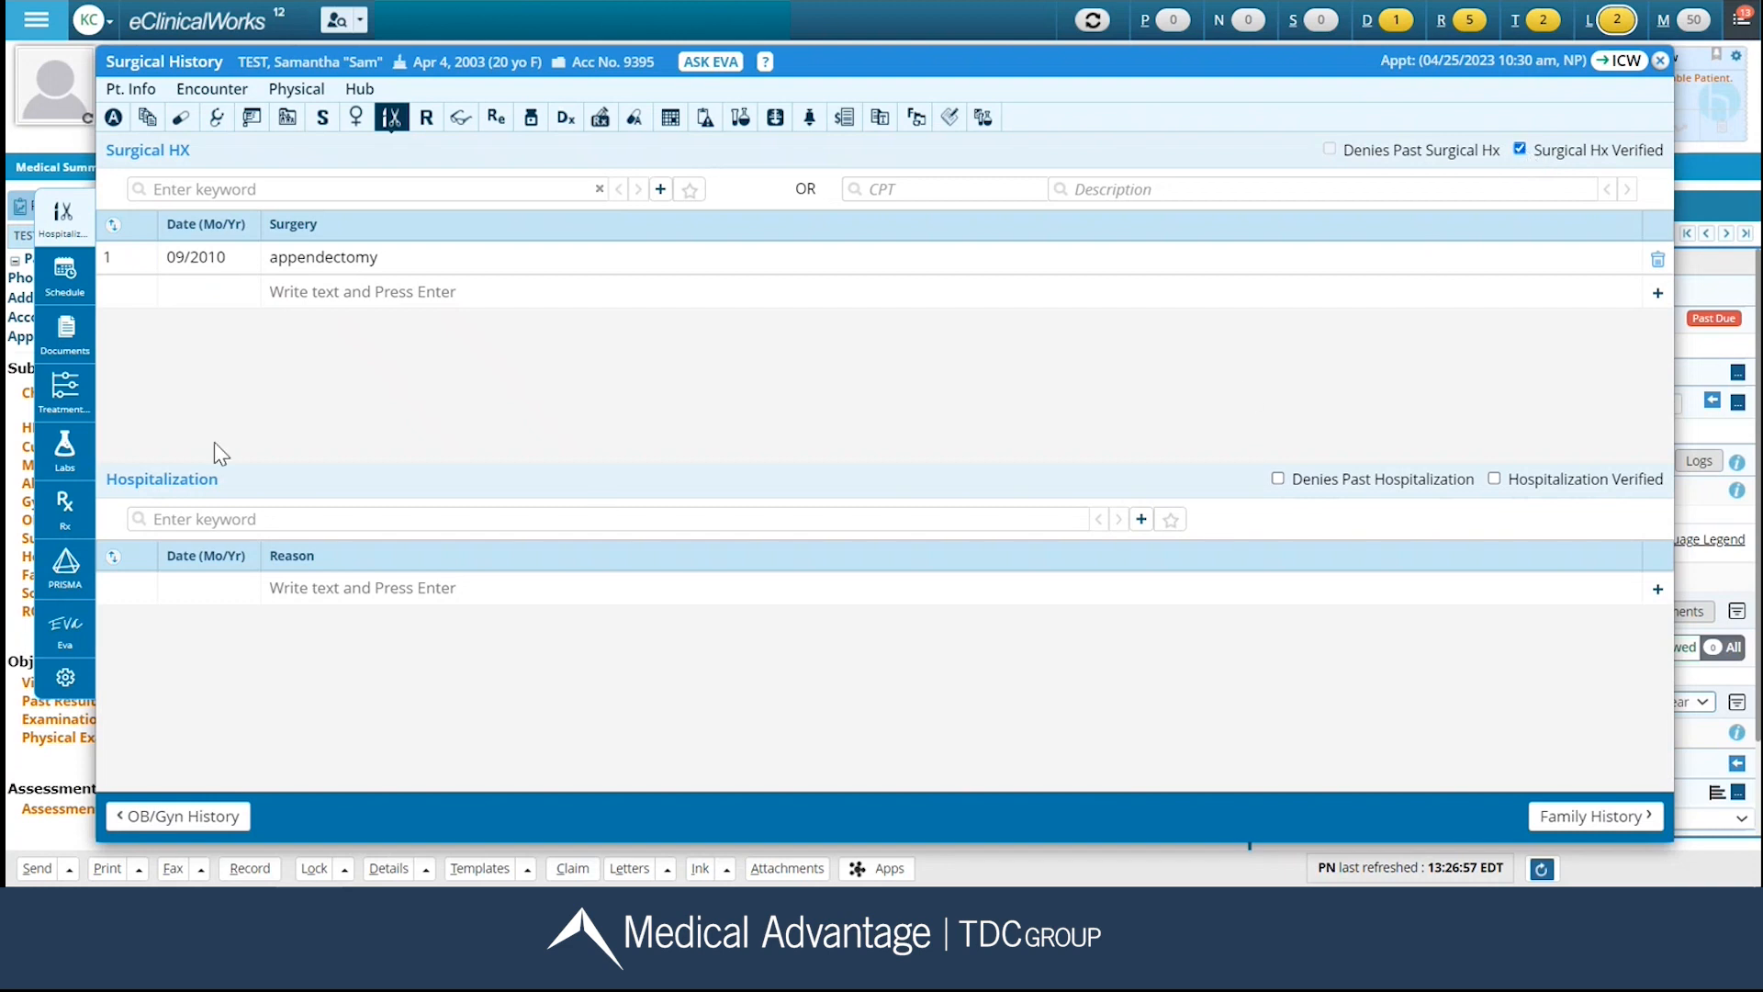
{"action": "left_click", "coordinate": [1284, 481]}
{"action": "left_click", "coordinate": [1586, 826]}
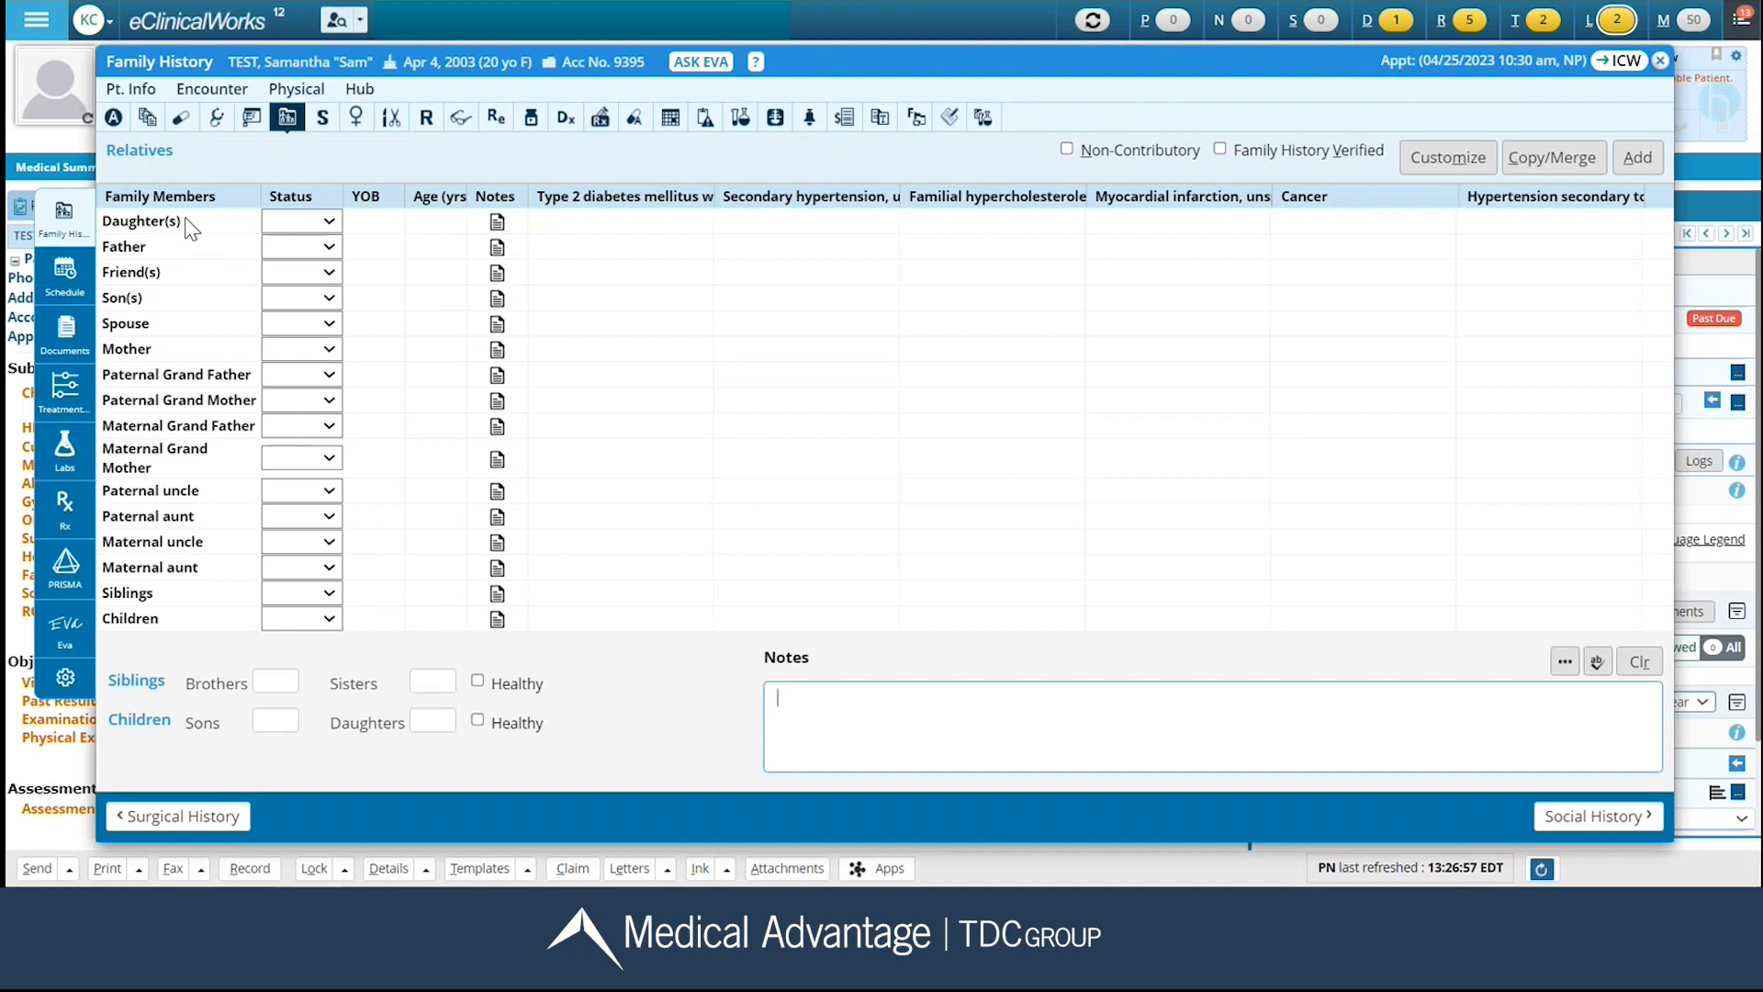
In Family History, record the father as alive, enter his year of birth, and set his type 2 diabetes diagnosis year to 1980.
{"action": "left_click", "coordinate": [328, 248]}
{"action": "left_click", "coordinate": [310, 292]}
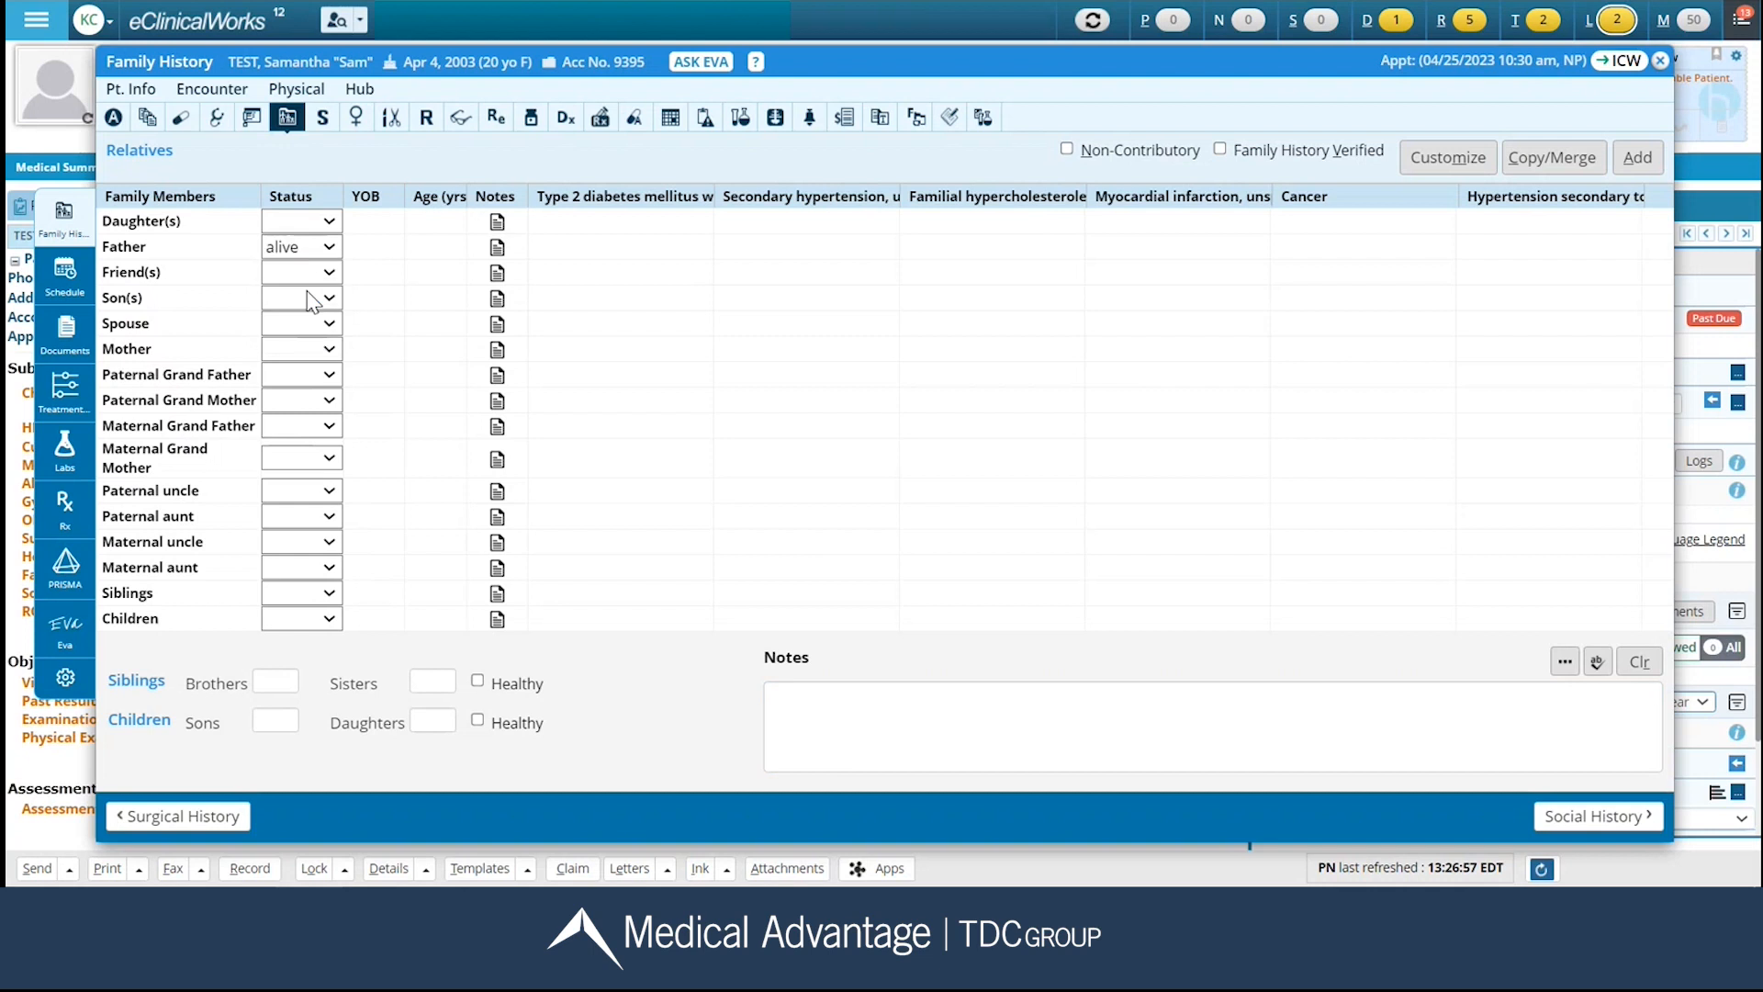
{"action": "left_click", "coordinate": [379, 248]}
{"action": "type", "text": "1066"}
{"action": "left_click", "coordinate": [441, 248]}
{"action": "double_click", "coordinate": [390, 246]}
{"action": "key", "text": "BackSpace"}
{"action": "type", "text": "1966"}
{"action": "left_click", "coordinate": [457, 263]}
{"action": "mouse_move", "coordinate": [640, 258]}
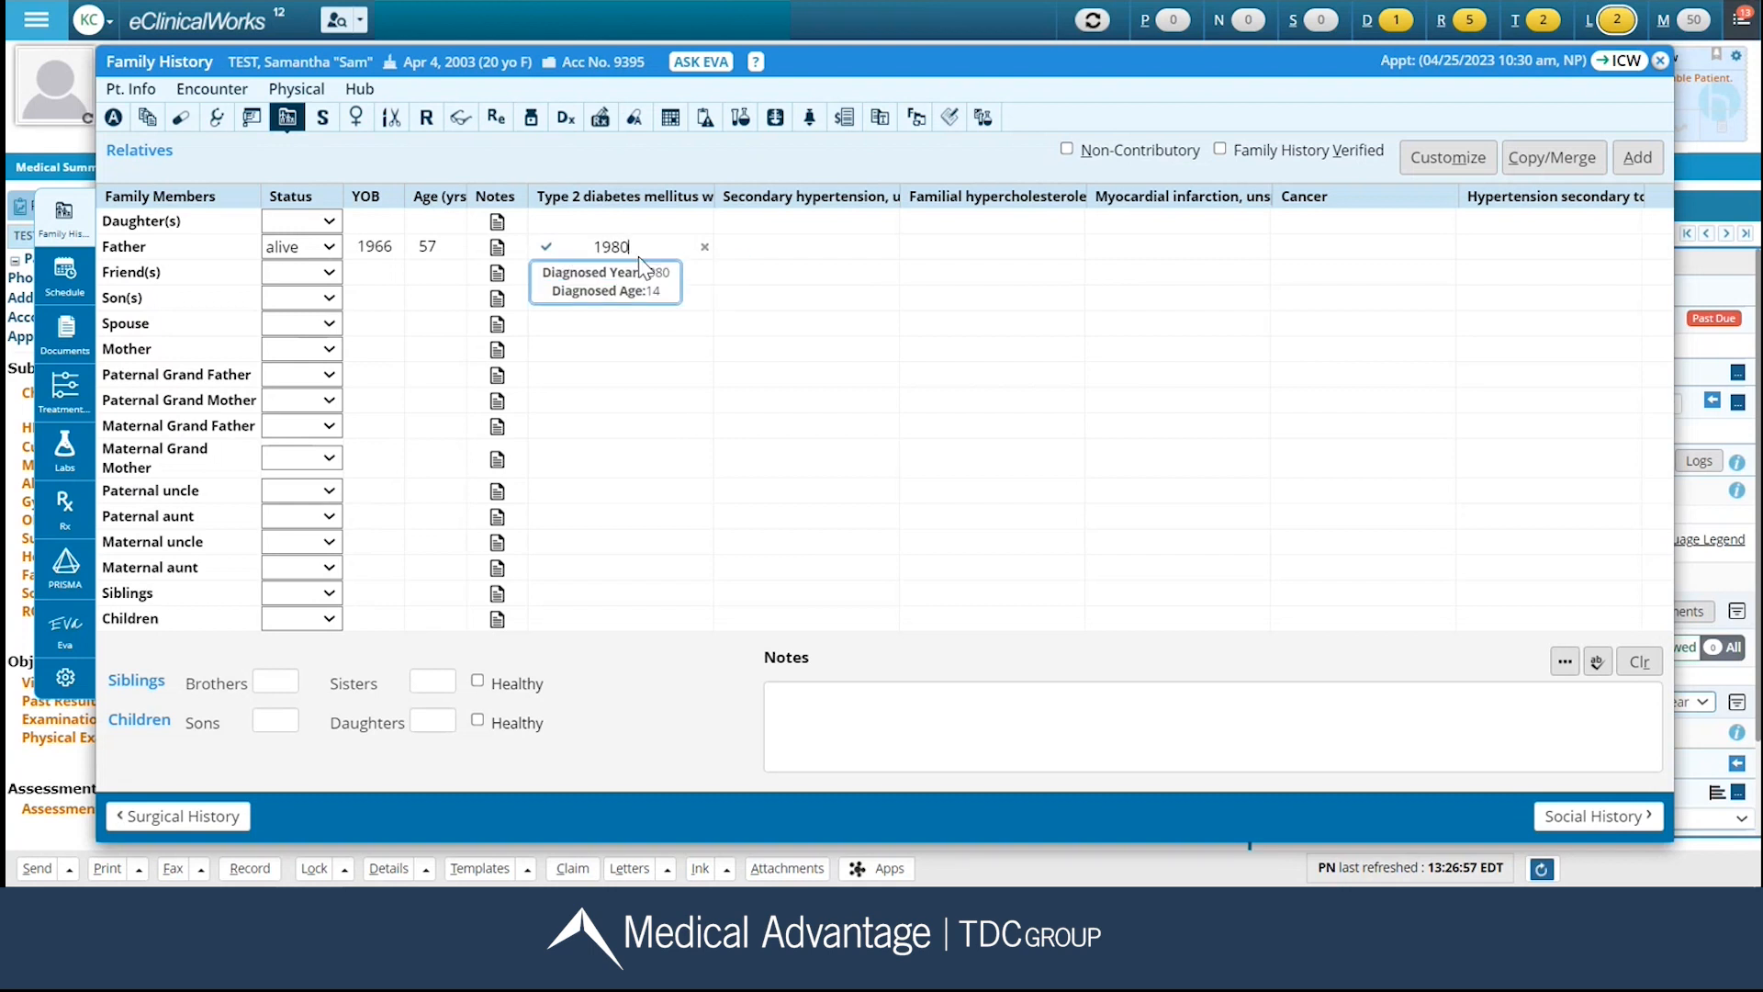
{"action": "left_click", "coordinate": [638, 253]}
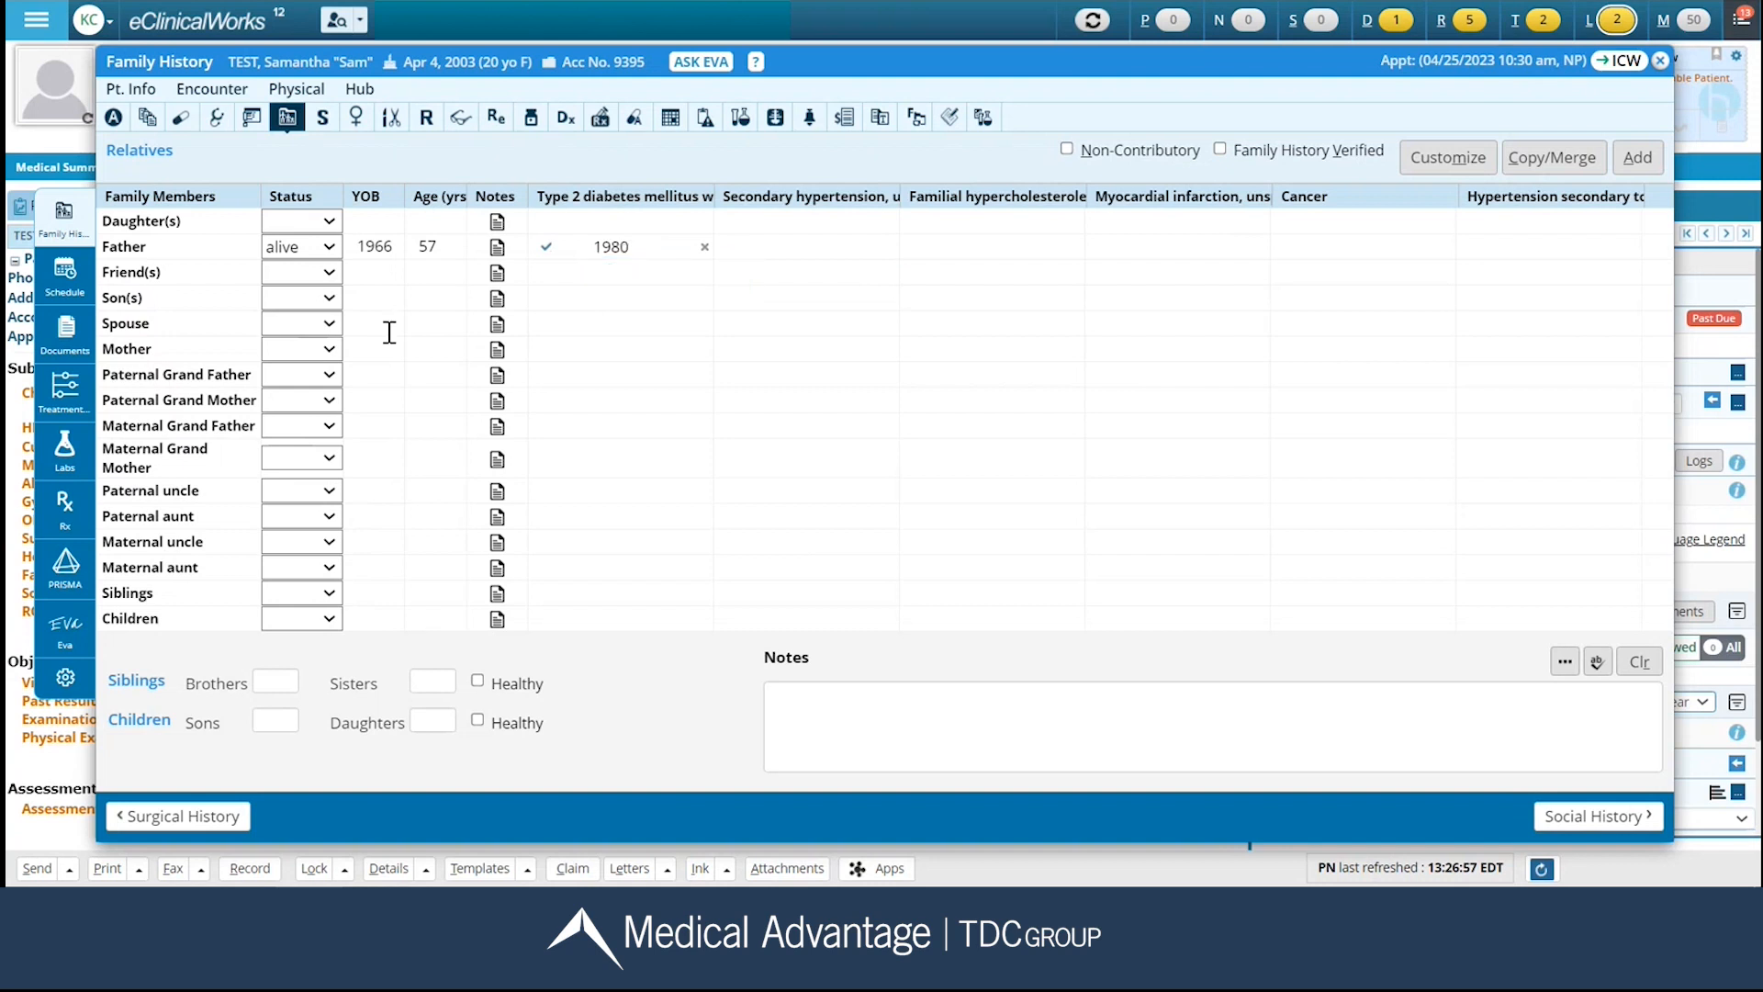
Record the mother as alive, enter her year of birth, and add the keyword anxiety to her notes.
{"action": "left_click", "coordinate": [328, 351]}
{"action": "left_click", "coordinate": [334, 393]}
{"action": "left_click", "coordinate": [386, 349]}
{"action": "type", "text": "1980"}
{"action": "left_click", "coordinate": [500, 354]}
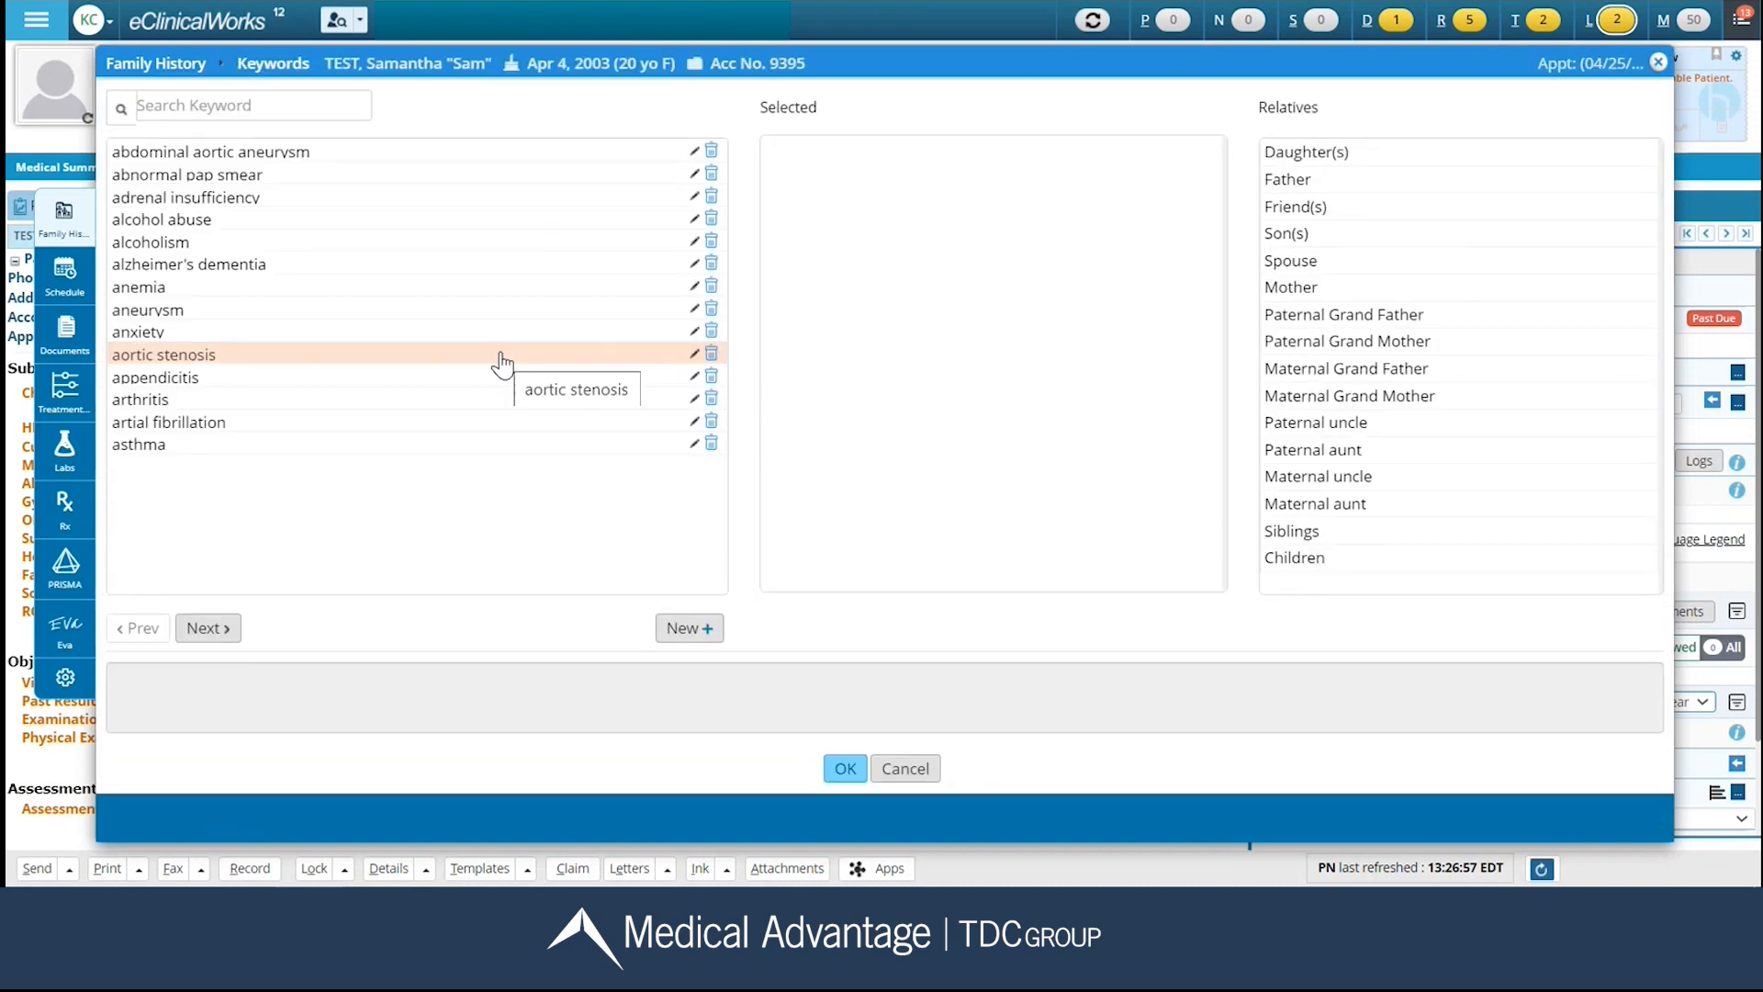
{"action": "left_click", "coordinate": [461, 332]}
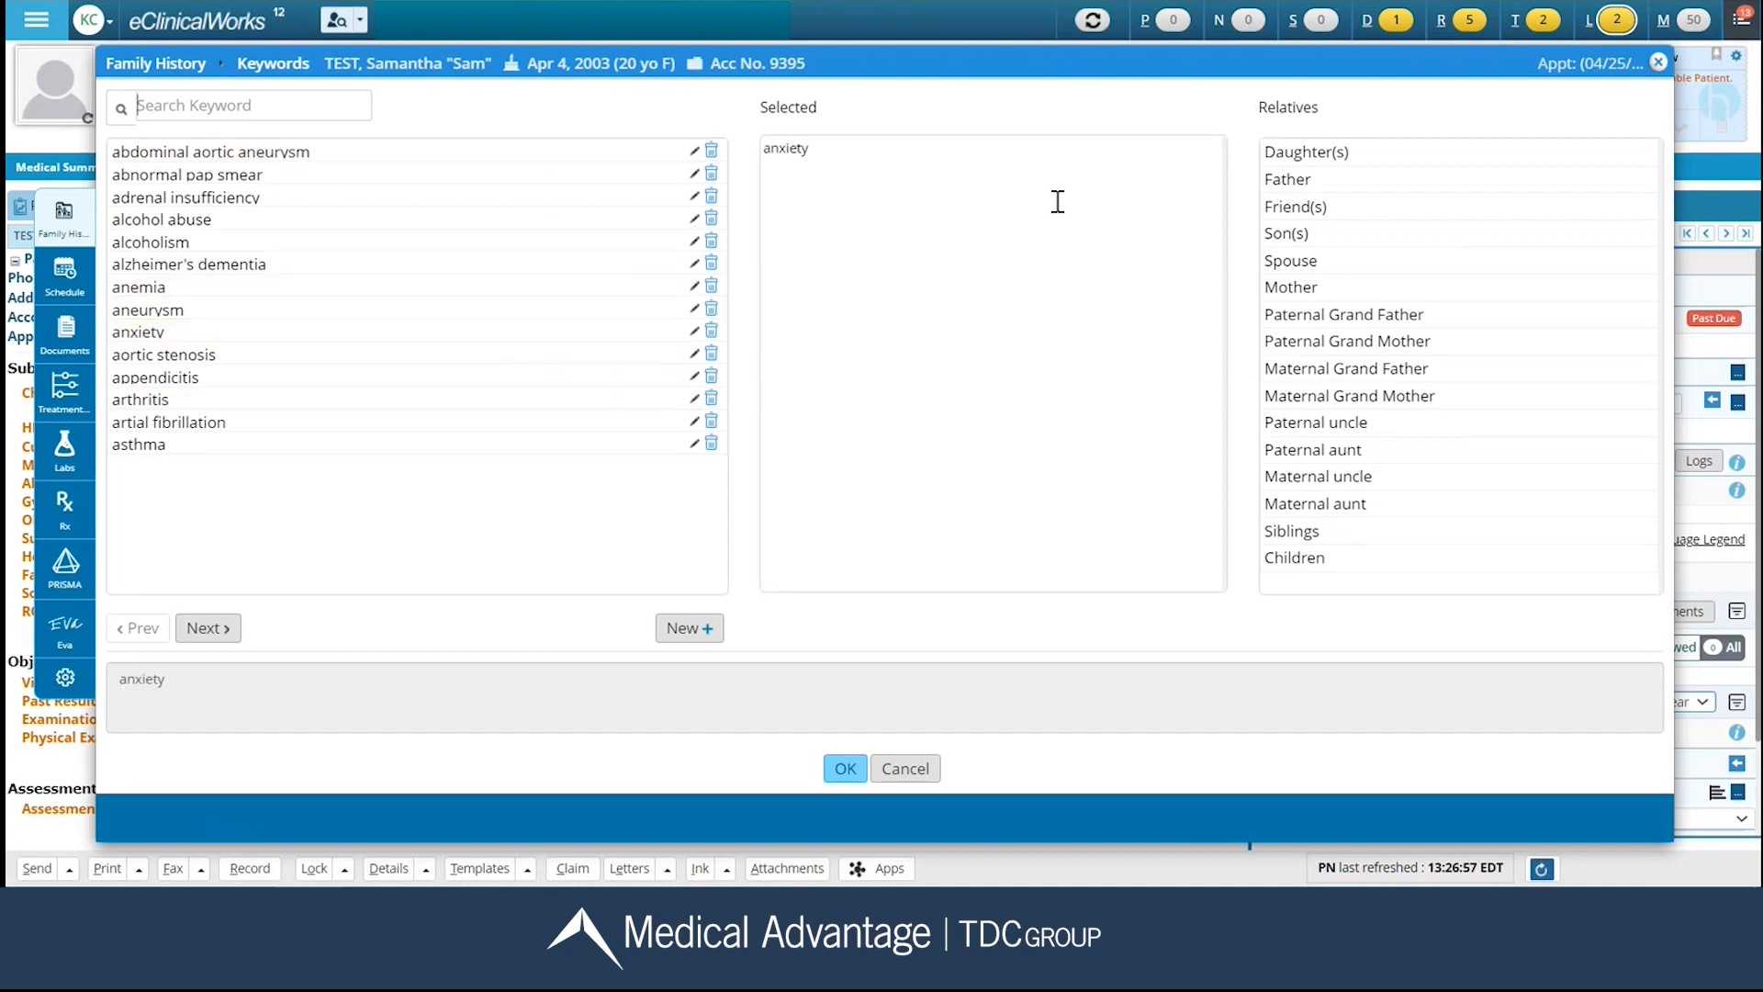
{"action": "left_click", "coordinate": [980, 183]}
{"action": "left_click", "coordinate": [852, 764]}
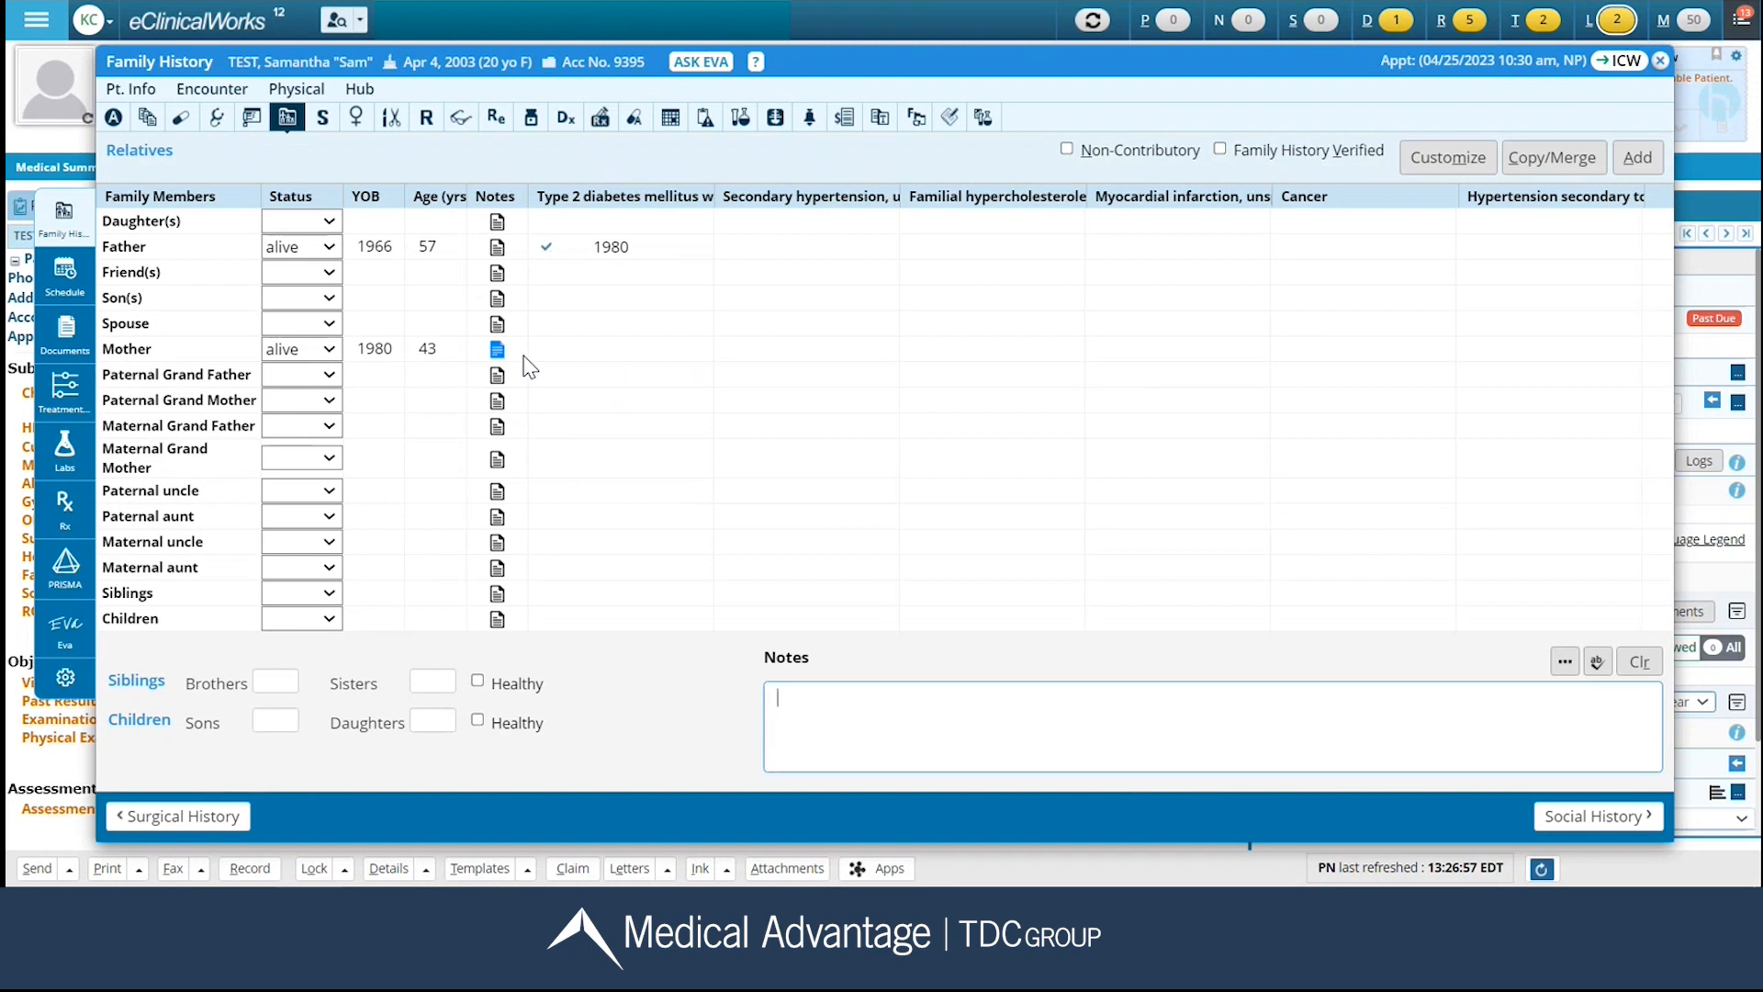
Insert the Axia keyword text about negative breast, colon, and ovarian cancers into the family history notes and mark Family History Verified.
{"action": "mouse_move", "coordinate": [502, 360]}
{"action": "left_click", "coordinate": [1567, 665]}
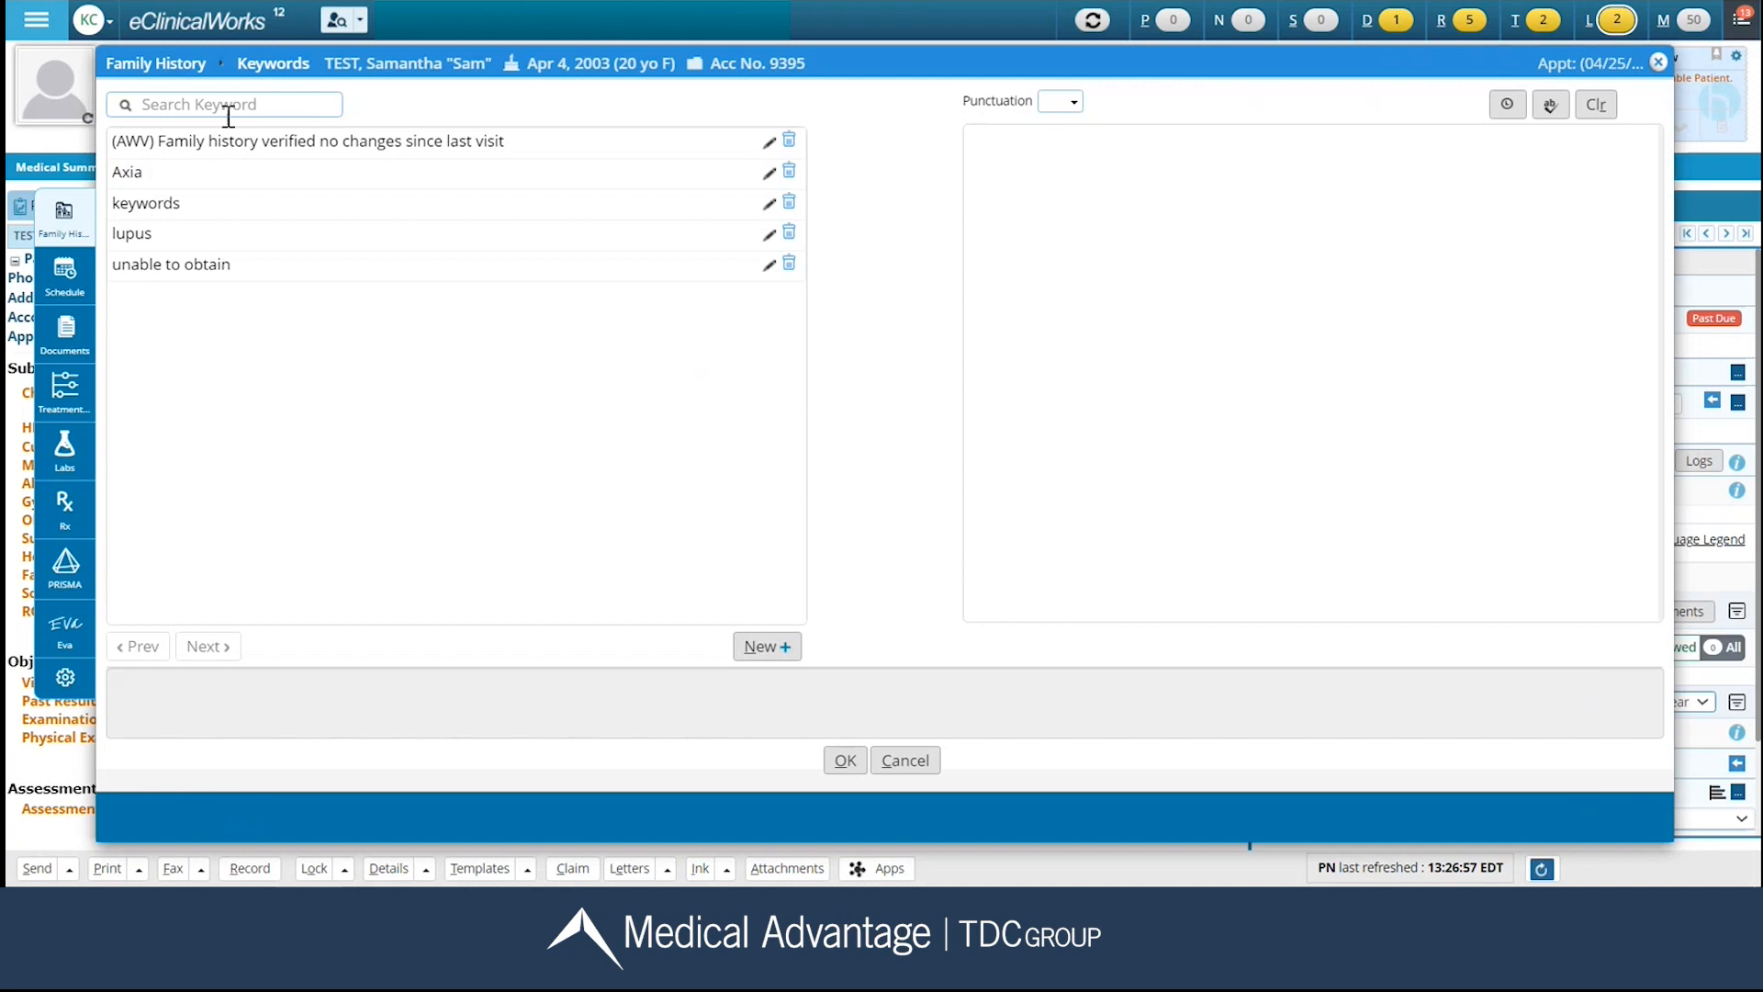
{"action": "left_click", "coordinate": [160, 178]}
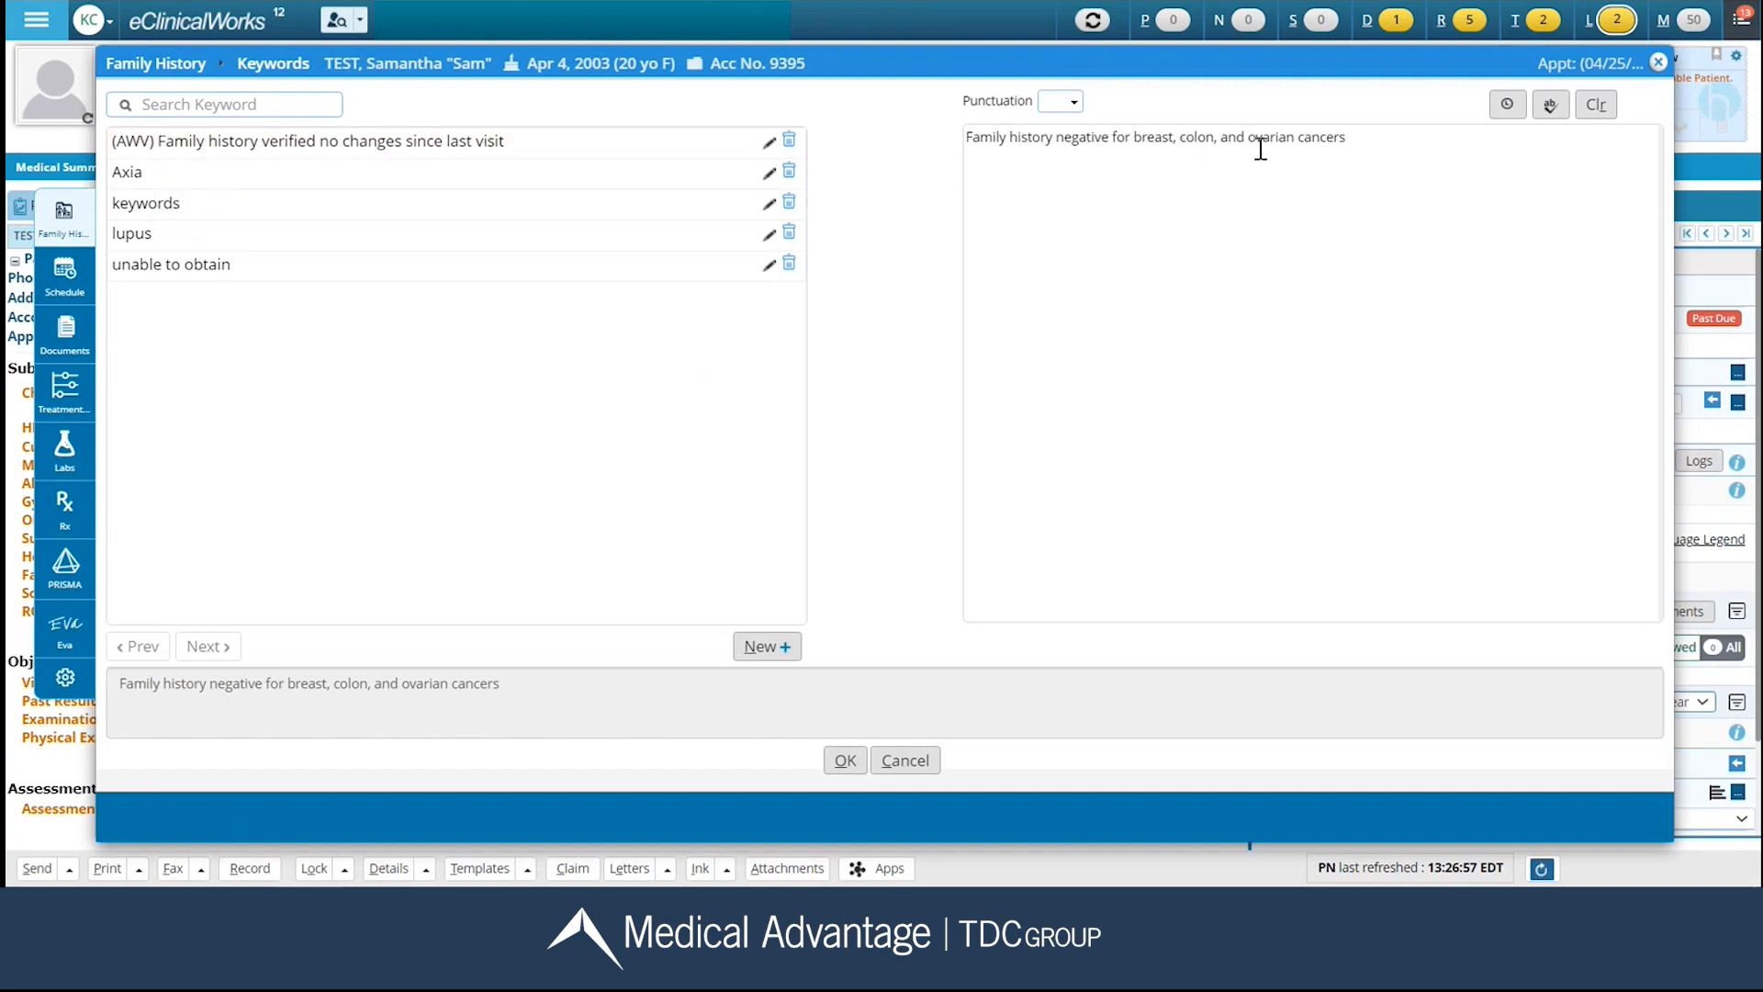
{"action": "left_click", "coordinate": [844, 764]}
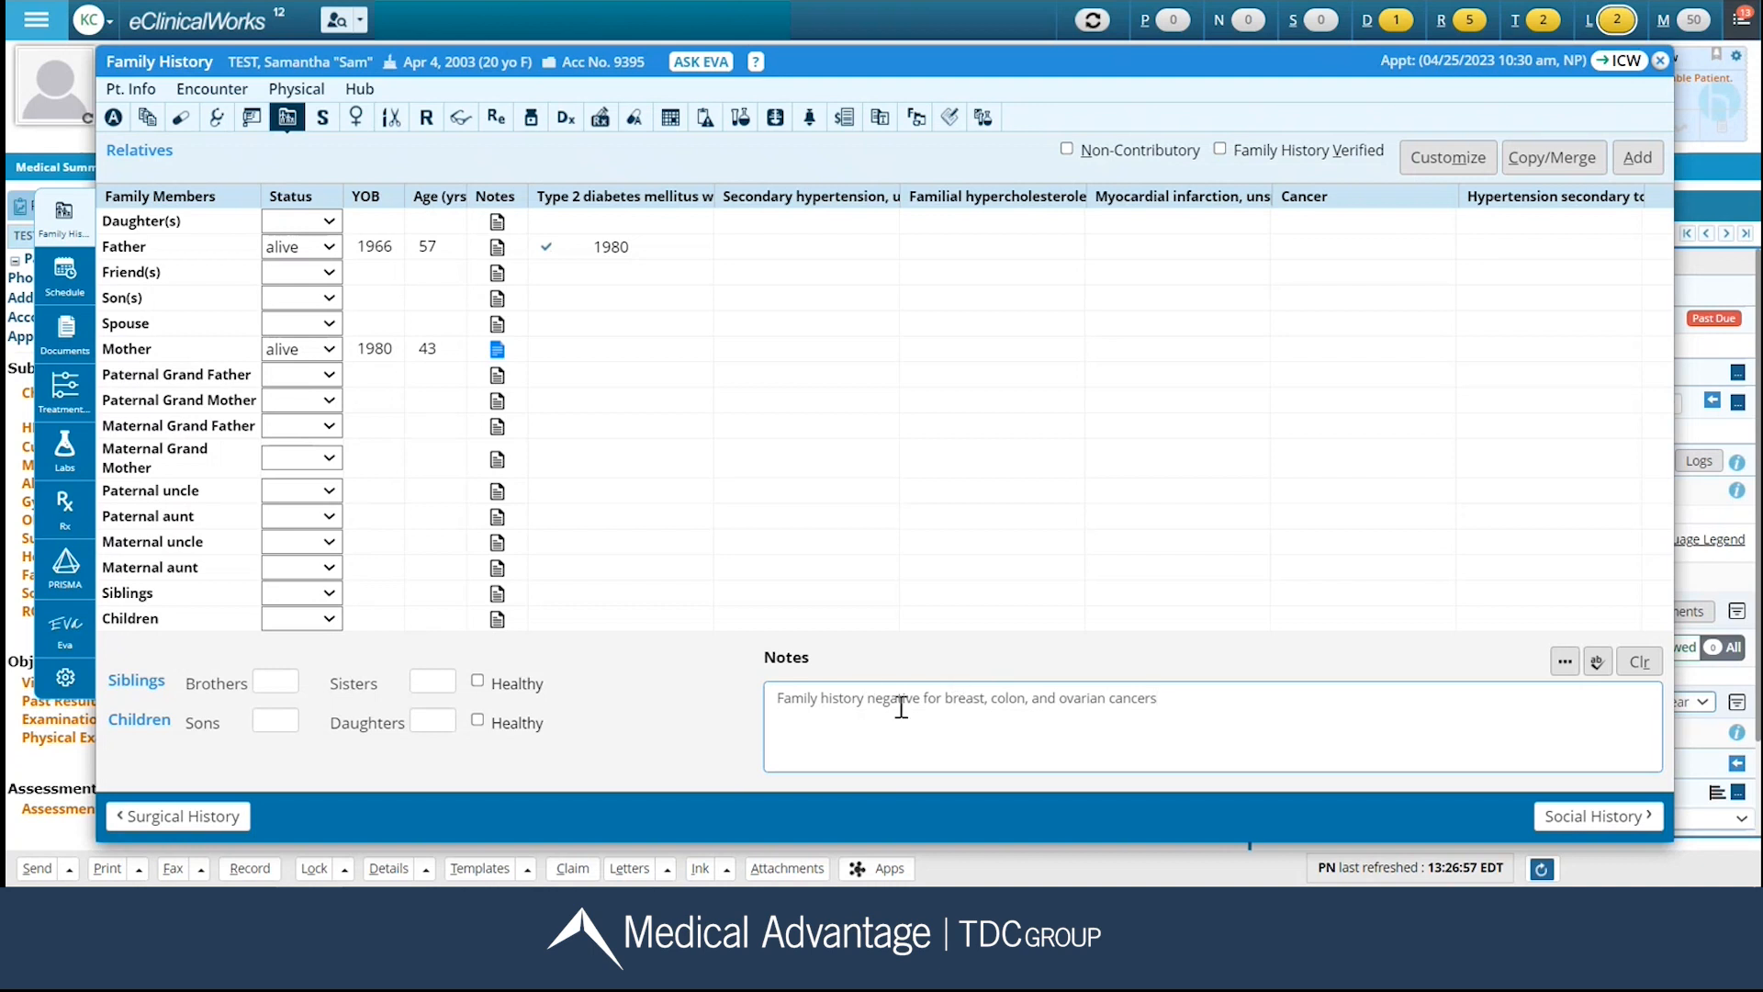
{"action": "left_click", "coordinate": [1220, 151]}
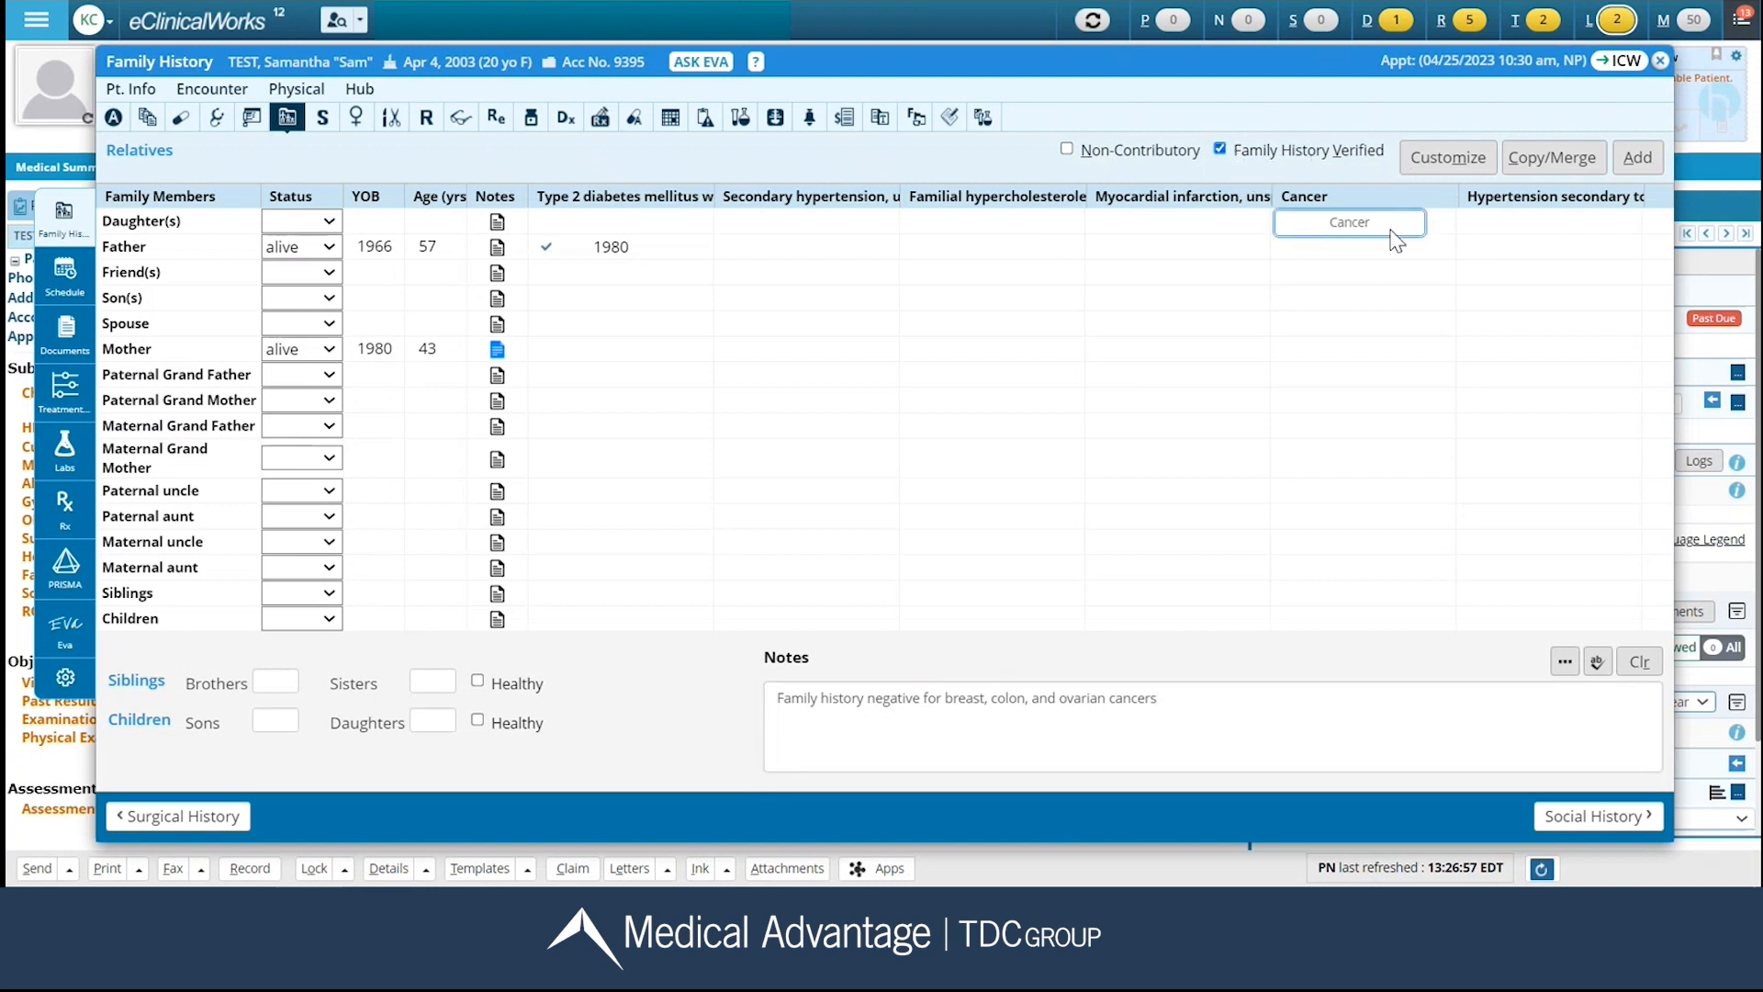
In Social History, fill in the Tobacco Use/Smoking form with "never smoker" and "Current non-smoker", and save it.
{"action": "left_click", "coordinate": [1580, 820]}
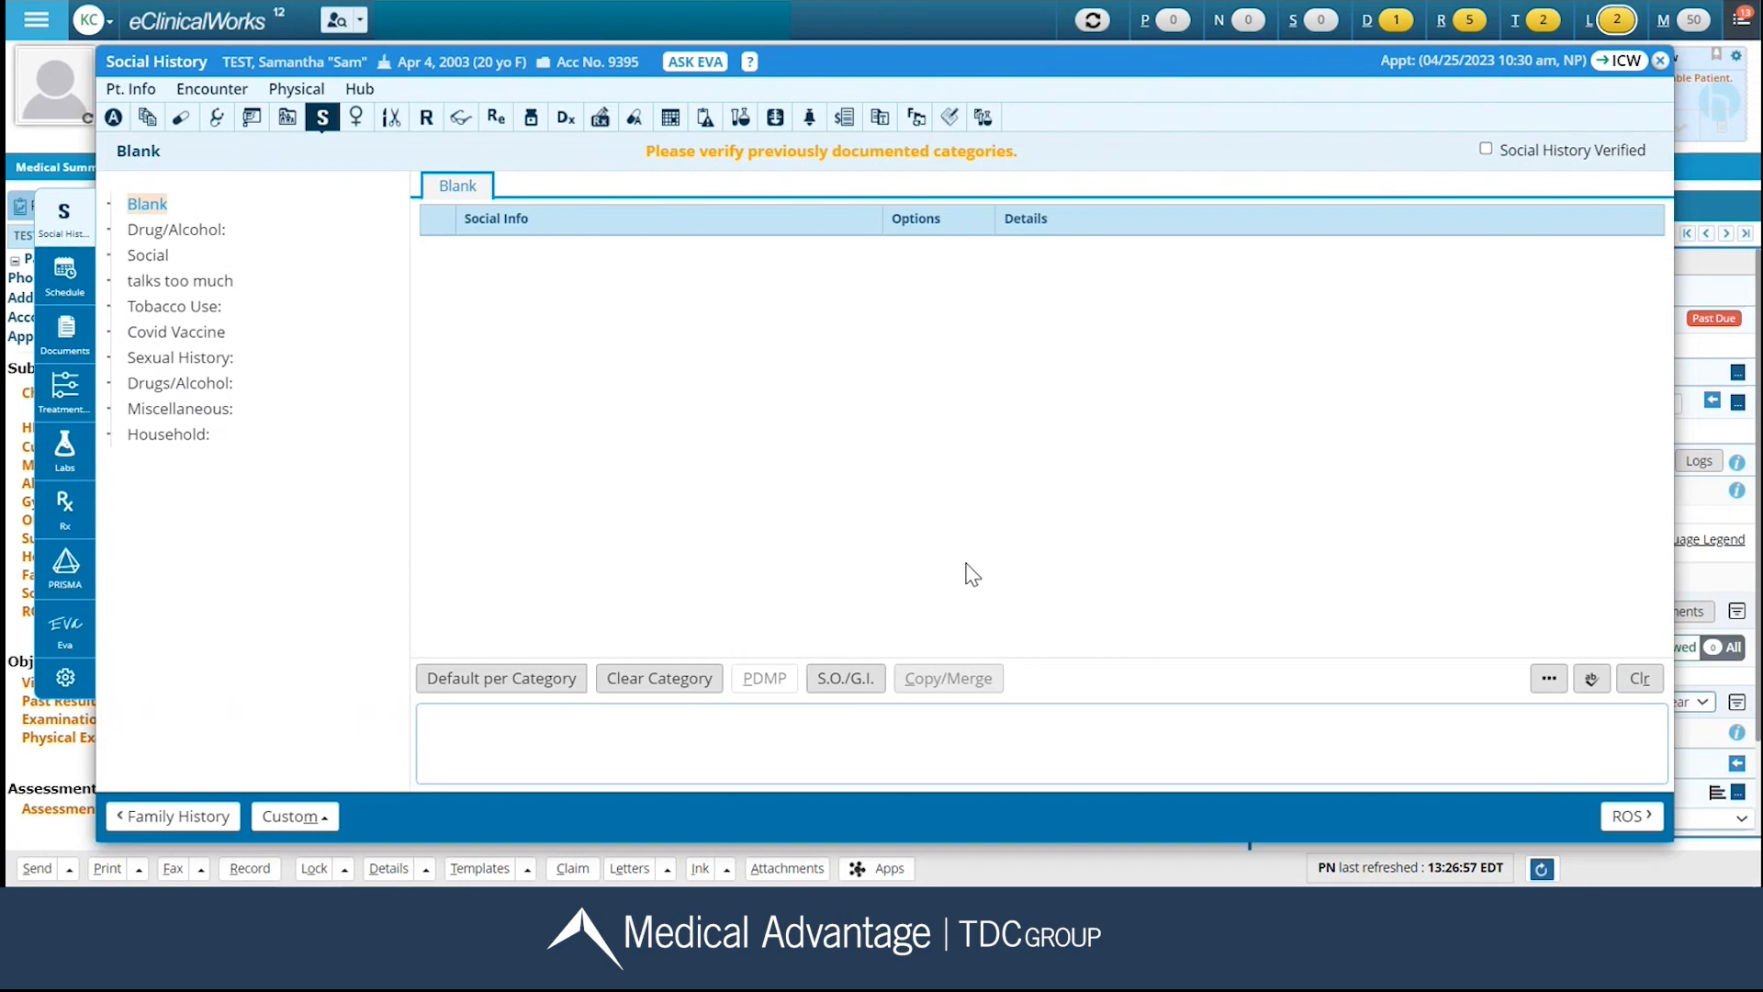
{"action": "left_click", "coordinate": [193, 231]}
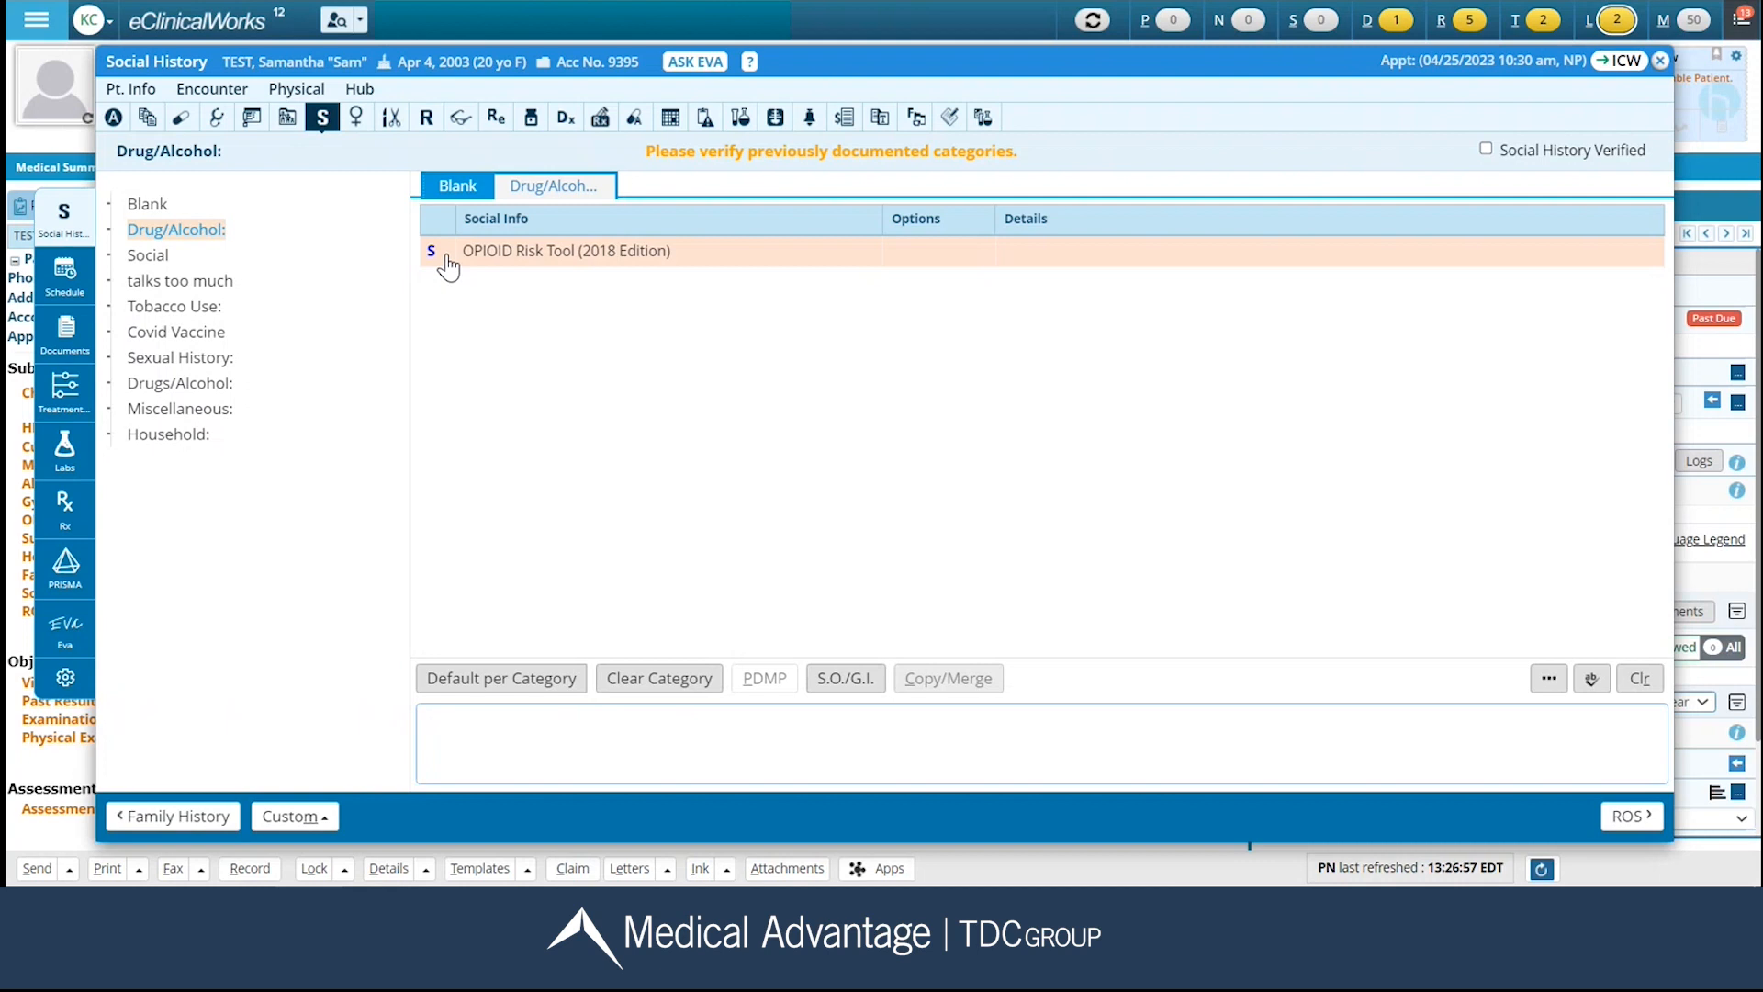
{"action": "left_click", "coordinate": [182, 311]}
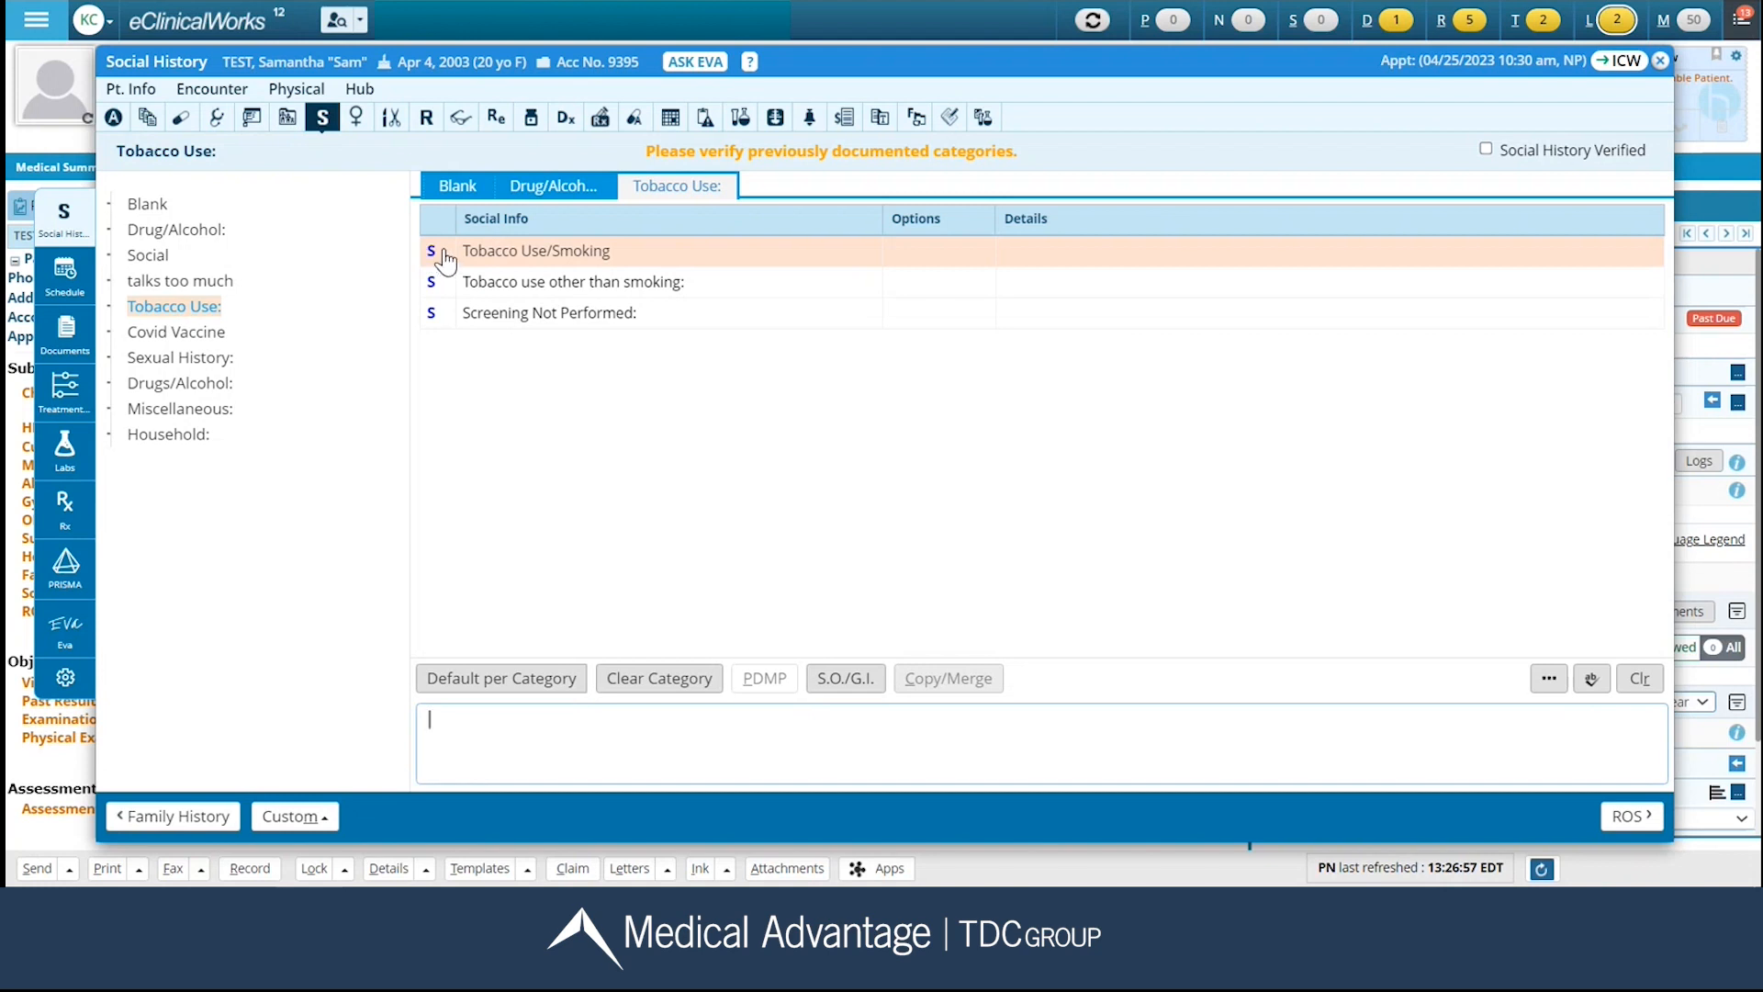
{"action": "left_click", "coordinate": [1060, 262]}
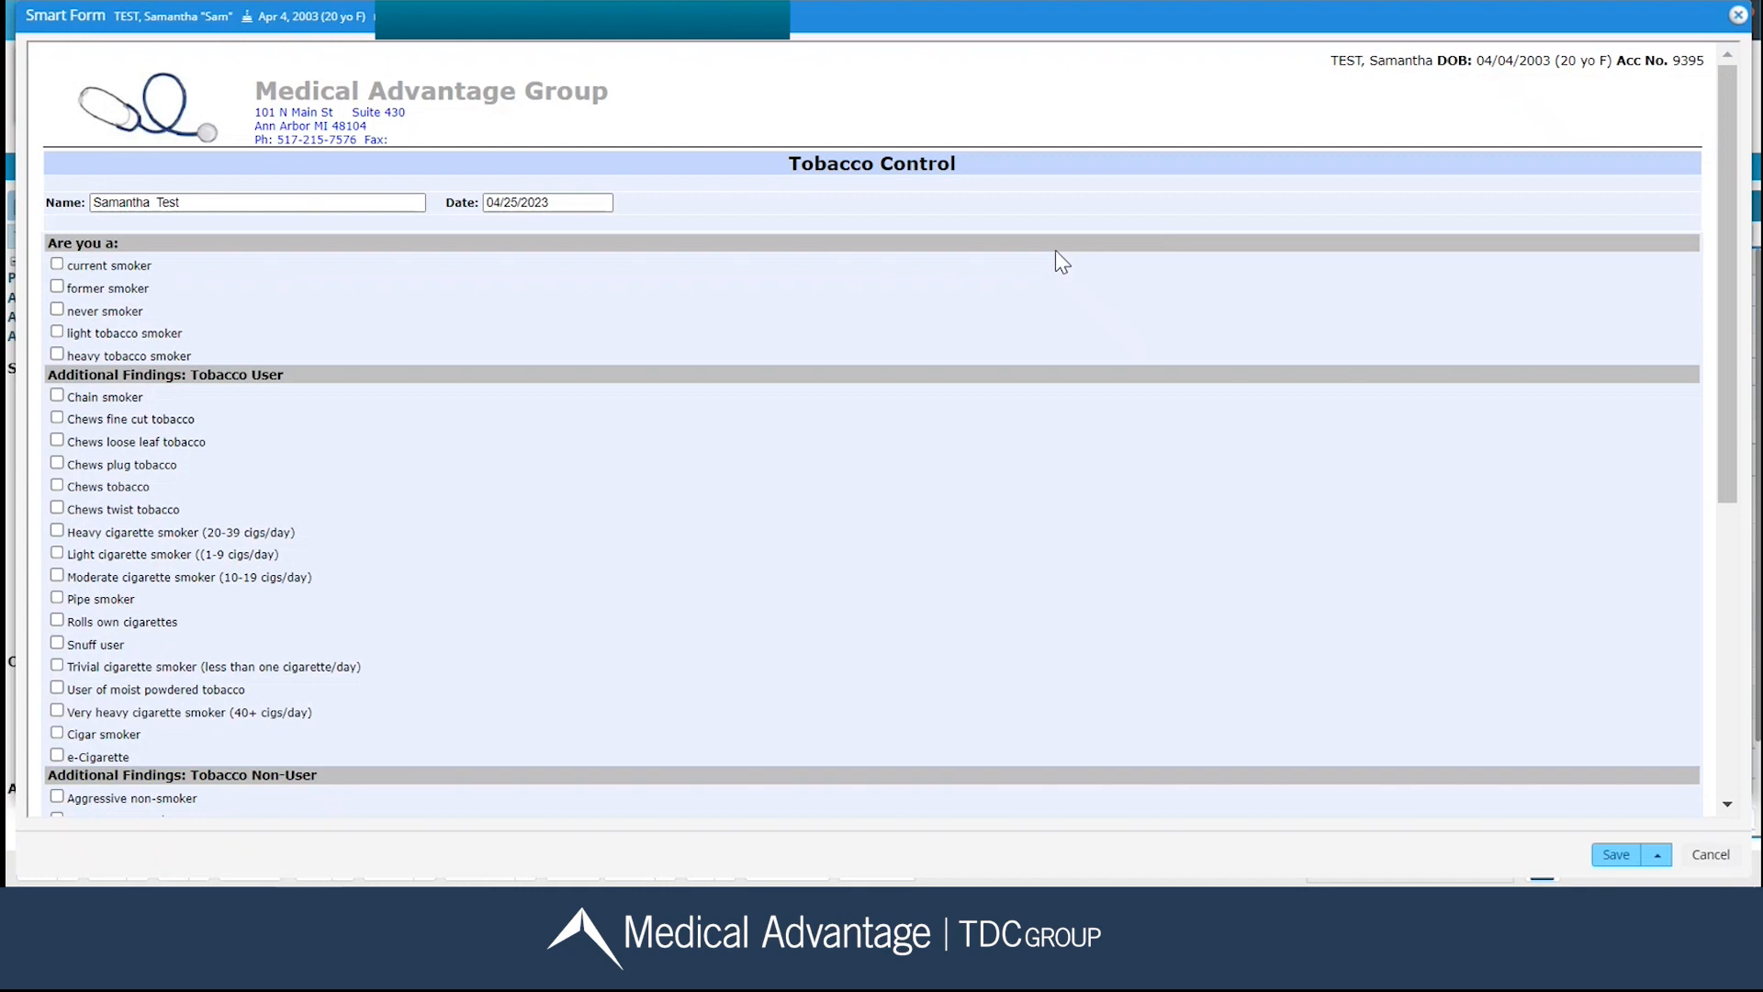
{"action": "left_click", "coordinate": [57, 311]}
{"action": "scroll", "coordinate": [74, 349], "scroll_direction": "down", "scroll_amount": 4}
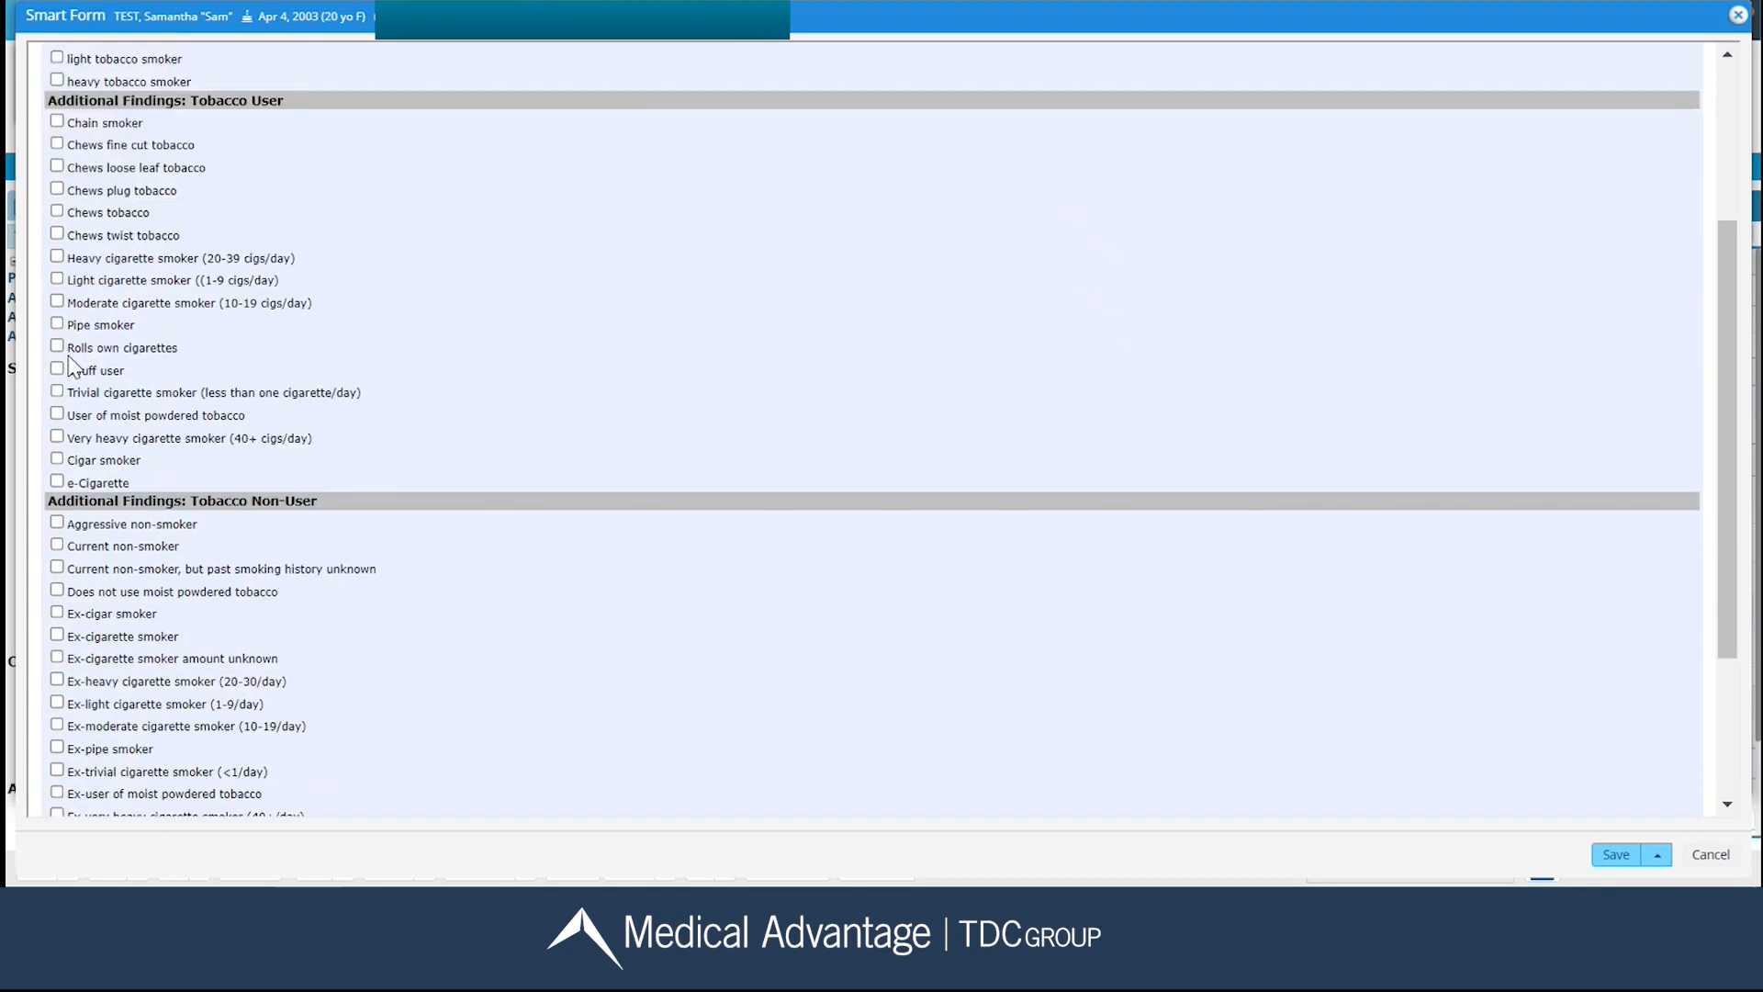
{"action": "left_click", "coordinate": [57, 408]}
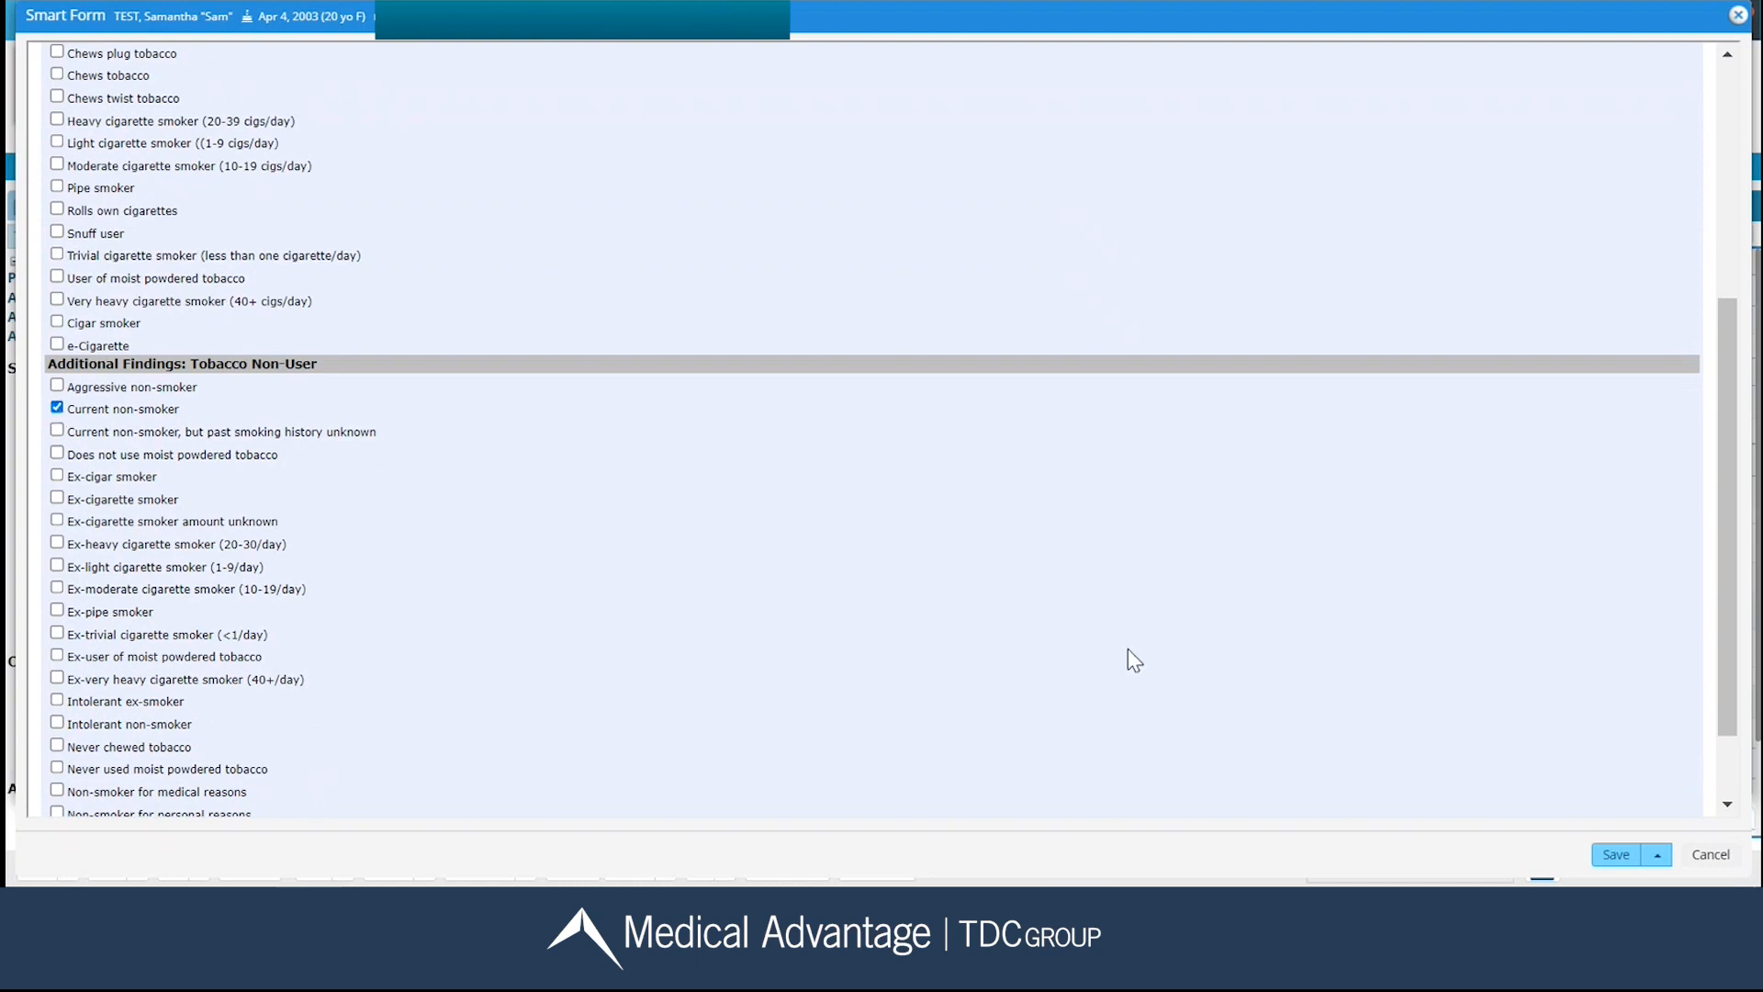
{"action": "left_click", "coordinate": [1610, 863]}
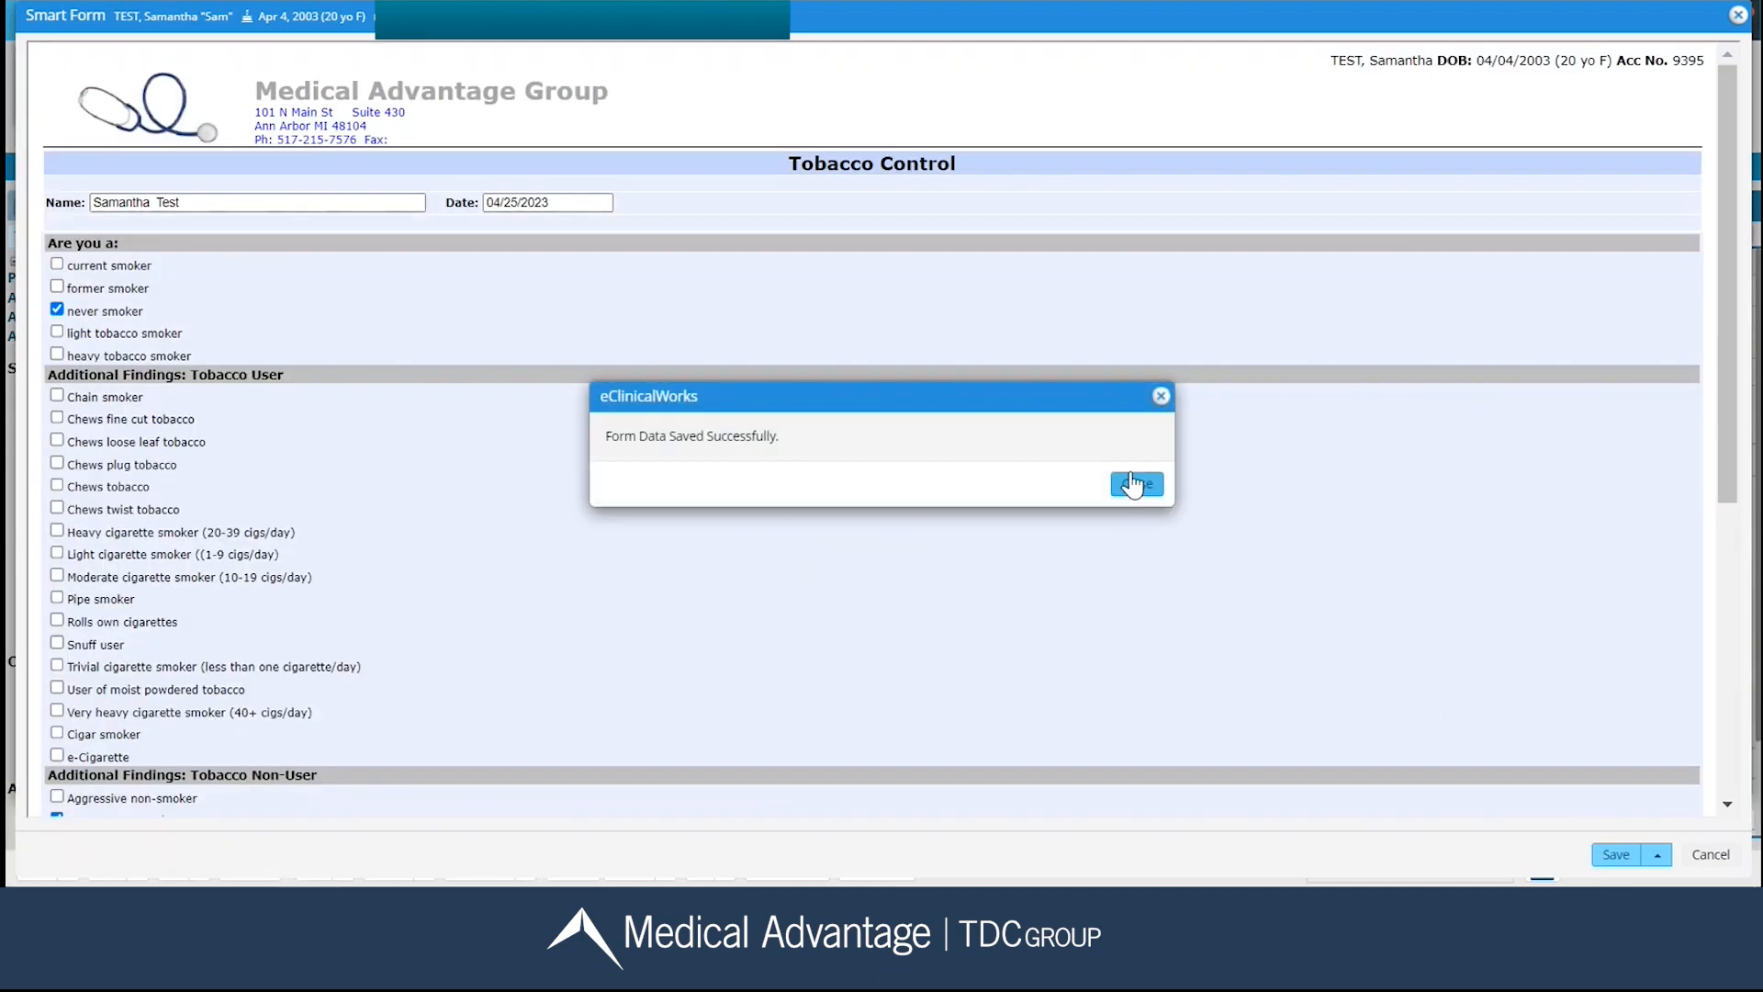
{"action": "left_click", "coordinate": [1135, 485]}
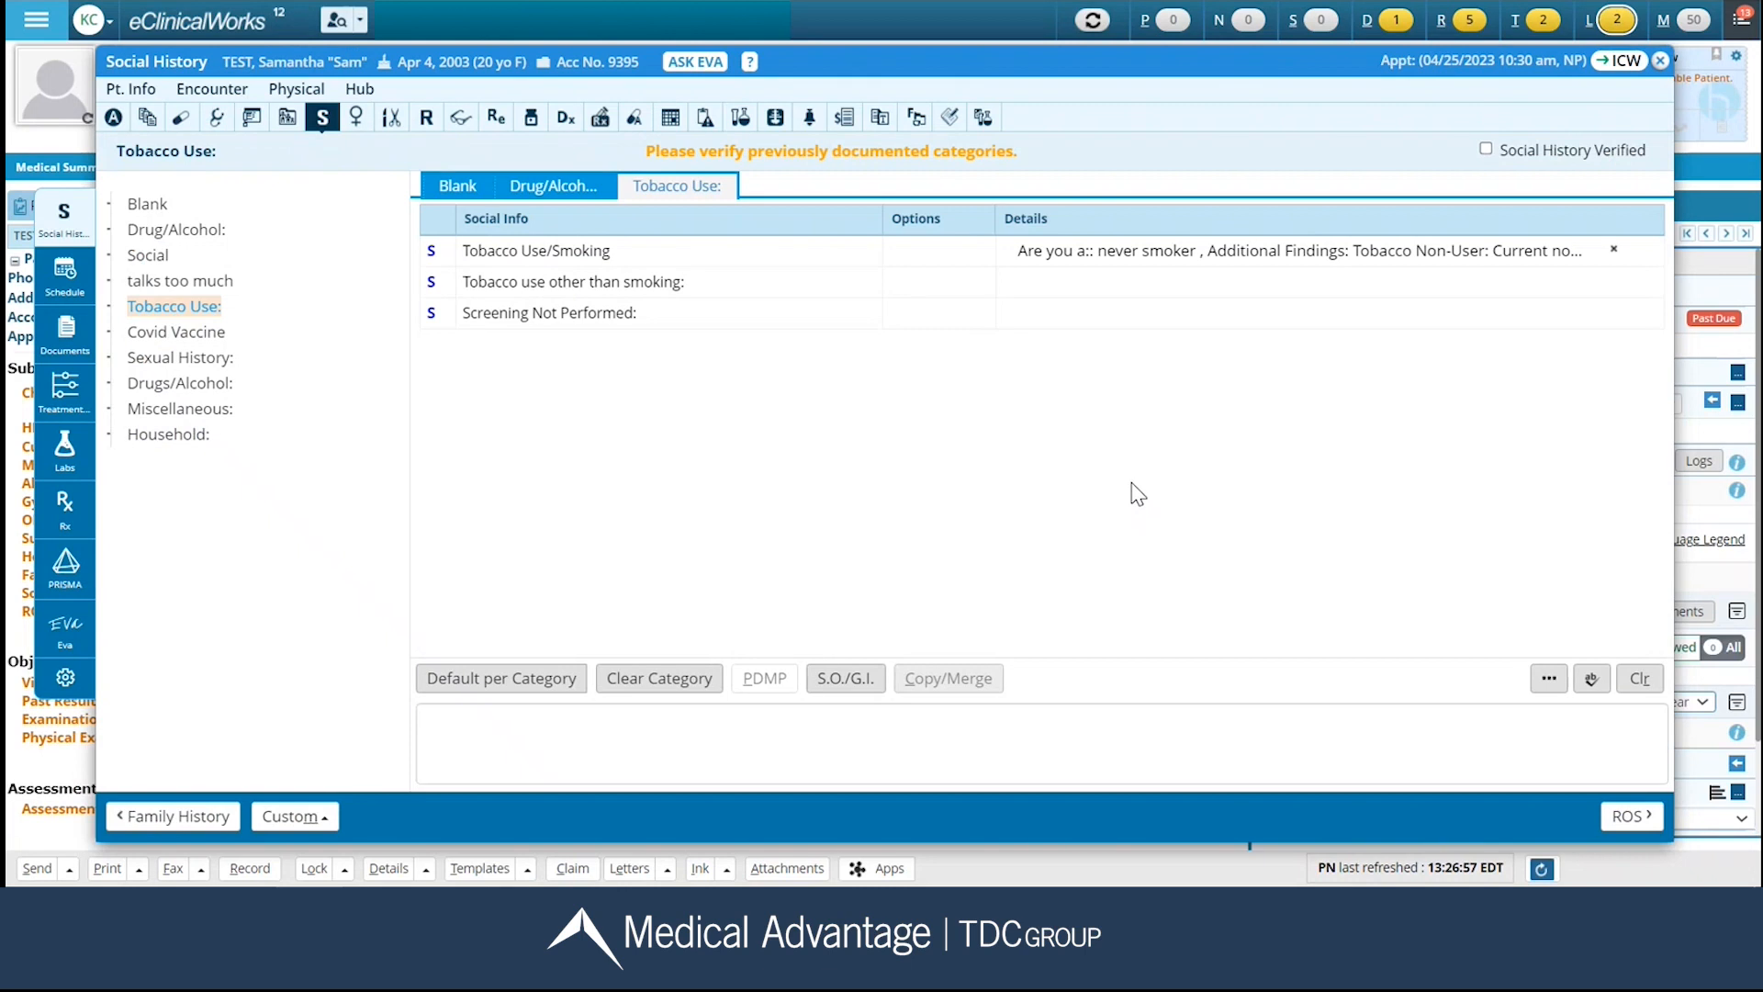
Under Drugs/Alcohol, answer No to non-medical drug use and mark Social History Verified.
{"action": "left_click", "coordinate": [181, 386]}
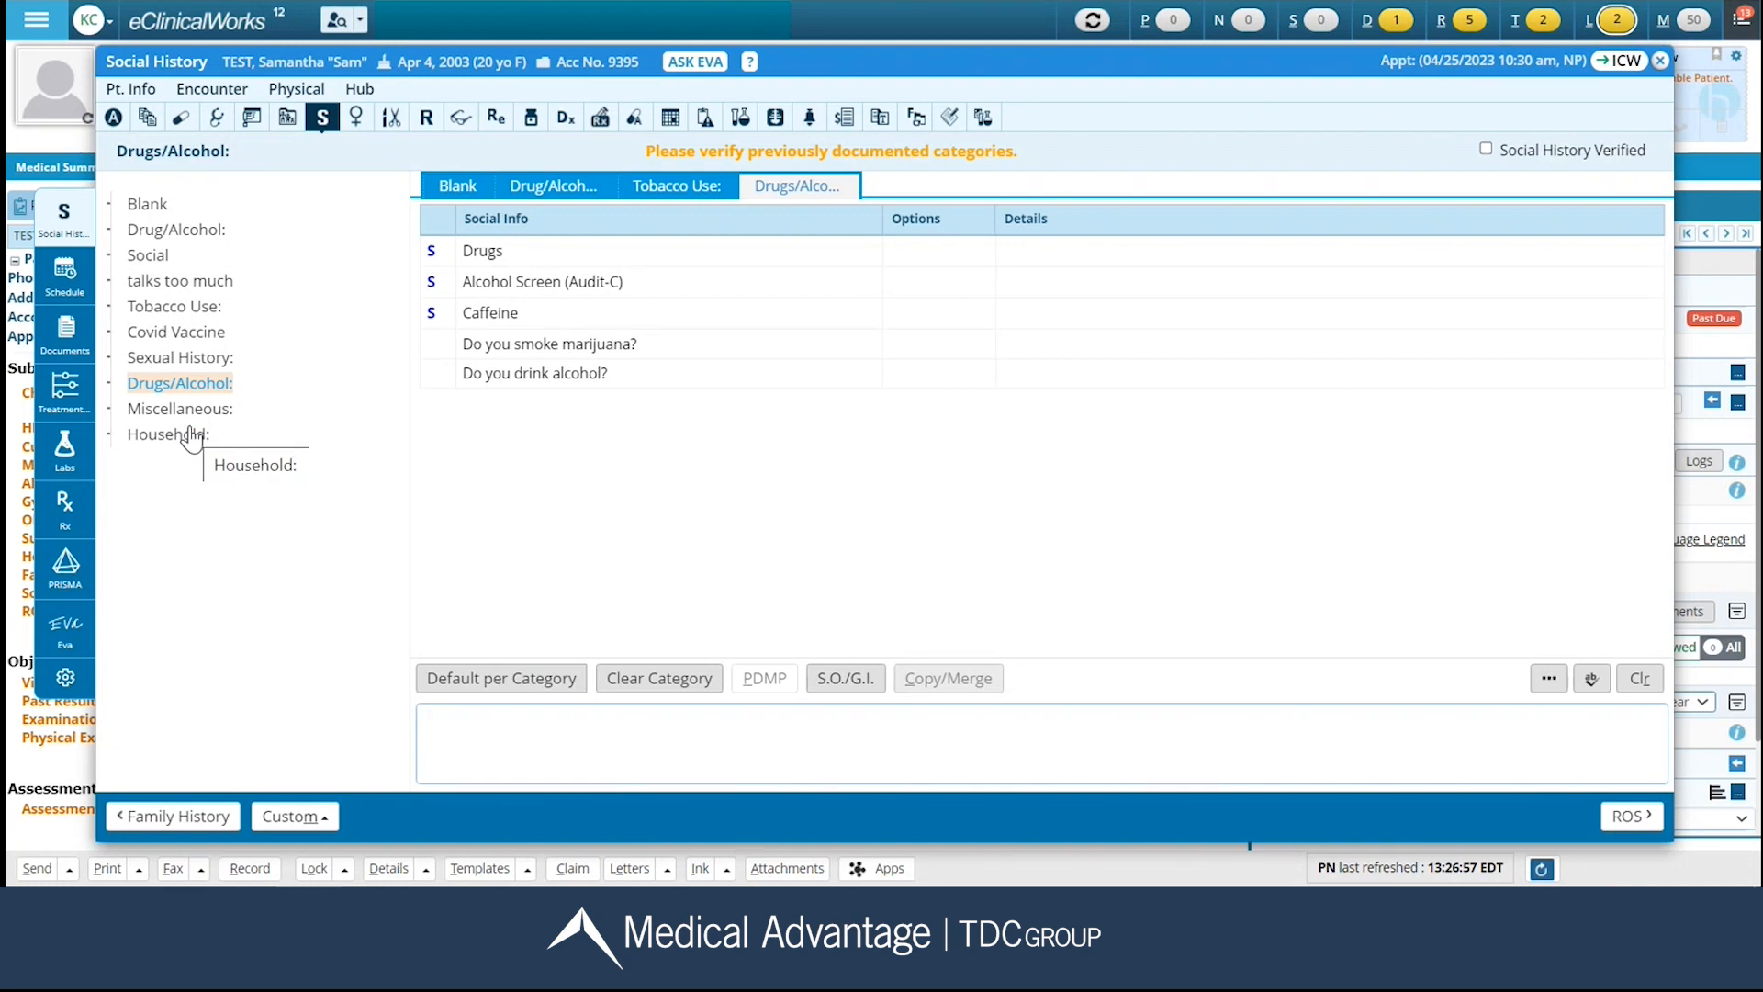
{"action": "left_click", "coordinate": [1066, 266]}
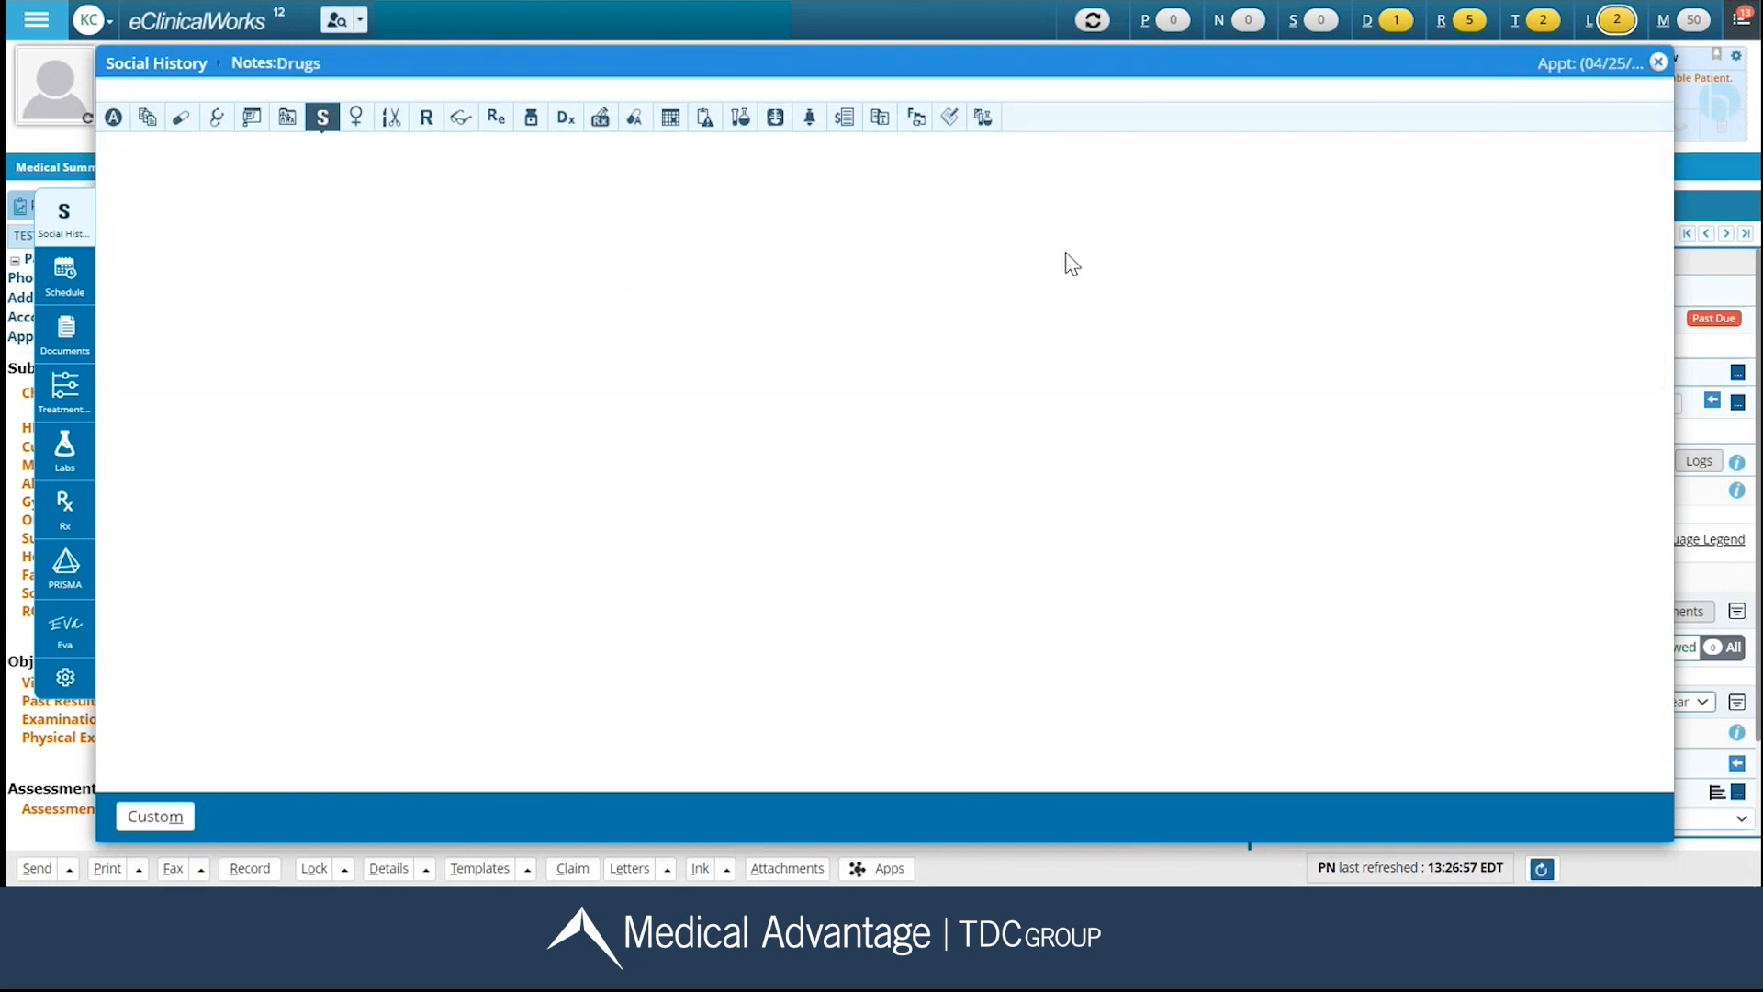
{"action": "left_click", "coordinate": [1130, 174]}
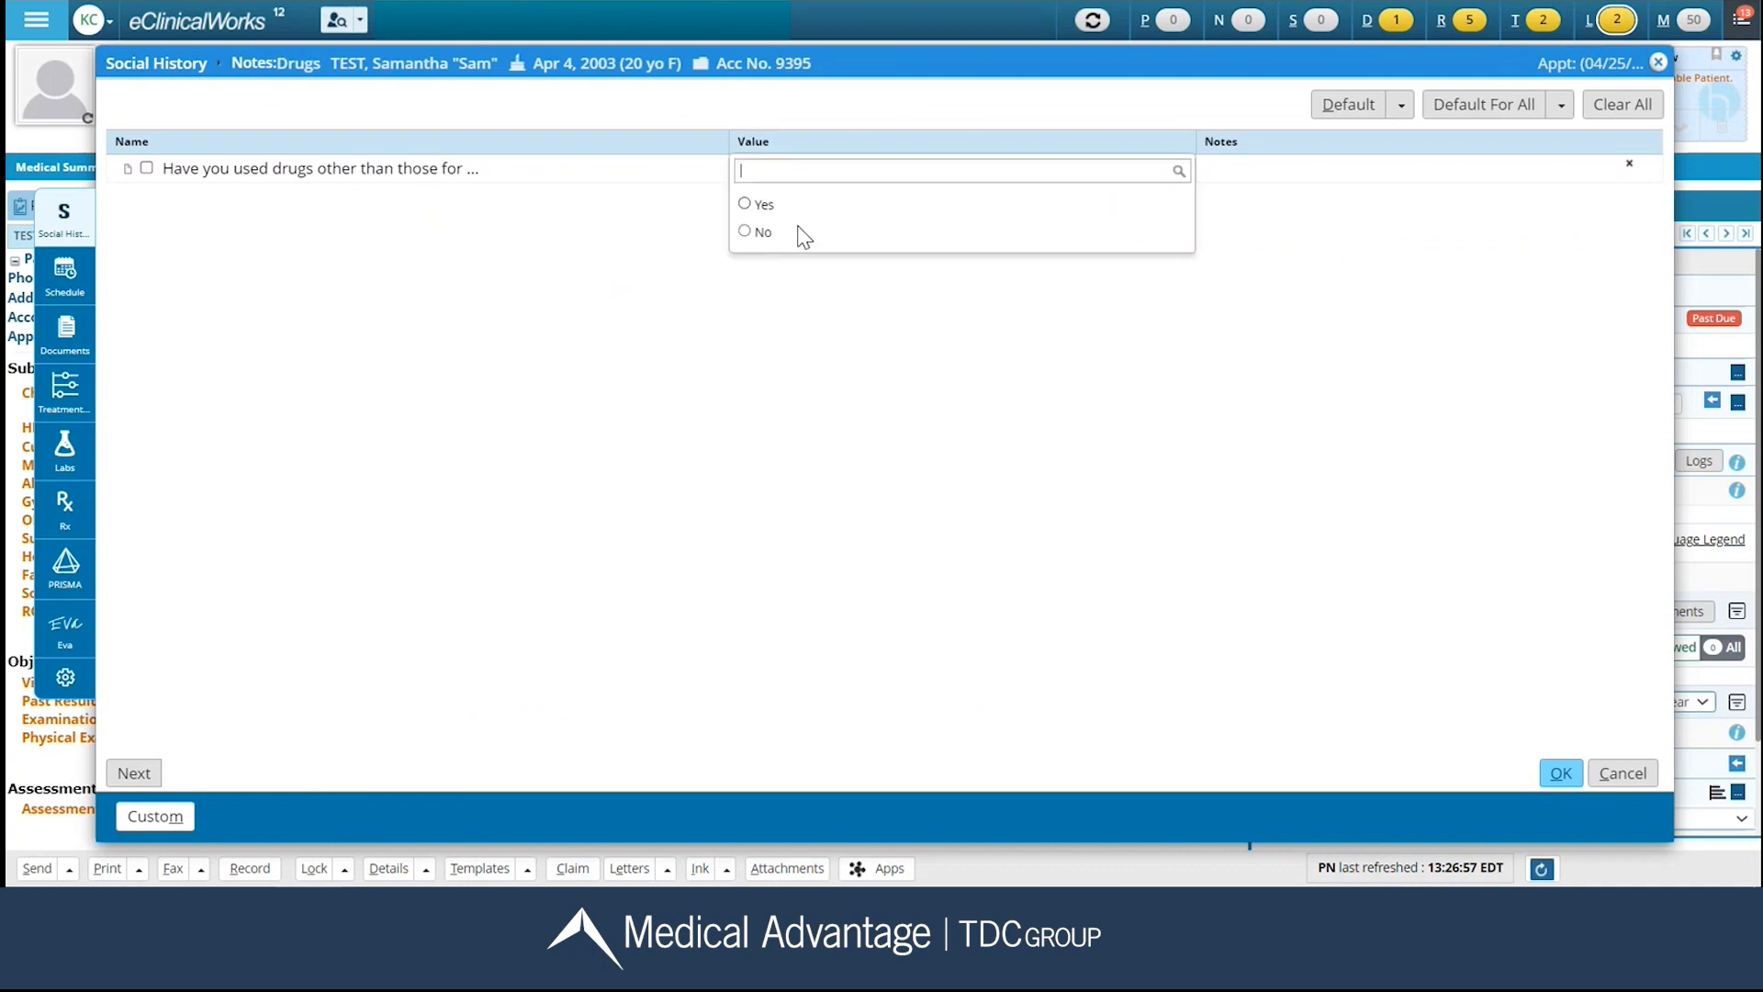
{"action": "left_click", "coordinate": [752, 233]}
{"action": "left_click", "coordinate": [1552, 771]}
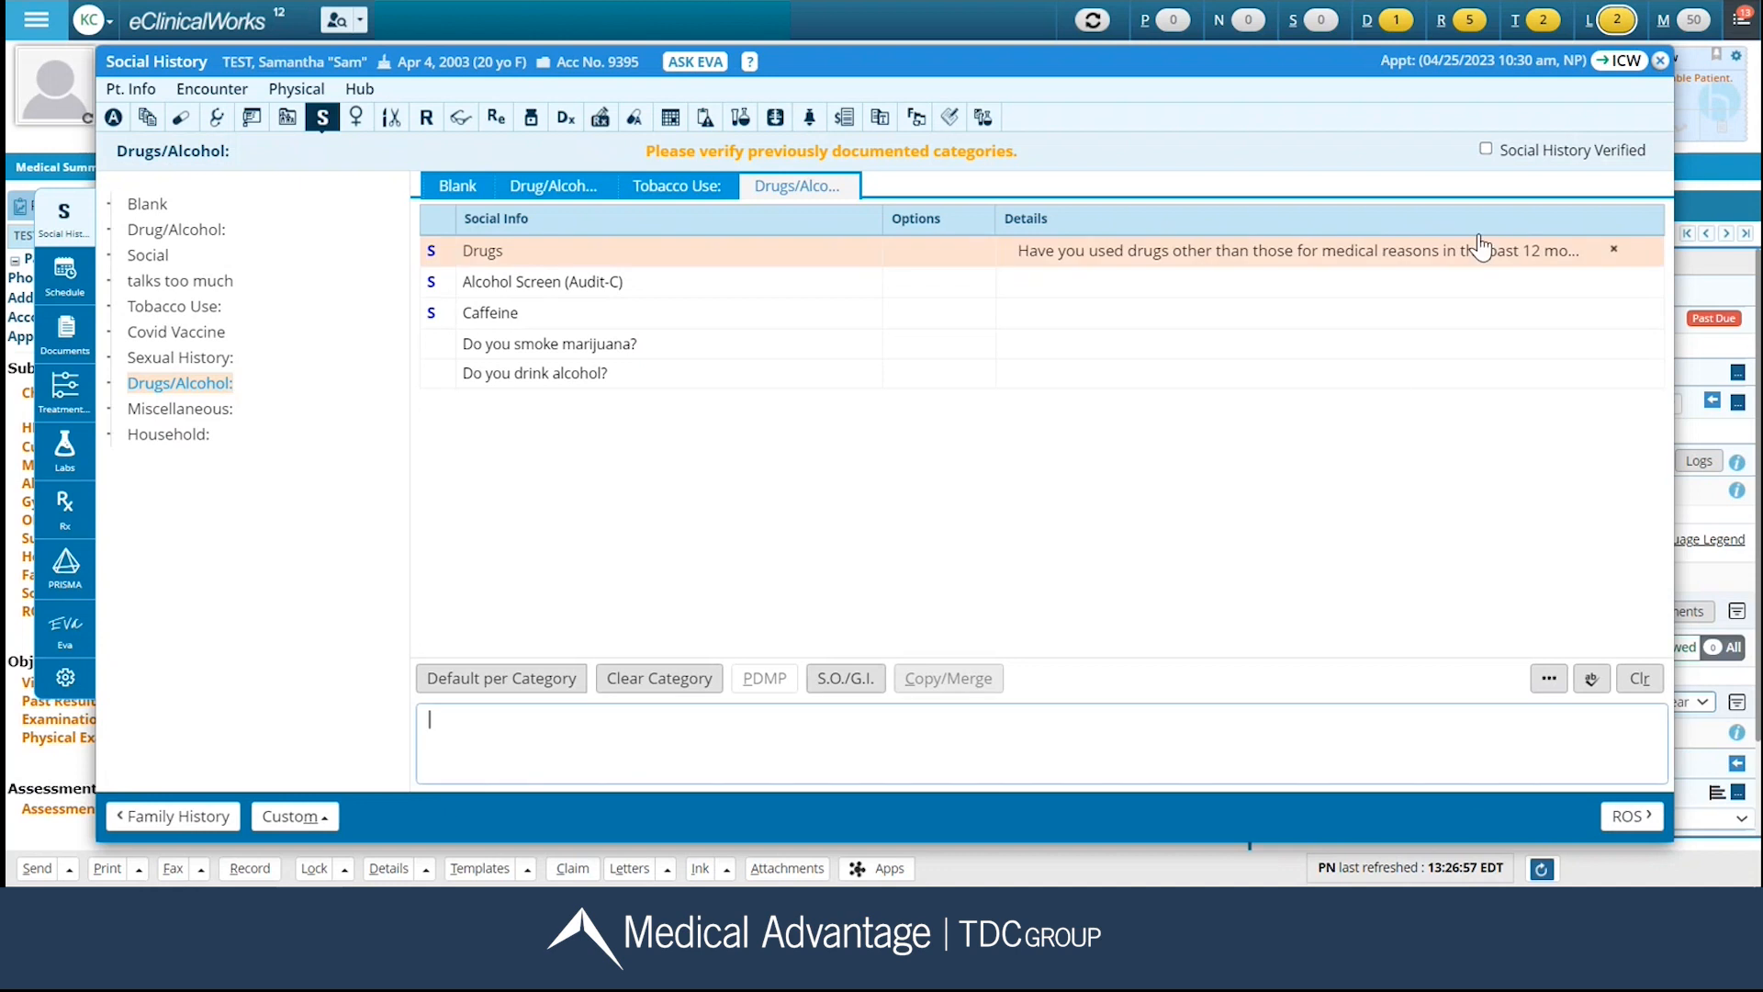
{"action": "left_click", "coordinate": [1487, 149]}
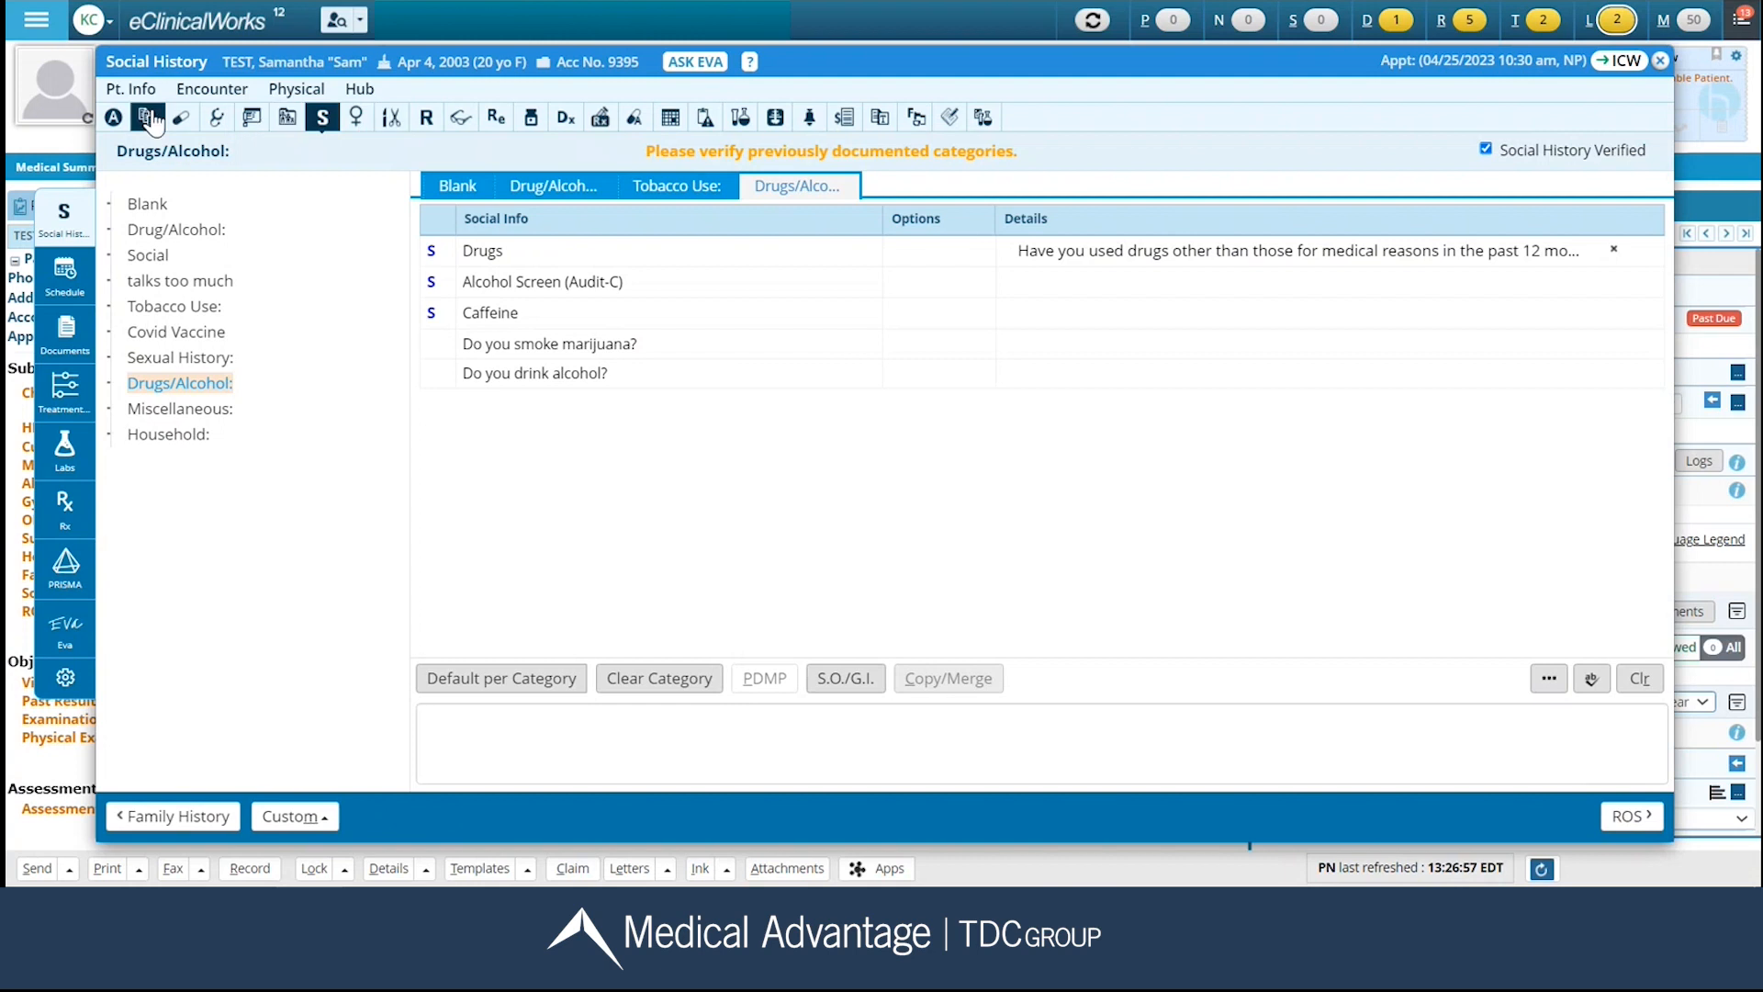
In Vitals for the current visit, record a height of 60 in and a weight of 144 lbs.
{"action": "left_click", "coordinate": [217, 119]}
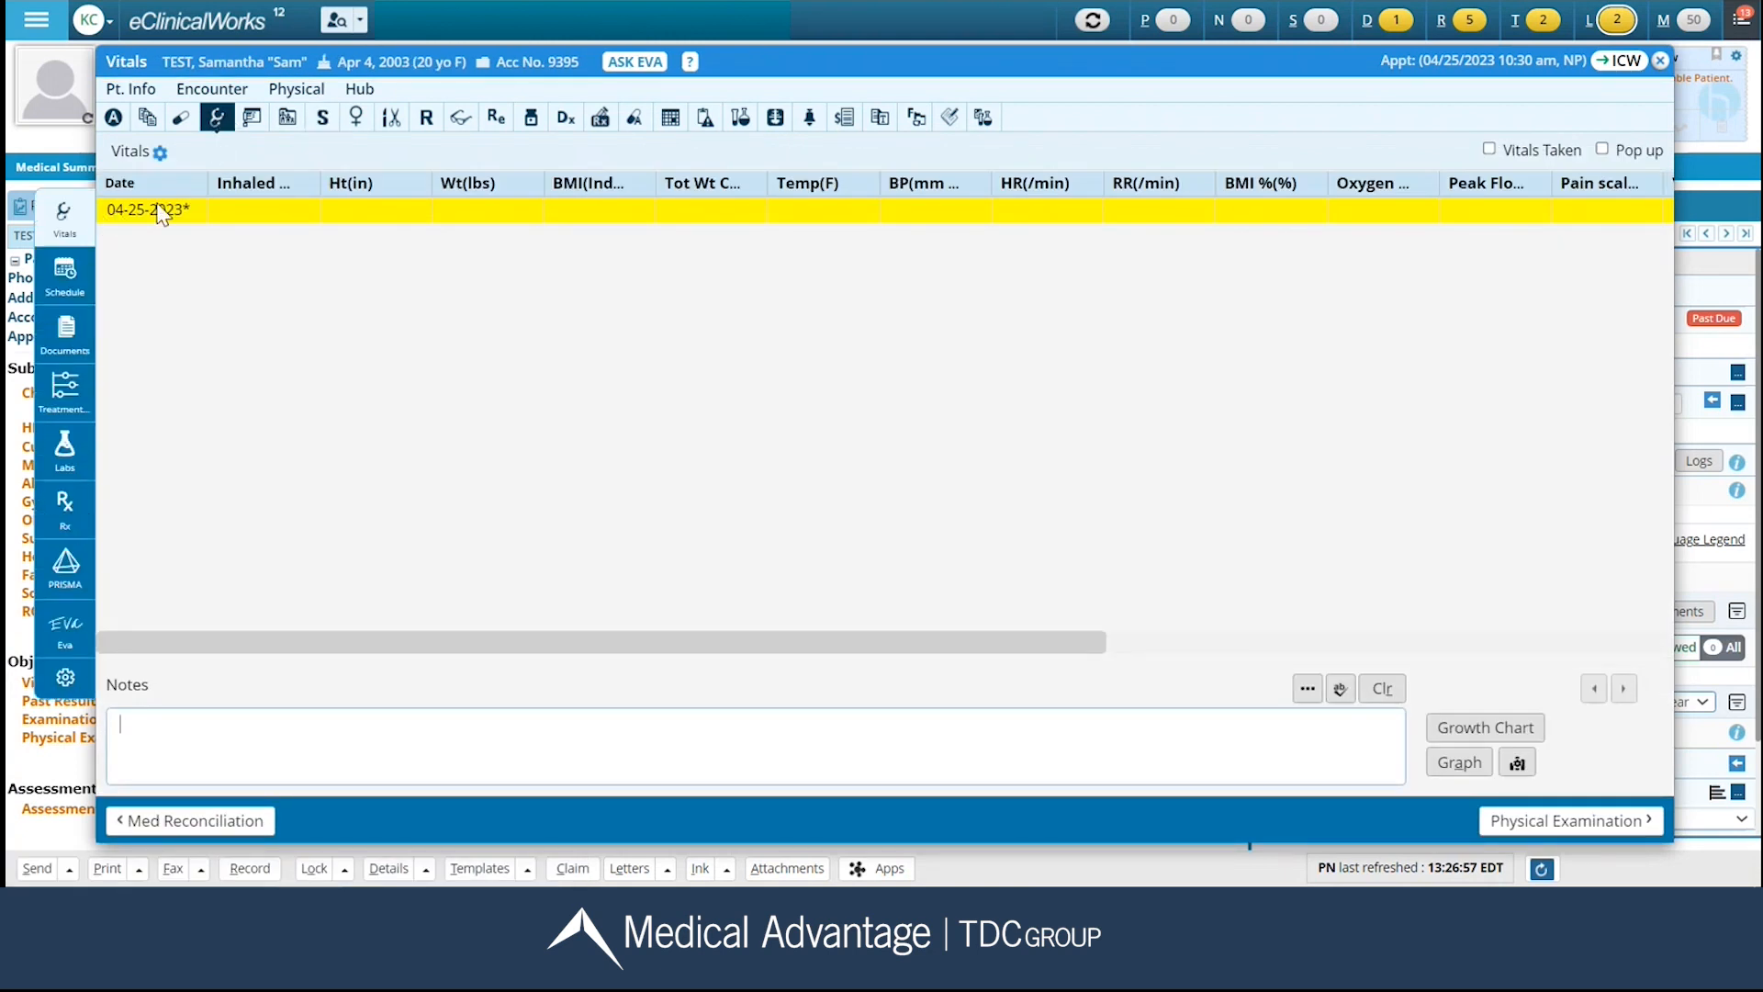
{"action": "left_click", "coordinate": [382, 215]}
{"action": "type", "text": "60"}
{"action": "left_click", "coordinate": [479, 210]}
{"action": "type", "text": "144"}
{"action": "left_click", "coordinate": [642, 209]}
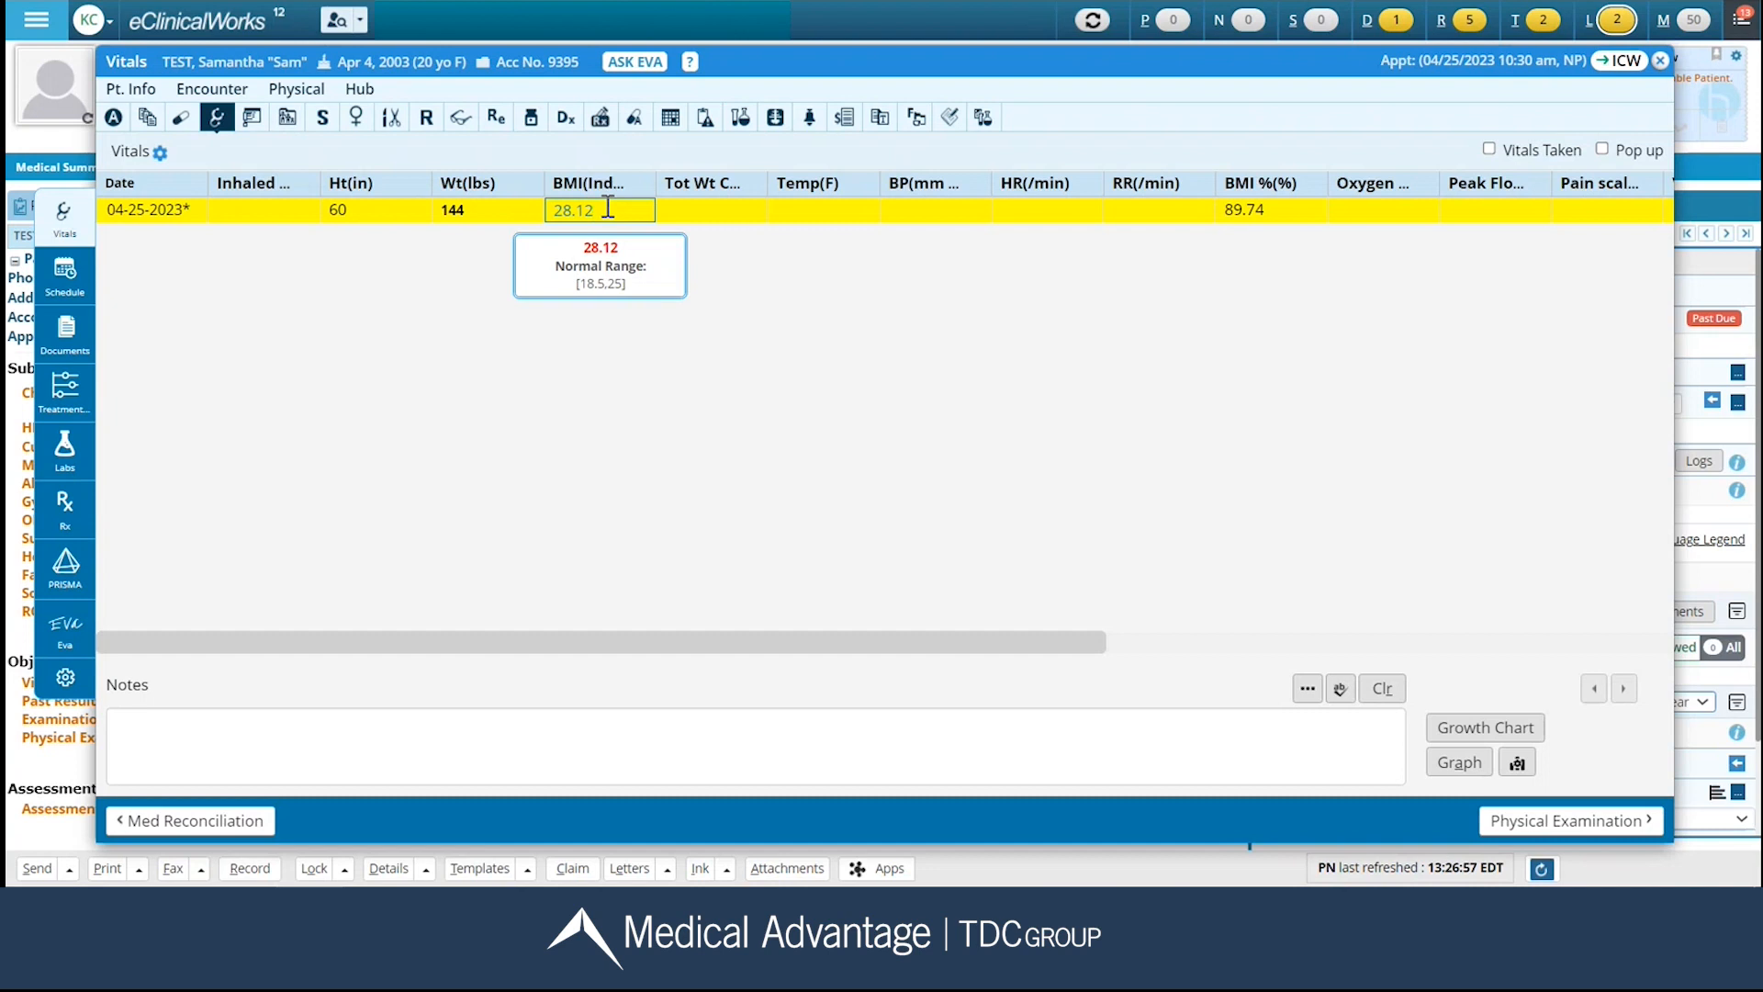
Record a temperature of 98.1 F and a blood pressure of 140/87 in the visit's vitals.
{"action": "left_click", "coordinate": [840, 209]}
{"action": "type", "text": "98.1"}
{"action": "left_click", "coordinate": [928, 209]}
{"action": "type", "text": "140/87"}
{"action": "left_click", "coordinate": [1002, 353]}
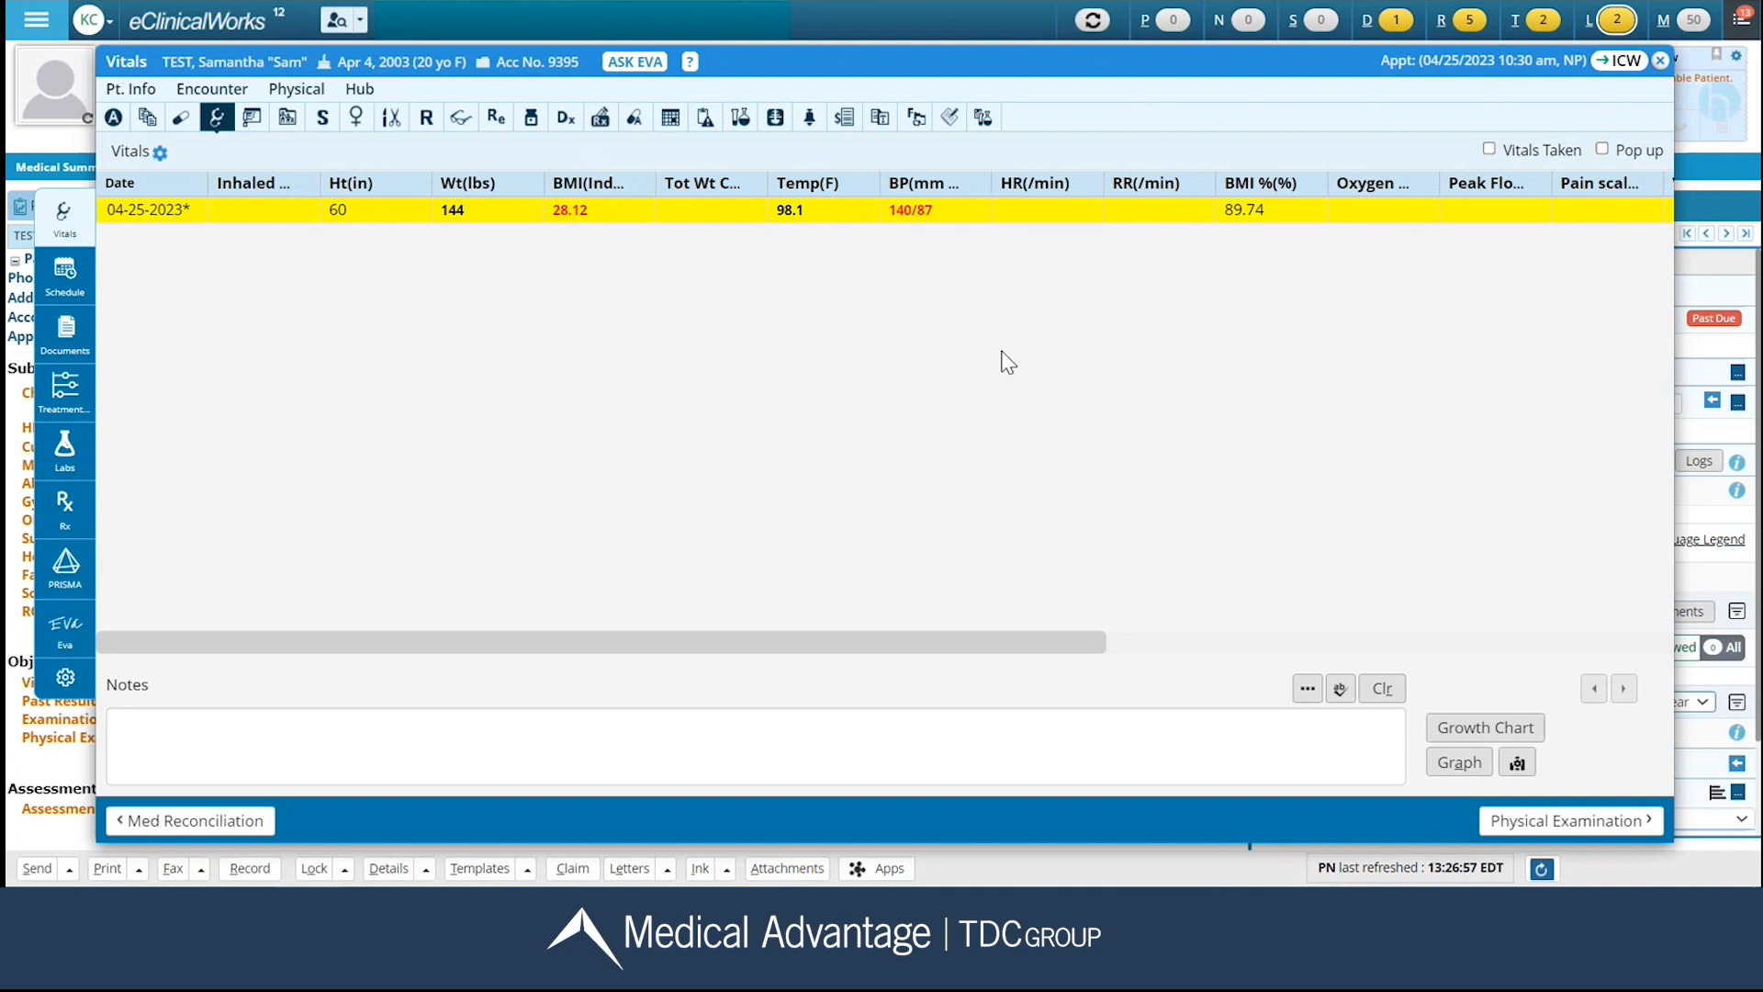
Enter the medical assistant's name with CMA and "chaperone present" in the vitals notes, mark Vitals Taken, and return to the progress note.
{"action": "left_click", "coordinate": [206, 732]}
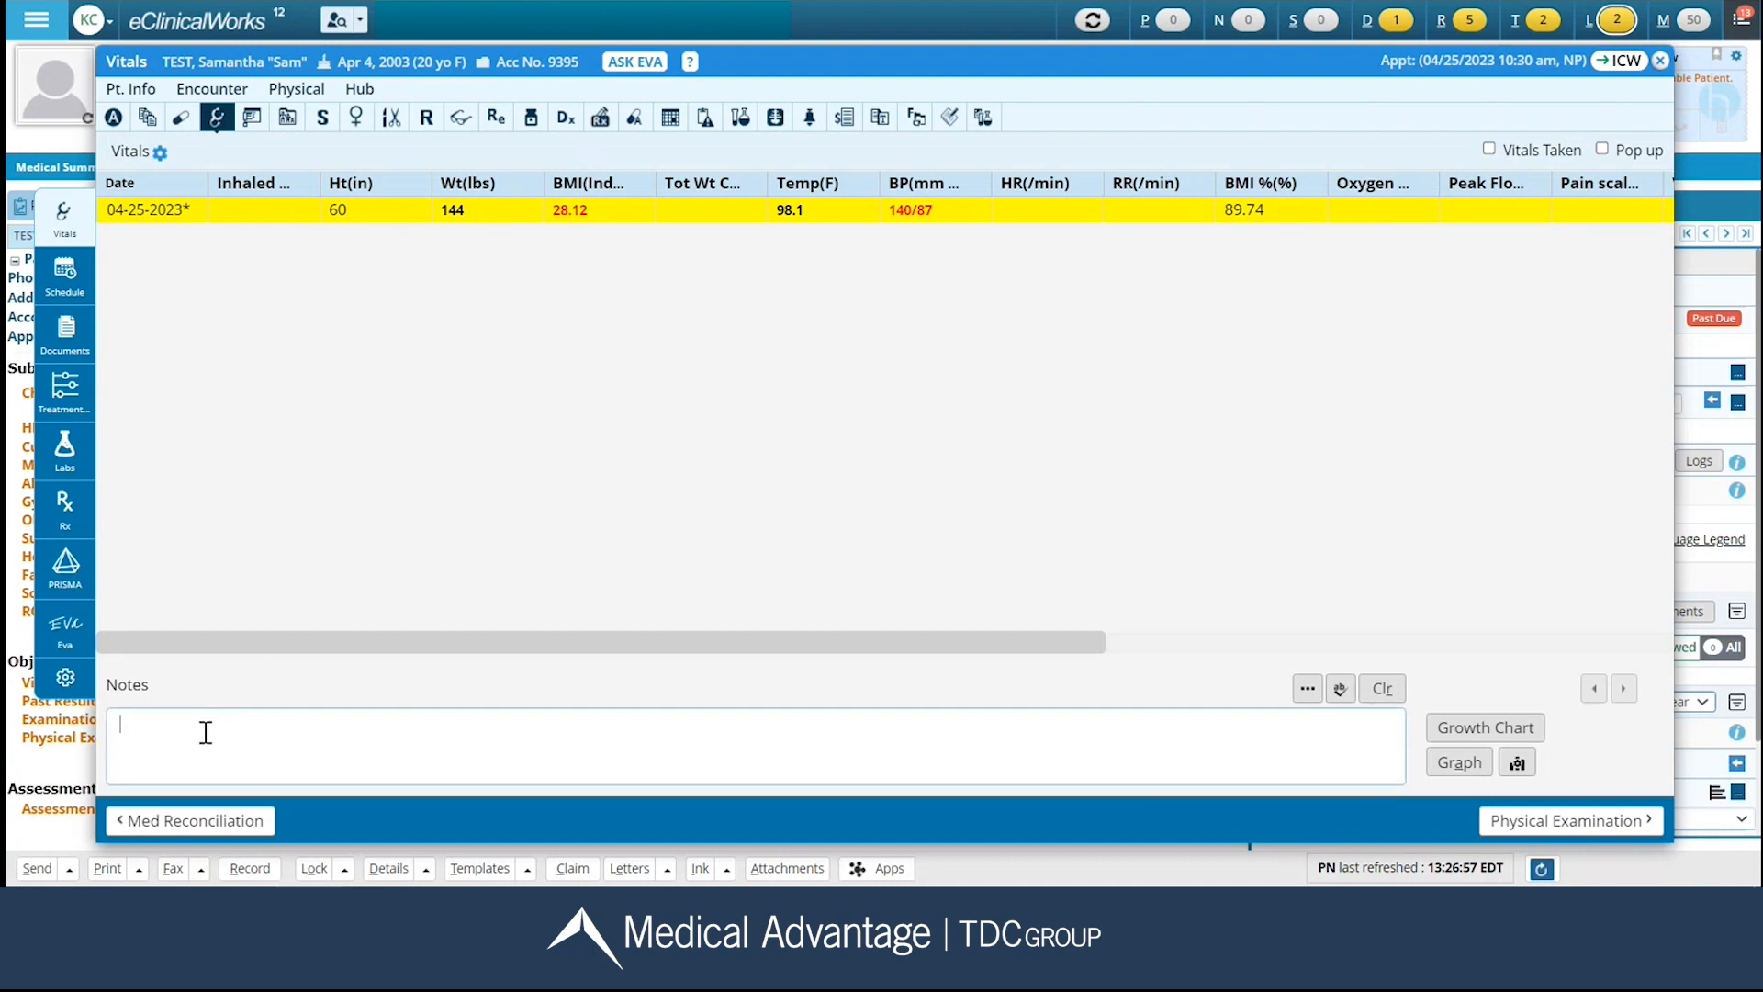
{"action": "type", "text": "chaperone "}
{"action": "type", "text": "present"}
{"action": "left_click", "coordinate": [1489, 148]}
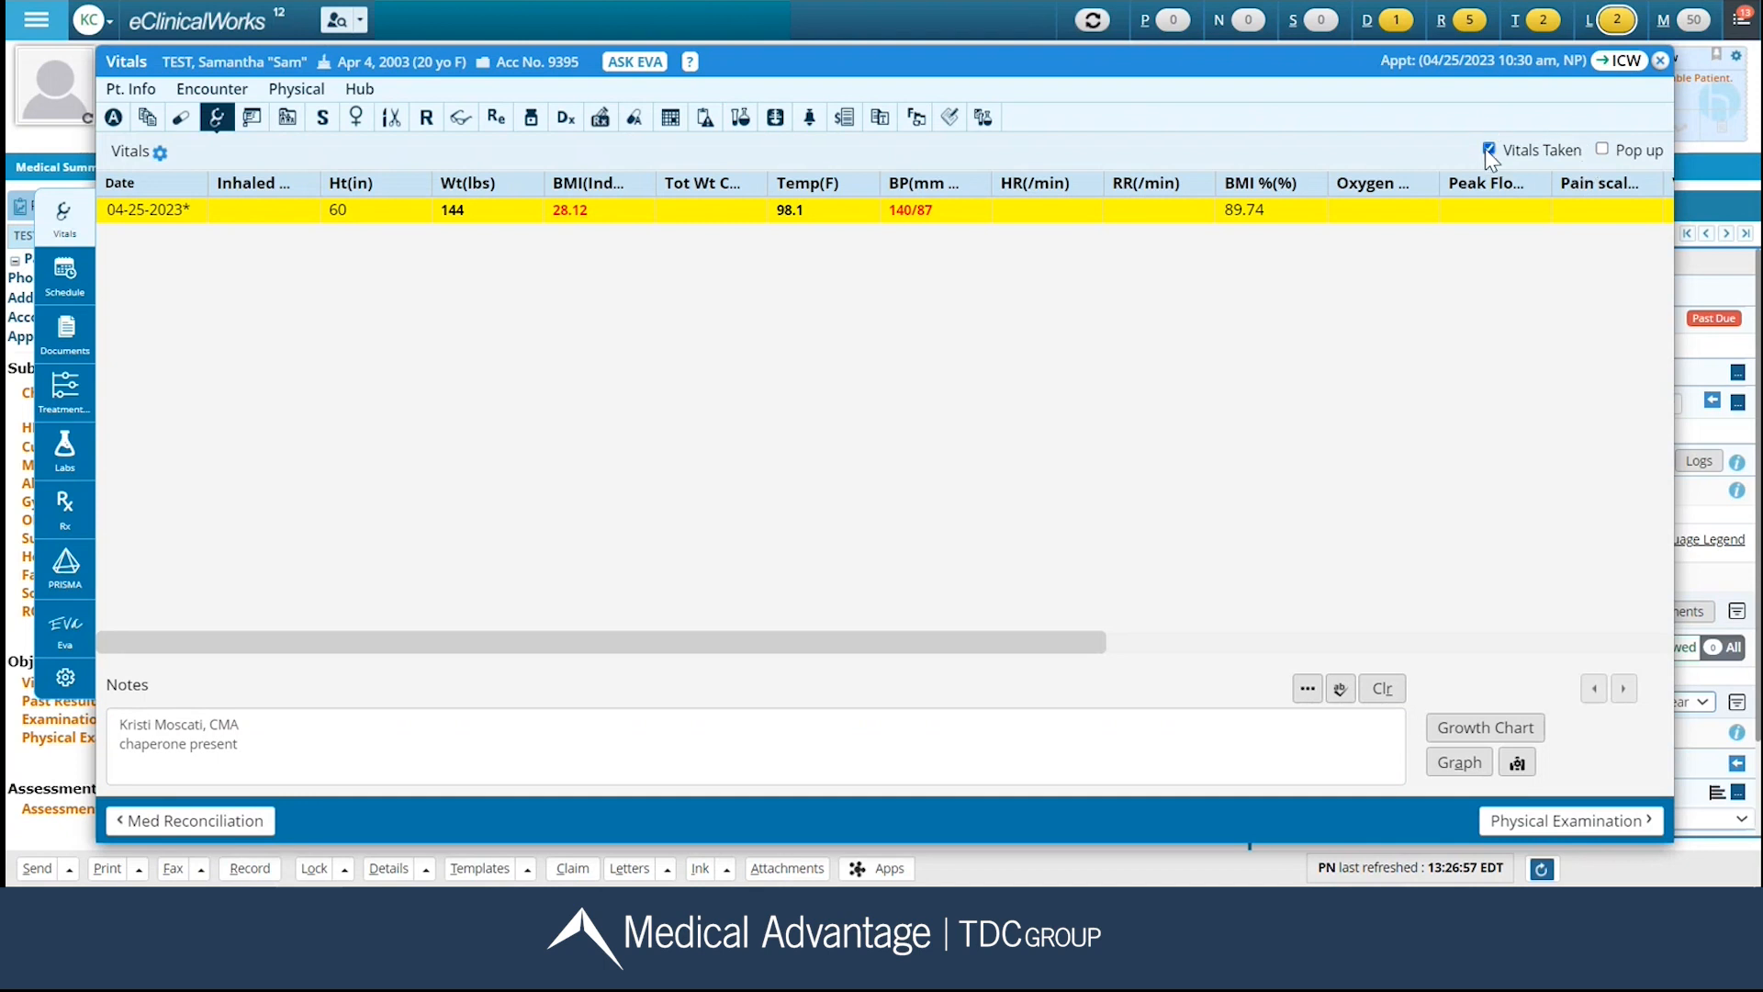
{"action": "left_click", "coordinate": [1660, 61]}
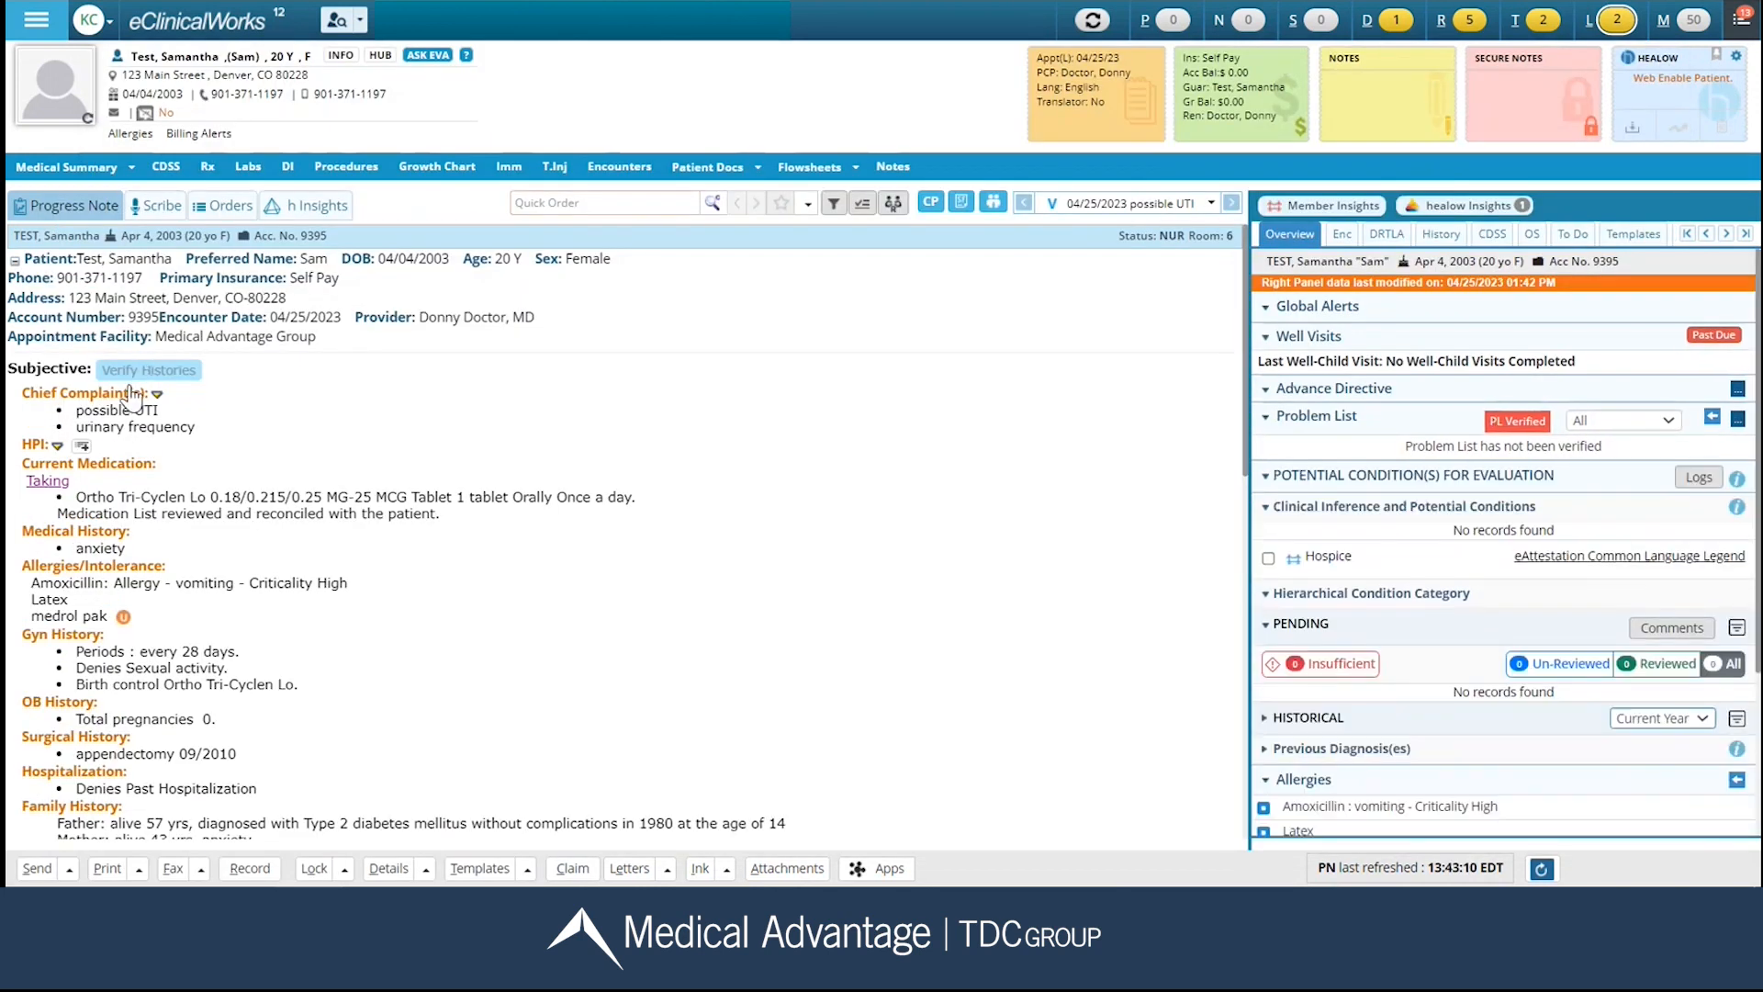
Add a historical covid immunization given 04/01/2021 to the patient's immunization history and save it.
{"action": "scroll", "coordinate": [133, 395], "scroll_direction": "down", "scroll_amount": 3}
{"action": "scroll", "coordinate": [157, 486], "scroll_direction": "down", "scroll_amount": 6}
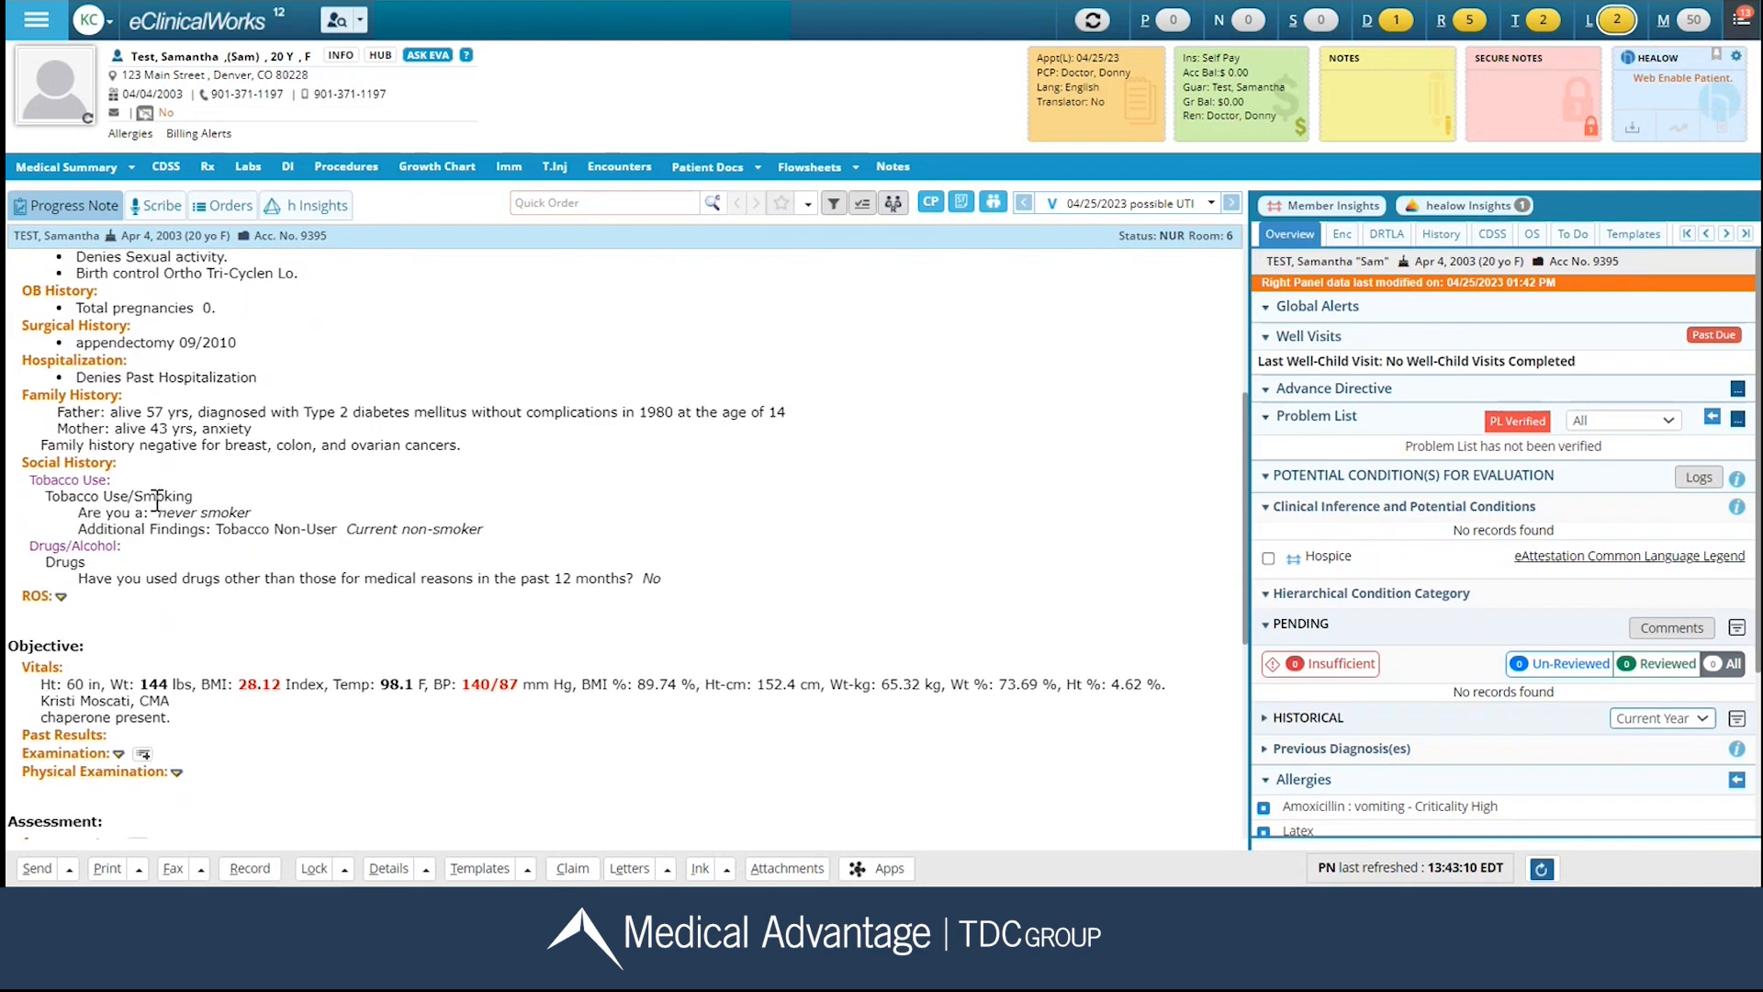
{"action": "scroll", "coordinate": [157, 502], "scroll_direction": "up", "scroll_amount": 9}
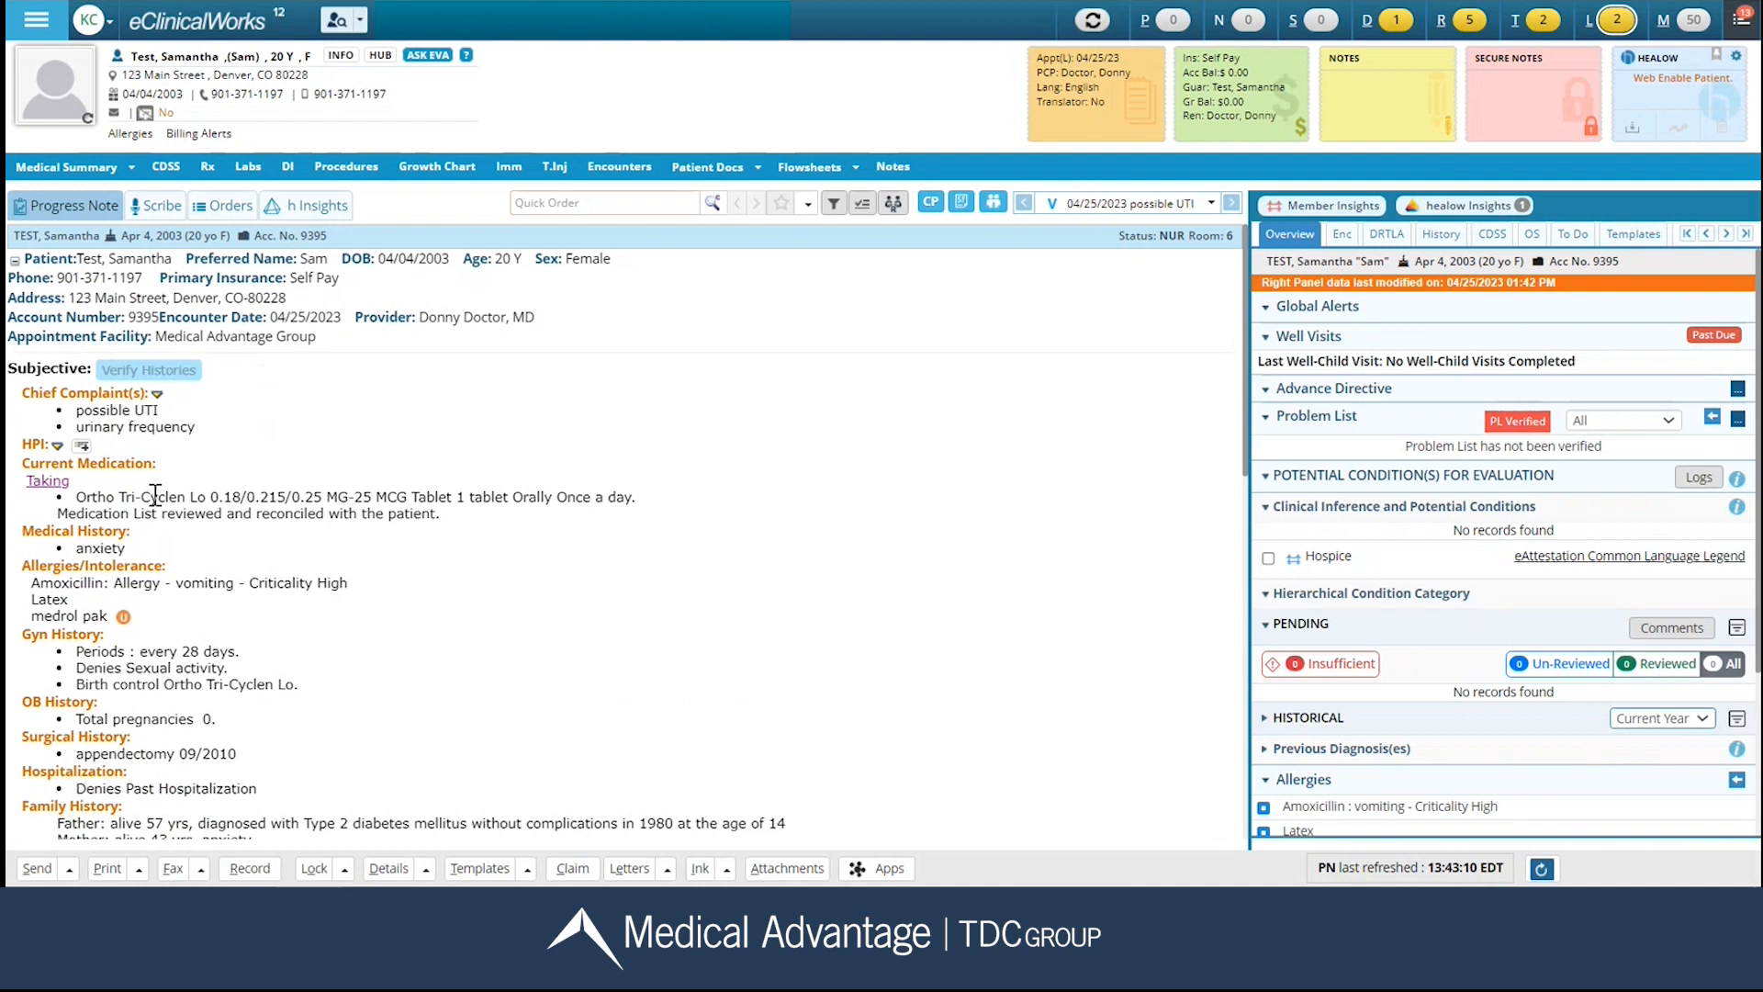
{"action": "left_click", "coordinate": [509, 169]}
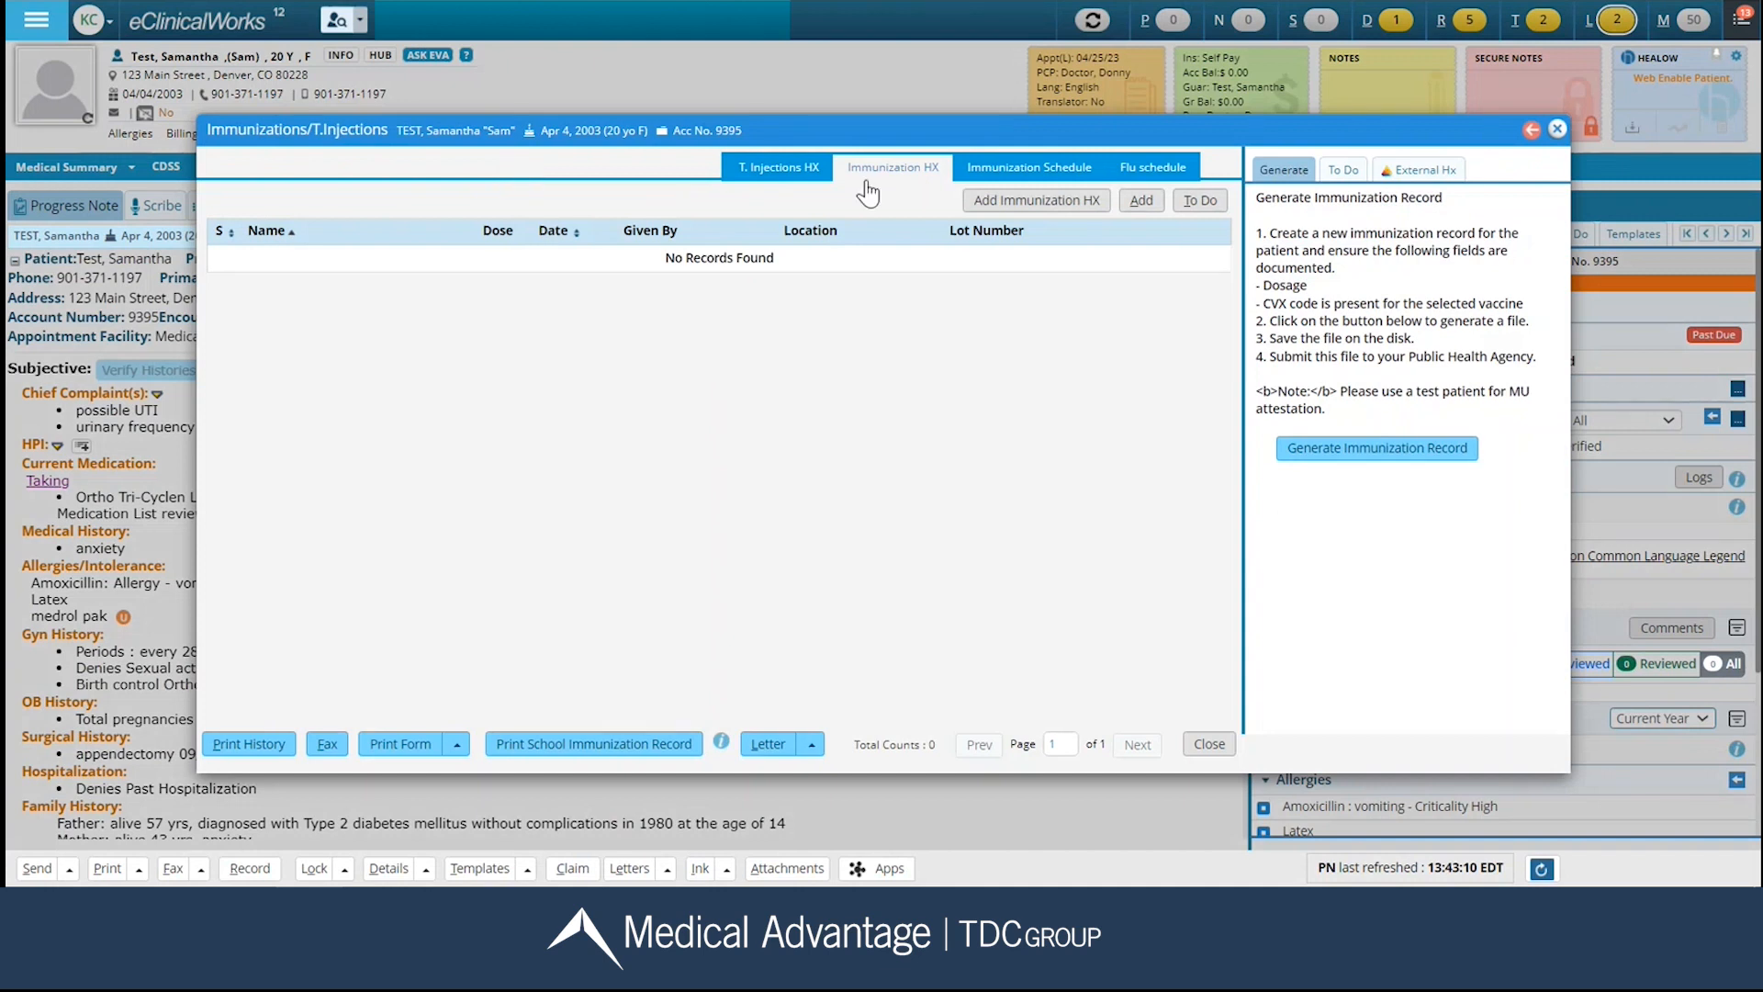
{"action": "left_click", "coordinate": [1034, 202]}
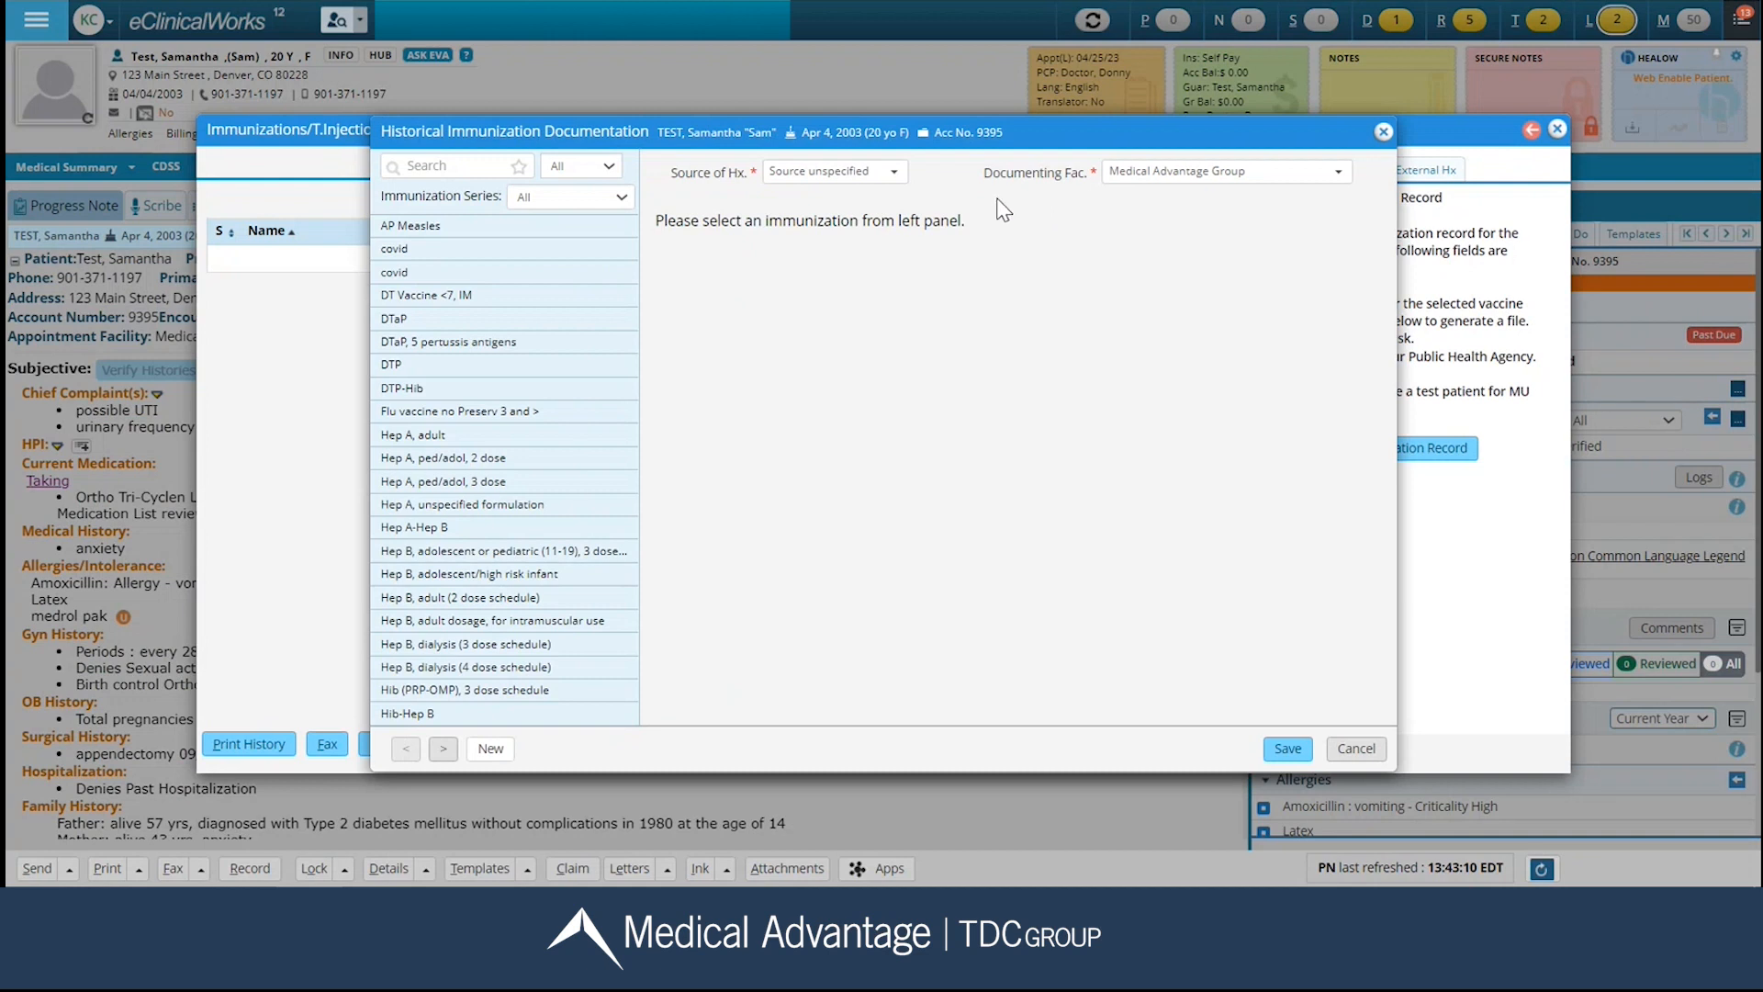
{"action": "left_click", "coordinate": [406, 254]}
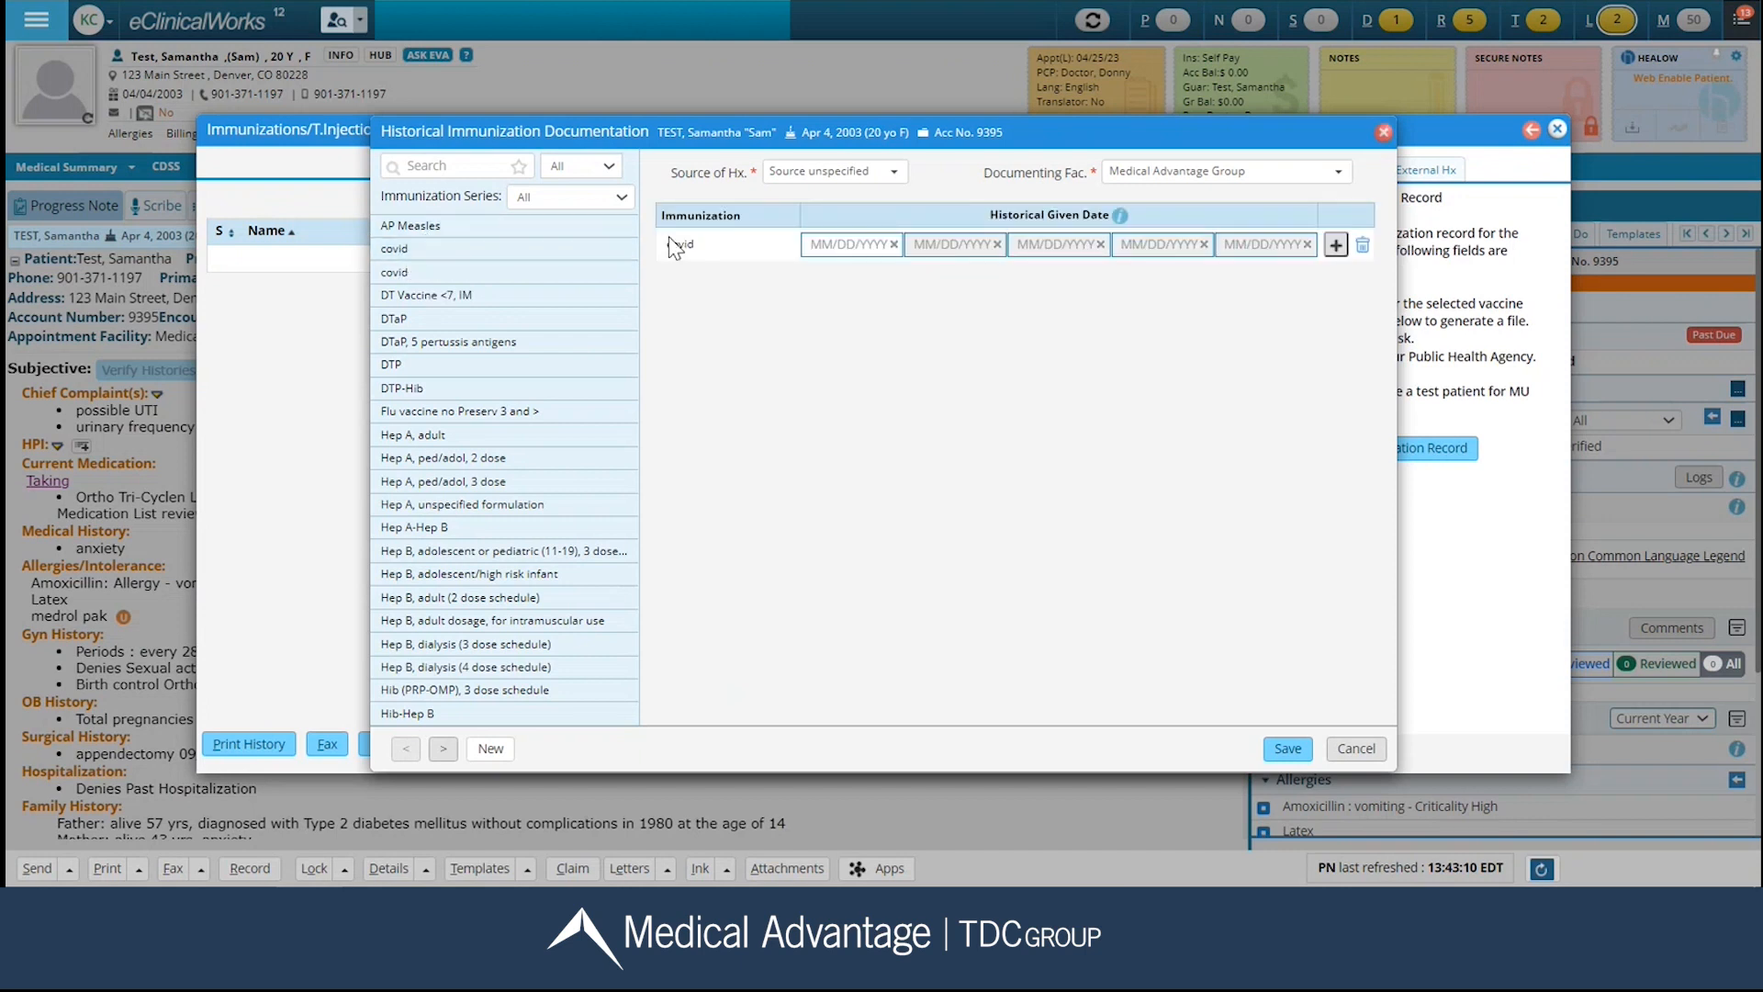
{"action": "left_click", "coordinate": [821, 245]}
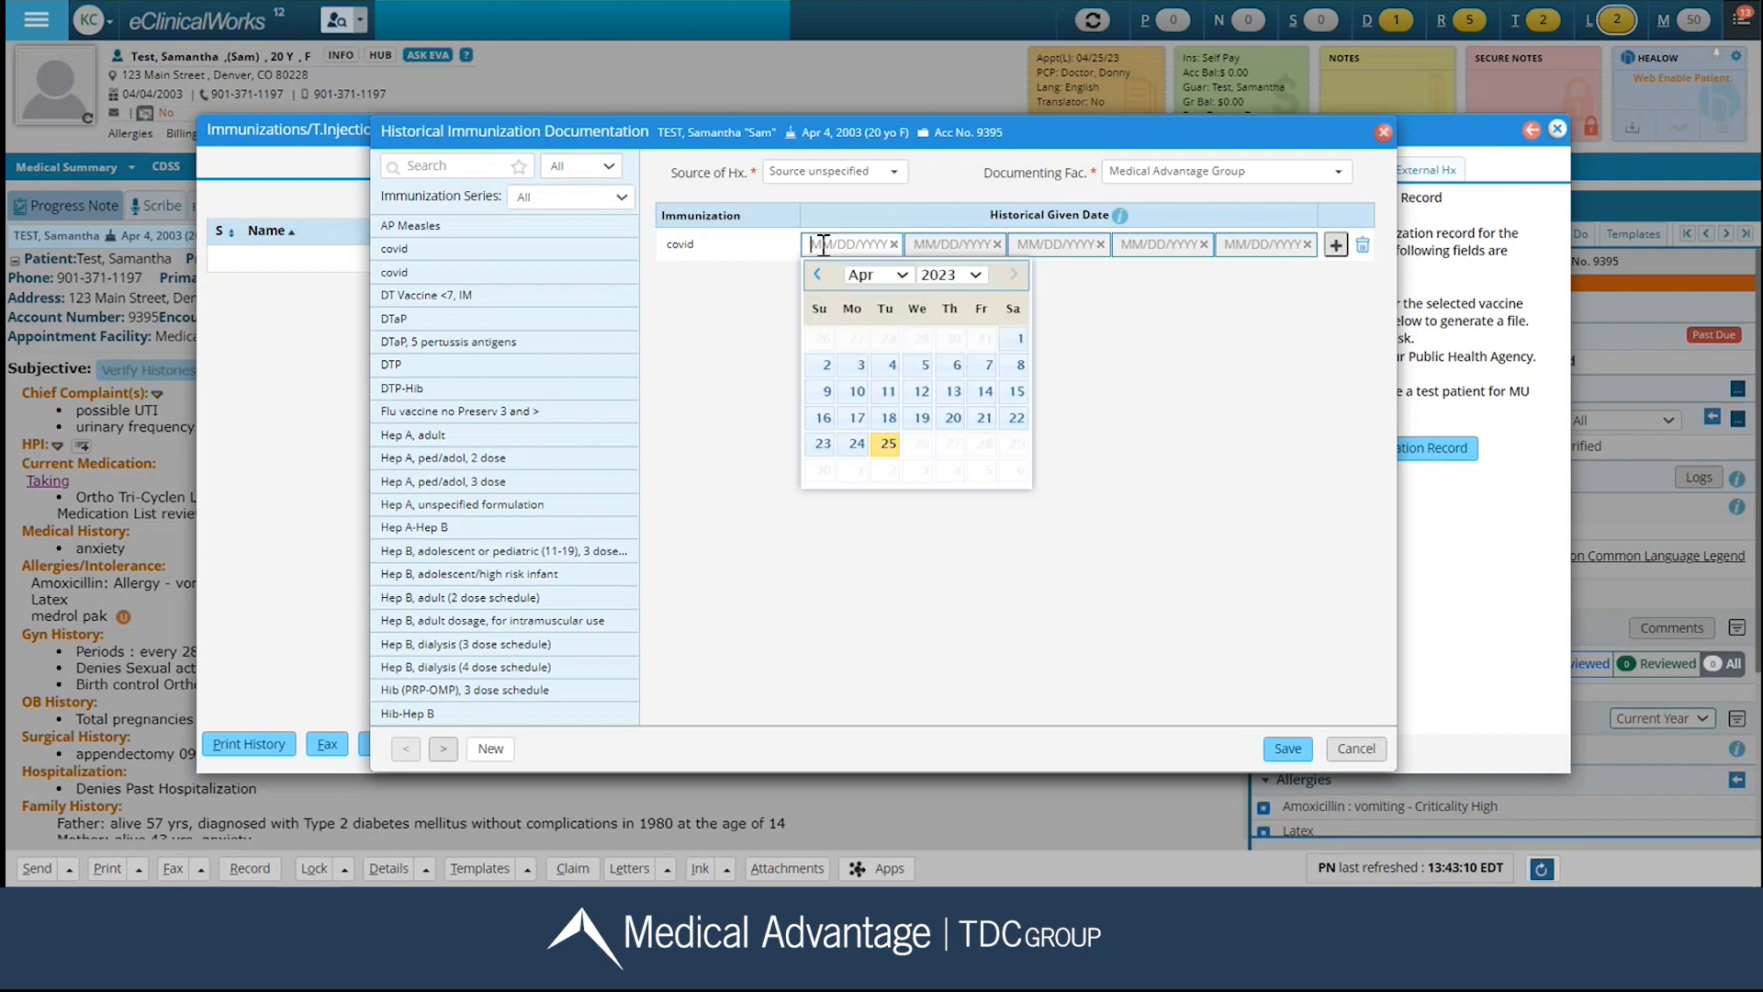
{"action": "left_click", "coordinate": [976, 276]}
{"action": "left_click", "coordinate": [952, 422]}
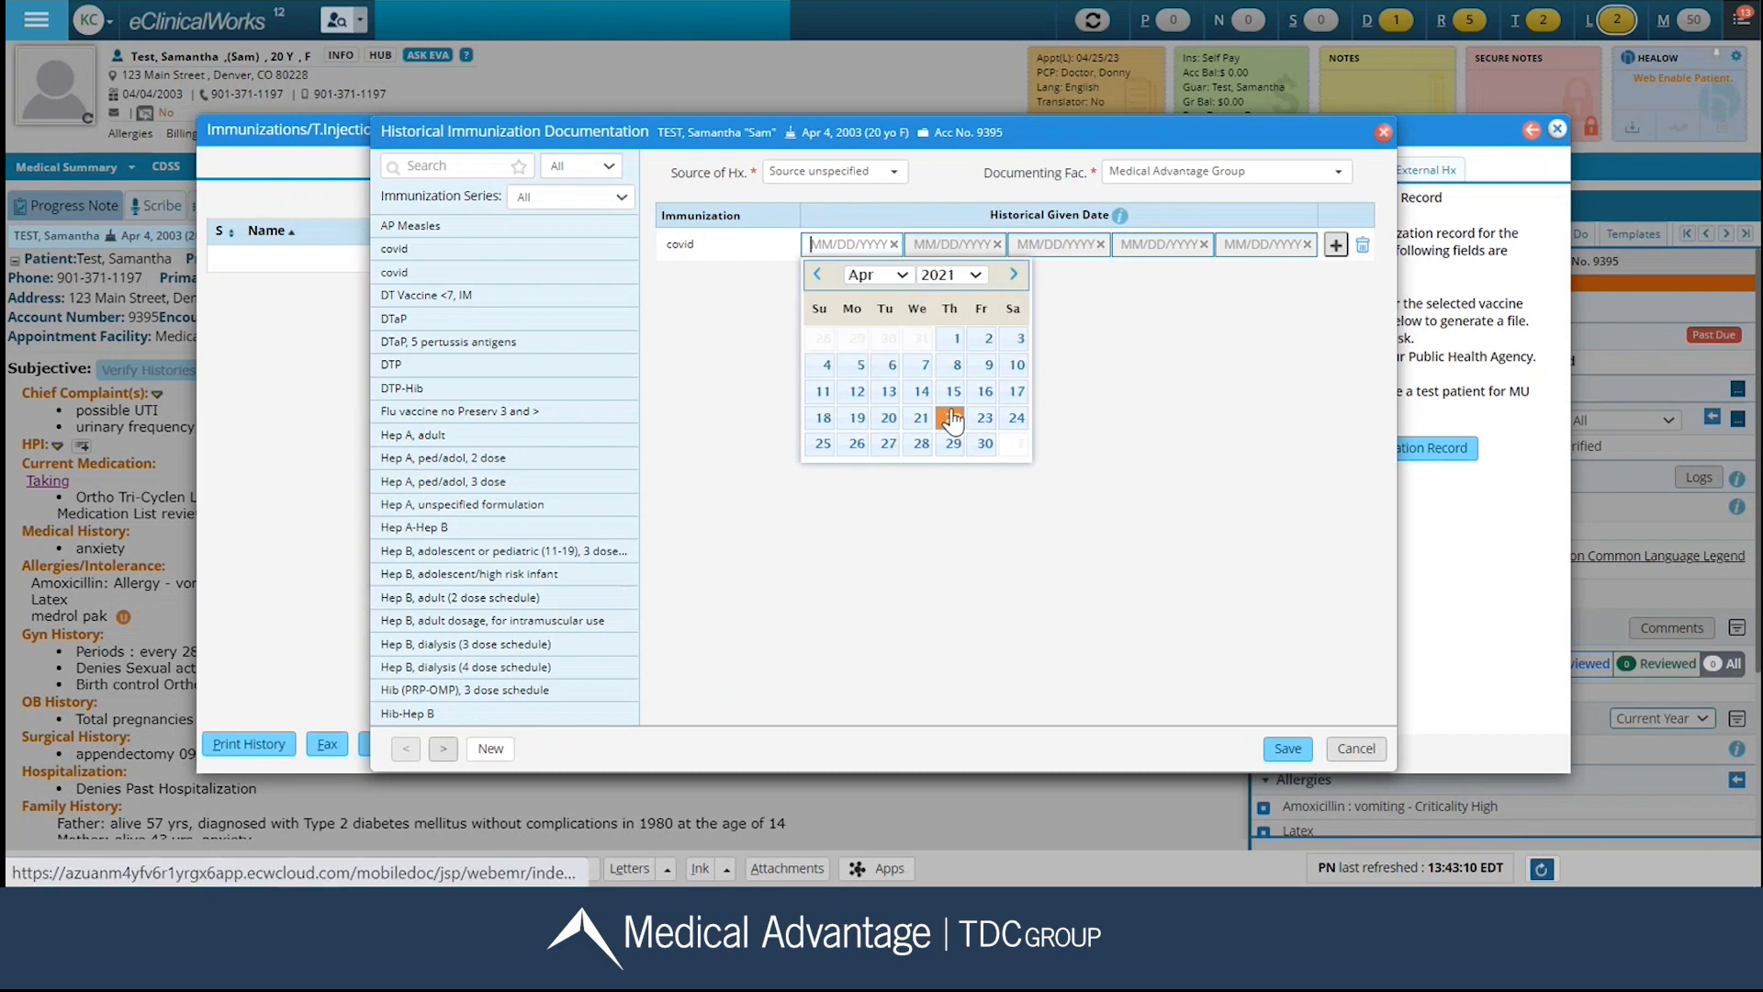
{"action": "left_click", "coordinate": [955, 345]}
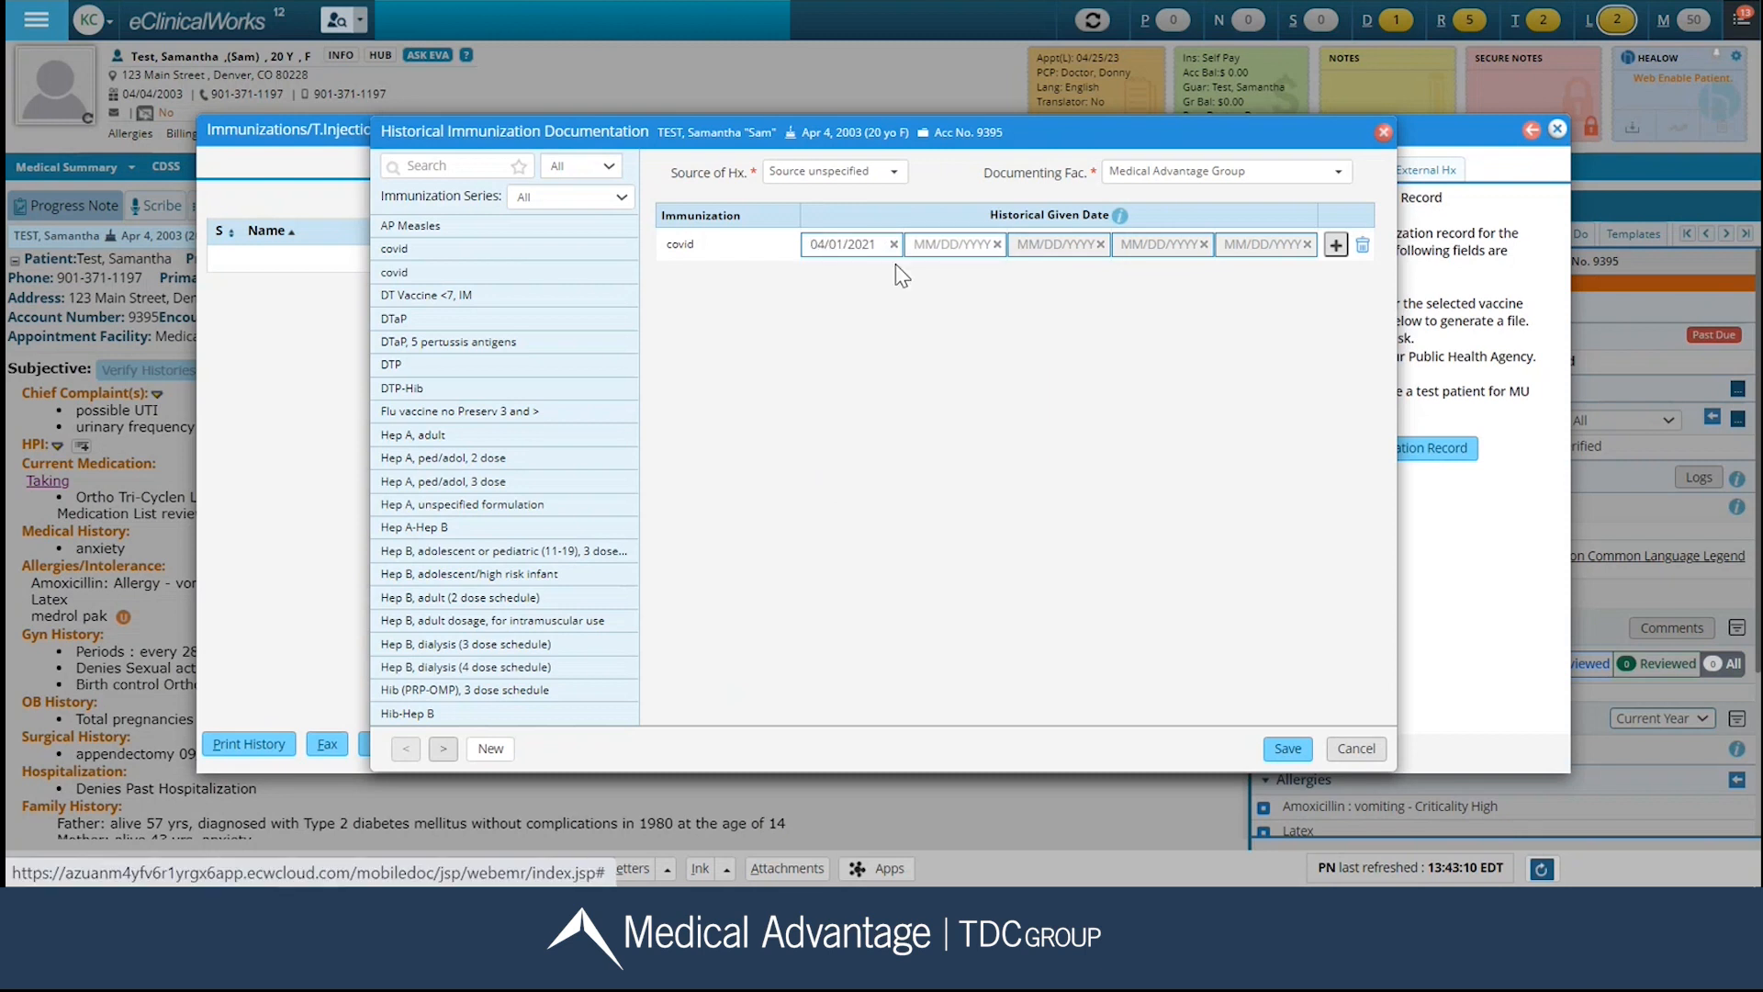
{"action": "left_click", "coordinate": [1288, 749]}
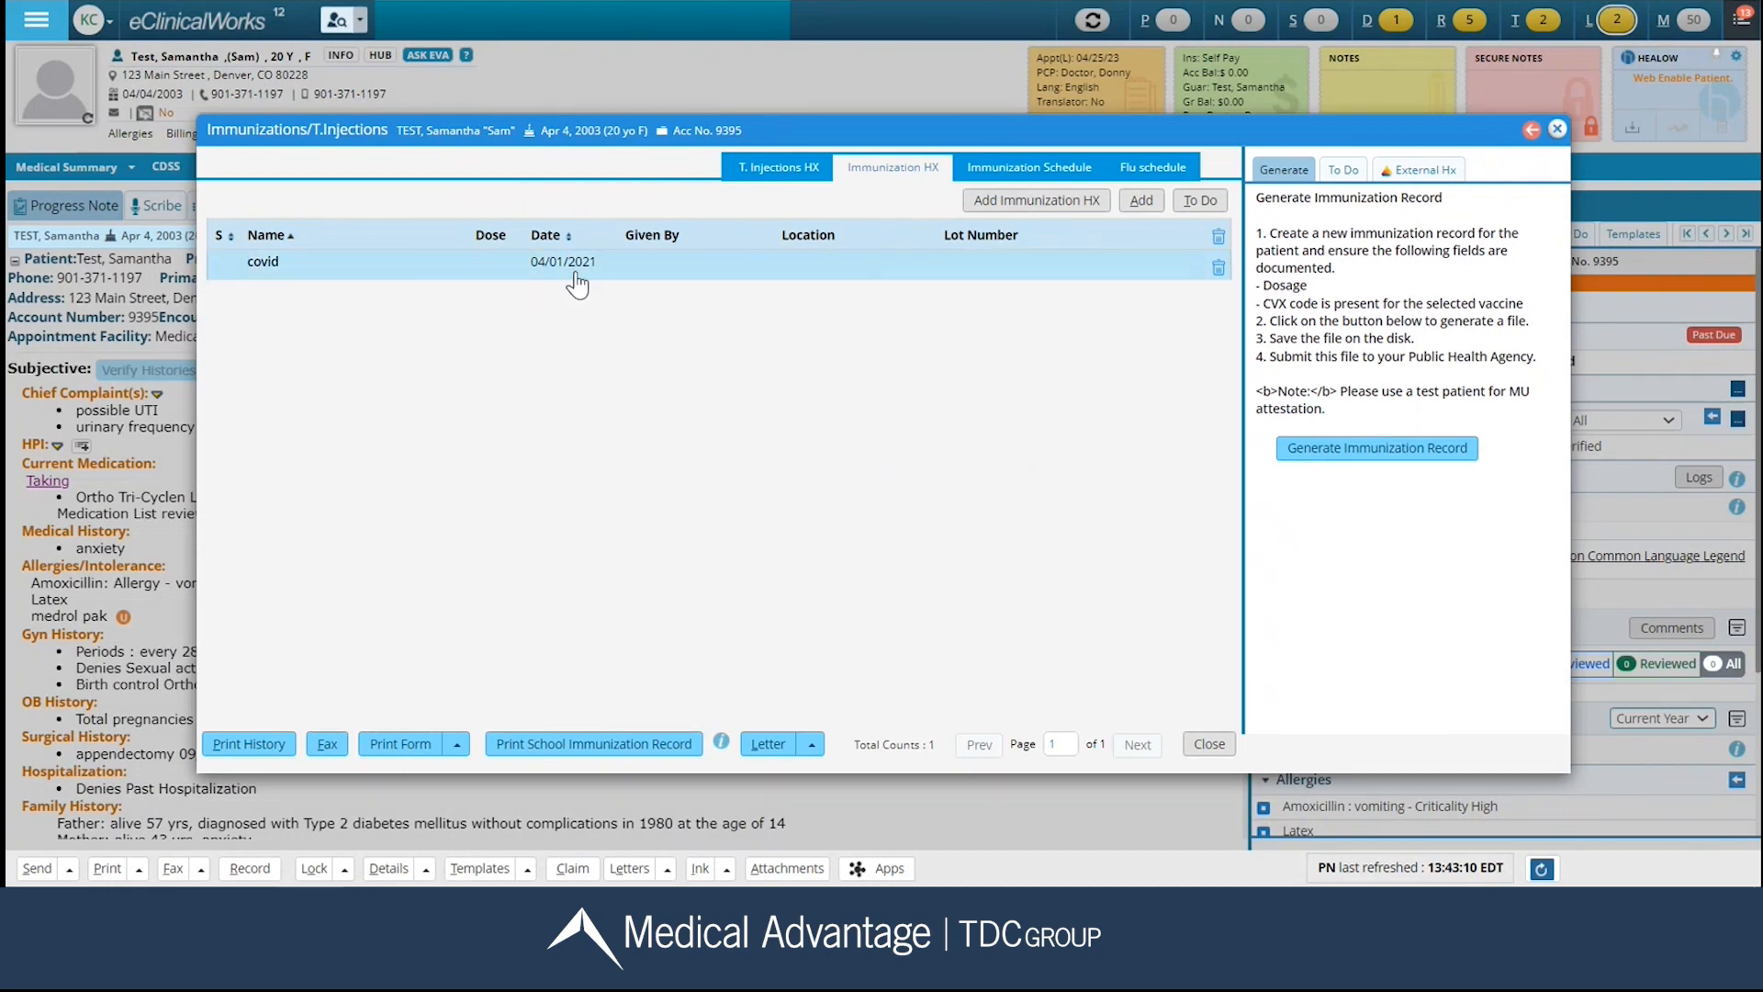
View the therapeutic injection history and its entry form for injections given in the past, leaving without adding a record.
{"action": "left_click", "coordinate": [785, 176]}
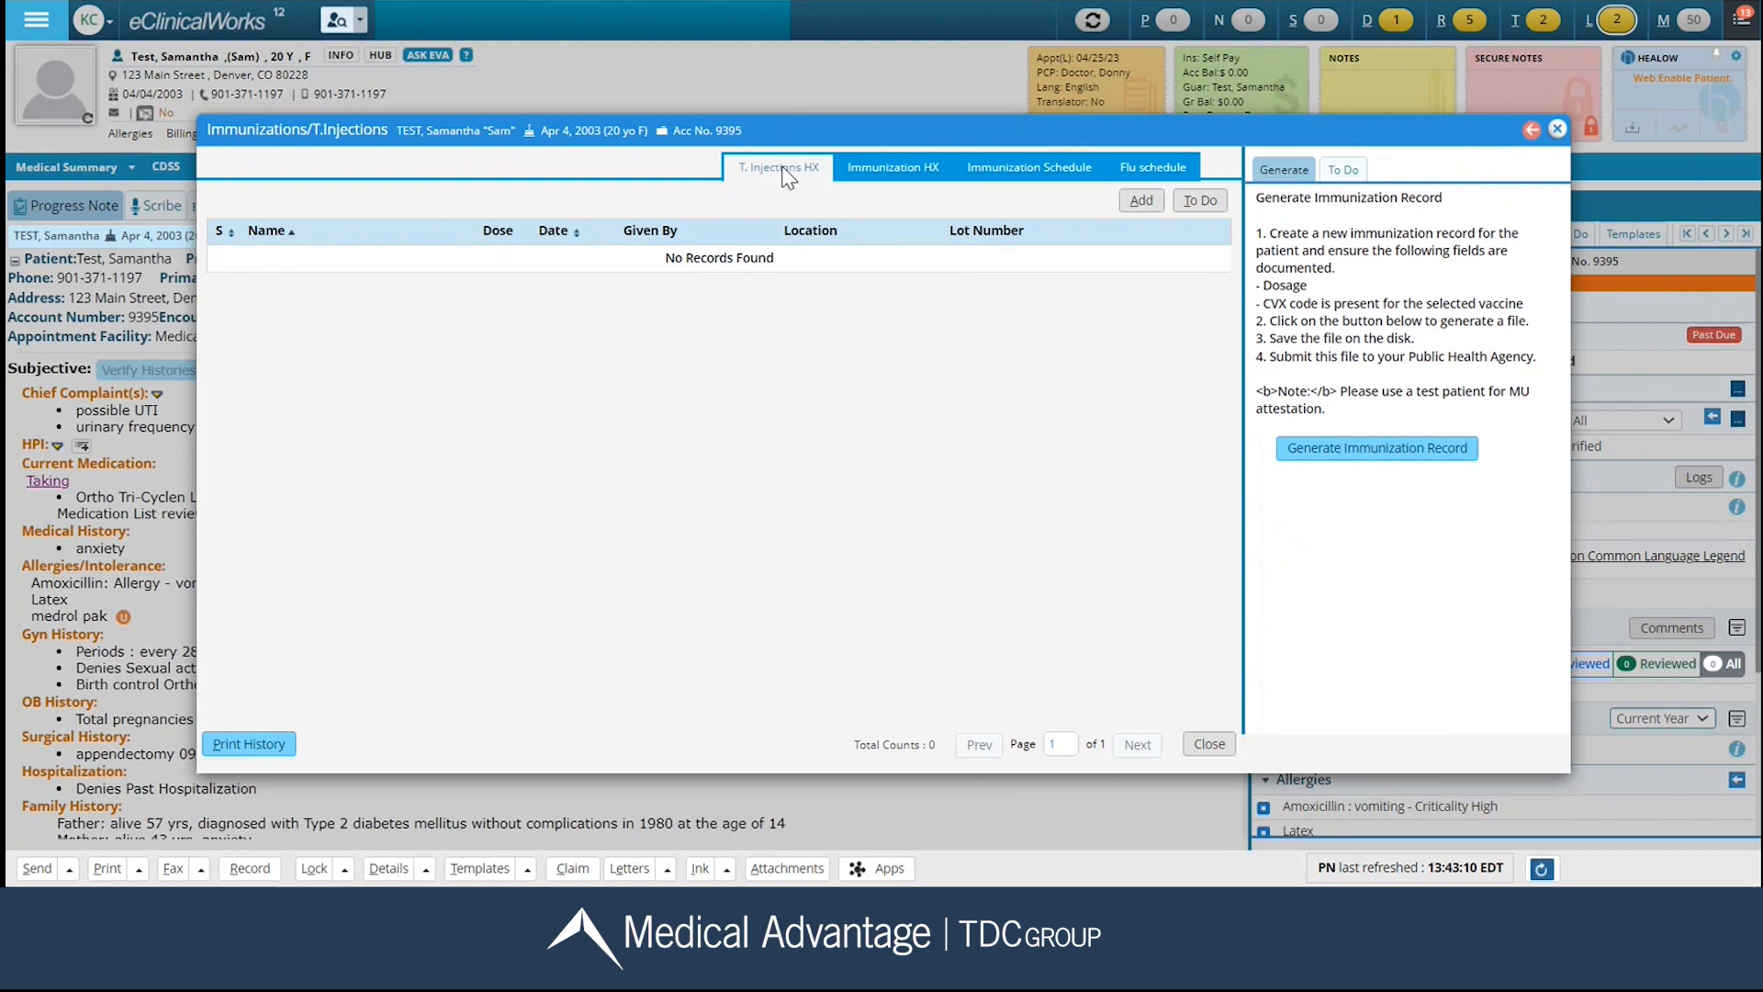
{"action": "left_click", "coordinate": [1139, 202]}
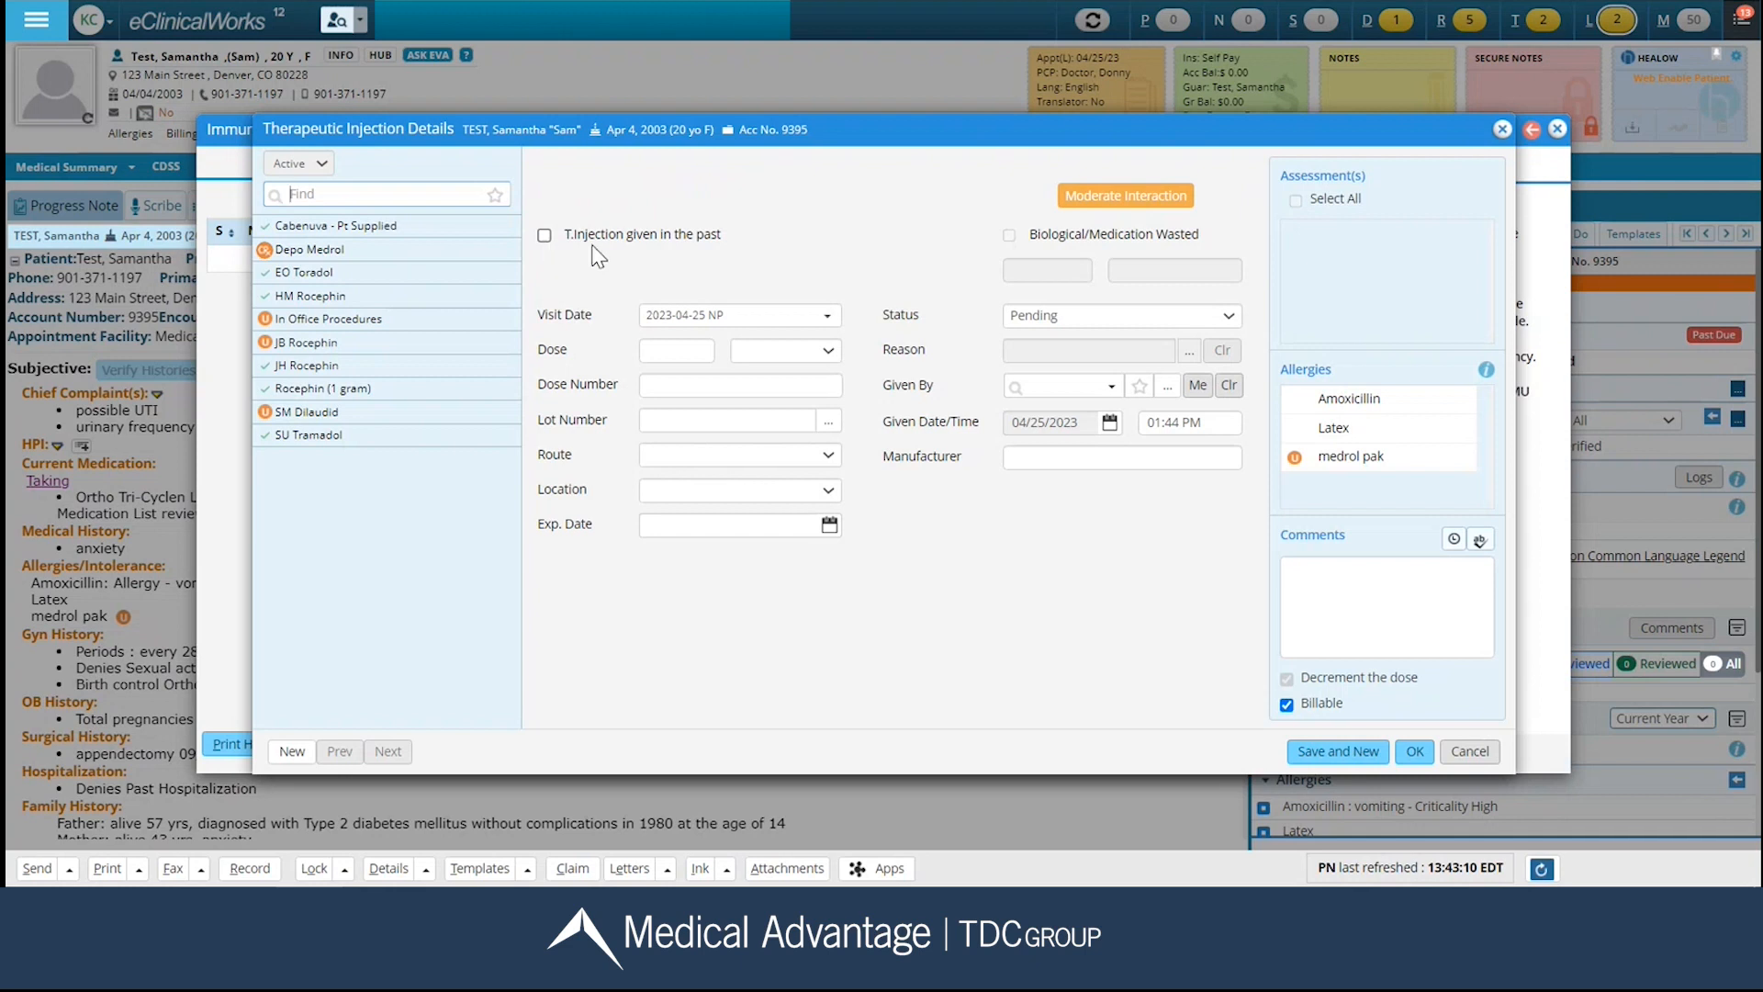
{"action": "left_click", "coordinate": [1469, 753]}
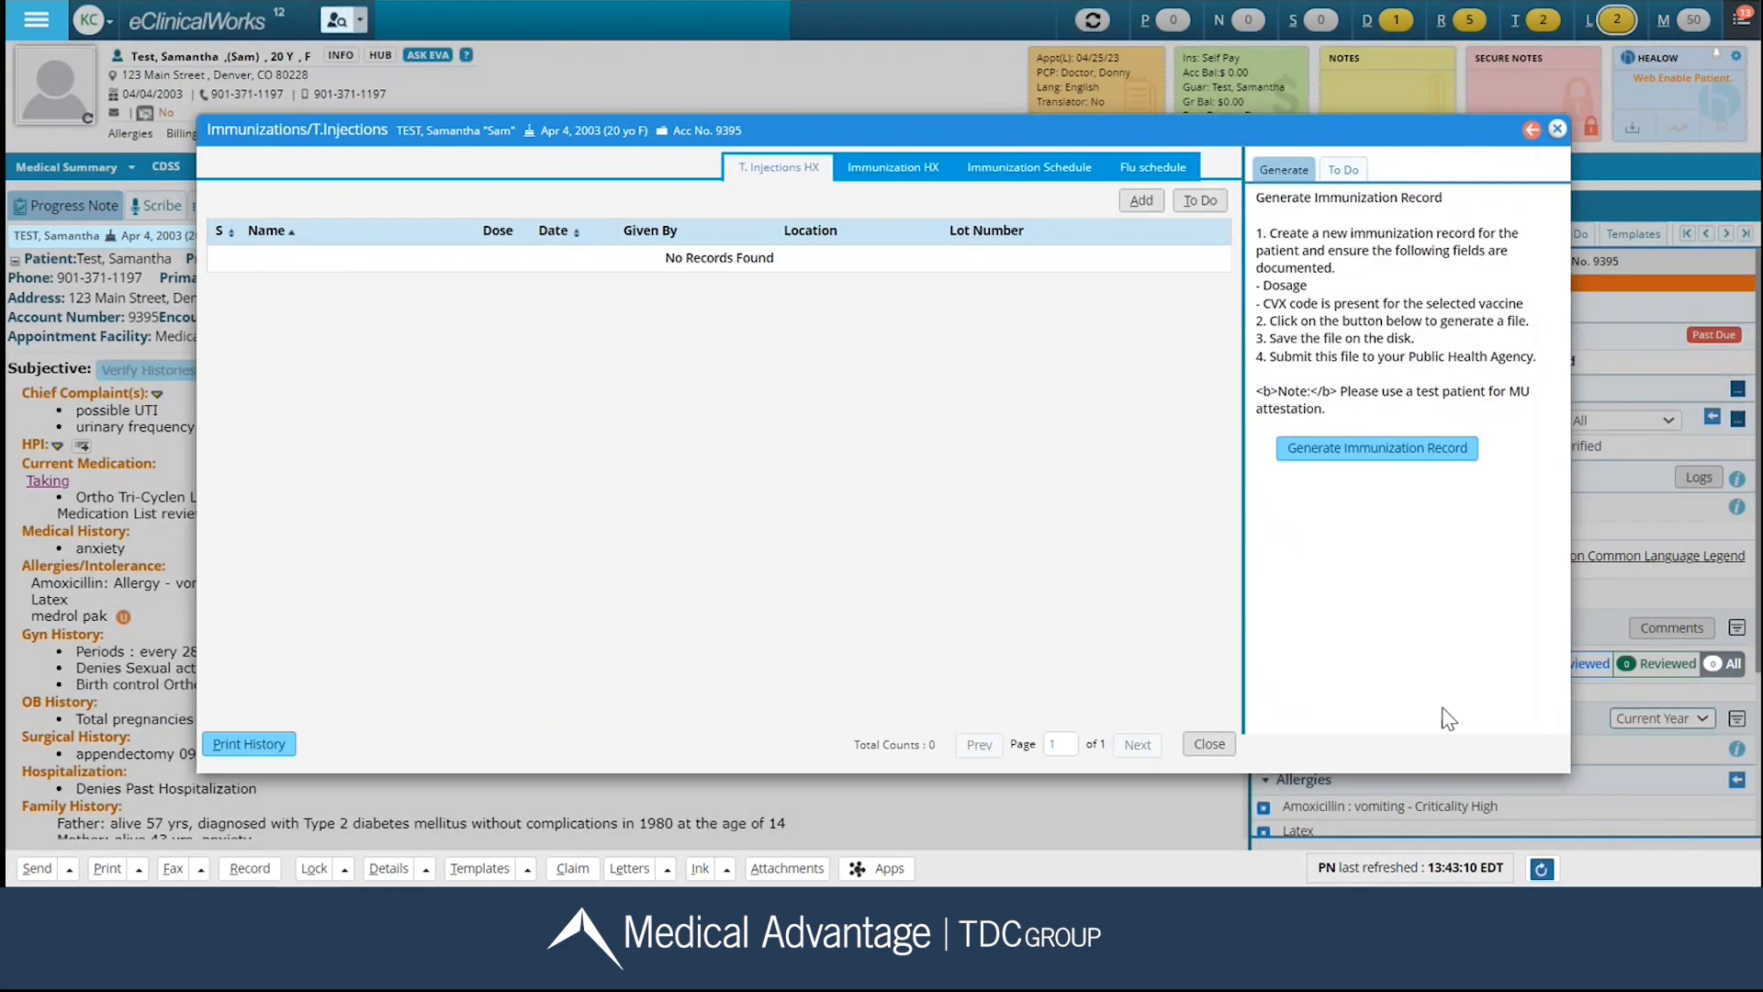
{"action": "left_click", "coordinate": [1226, 746]}
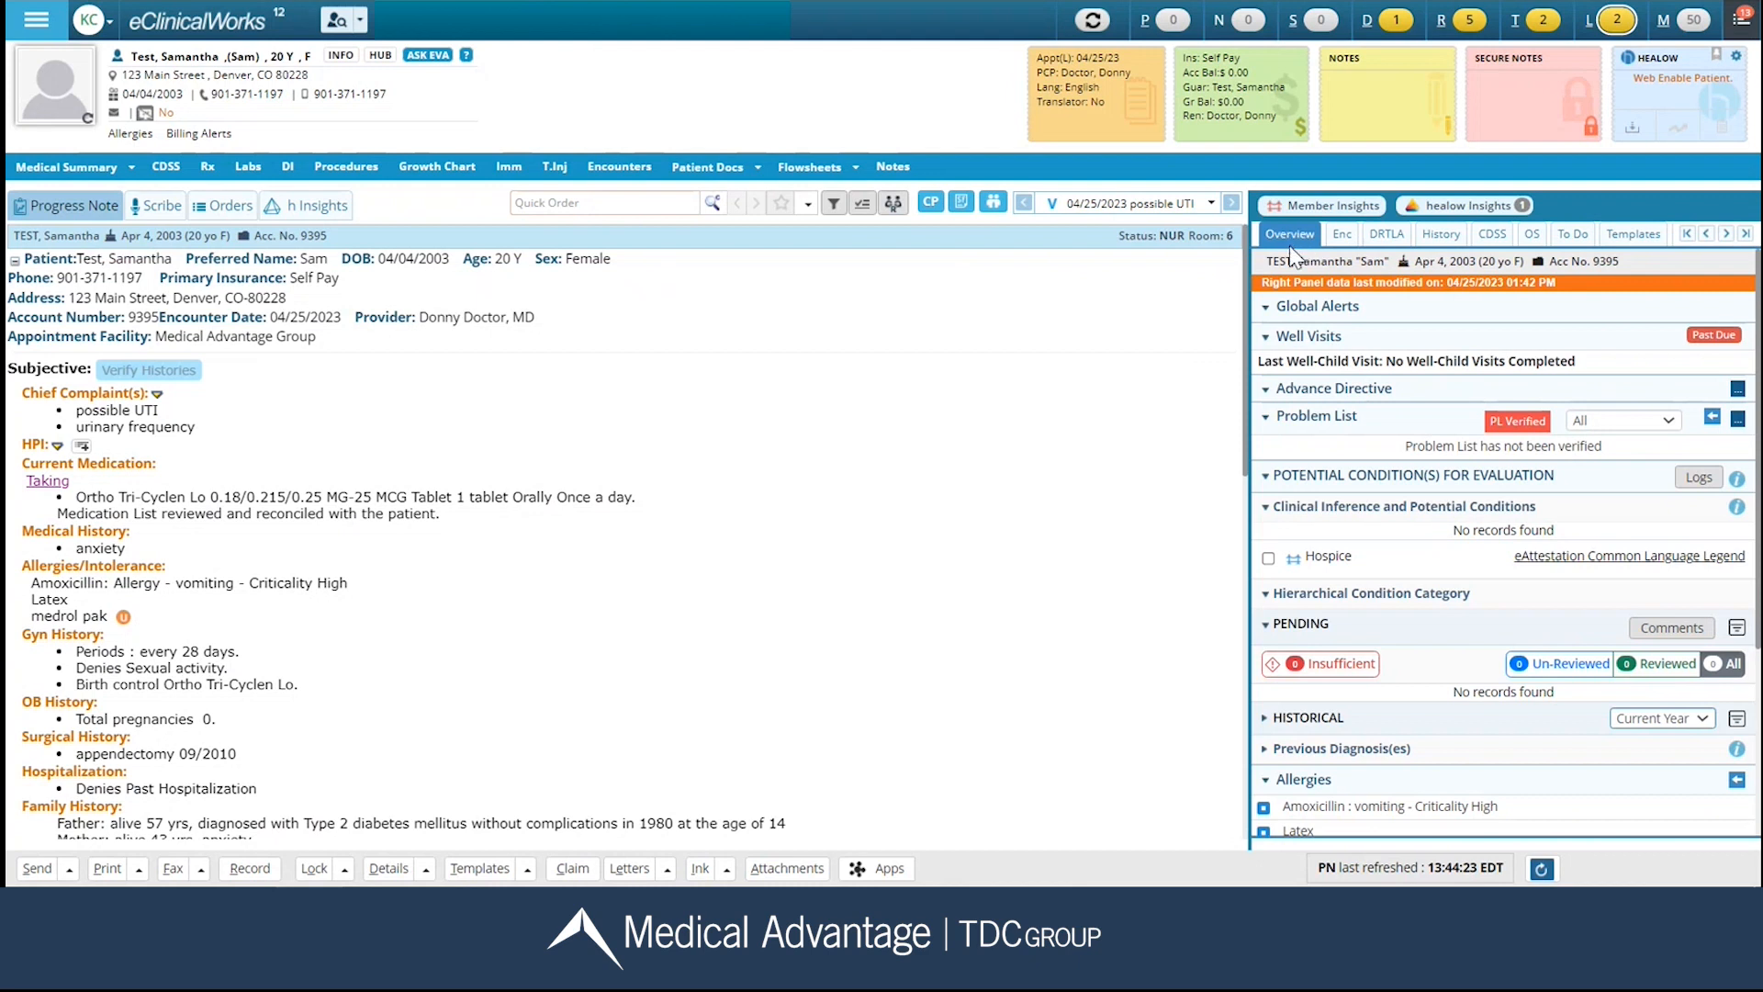
Review the immunizations in the chart overview and read through the encounter summary for the 04/25/2023 possible UTI visit.
{"action": "scroll", "coordinate": [1313, 515], "scroll_direction": "down", "scroll_amount": 3}
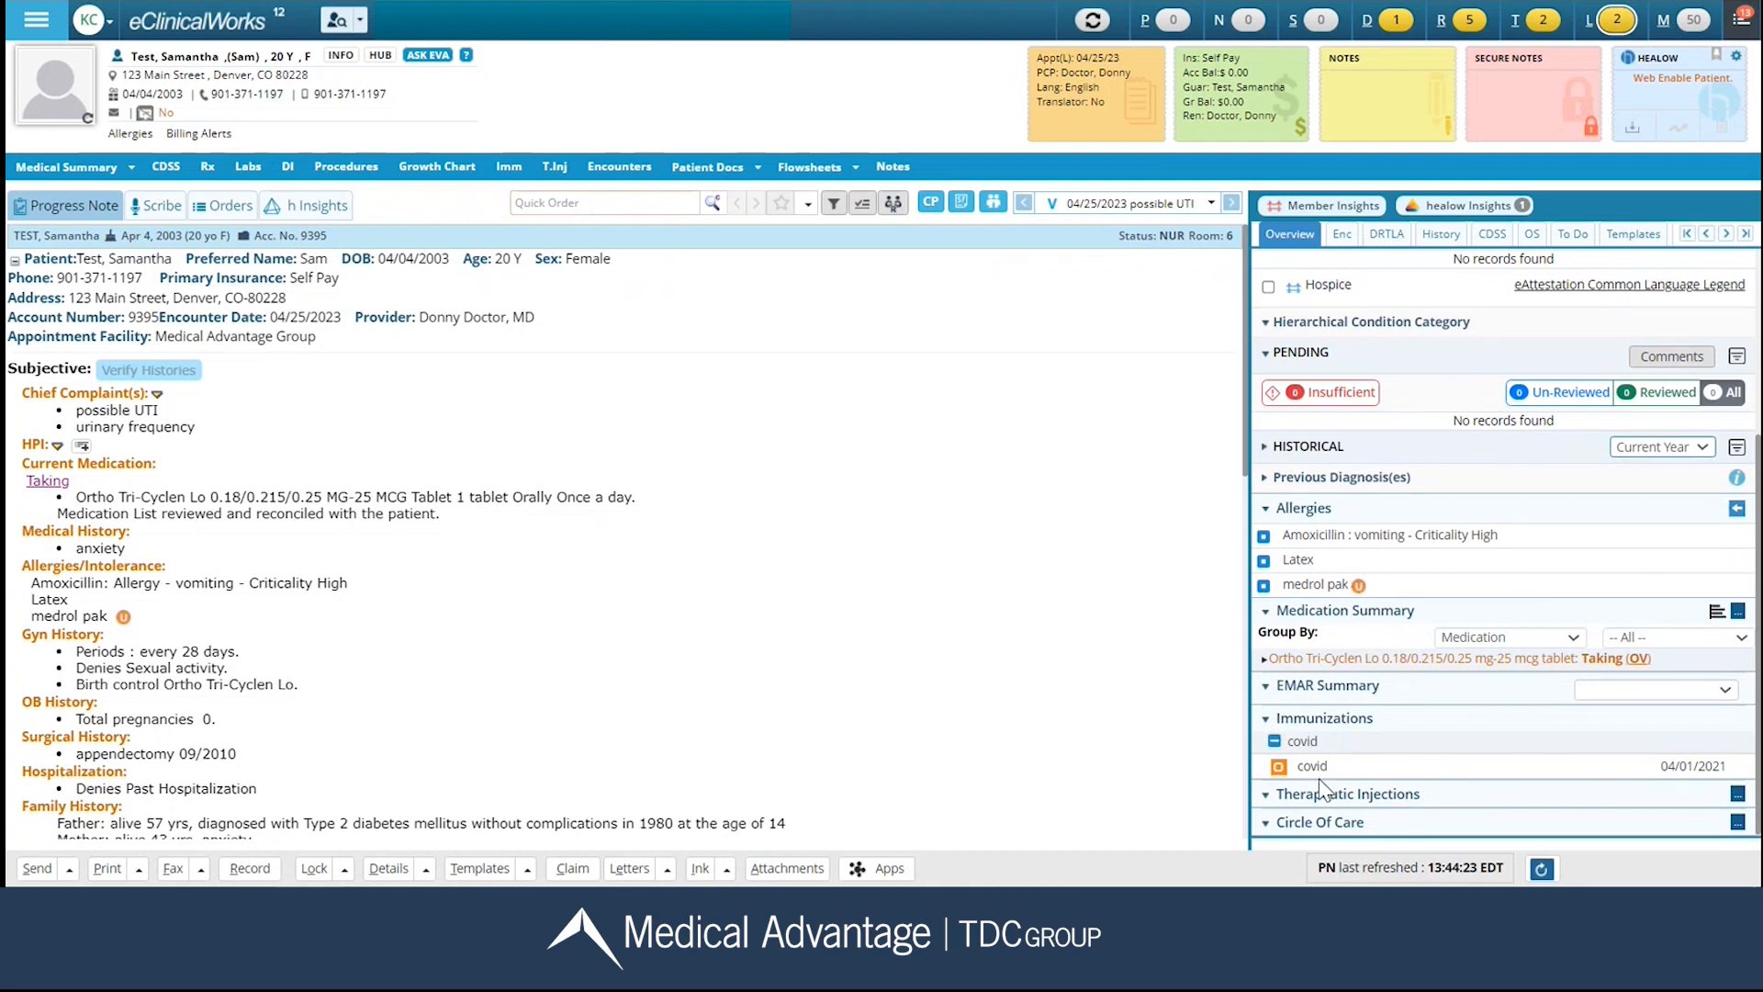
{"action": "left_click", "coordinate": [1342, 239]}
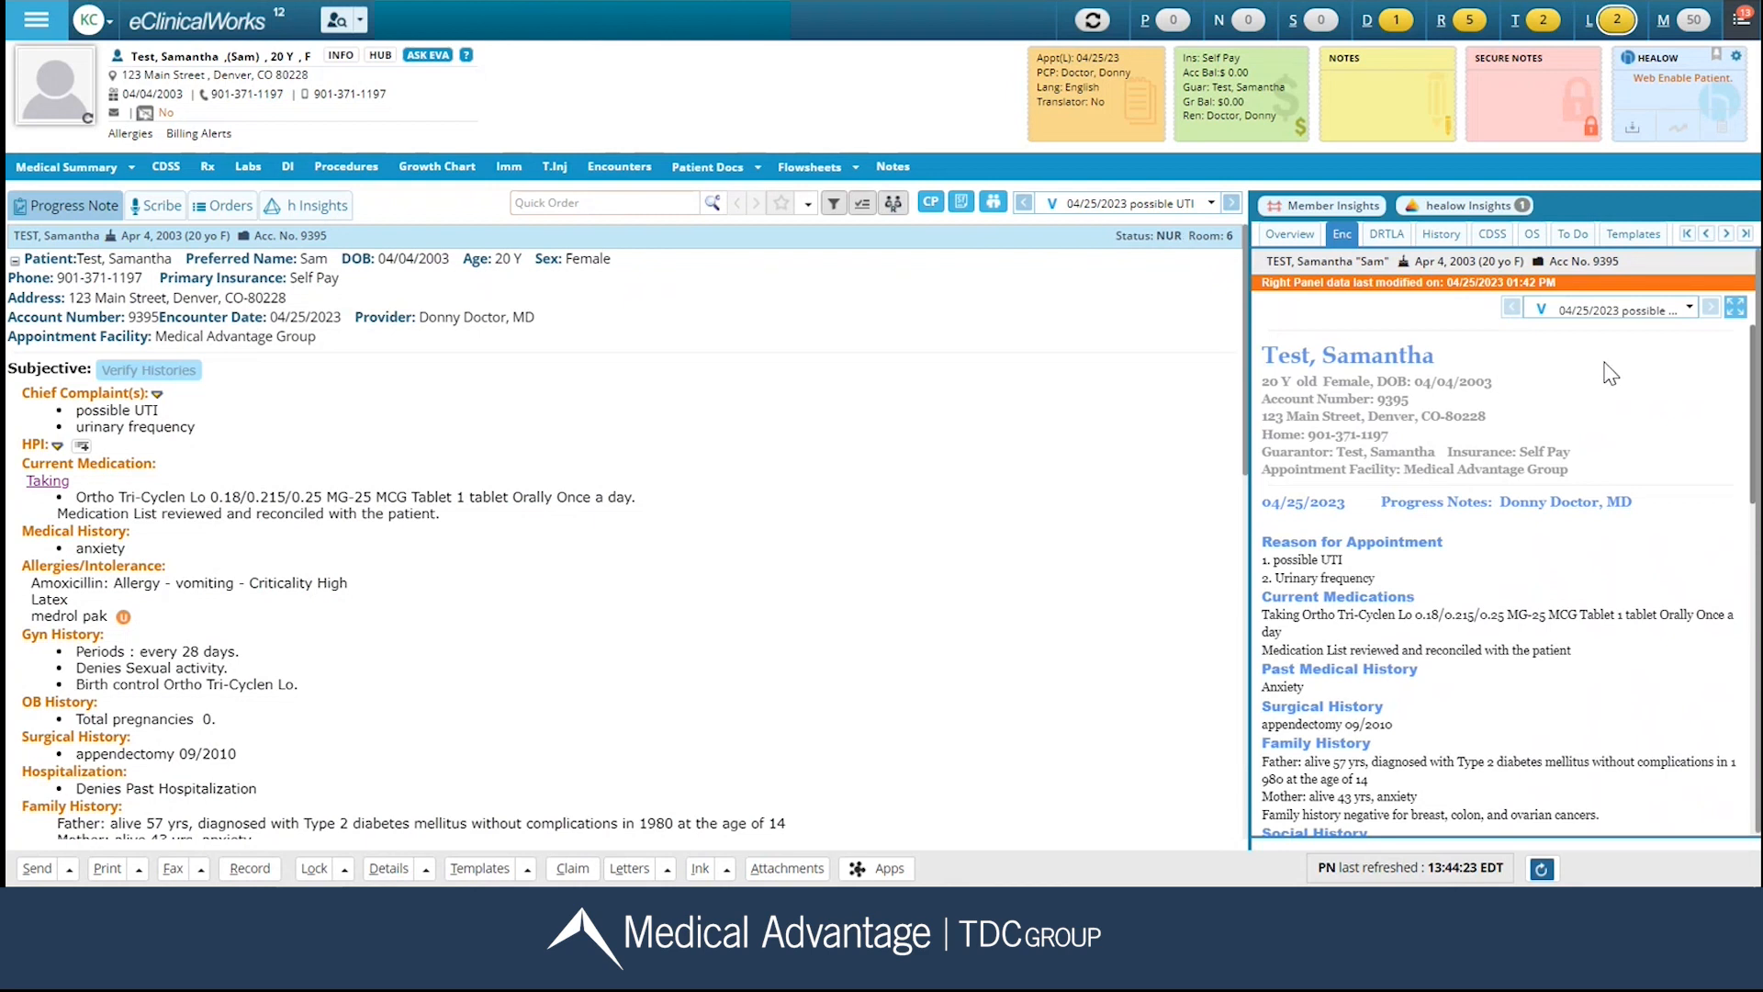
{"action": "left_click", "coordinate": [1690, 311]}
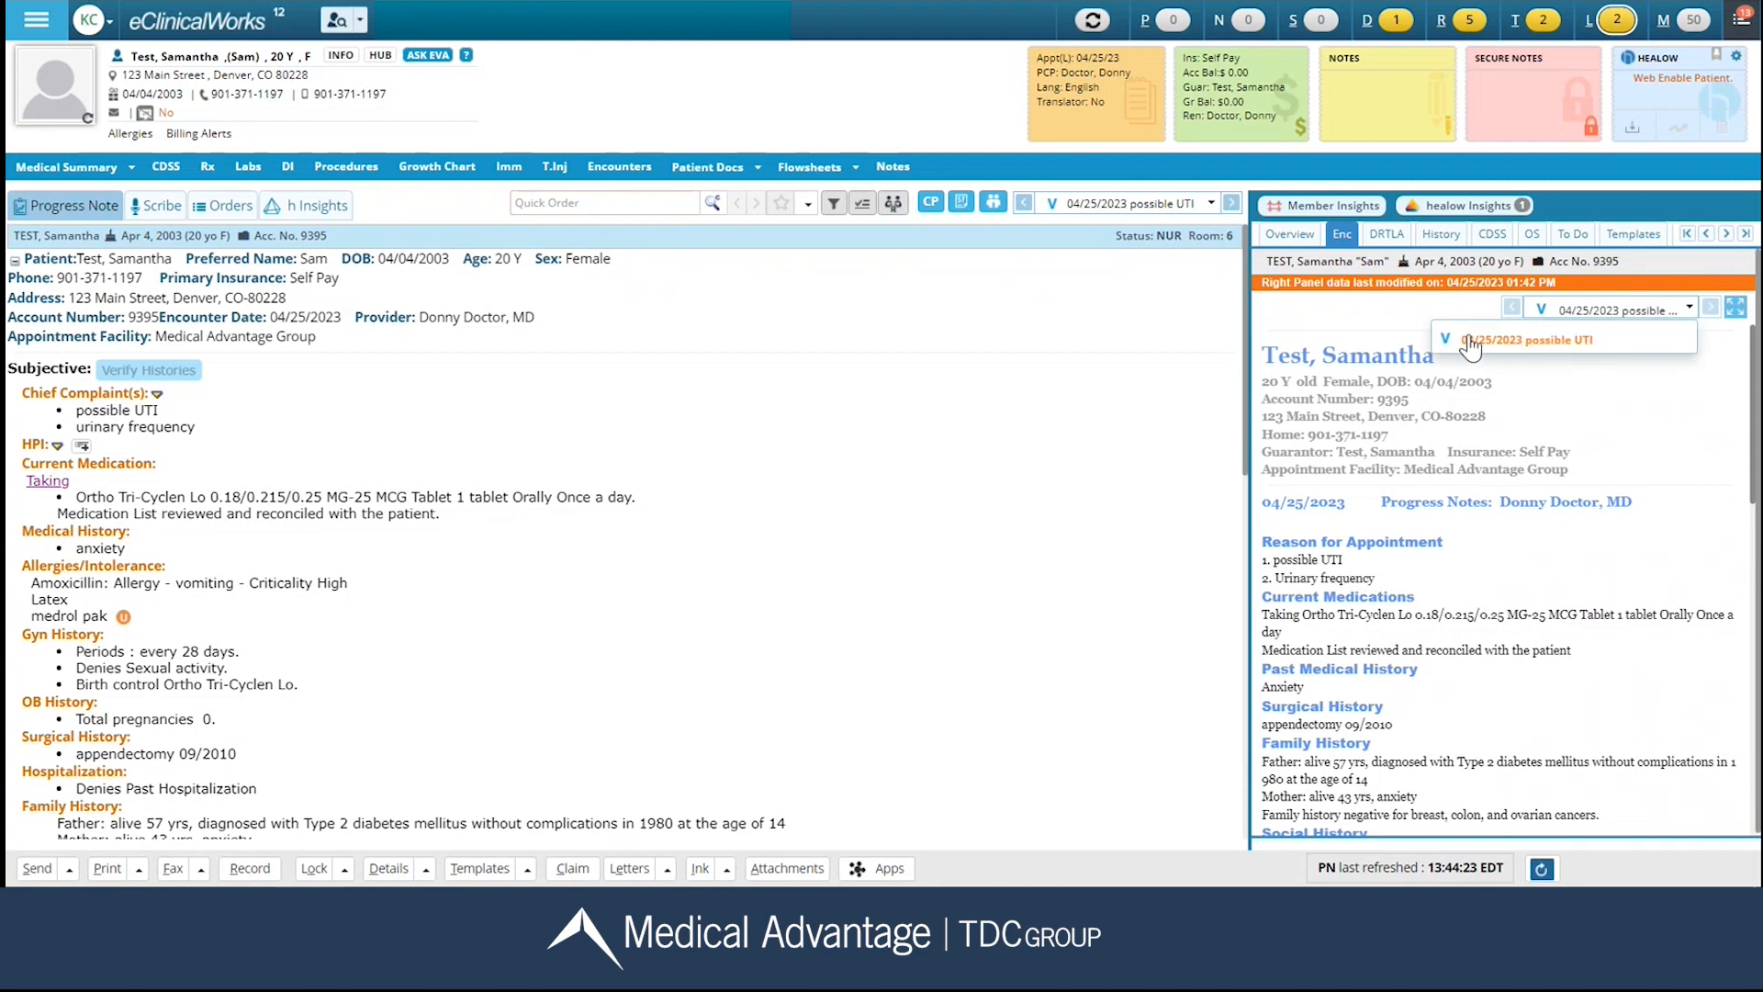
{"action": "left_click", "coordinate": [1653, 398]}
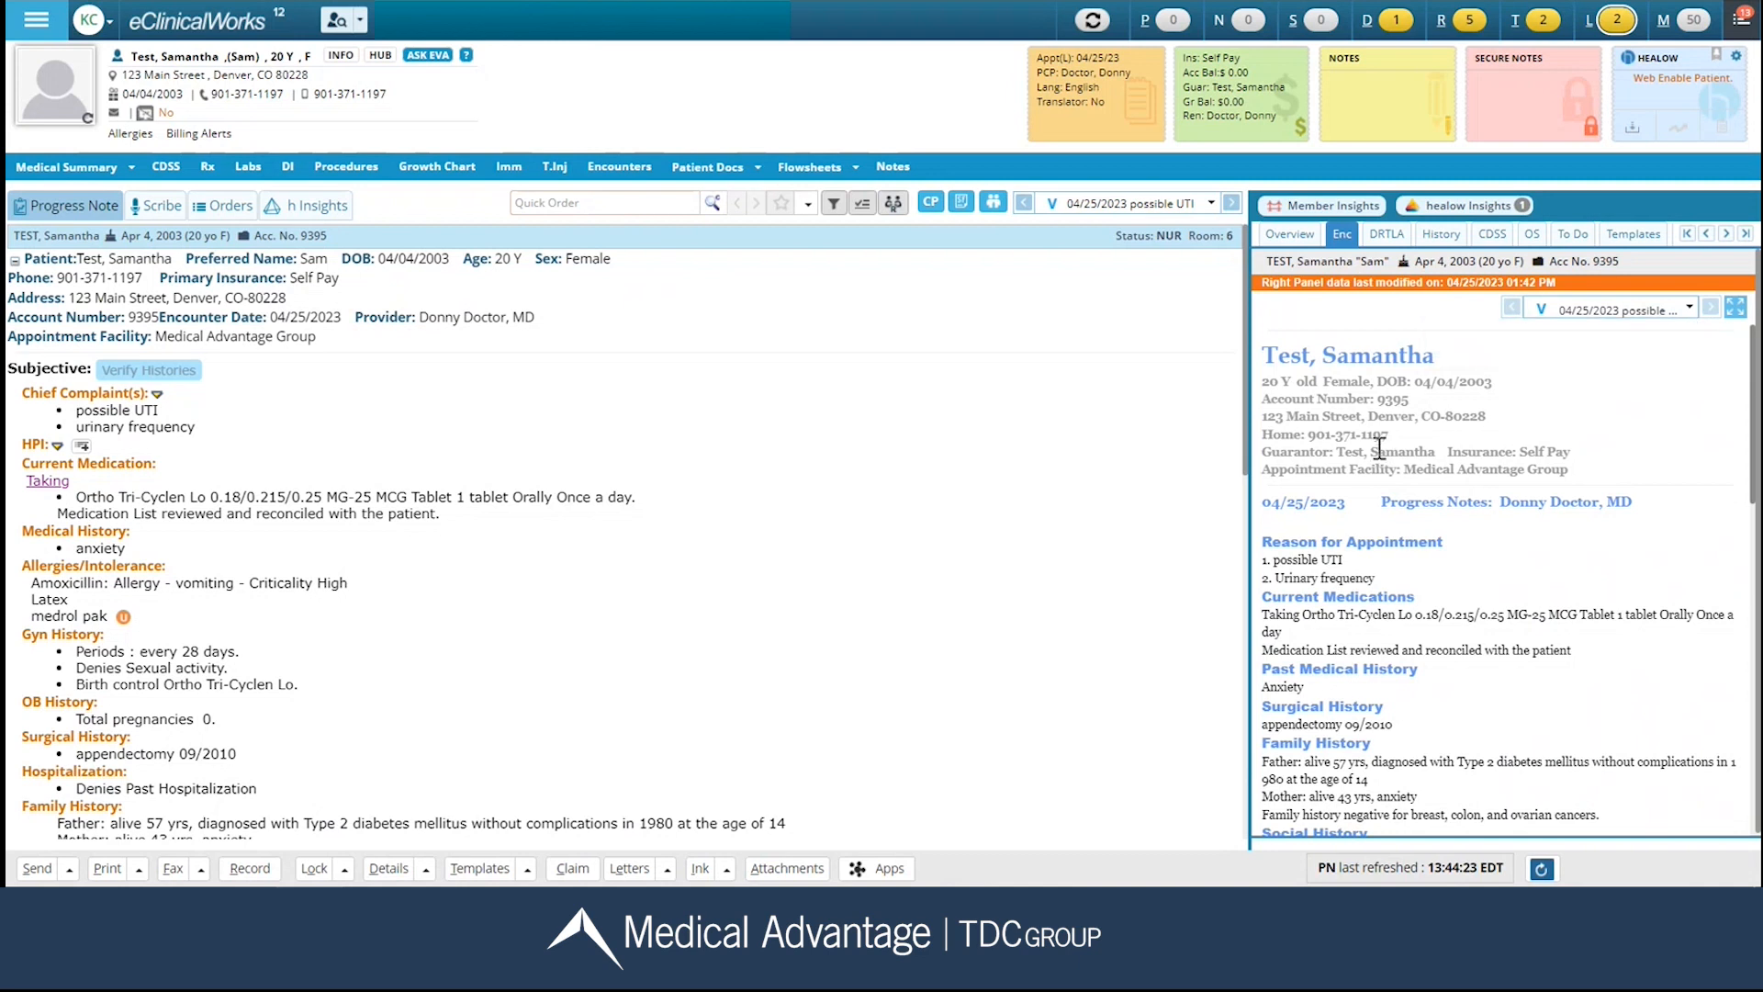
{"action": "scroll", "coordinate": [1380, 452], "scroll_direction": "down", "scroll_amount": 5}
{"action": "scroll", "coordinate": [1385, 452], "scroll_direction": "down", "scroll_amount": 10}
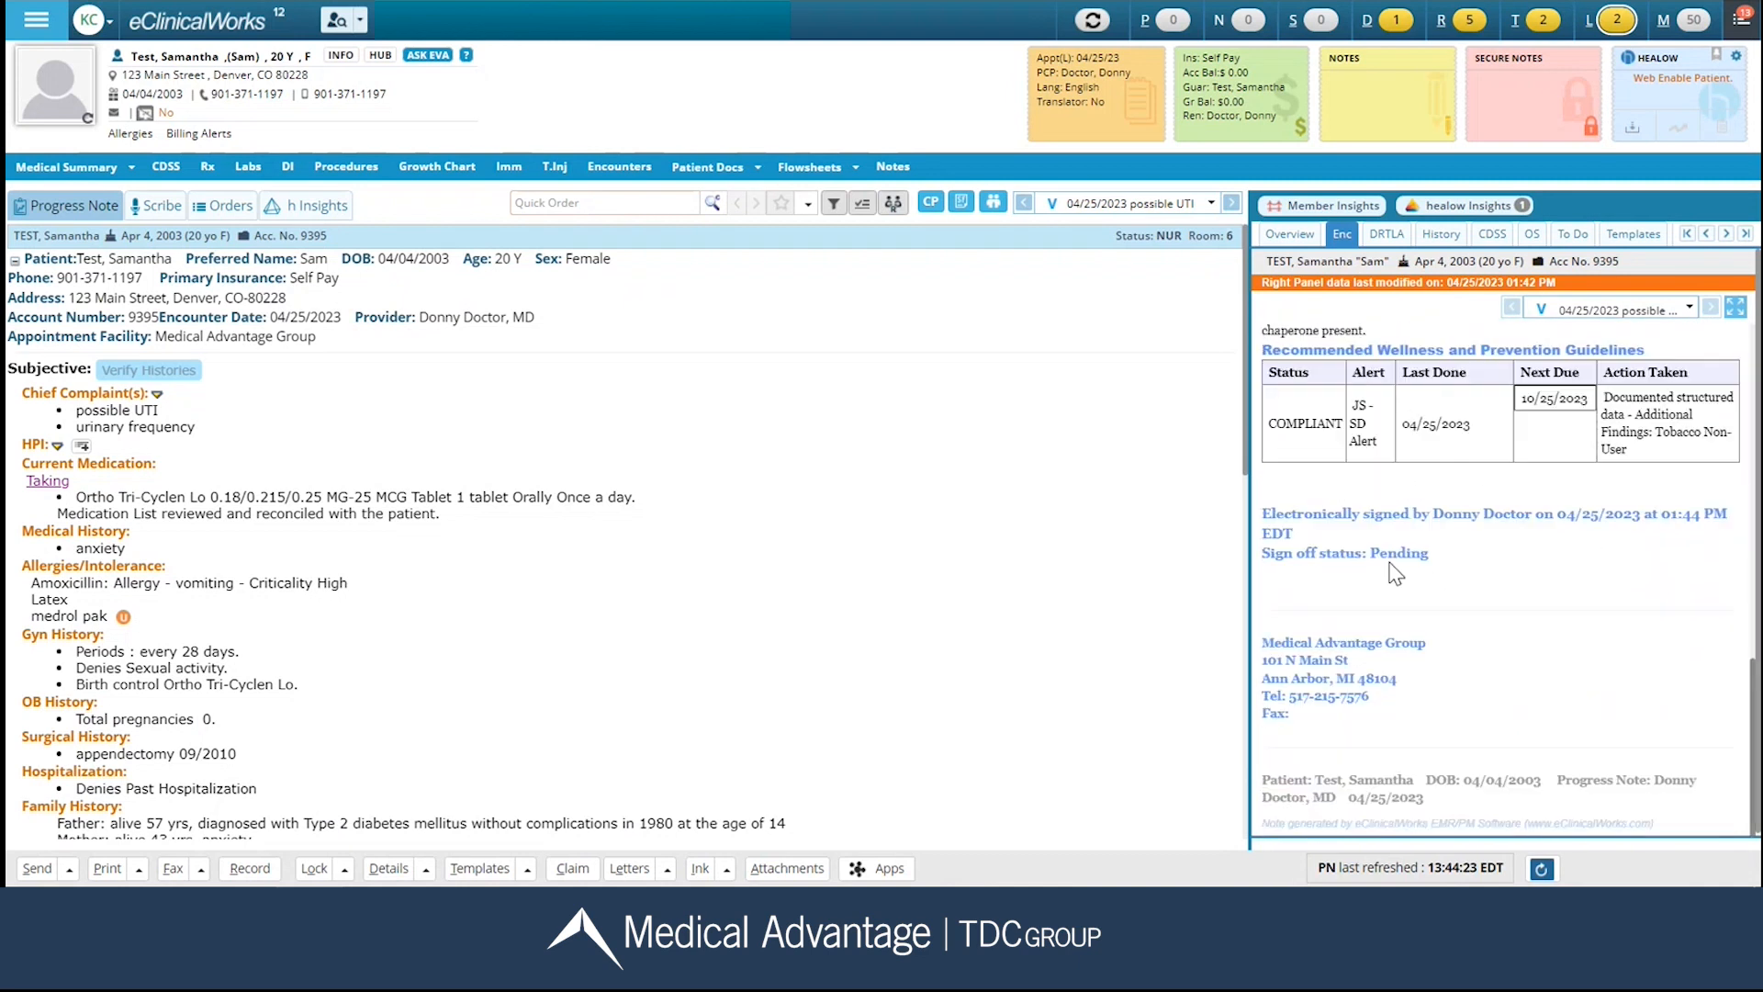
{"action": "scroll", "coordinate": [1391, 578], "scroll_direction": "up", "scroll_amount": 15}
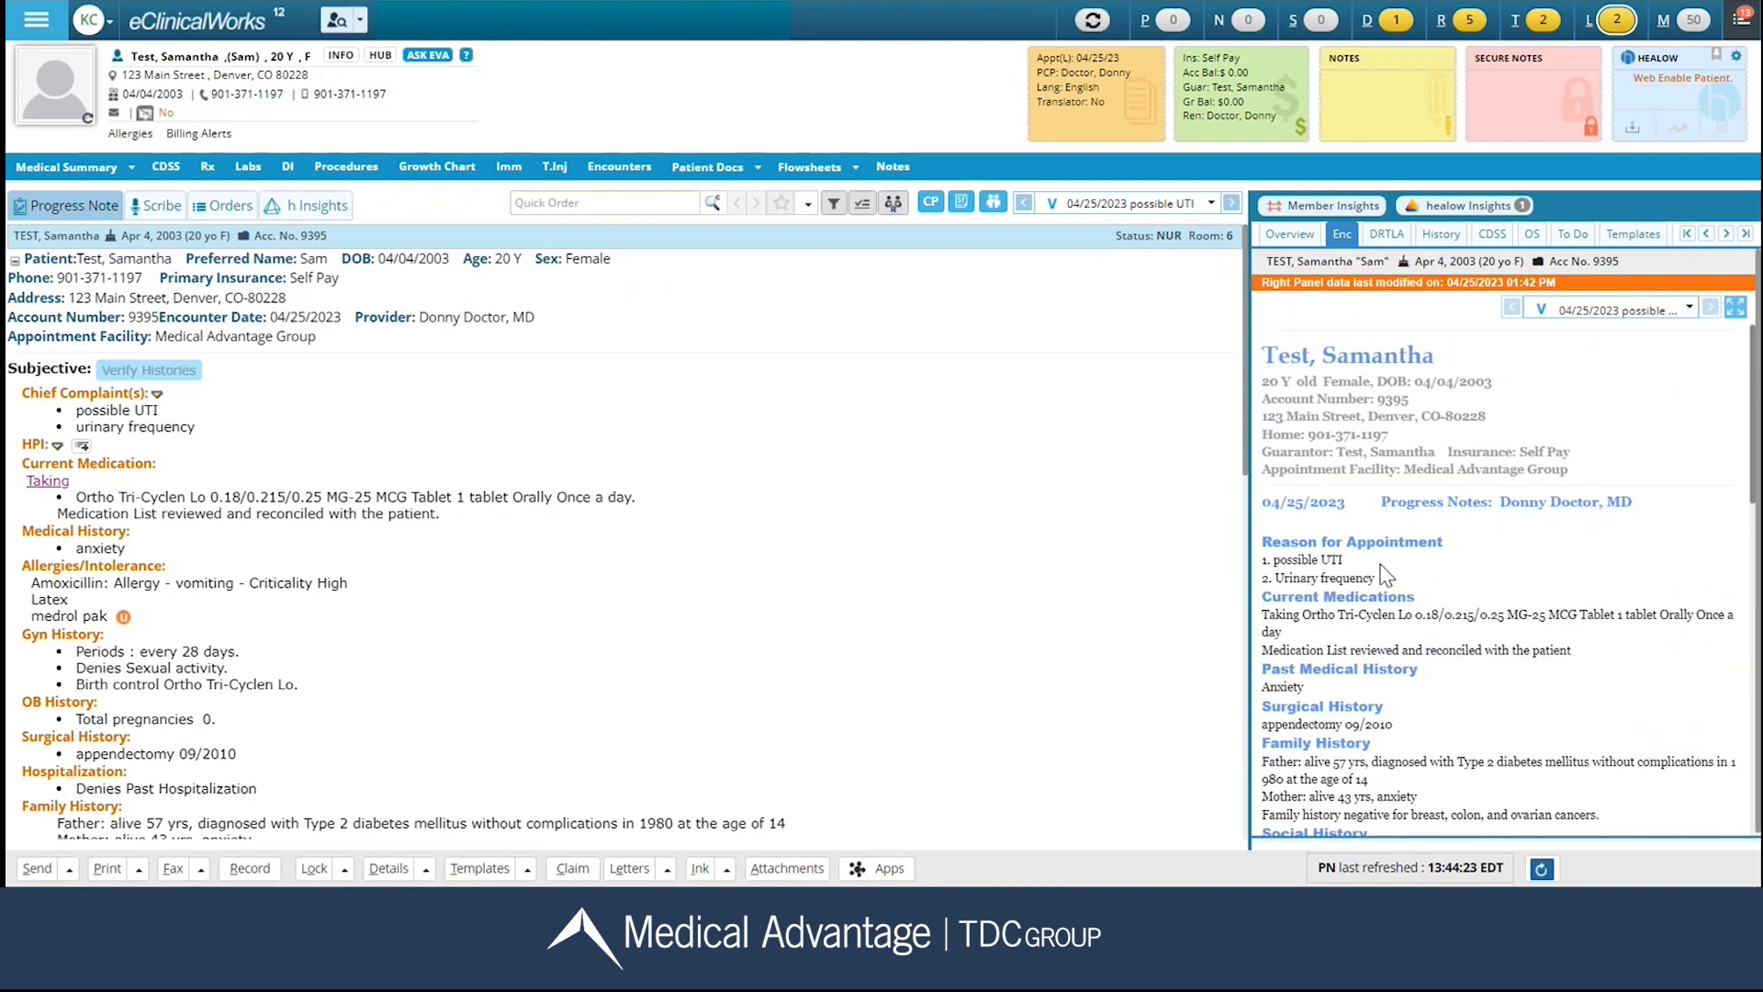
Examine the patient's labs and documents, recorded histories, CDSS alerts, order sets and favorite templates.
{"action": "left_click", "coordinate": [1393, 237]}
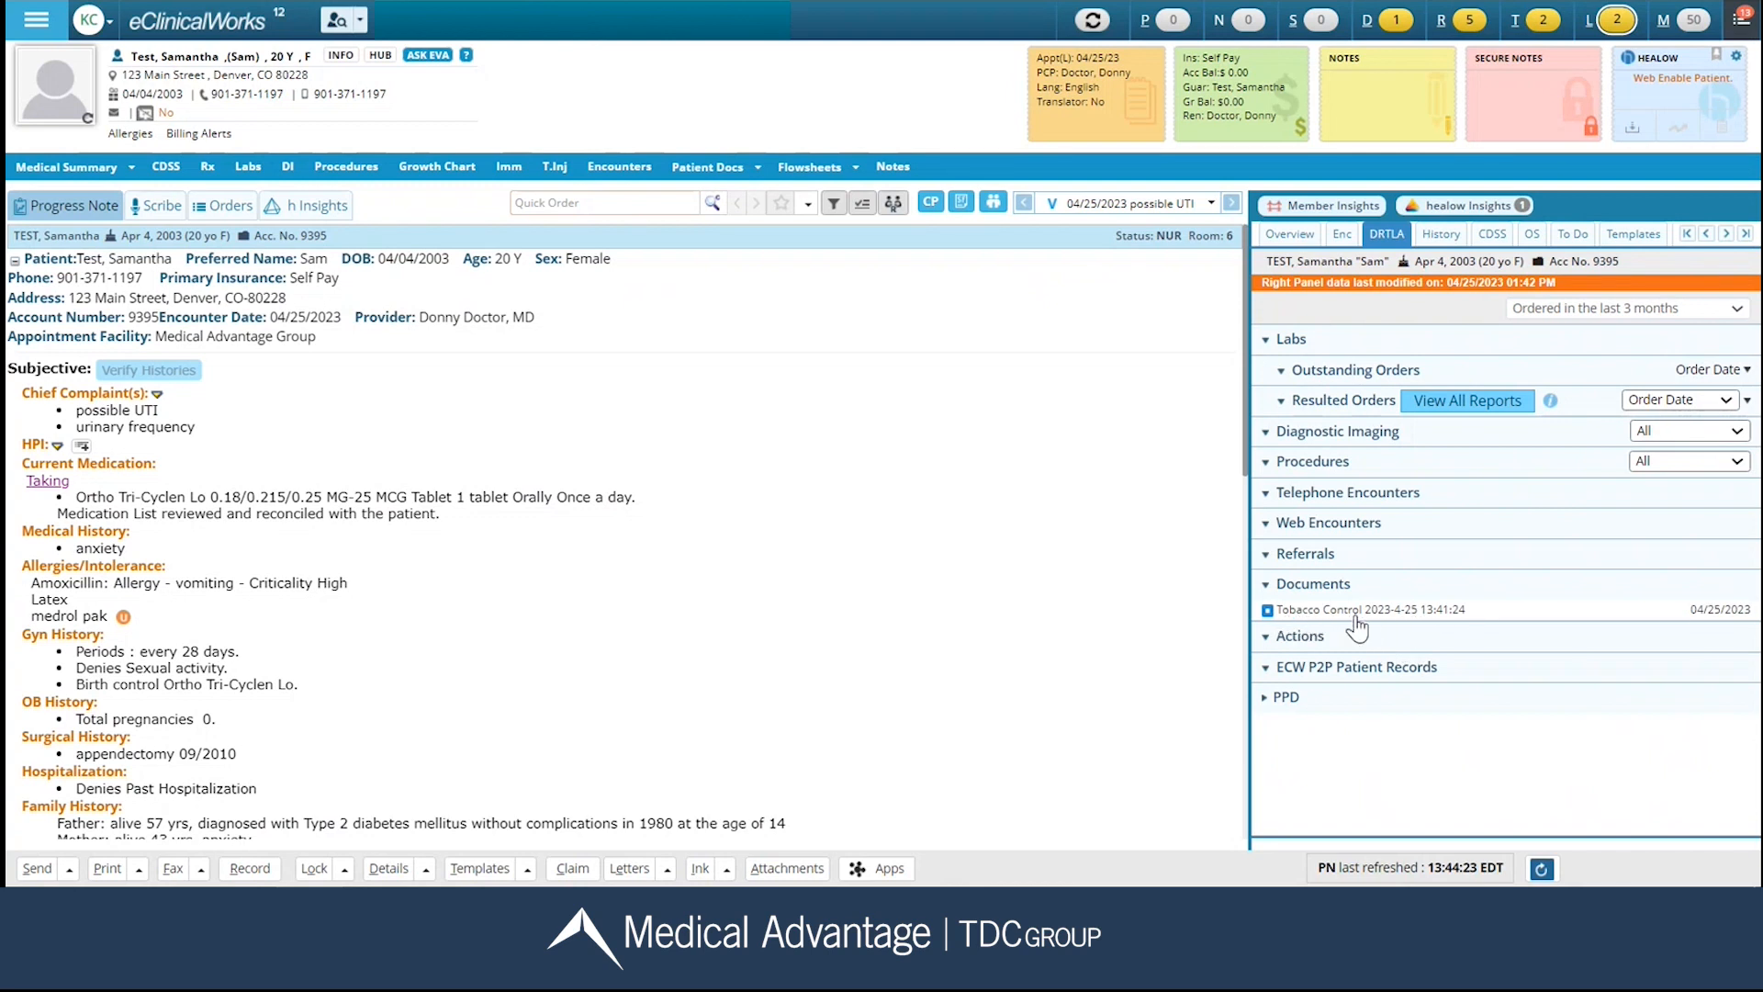
{"action": "left_click", "coordinate": [1438, 235]}
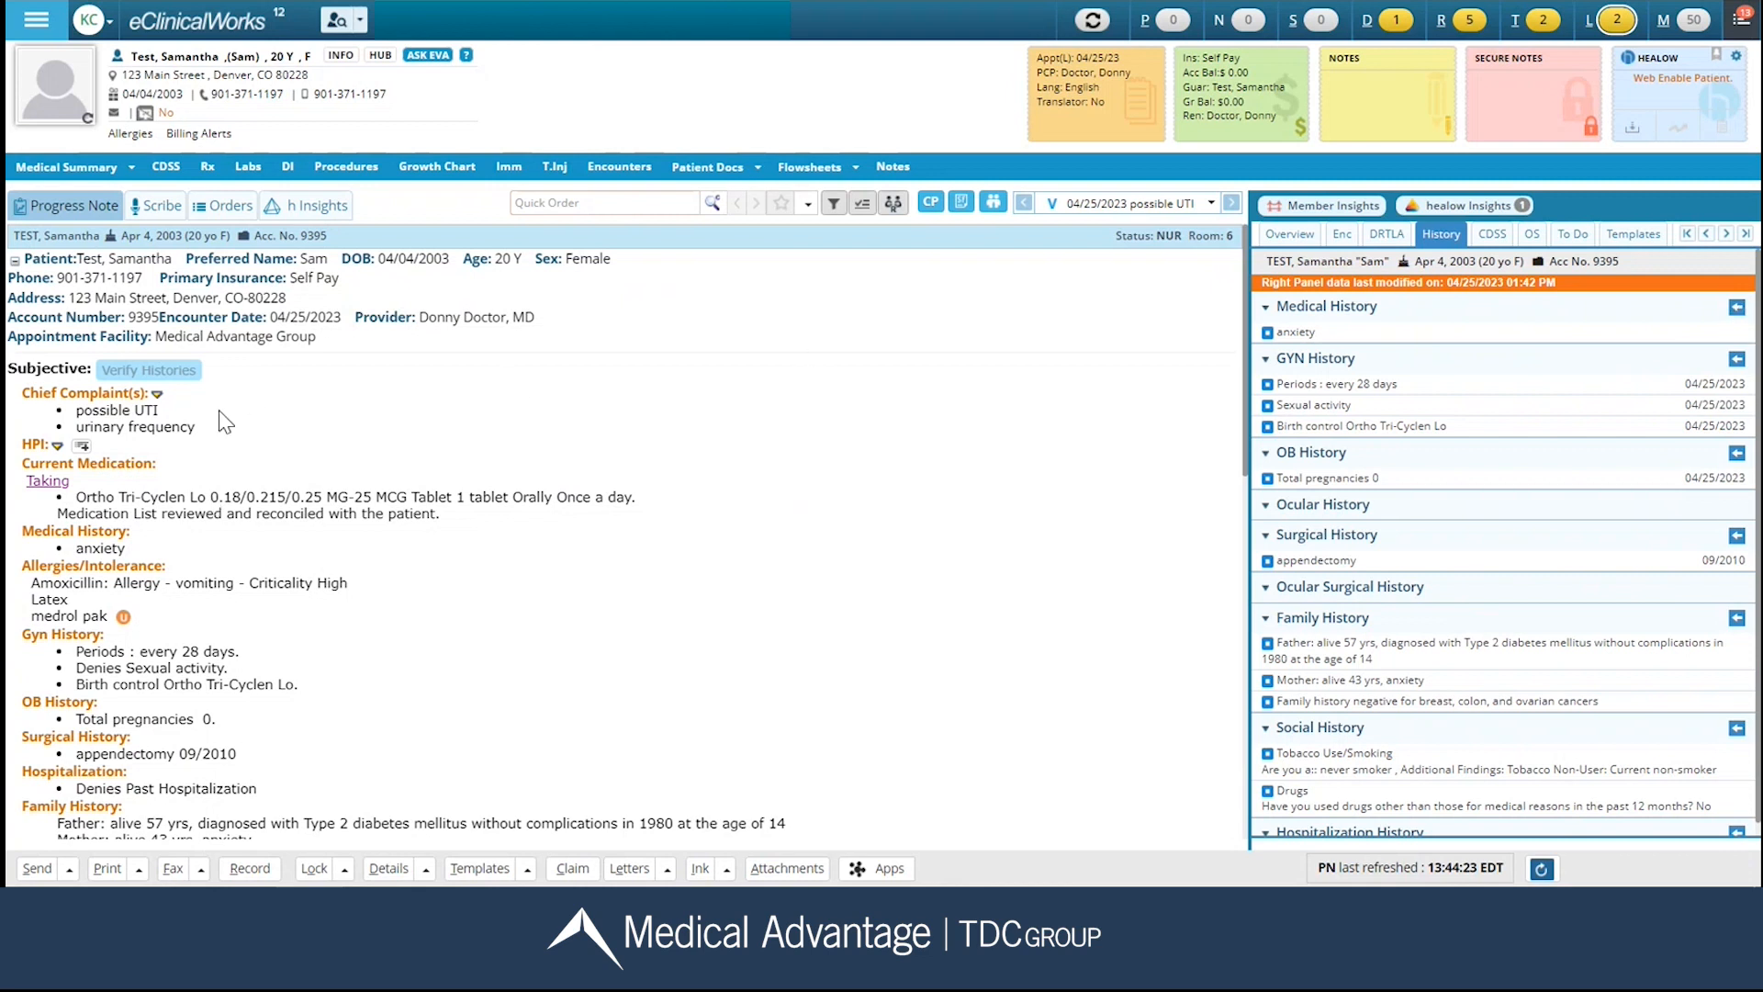
{"action": "left_click", "coordinate": [1507, 235]}
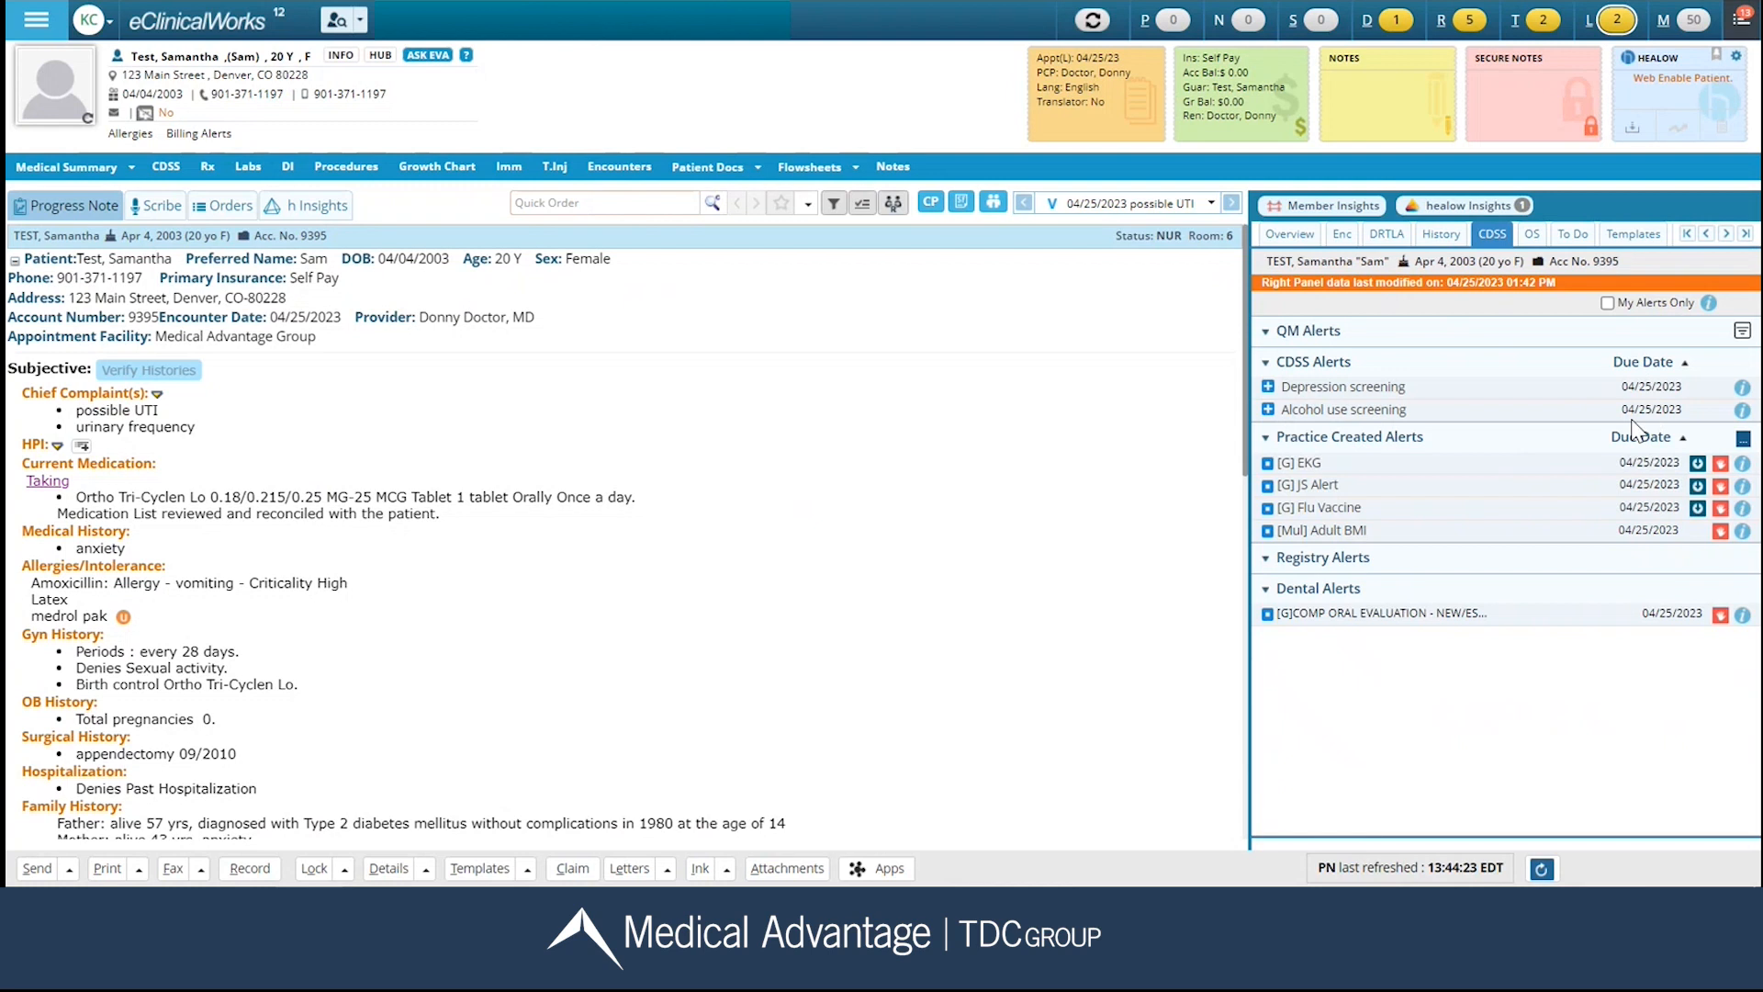
{"action": "left_click", "coordinate": [1532, 236]}
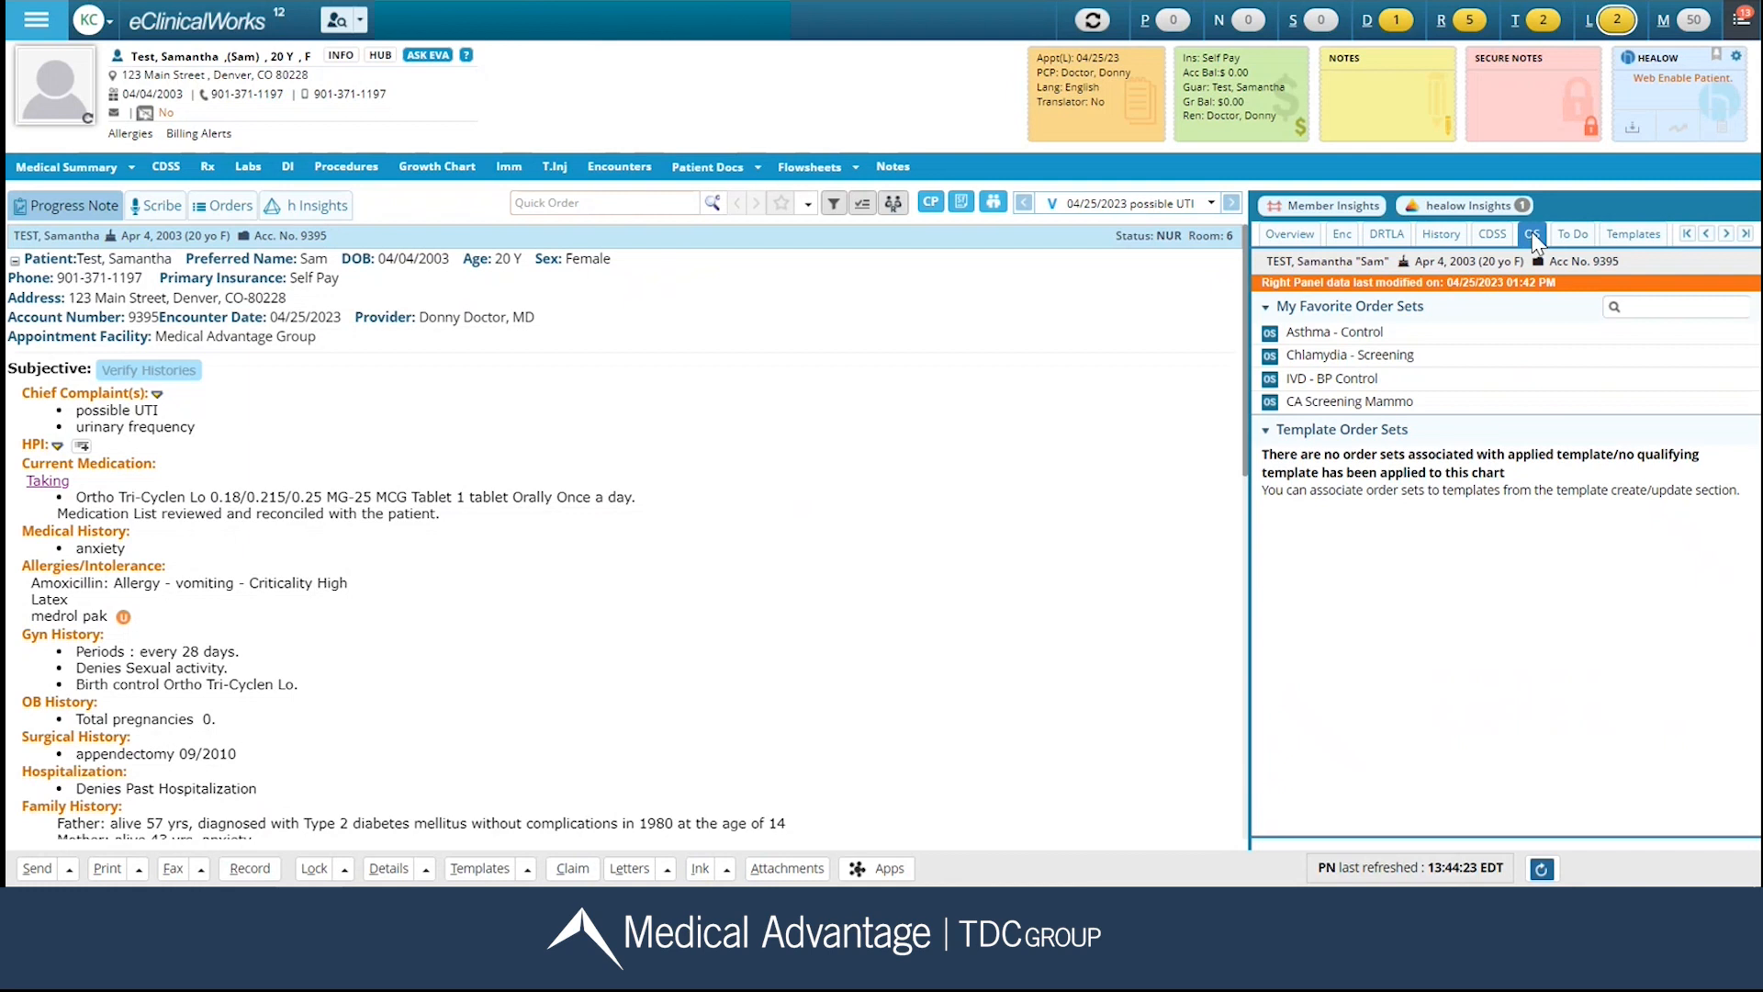
{"action": "left_click", "coordinate": [1636, 234]}
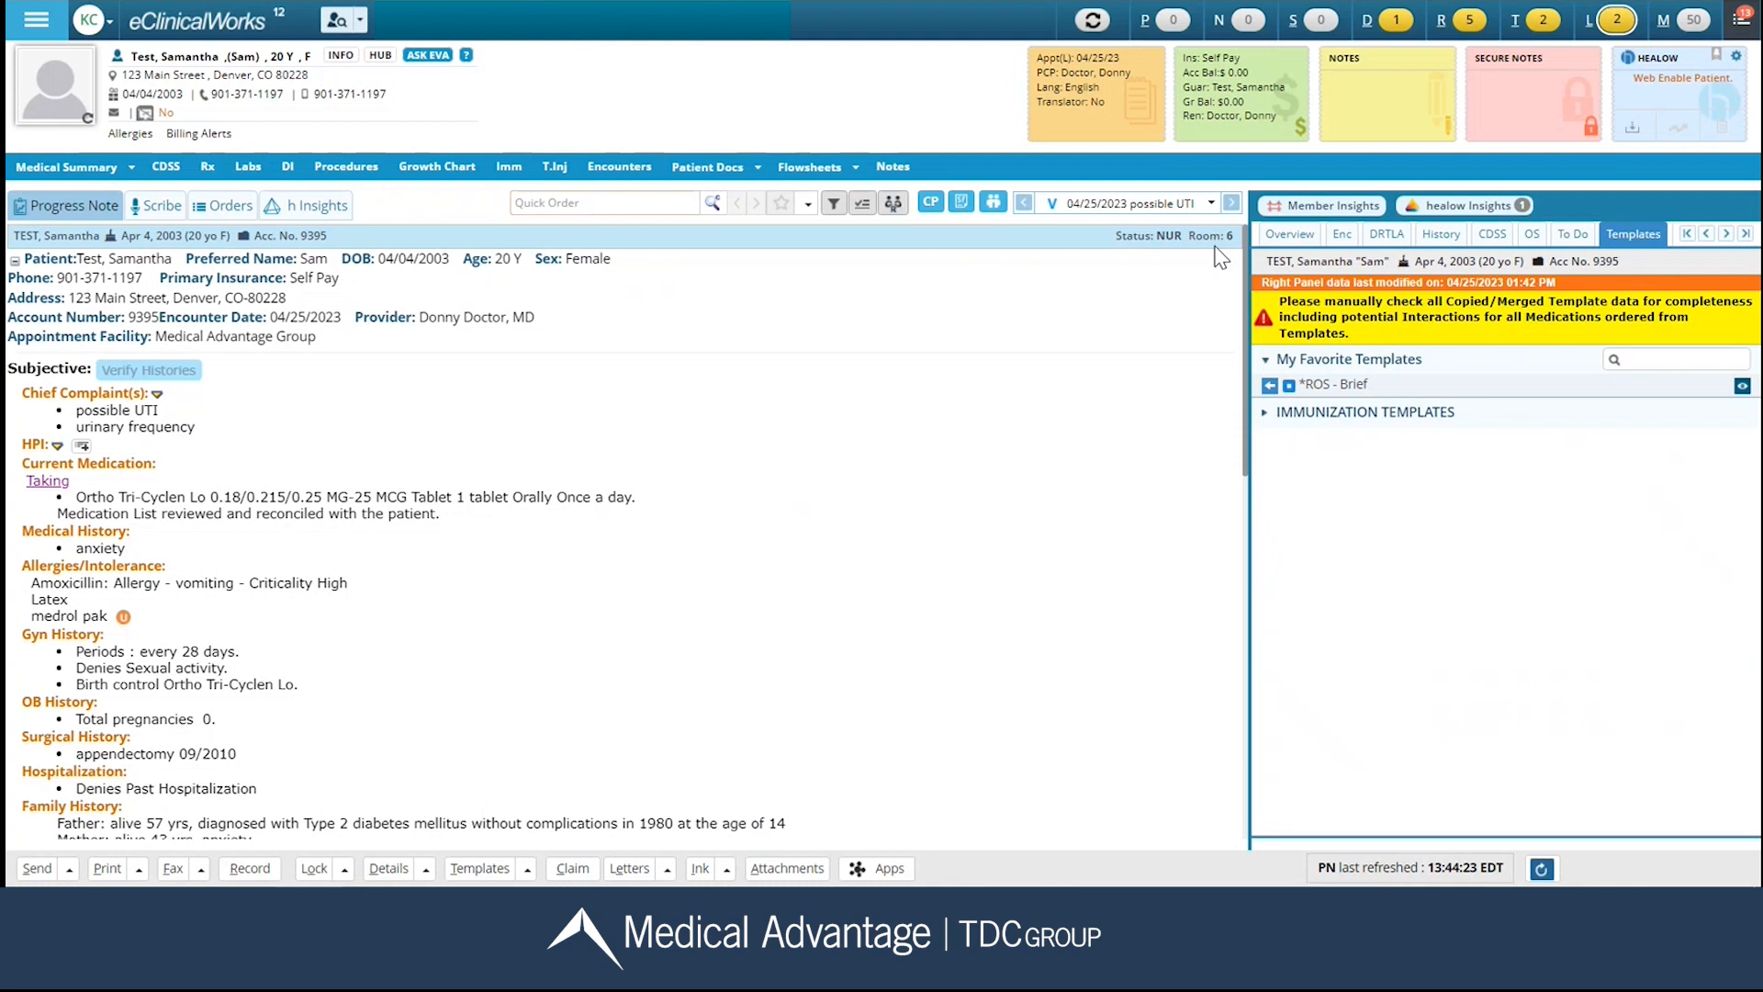
Return to the office visits schedule and set the possible UTI visit's status to "Ready to be seen".
{"action": "left_click", "coordinate": [1323, 35]}
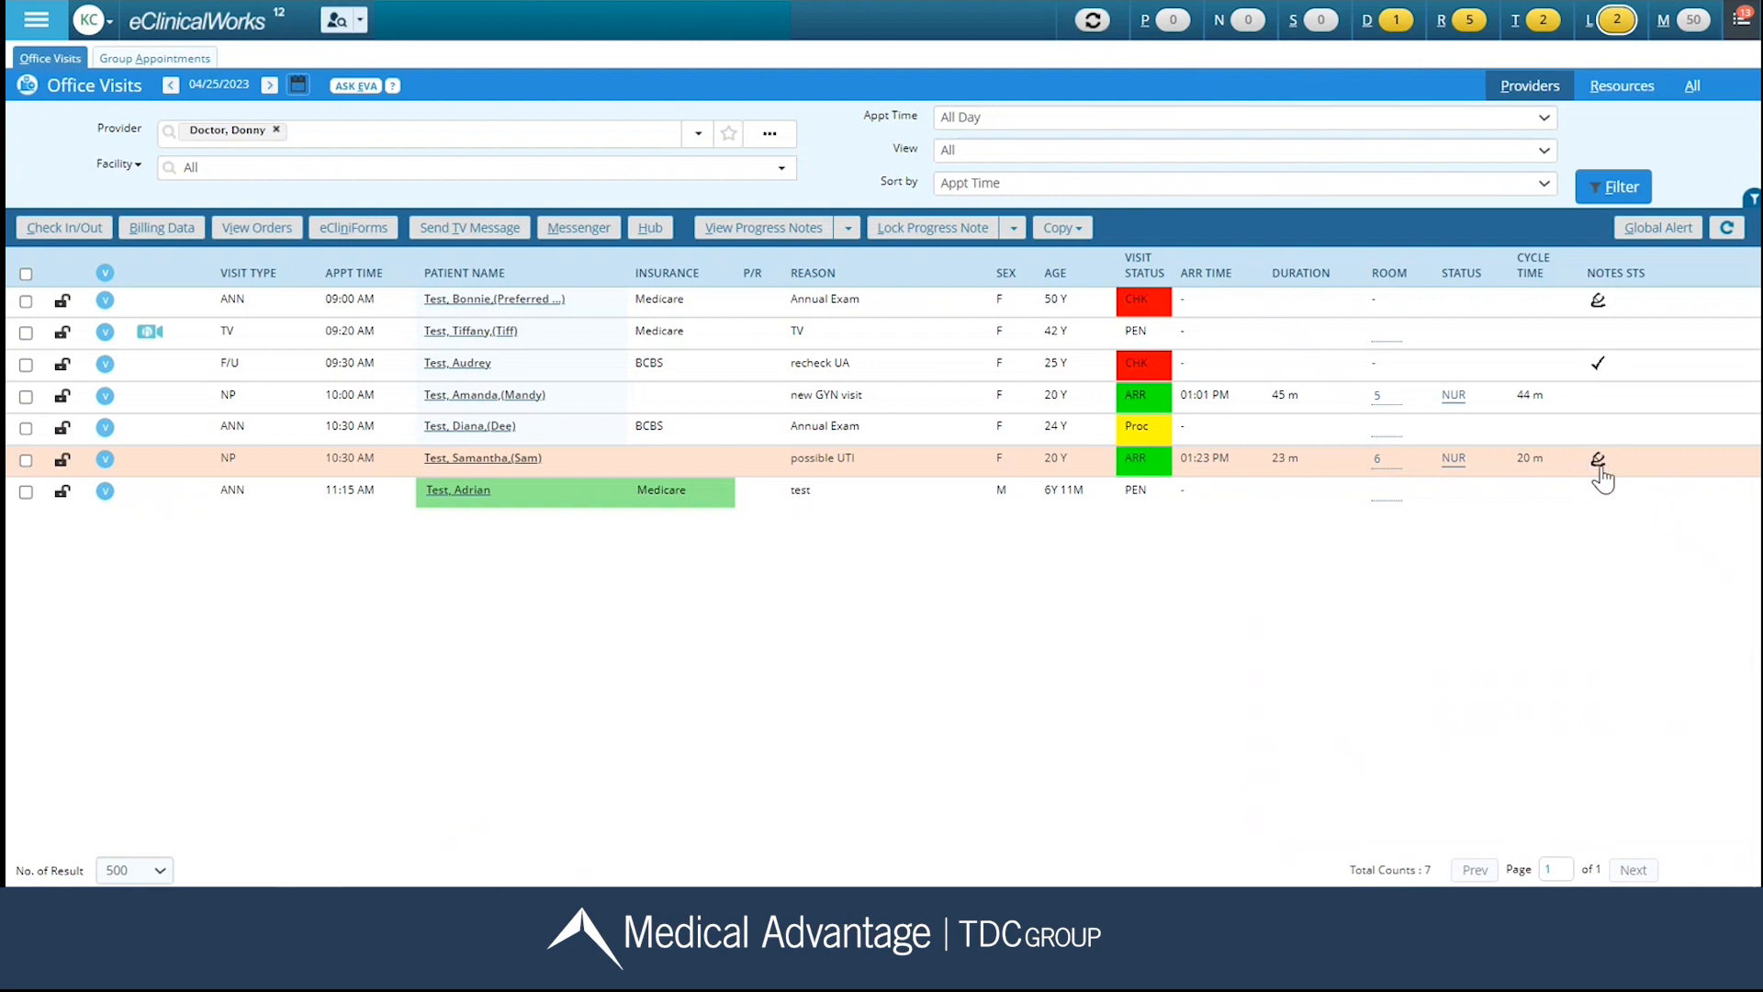
{"action": "left_click", "coordinate": [1454, 459]}
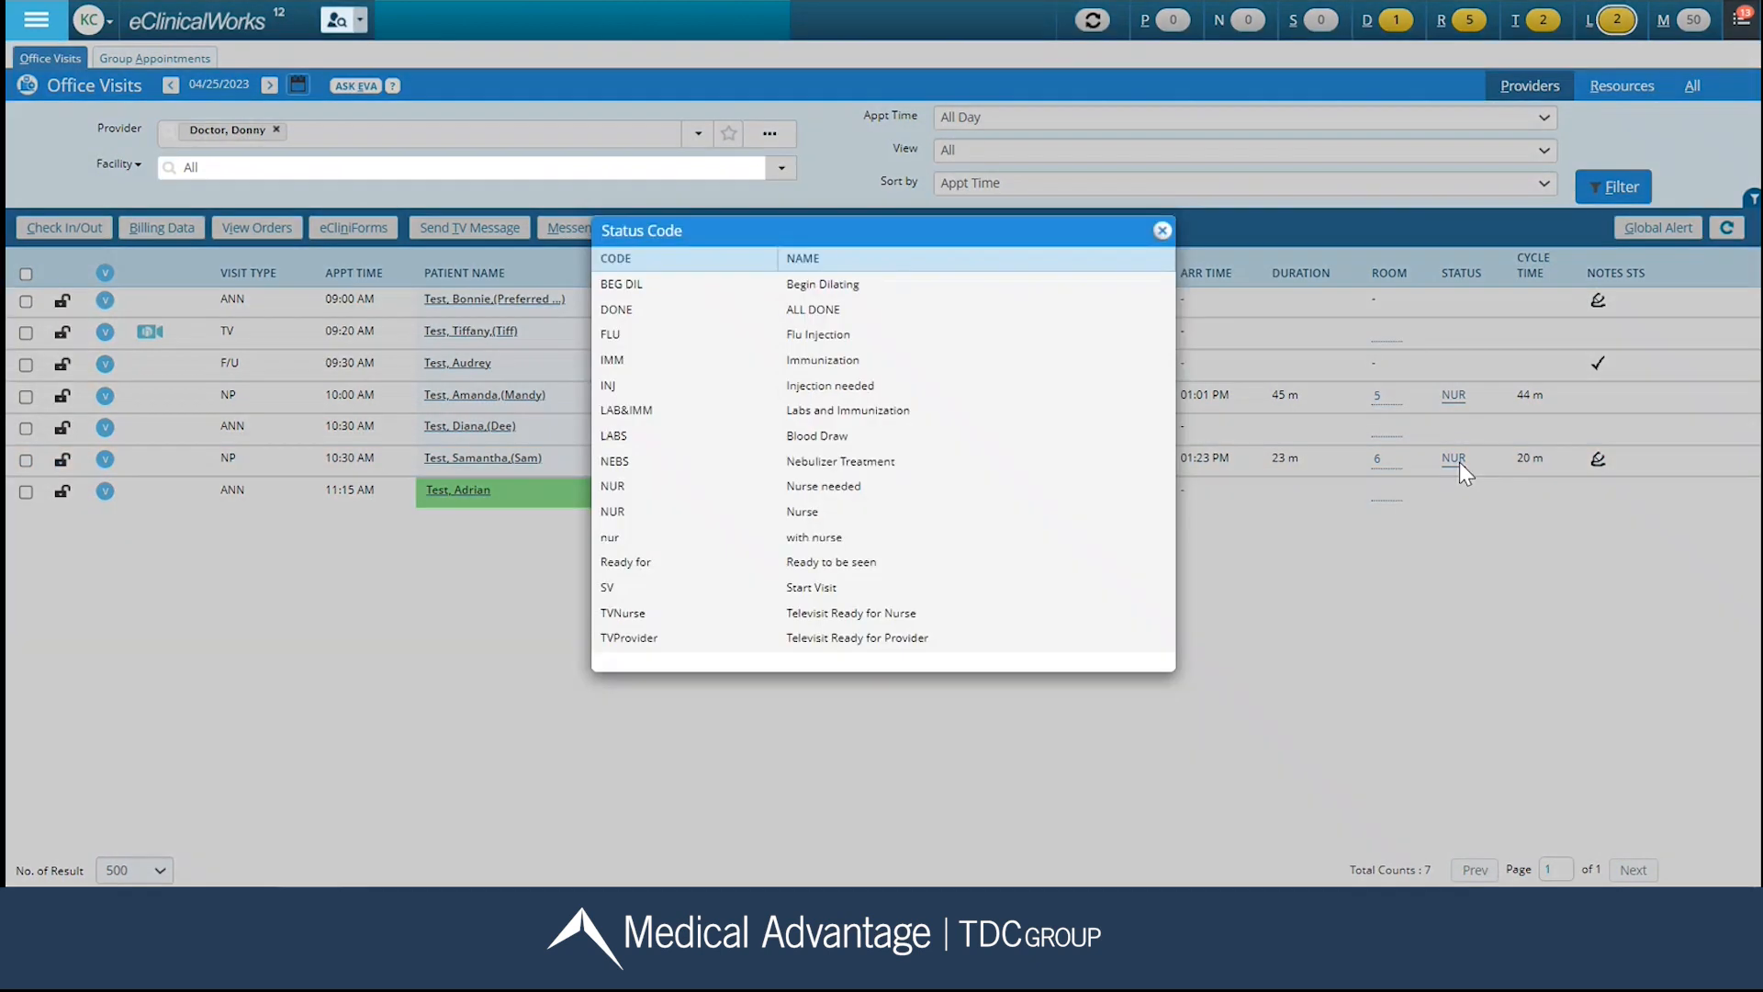
{"action": "left_click", "coordinate": [872, 570]}
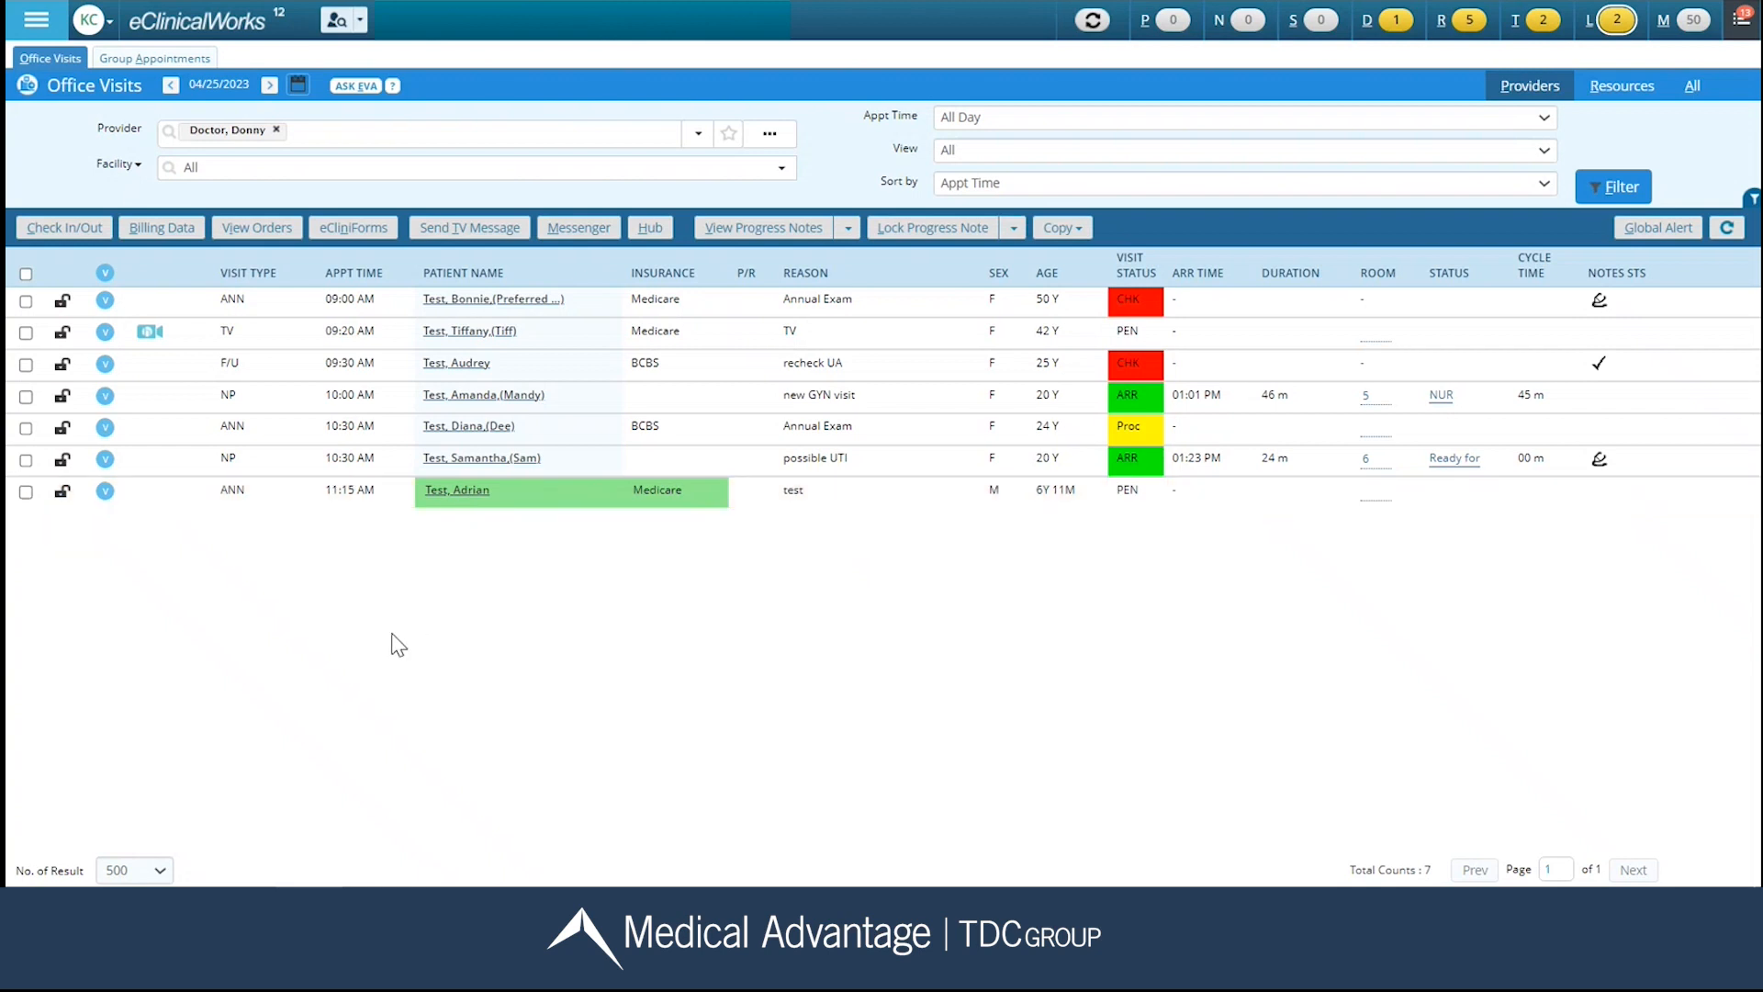
View the patient orders for the 11:15 AM annual visit and close the orders window.
{"action": "left_click", "coordinate": [25, 493]}
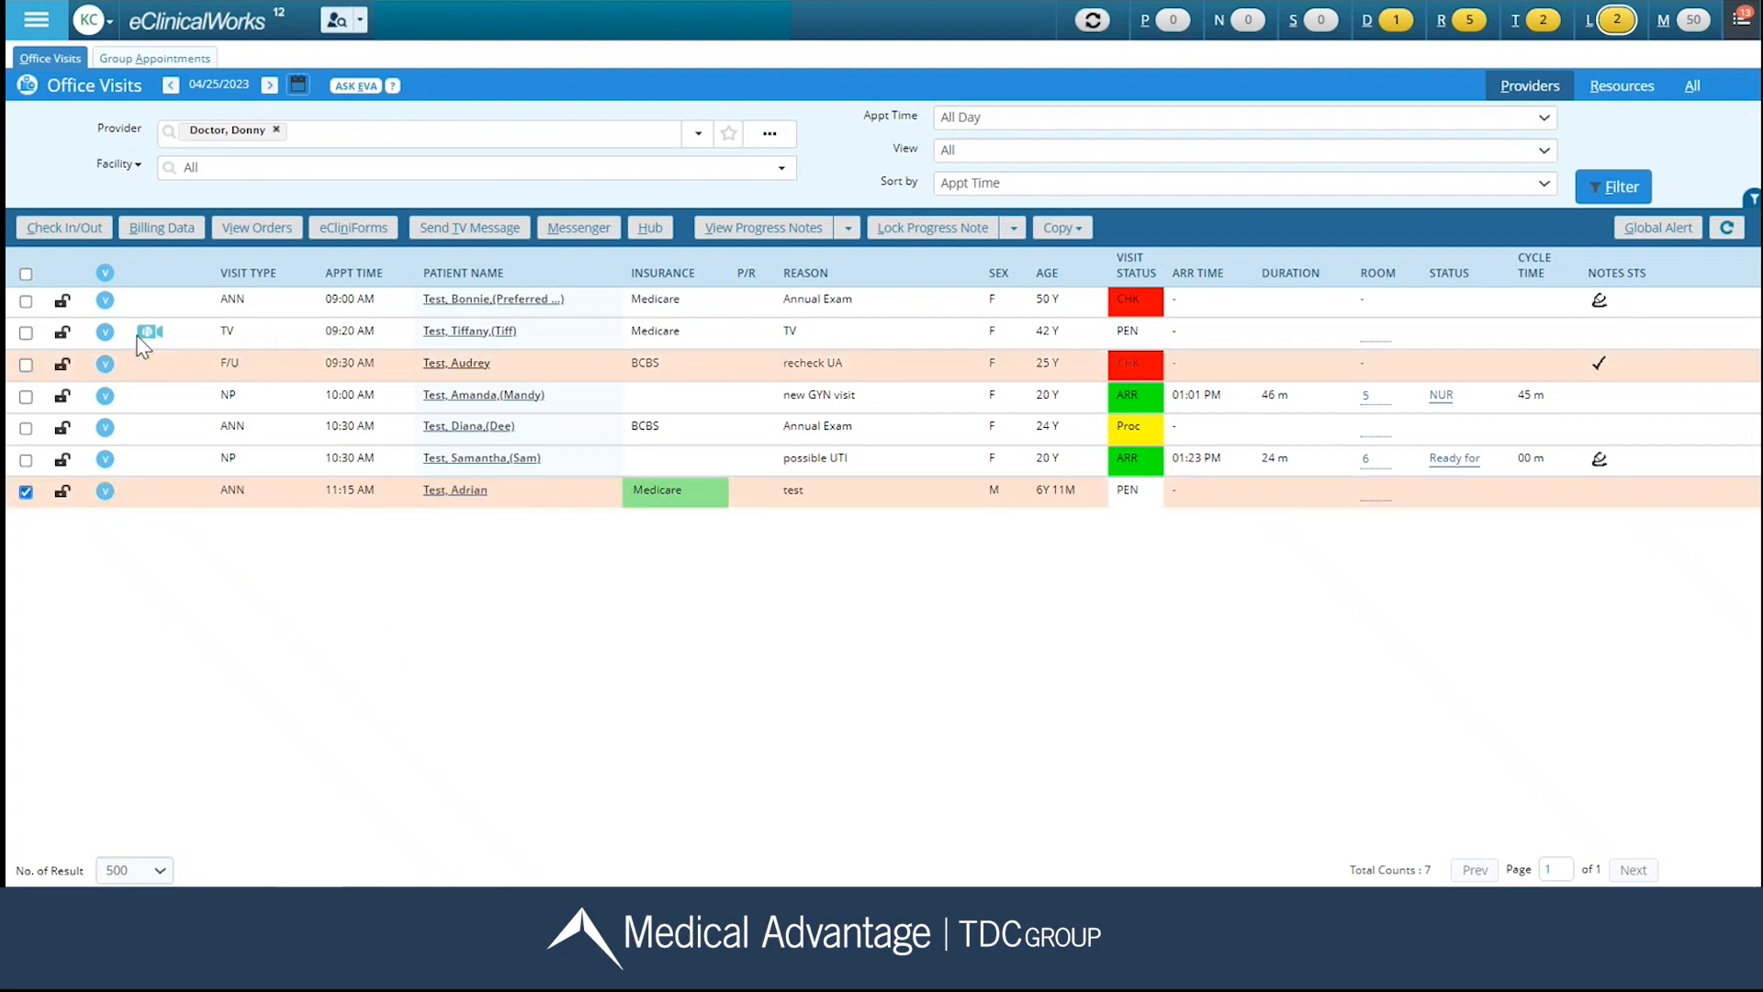
{"action": "left_click", "coordinate": [245, 230]}
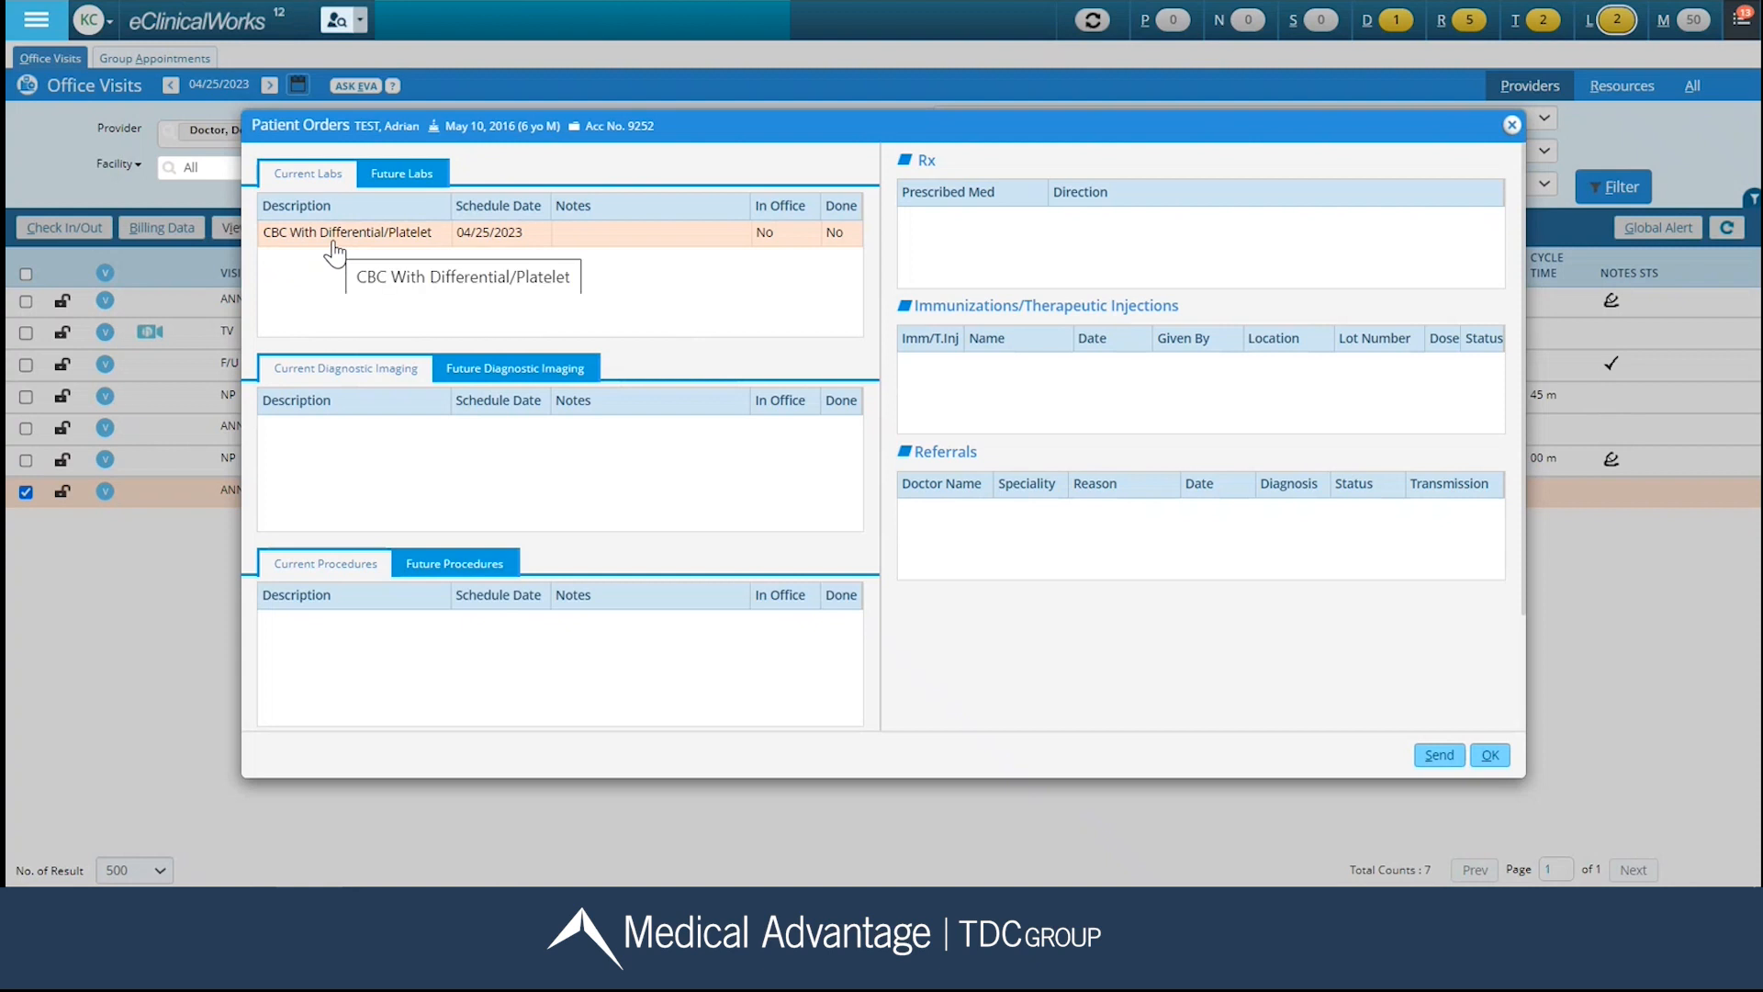
{"action": "left_click", "coordinate": [1490, 755]}
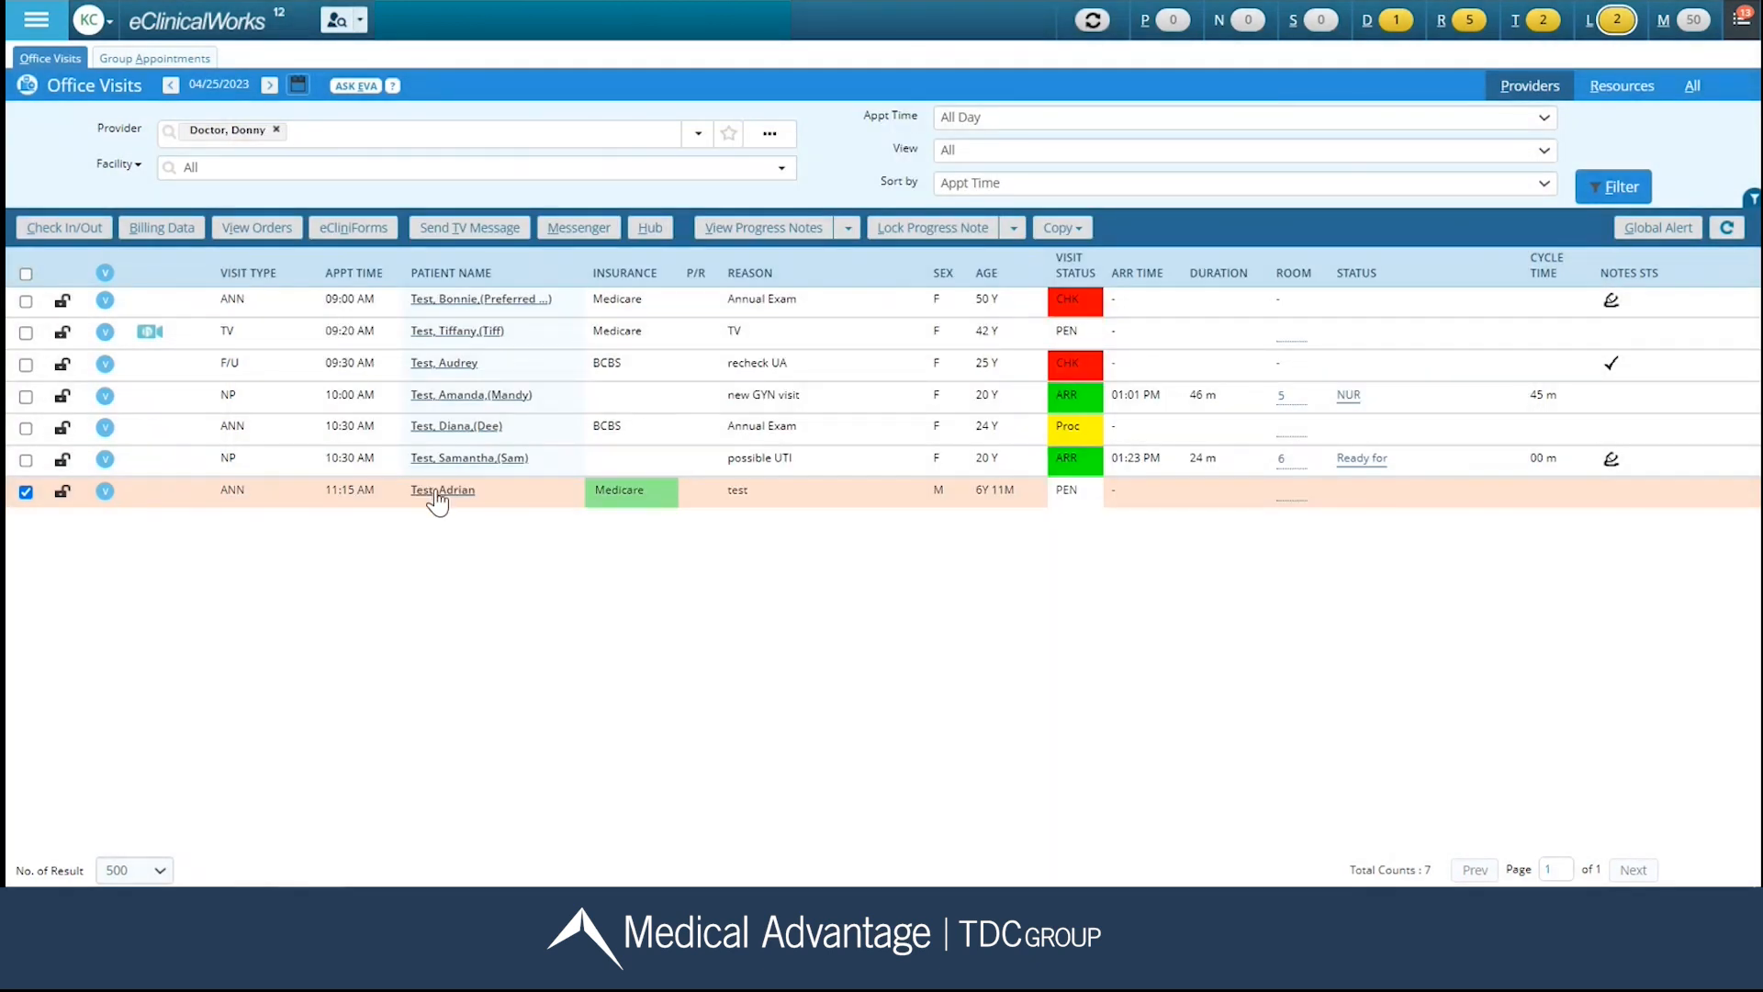
In the 11:15 AM patient's progress note, view the pending lab orders and their send-out status.
{"action": "left_click", "coordinate": [439, 499]}
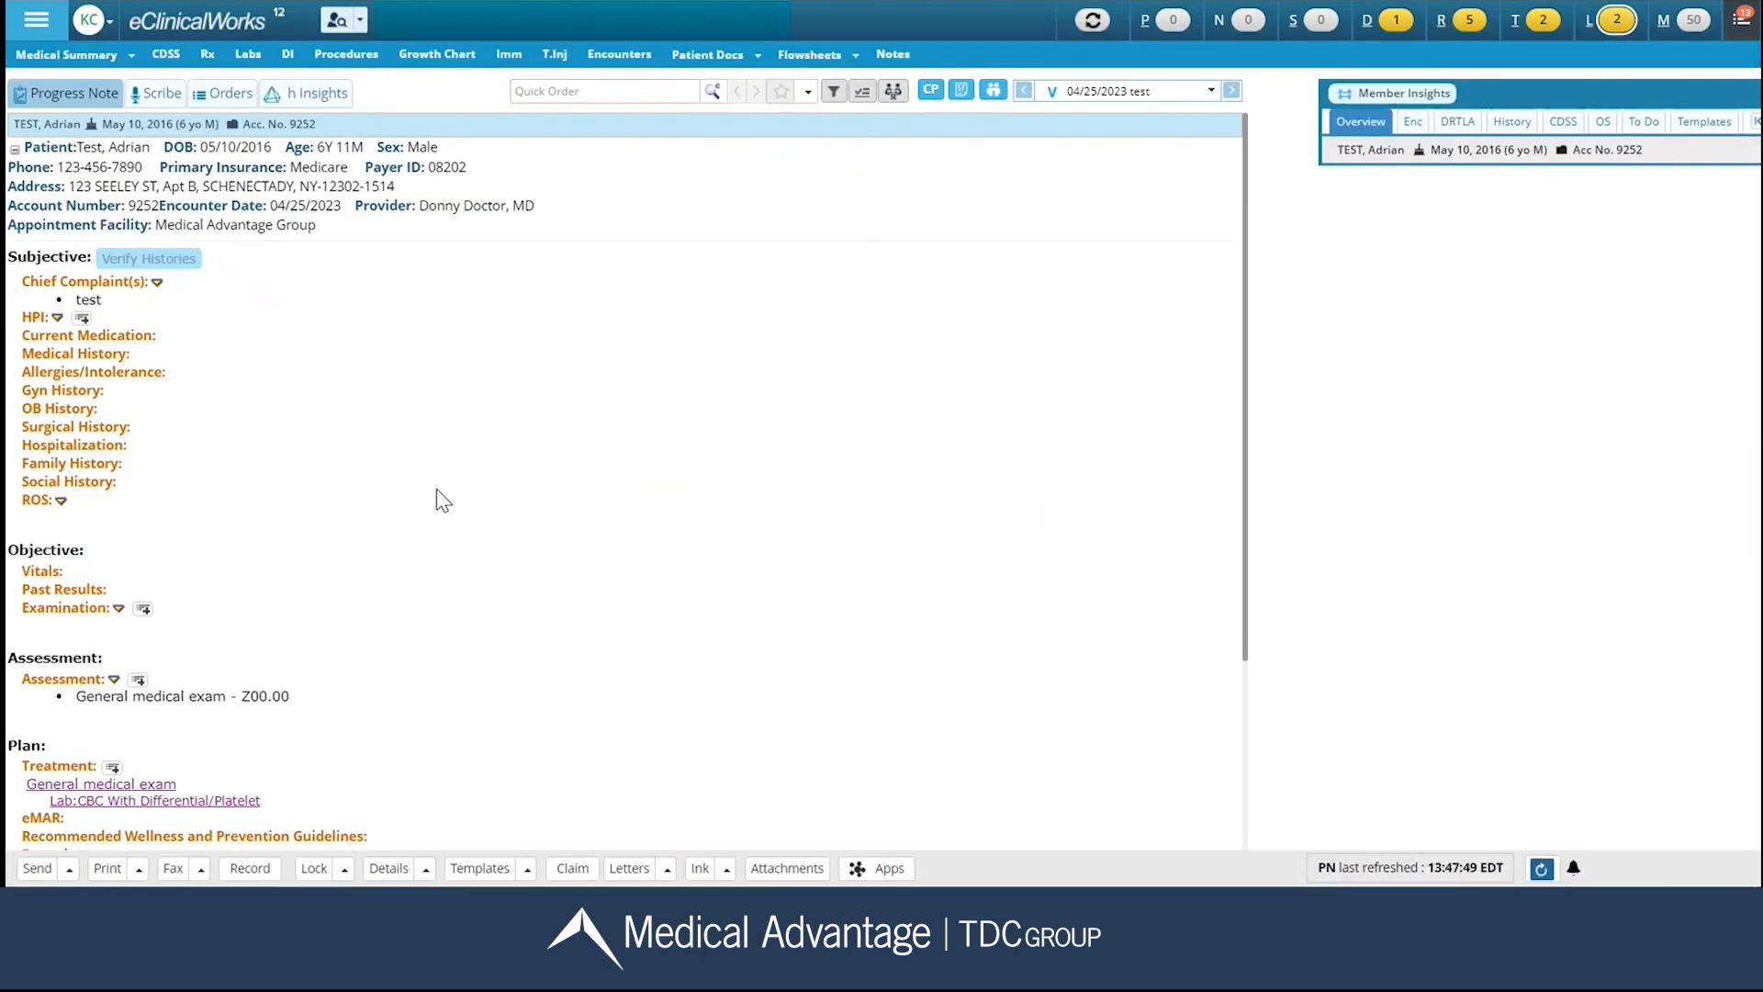
{"action": "scroll", "coordinate": [440, 496], "scroll_direction": "down", "scroll_amount": 5}
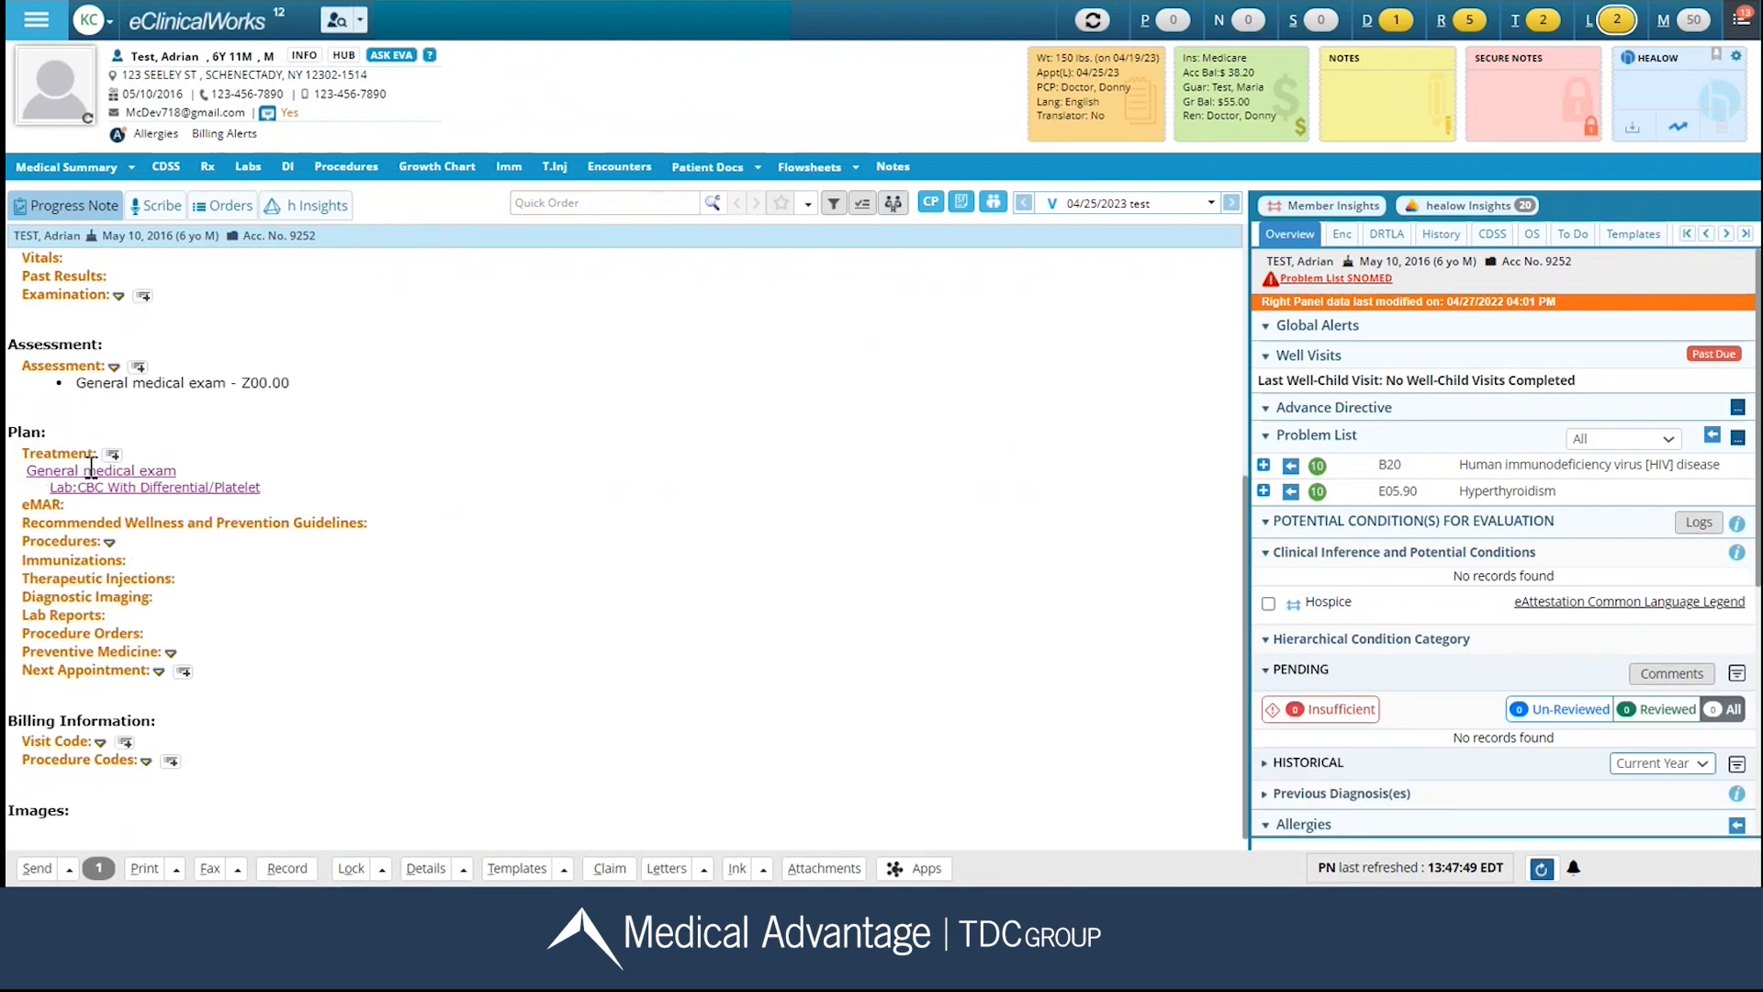
{"action": "left_click", "coordinate": [98, 868]}
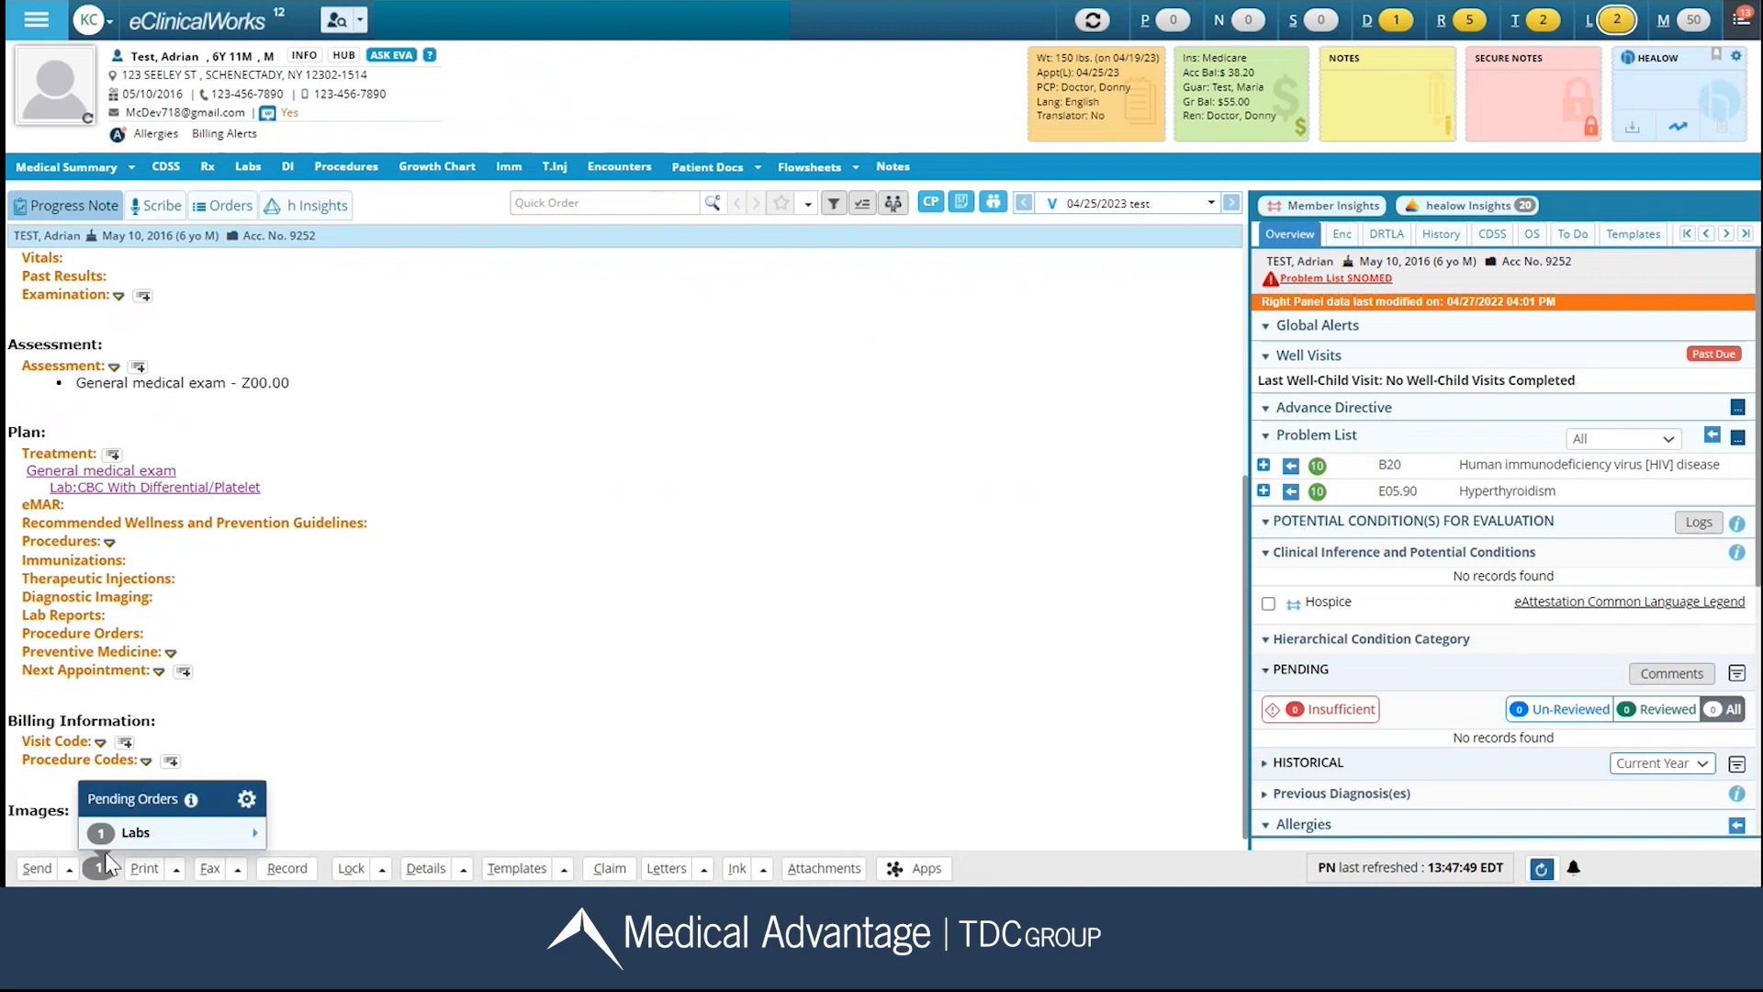
{"action": "left_click", "coordinate": [255, 839]}
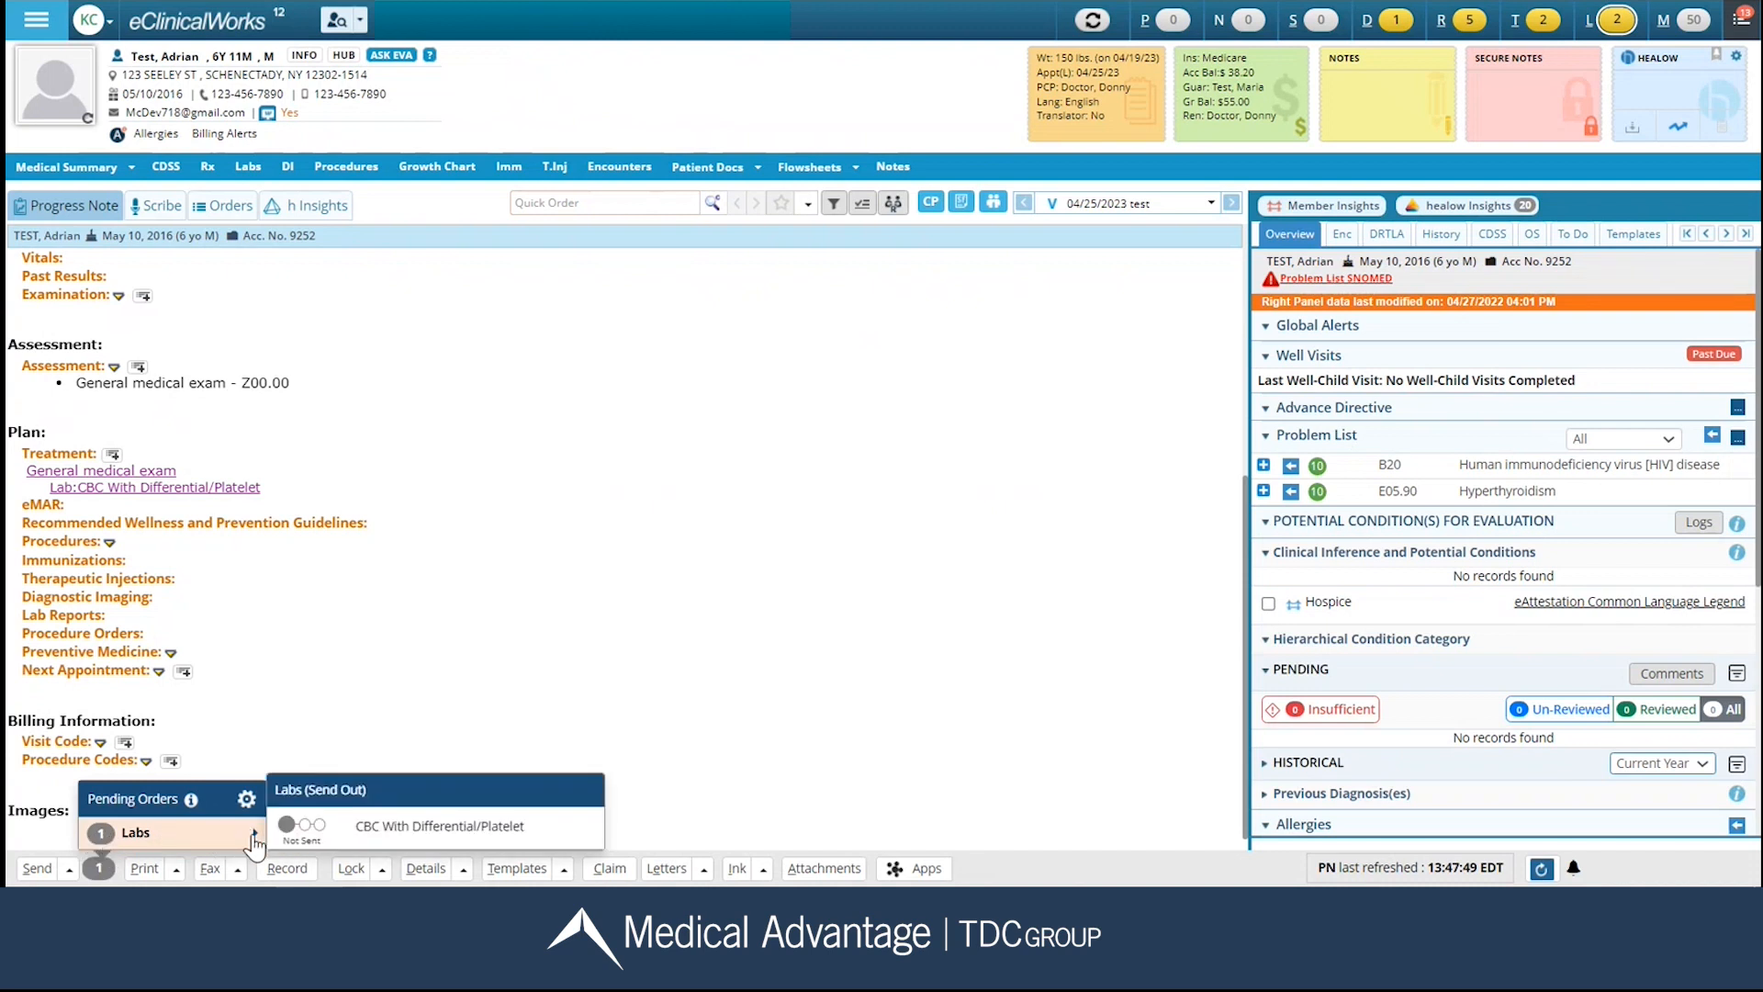